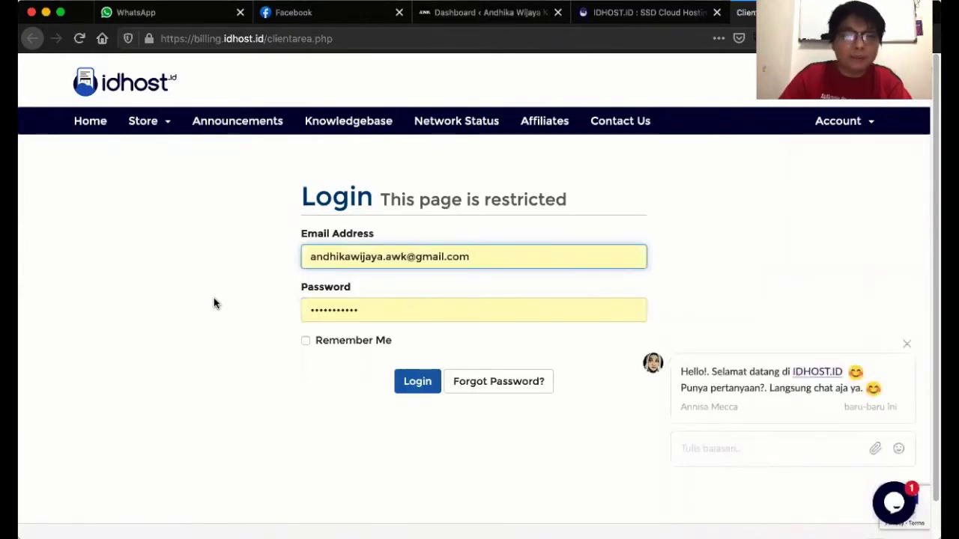
Sign in to idhost Client Area, open Enterprise Pro Hosting, and launch Plesk for studiomakeup.id
click(413, 383)
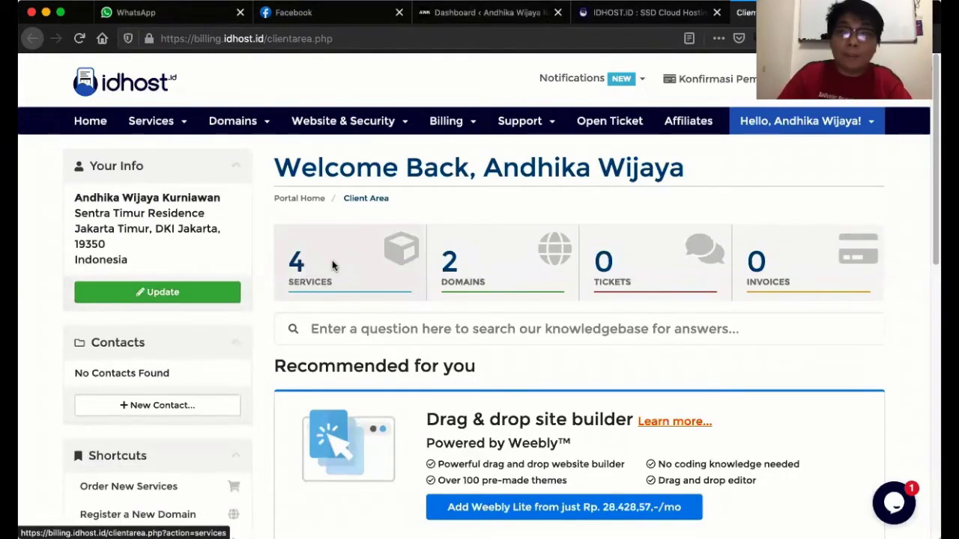
click(334, 262)
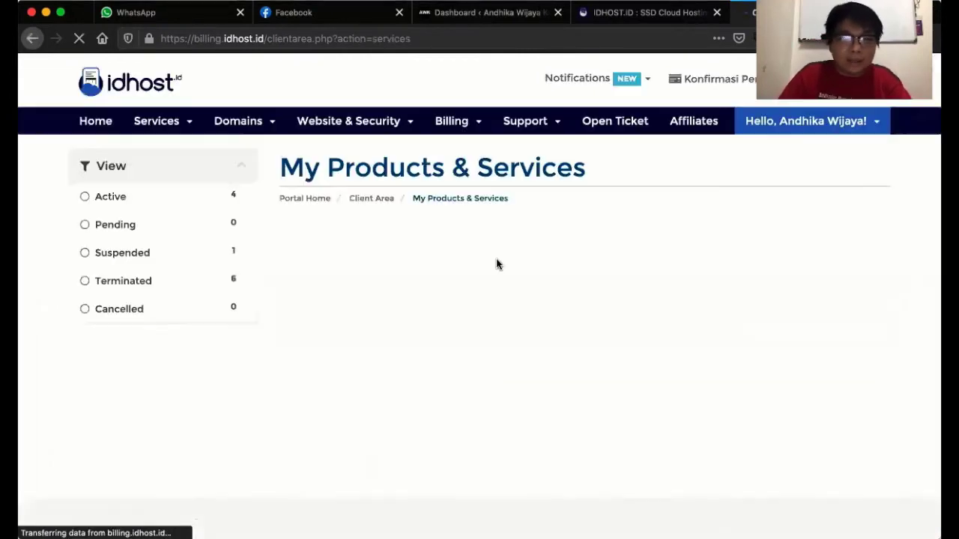
scroll(559, 339, down, 4)
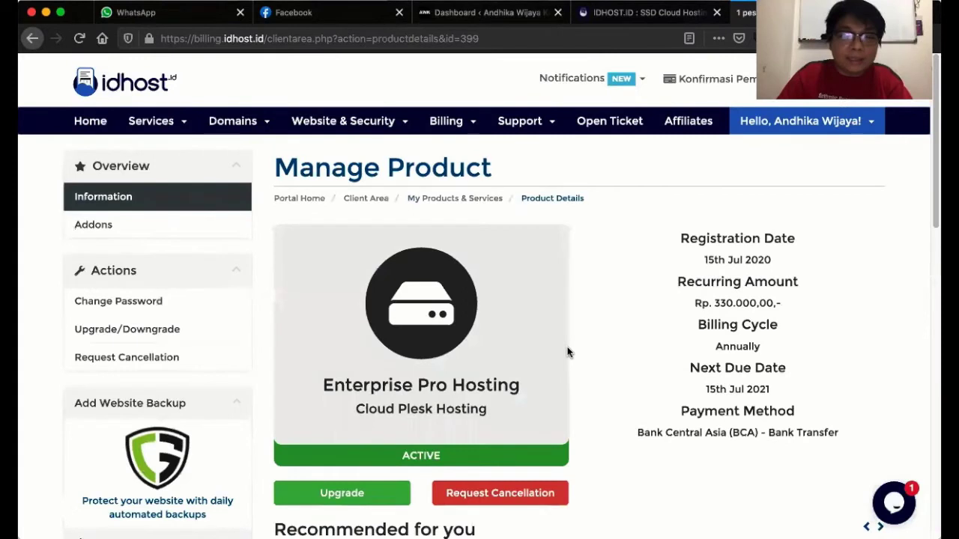
scroll(567, 352, down, 6)
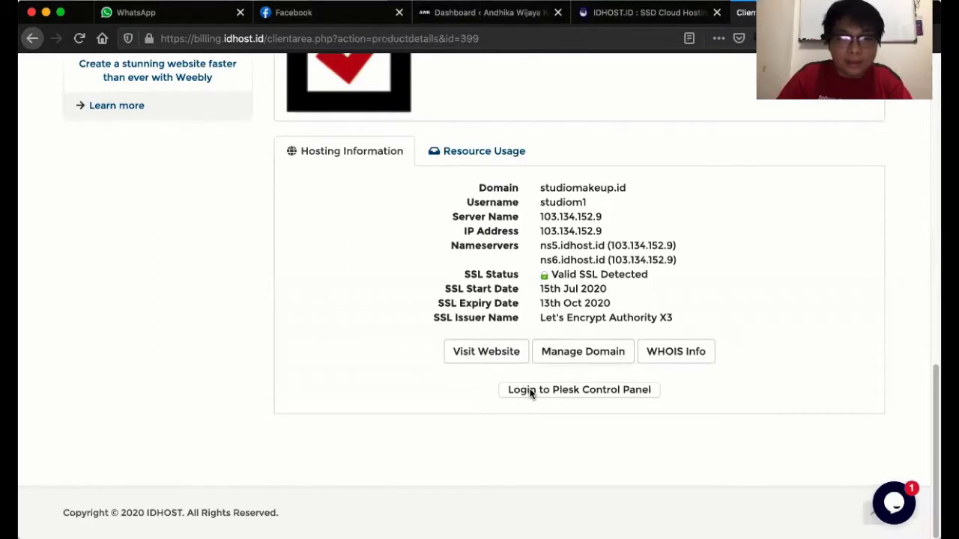
click(531, 390)
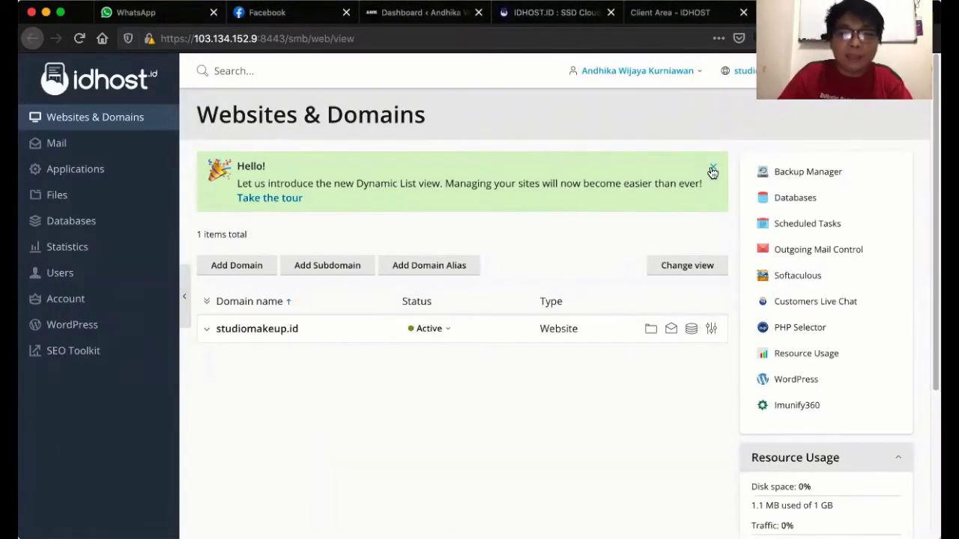
Dismiss the new-list welcome banner, review the site's connection security info, then go to WordPress
click(712, 167)
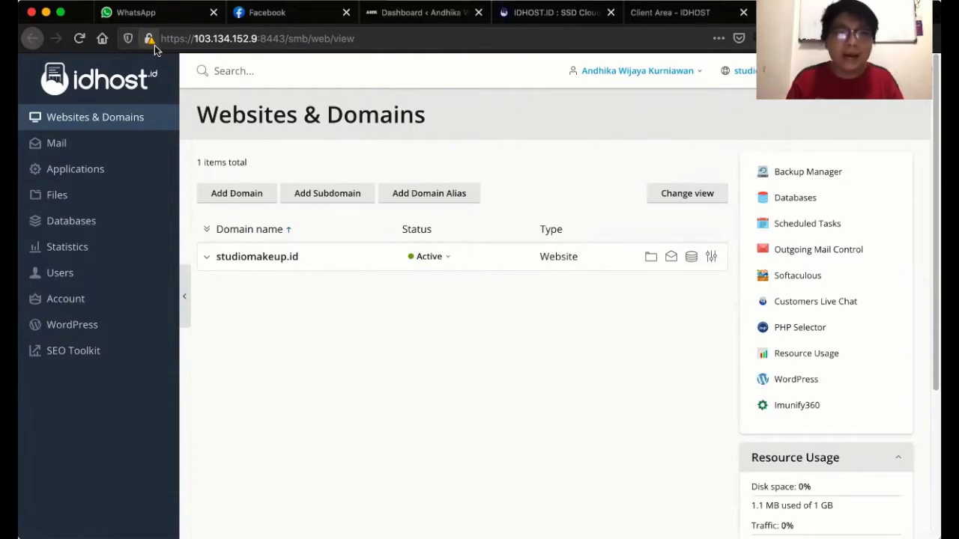
click(153, 40)
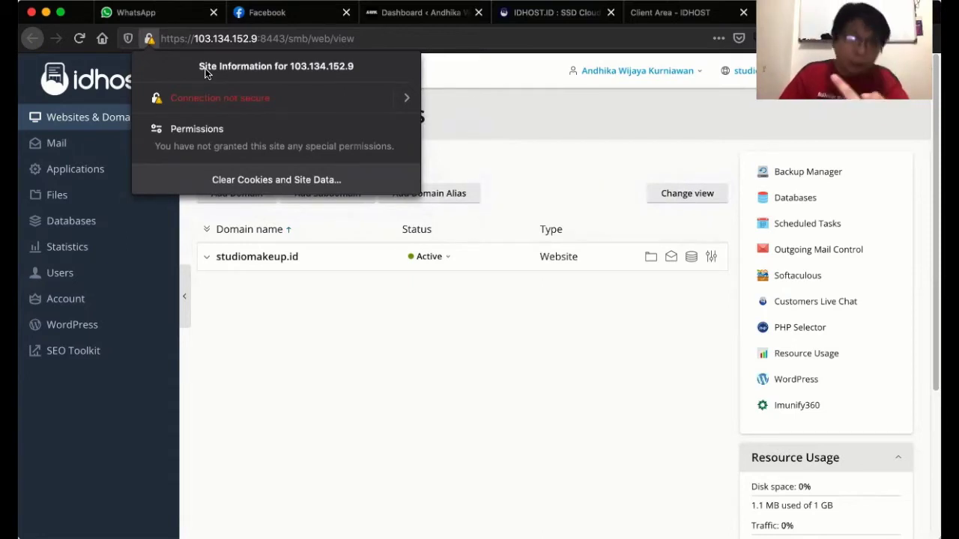
click(407, 97)
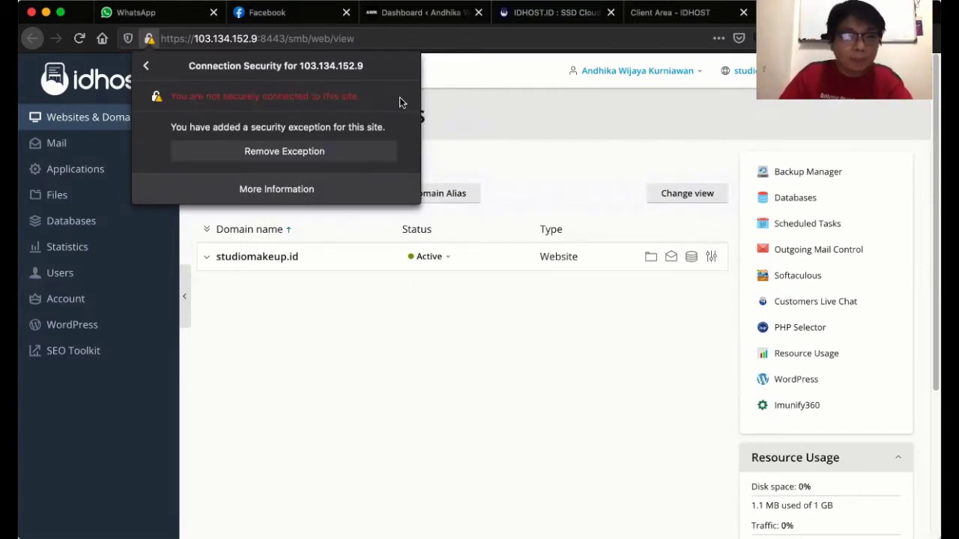
click(148, 63)
click(150, 43)
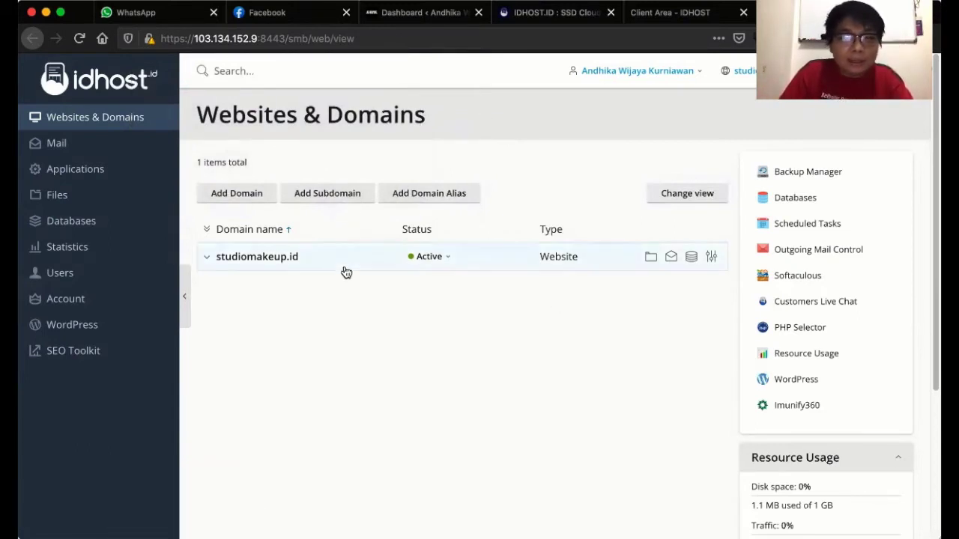
click(790, 380)
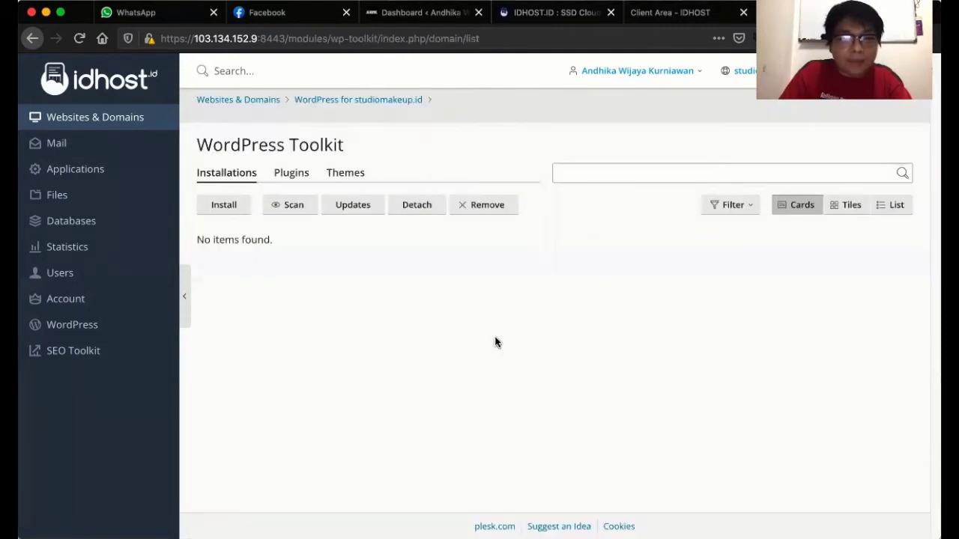
Start a new WordPress installation on studiomakeup.id, keeping https as the protocol
click(214, 213)
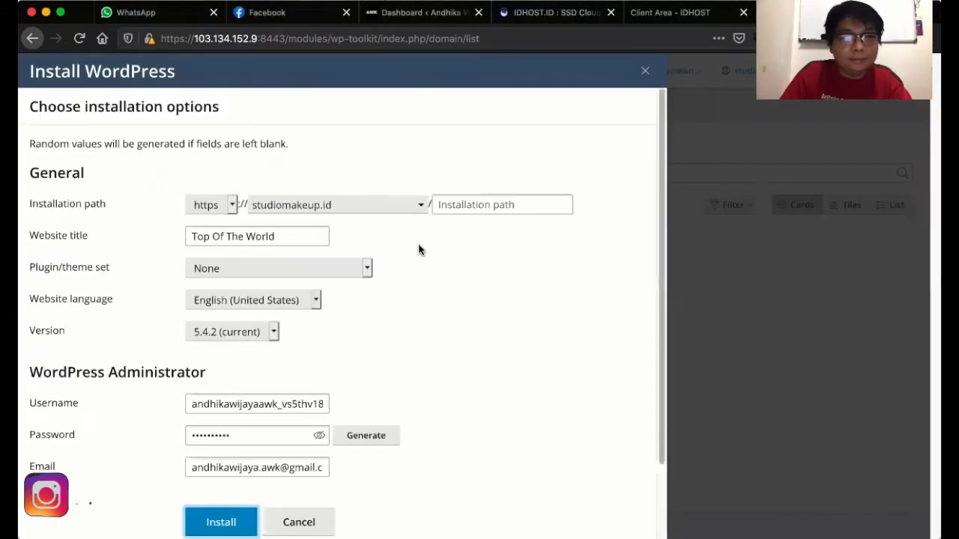
click(470, 206)
click(483, 246)
click(219, 206)
click(218, 204)
scroll(444, 299, down, 2)
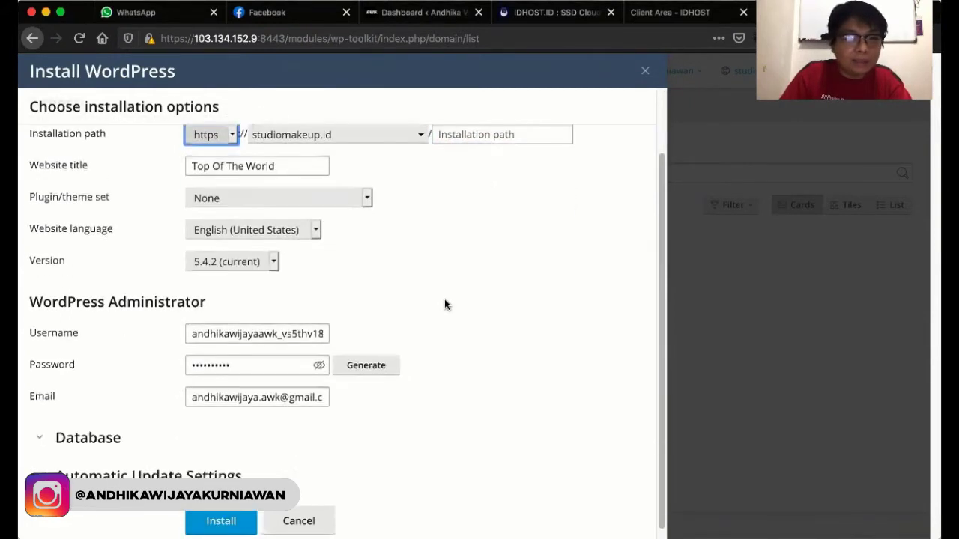
Replace the default administrator username with wadmin
double_click(271, 333)
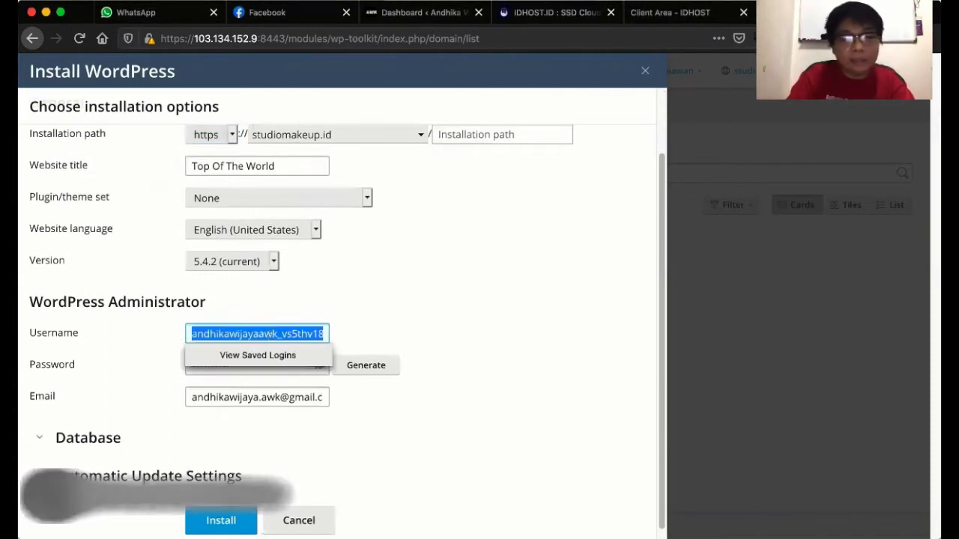
text(wadmin)
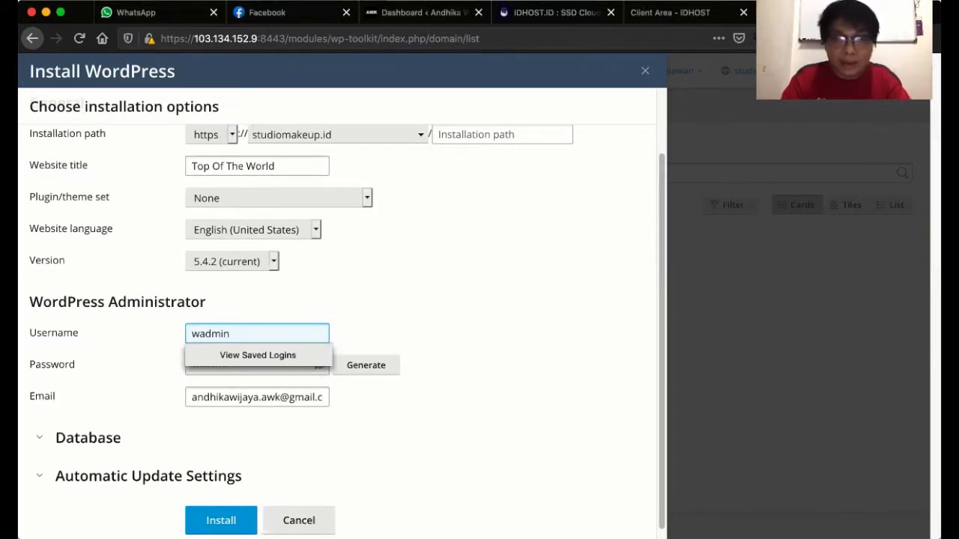
key(super+a)
text(st)
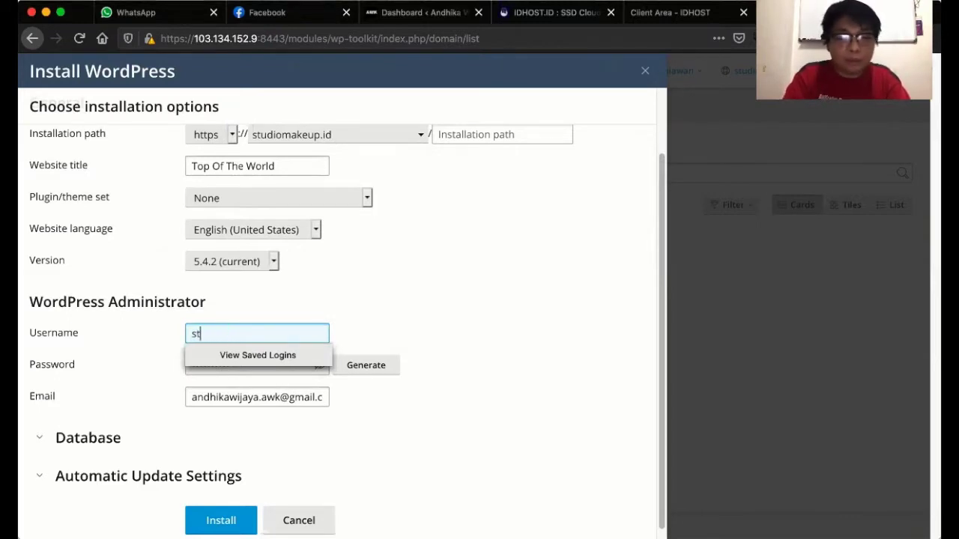
text(udioma)
key(super+a)
text(wadmin)
Set a custom administrator password, install WordPress, and decline saving the login in Firefox
key(Tab)
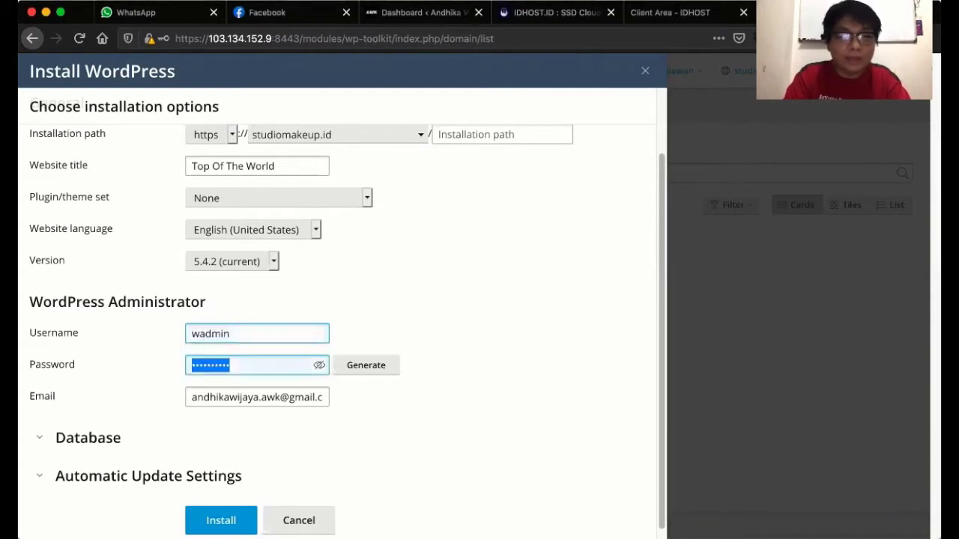
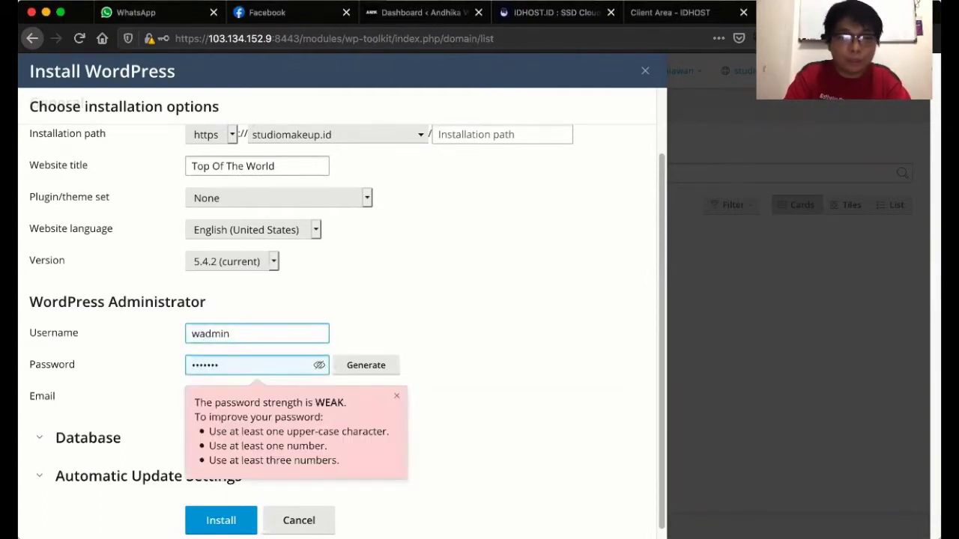
key(super+a)
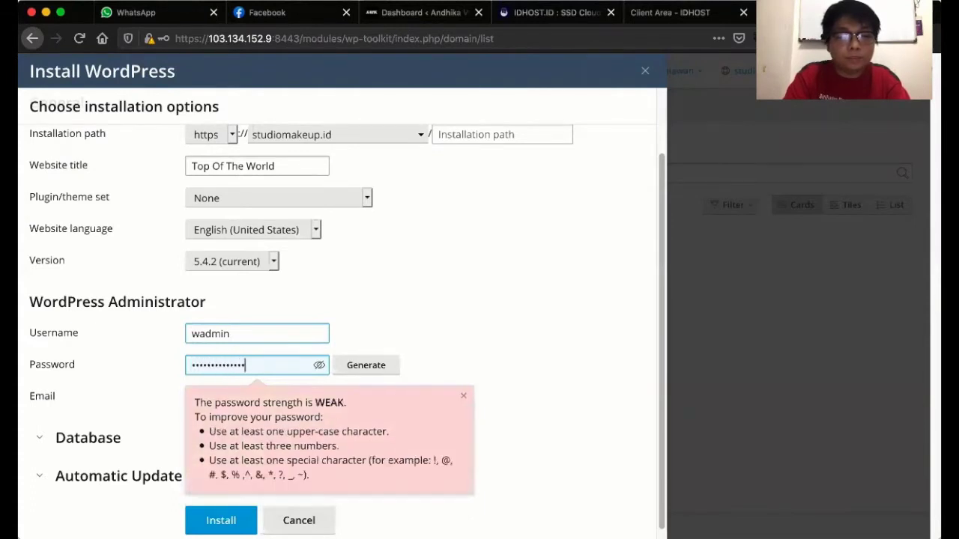
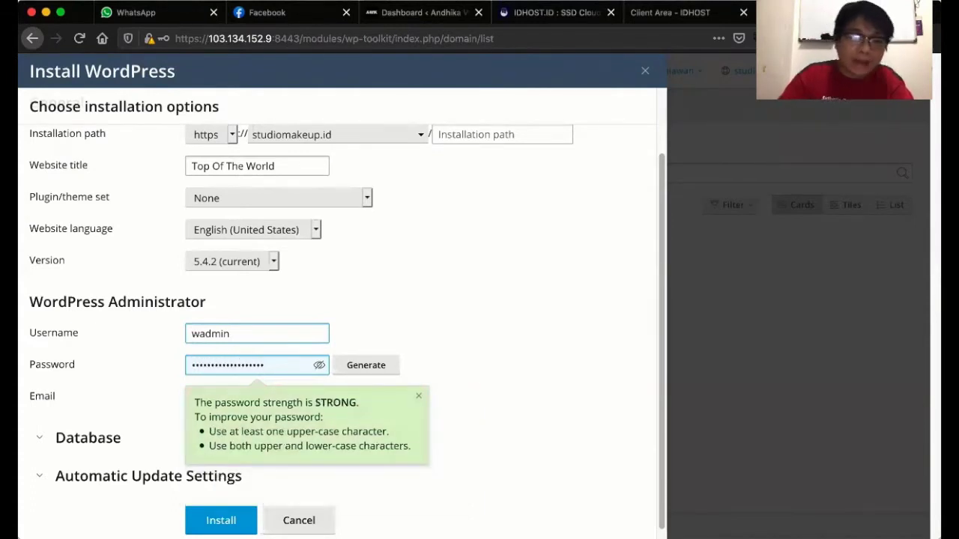
click(450, 322)
scroll(366, 370, down, 1)
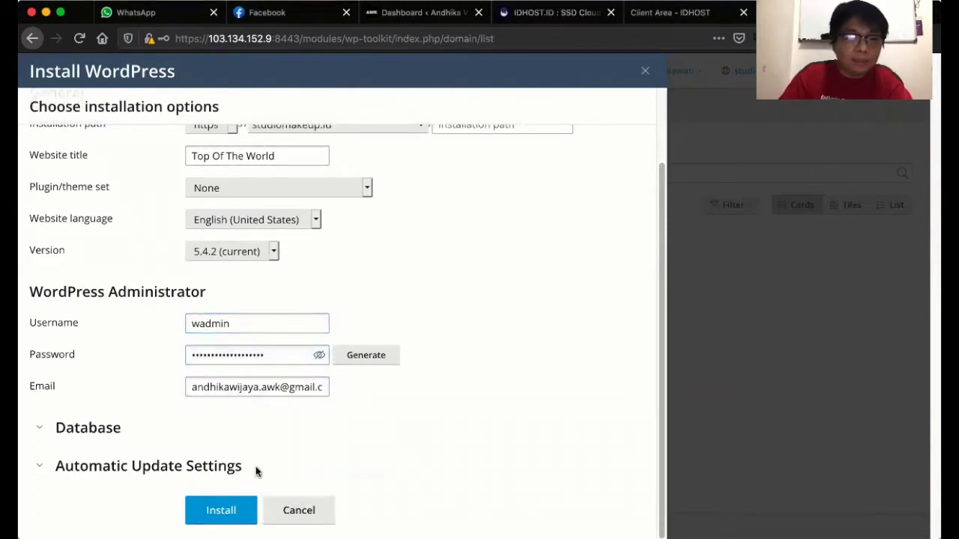
click(211, 510)
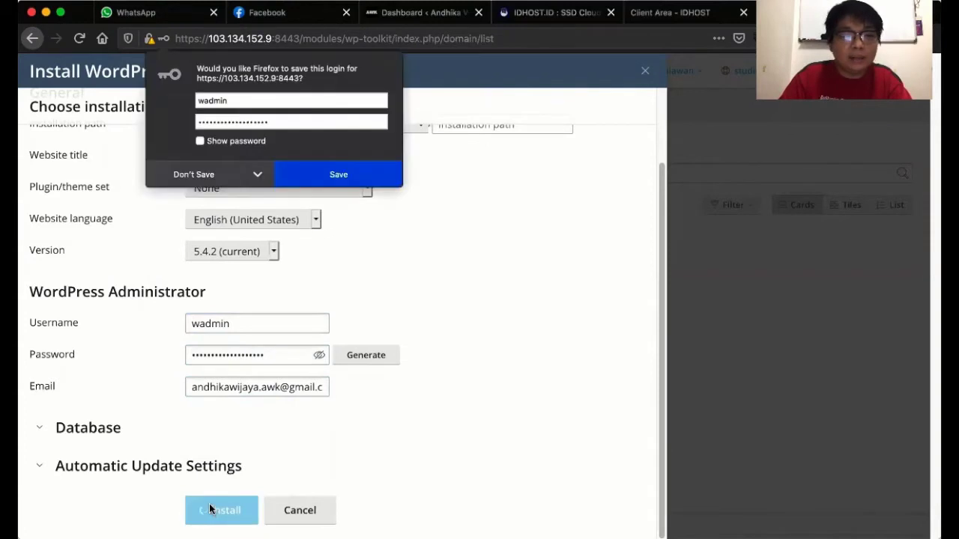
click(193, 175)
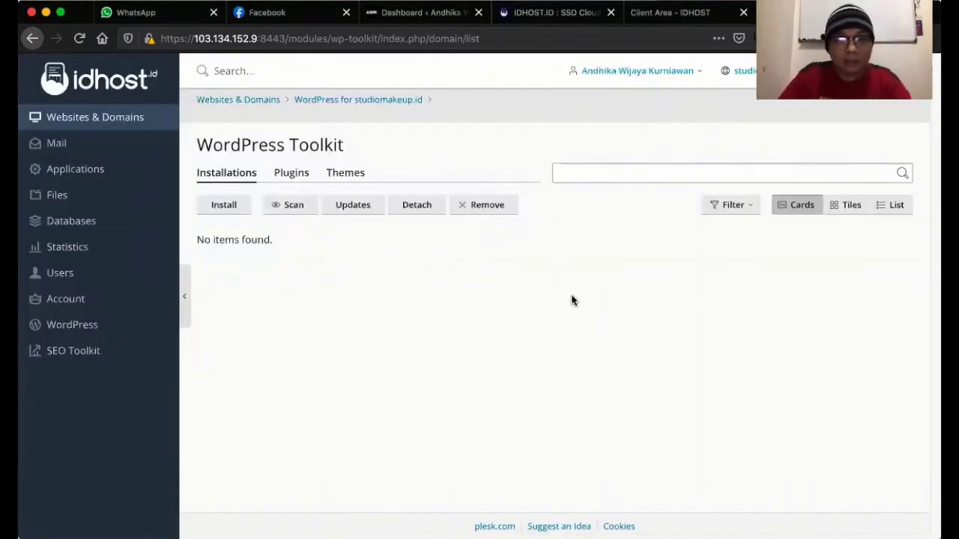
Review the Top Of The World installation card (WordPress 5.4.2, indexing on) under Installations
click(231, 174)
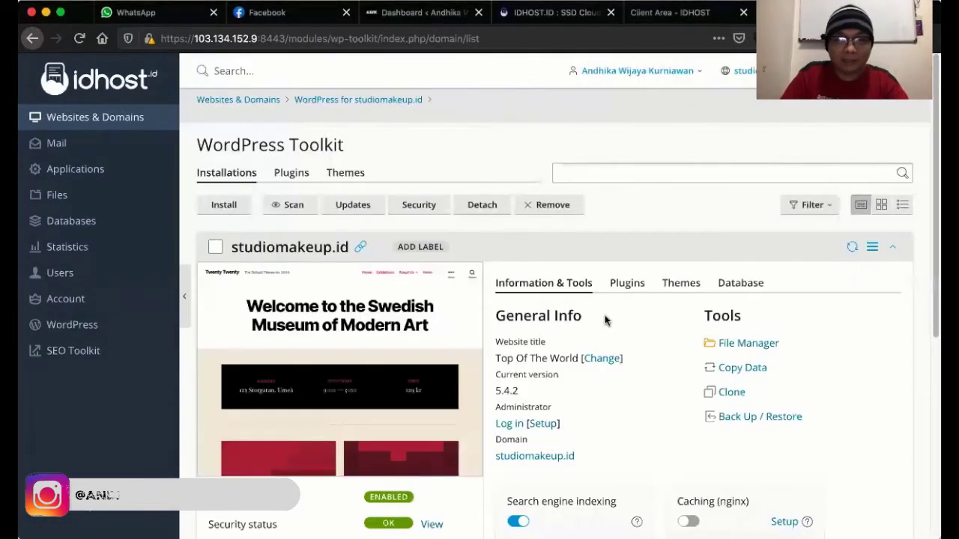
scroll(606, 314, down, 5)
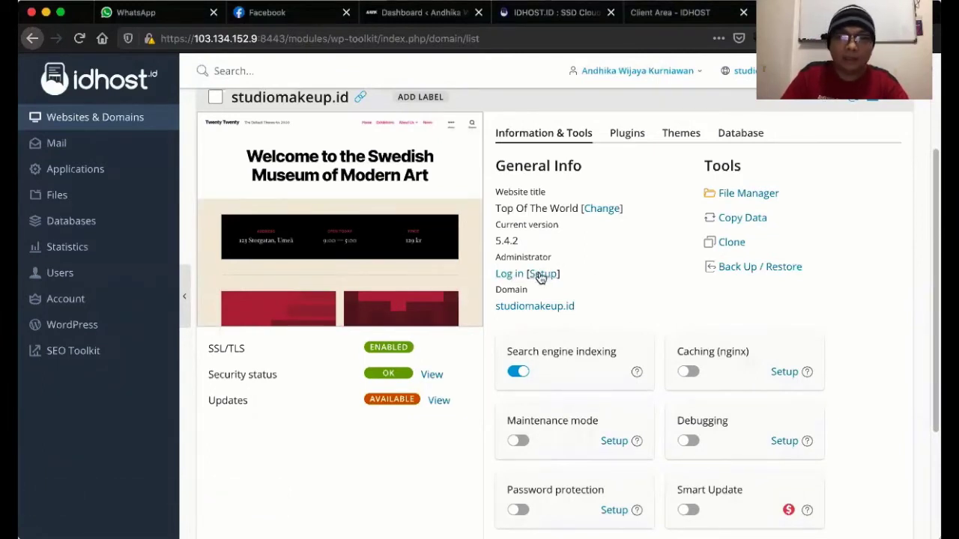
scroll(601, 276, down, 2)
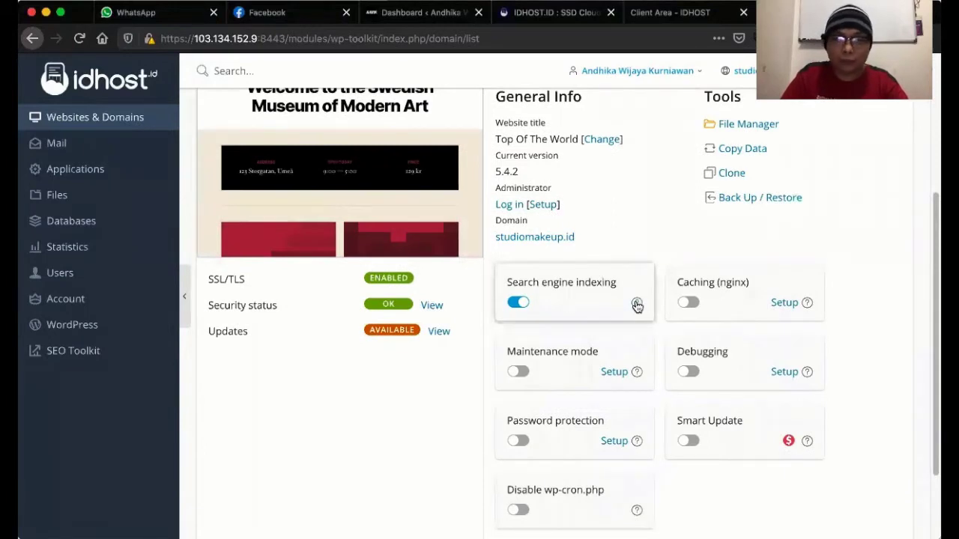
click(515, 304)
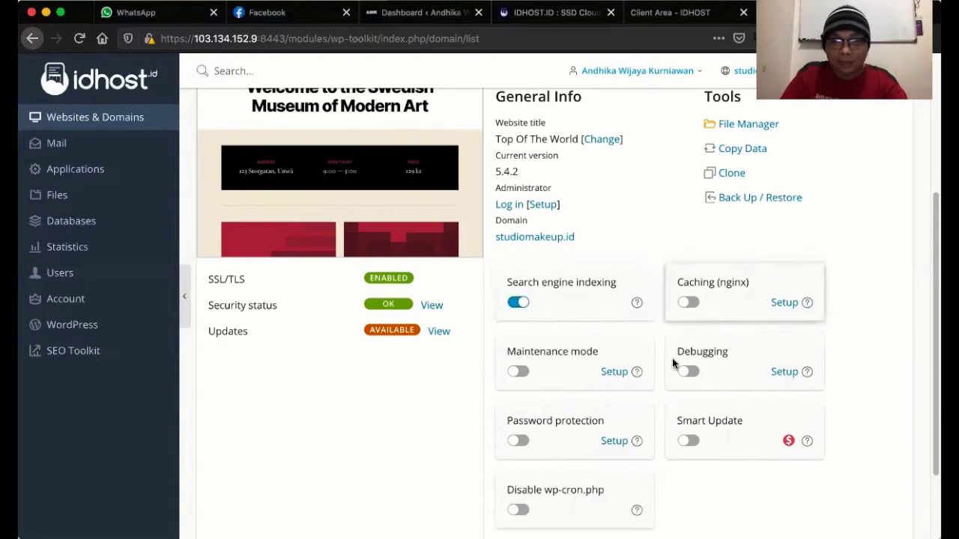
scroll(602, 365, down, 3)
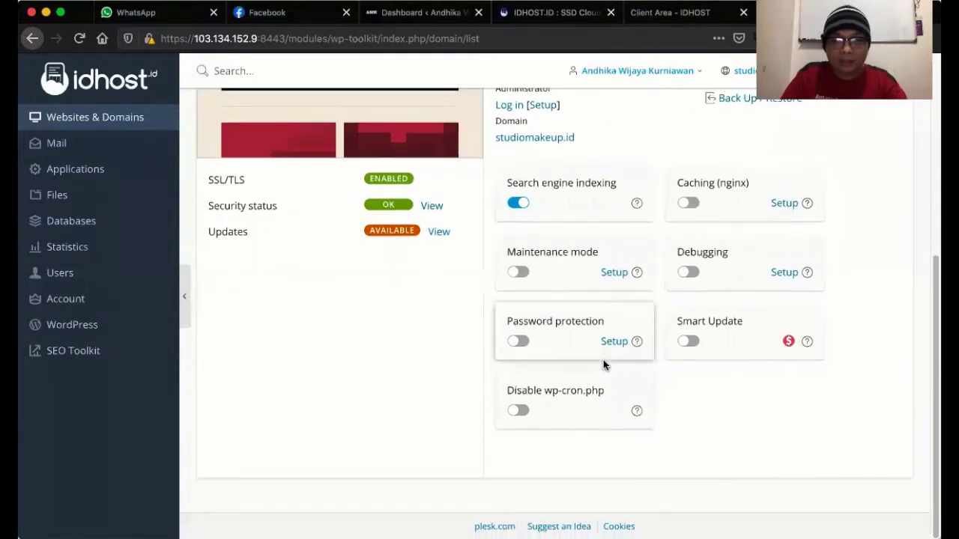
scroll(604, 361, up, 6)
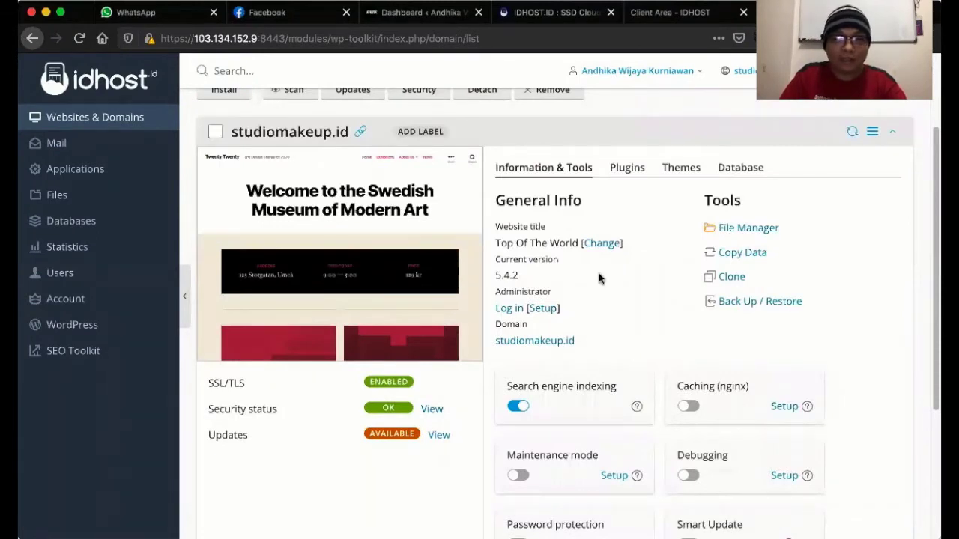
mouse_move(321, 232)
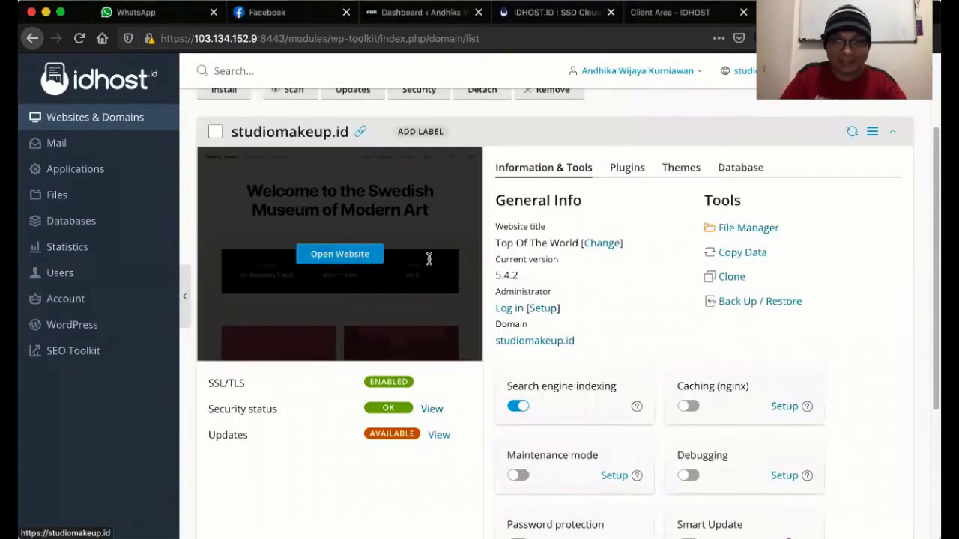
scroll(428, 263, up, 3)
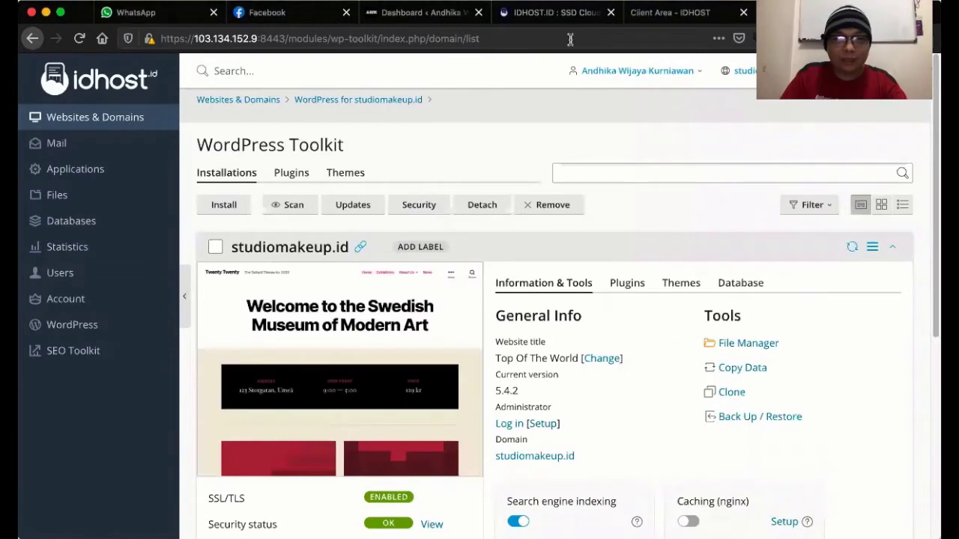
click(570, 40)
Go to studiomakeup.id/wp-admin, log in, and dismiss the Welcome to WordPress panel
text(studio)
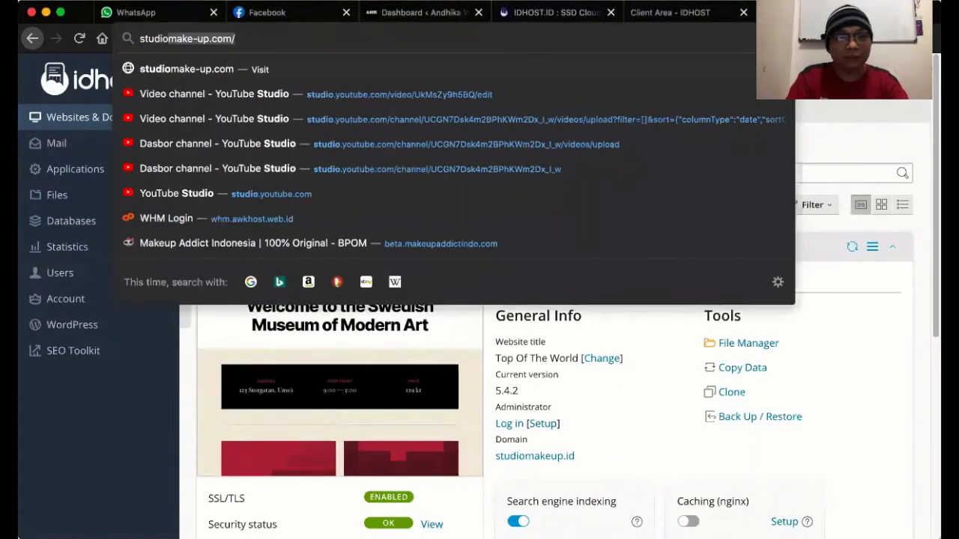
text(makeup.id)
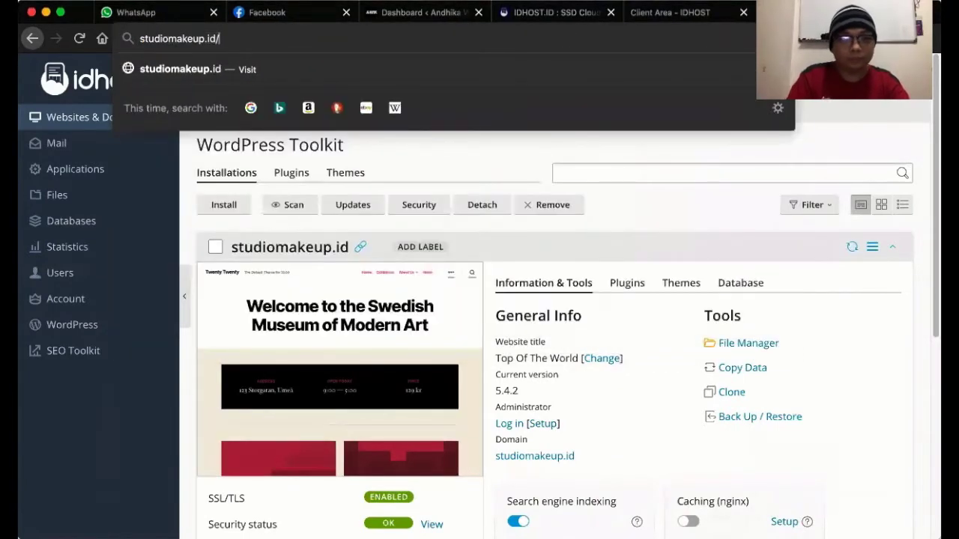
text(/wp-admin)
key(Return)
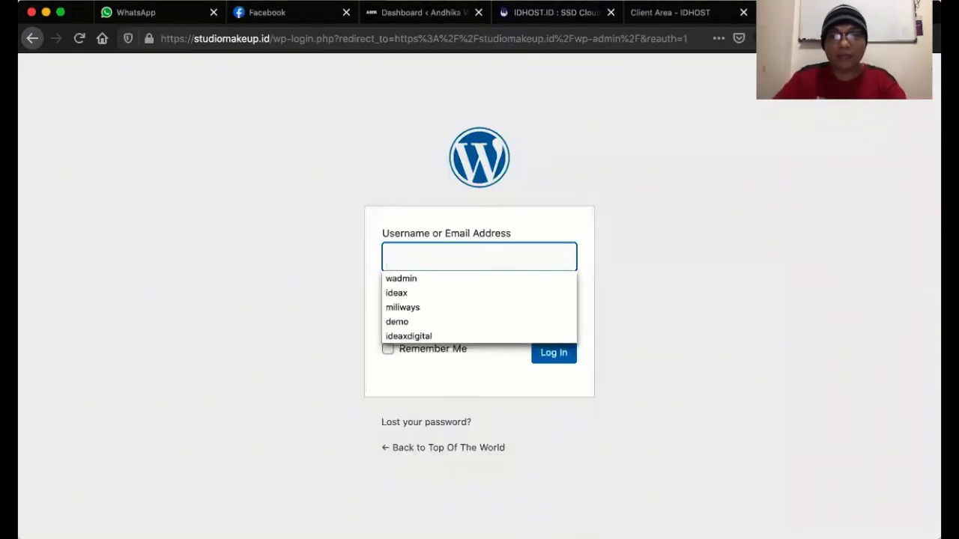
click(182, 41)
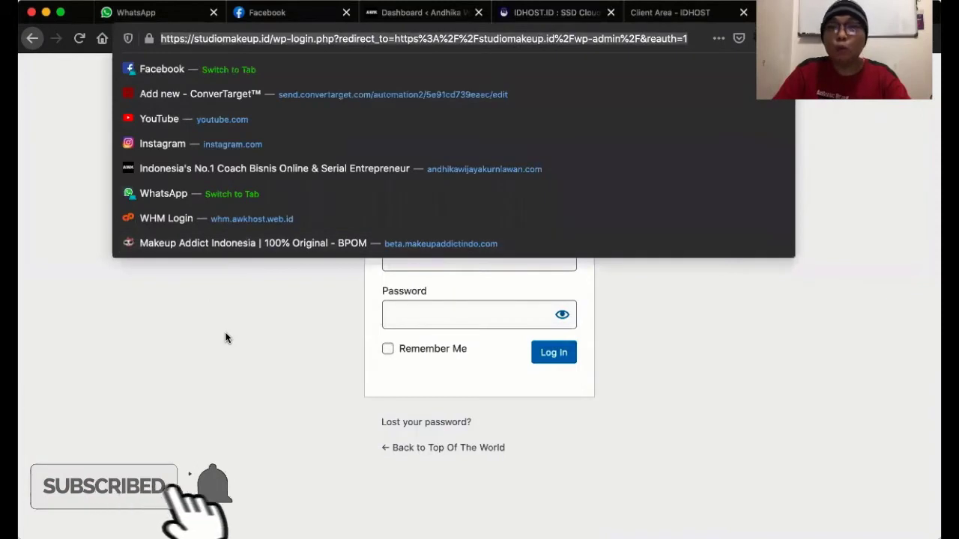
click(234, 331)
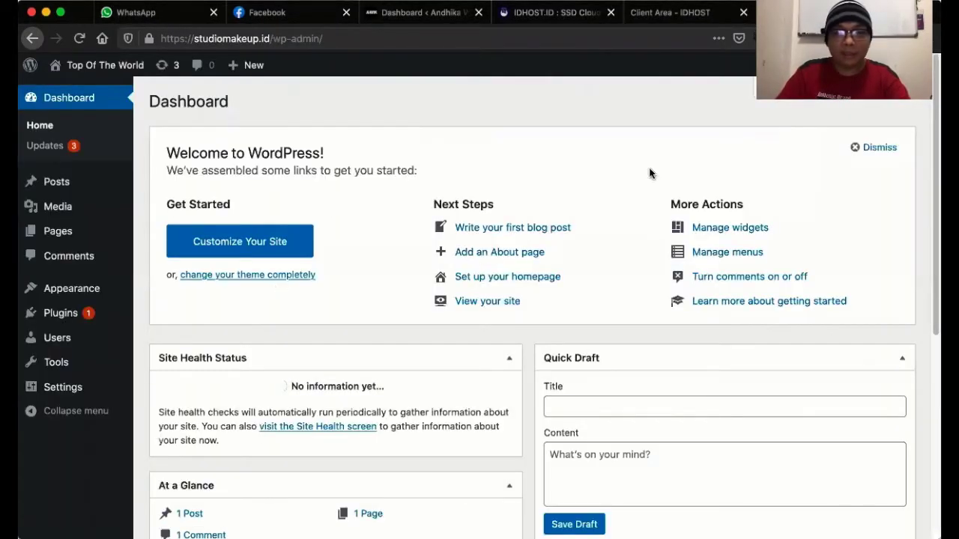
click(862, 154)
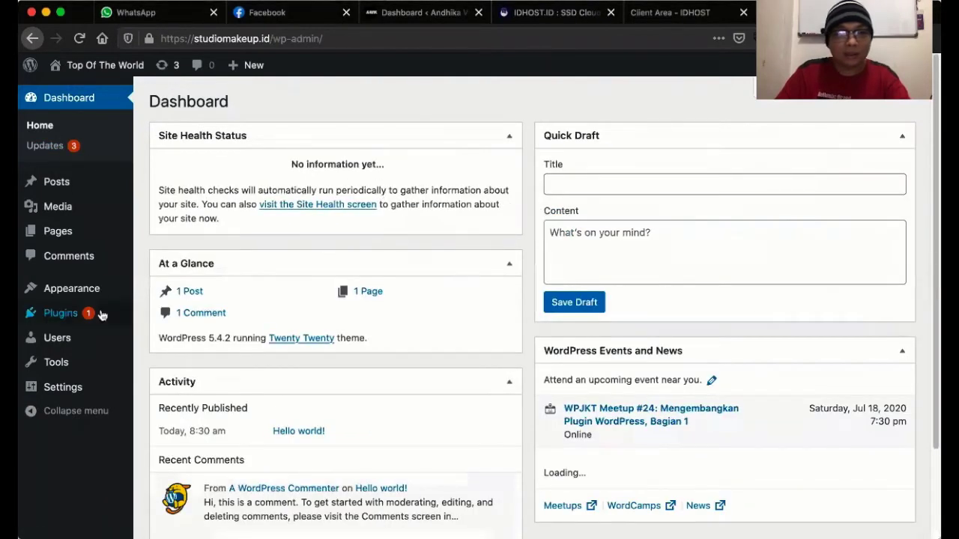
mouse_move(98, 312)
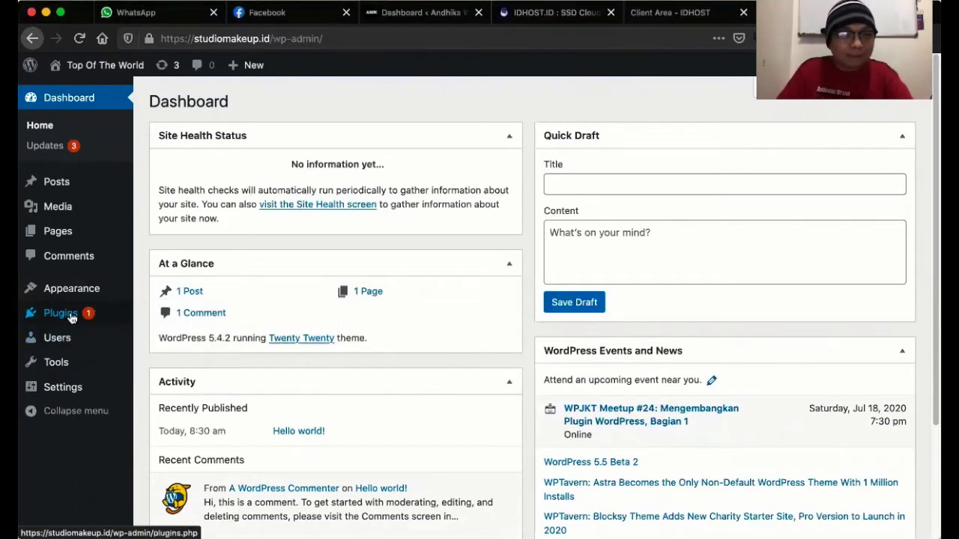
Delete the Akismet Anti-Spam and Hello Dolly plugins from the Plugins list
click(74, 320)
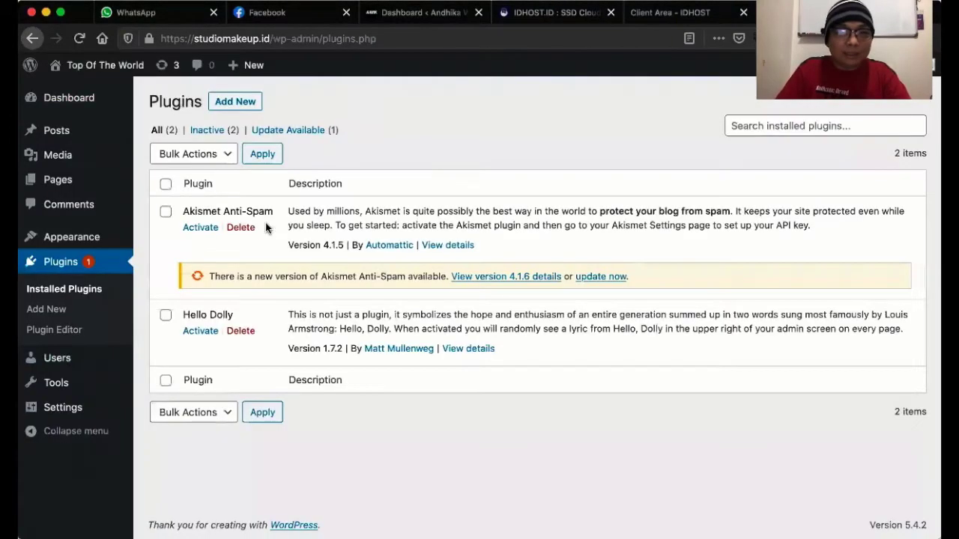
click(240, 227)
click(570, 265)
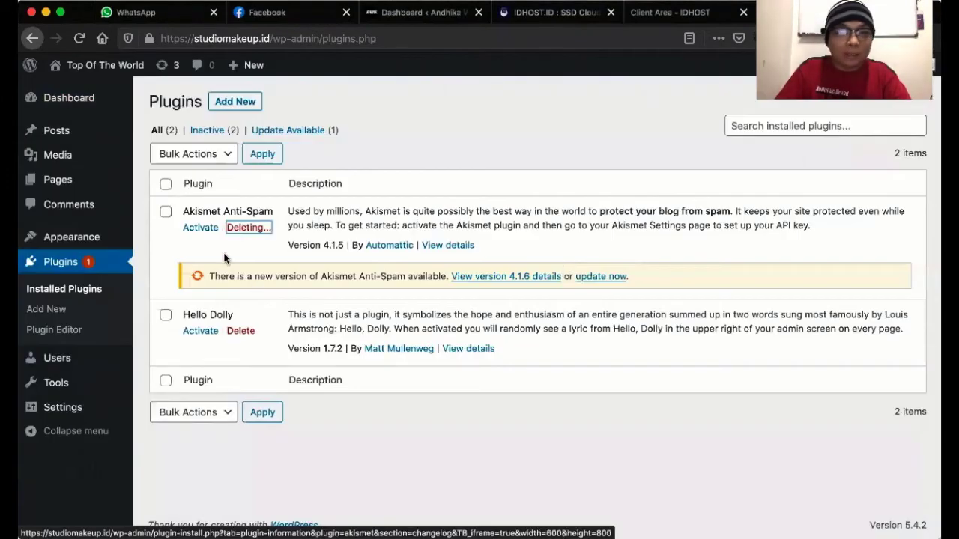
click(239, 256)
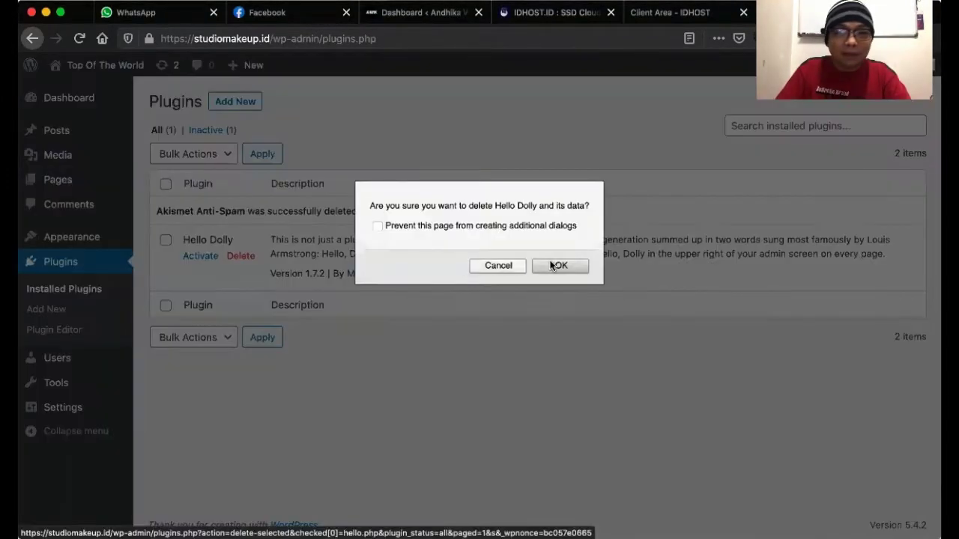
click(549, 264)
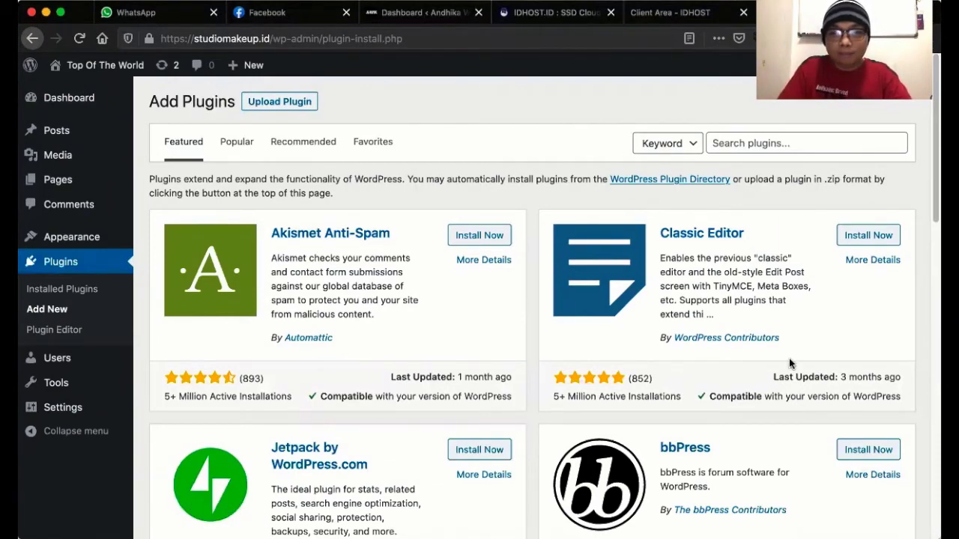
Search the plugin directory for antispam bee and install Antispam Bee
click(753, 142)
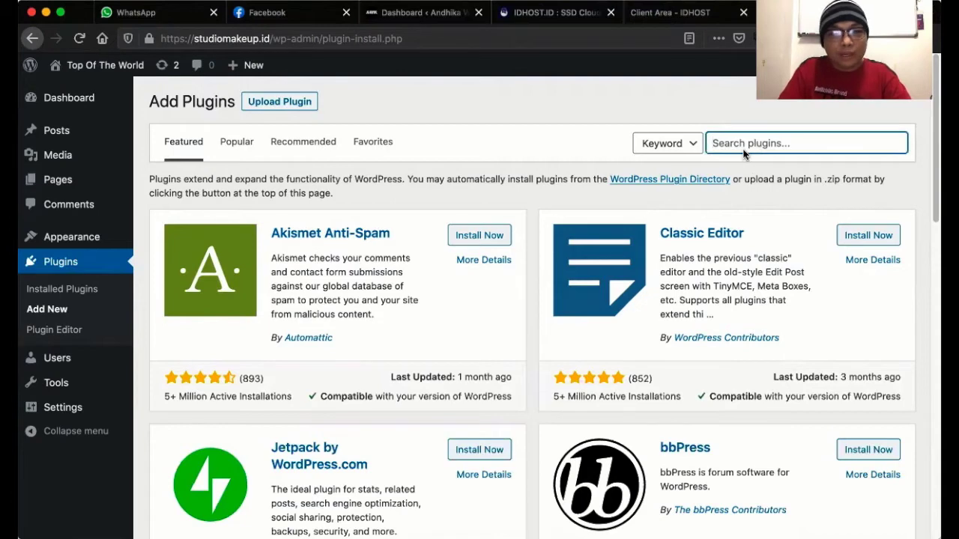
text(antispam)
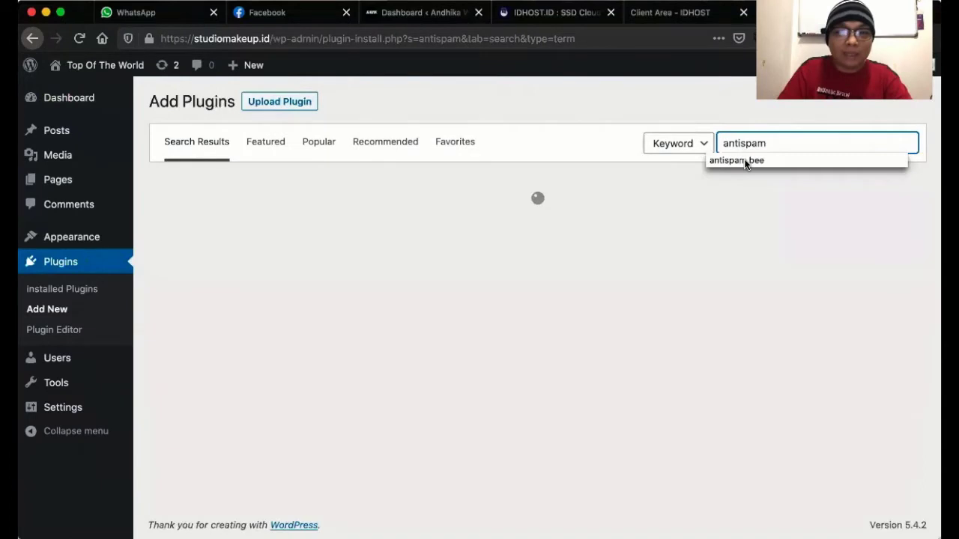
click(745, 160)
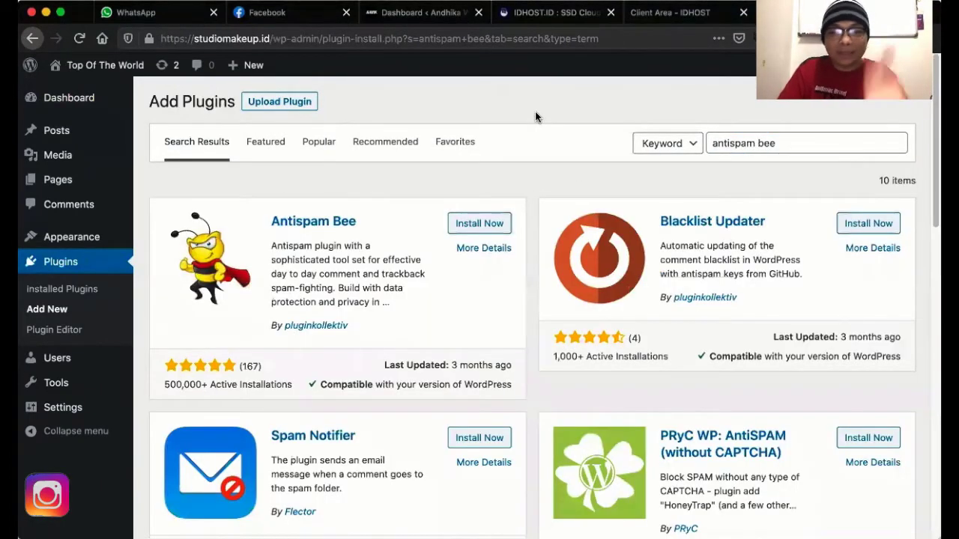
click(473, 224)
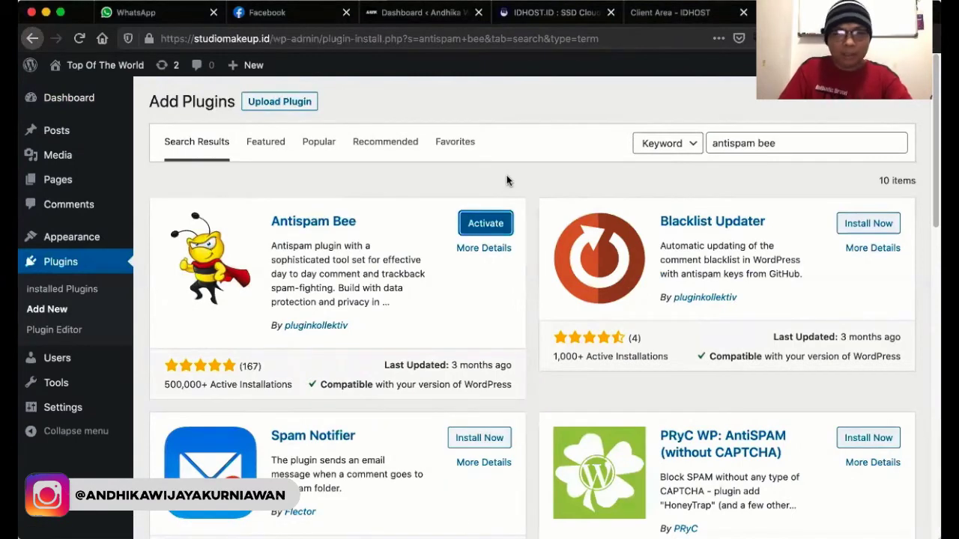
Search 'koko analytic', install Koko Analytics, and switch to the other site's dashboard
drag(790, 143, 695, 148)
text(koko aa)
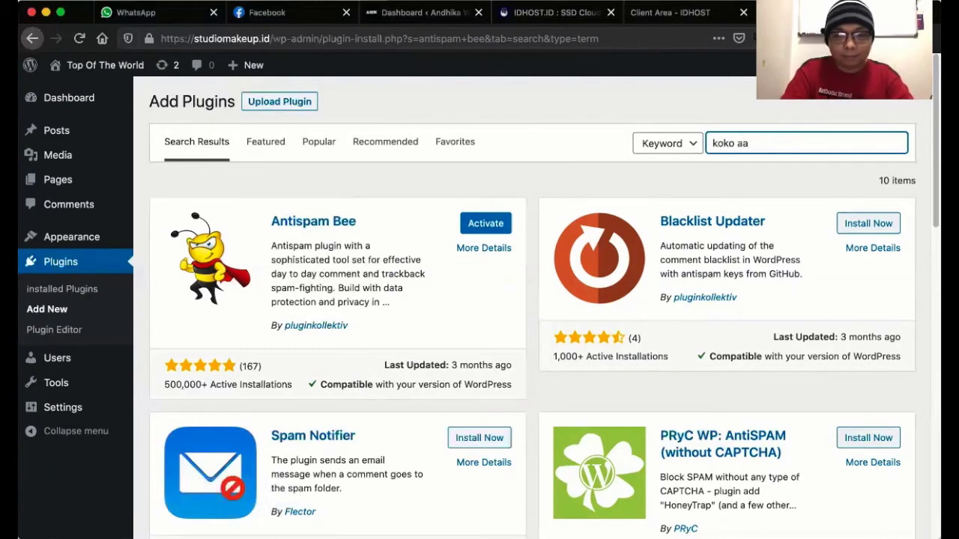
key(BackSpace)
text(nalytic)
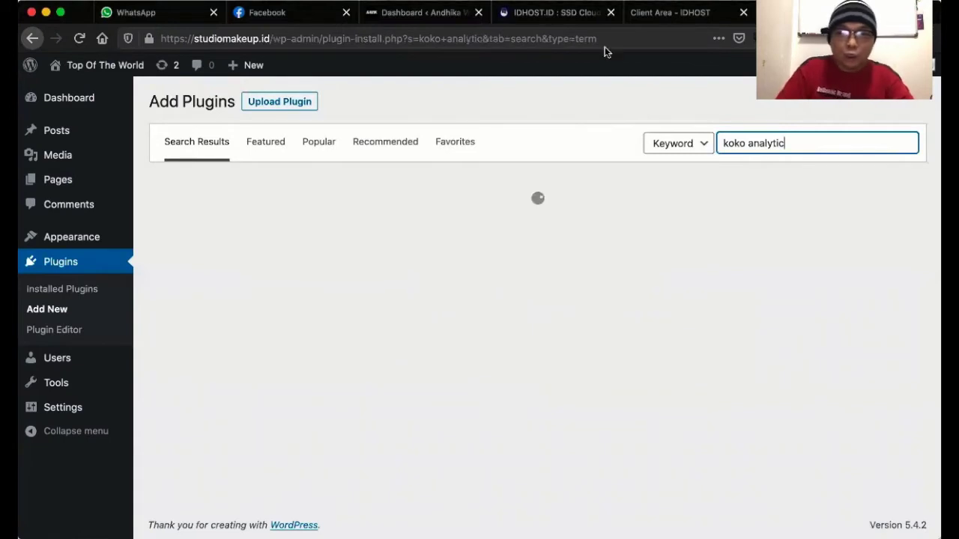
click(576, 97)
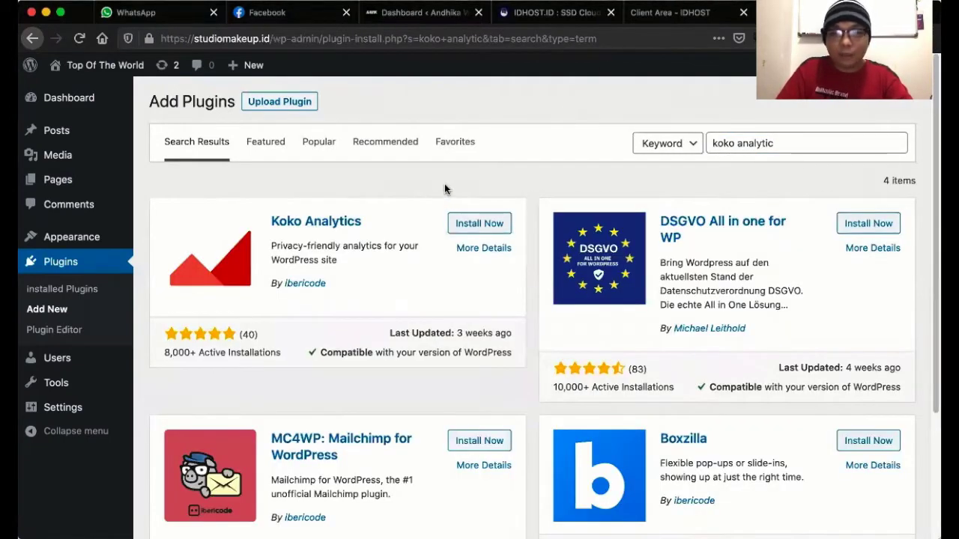
click(459, 224)
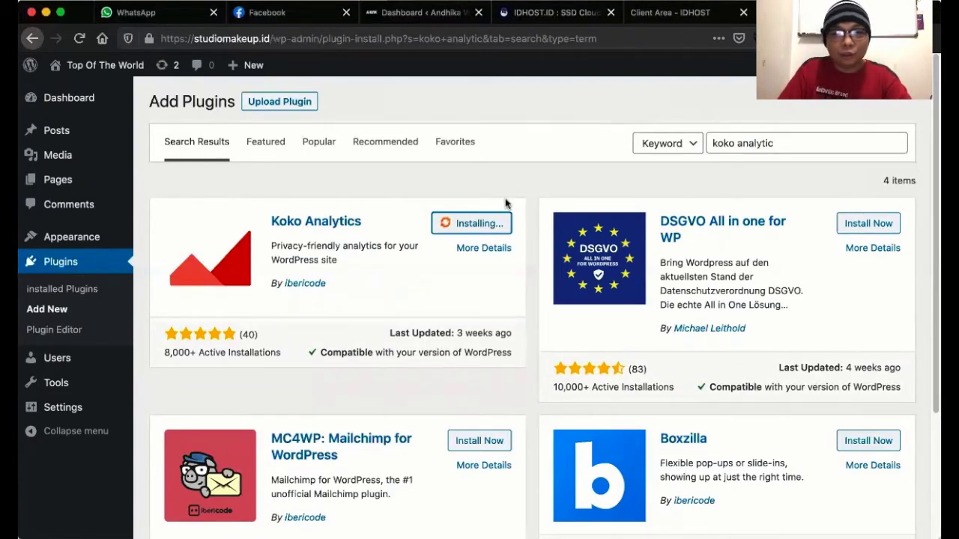
click(405, 13)
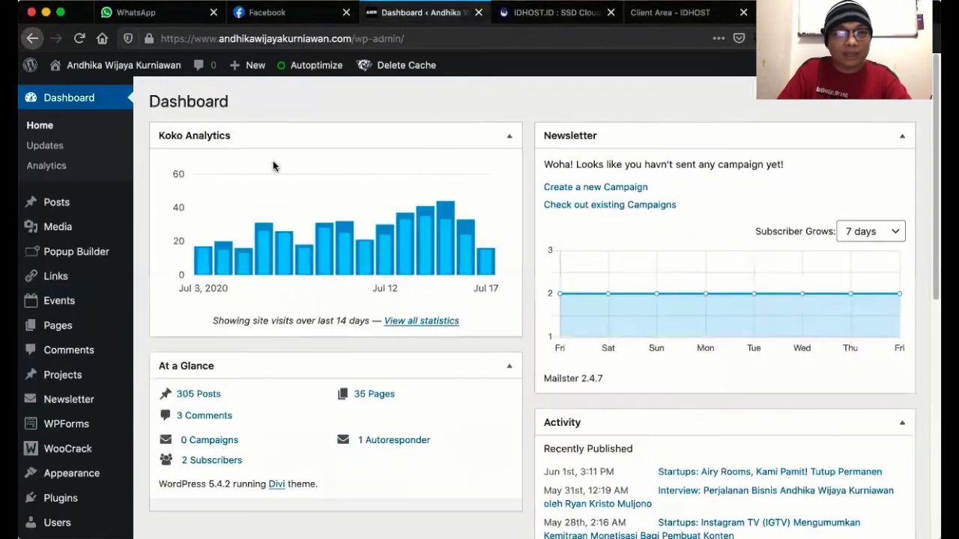
View the Koko Analytics statistics page and try its date range picker
click(64, 172)
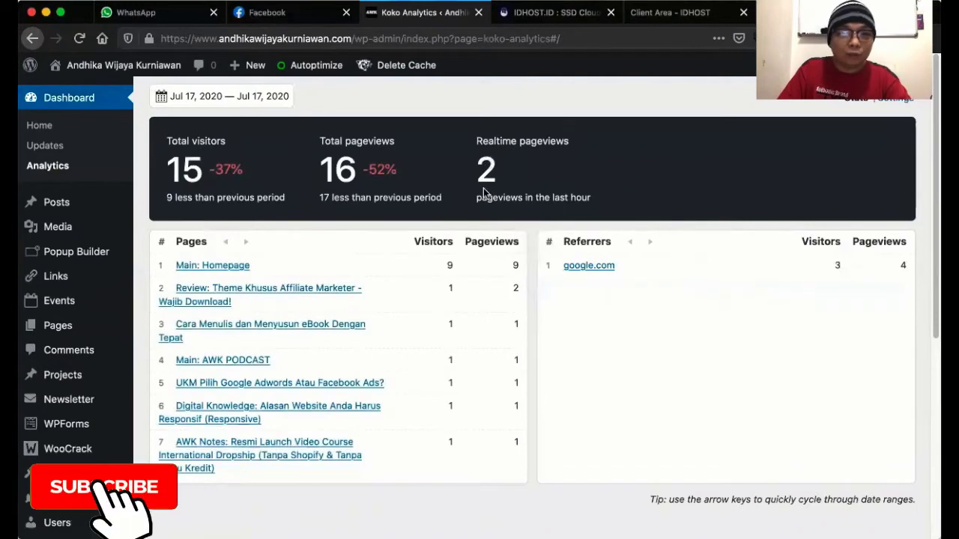
scroll(329, 270, down, 3)
scroll(482, 280, up, 3)
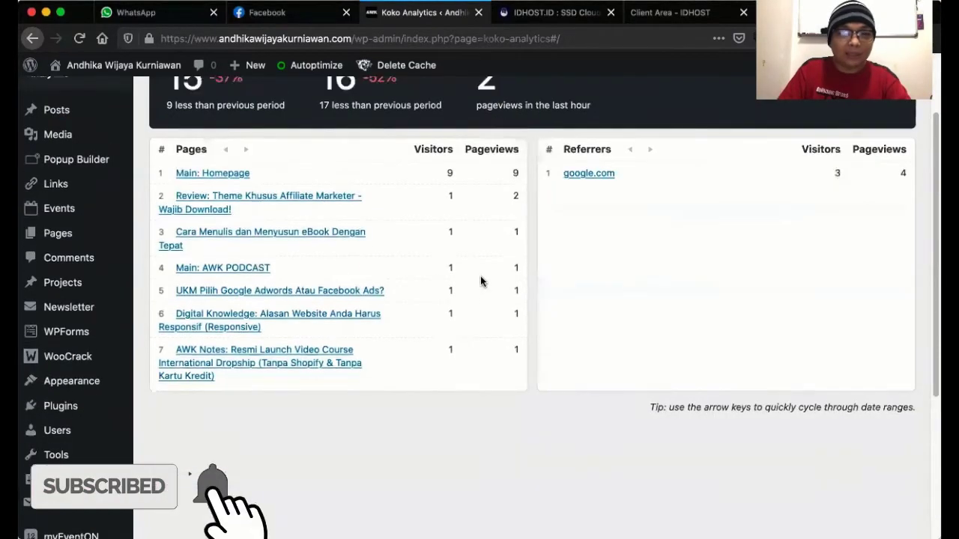
click(267, 102)
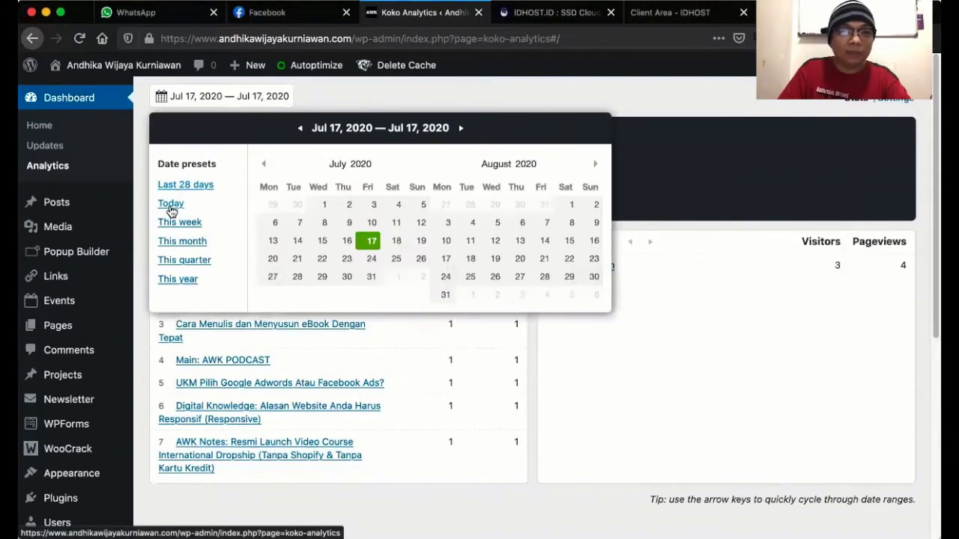
click(605, 91)
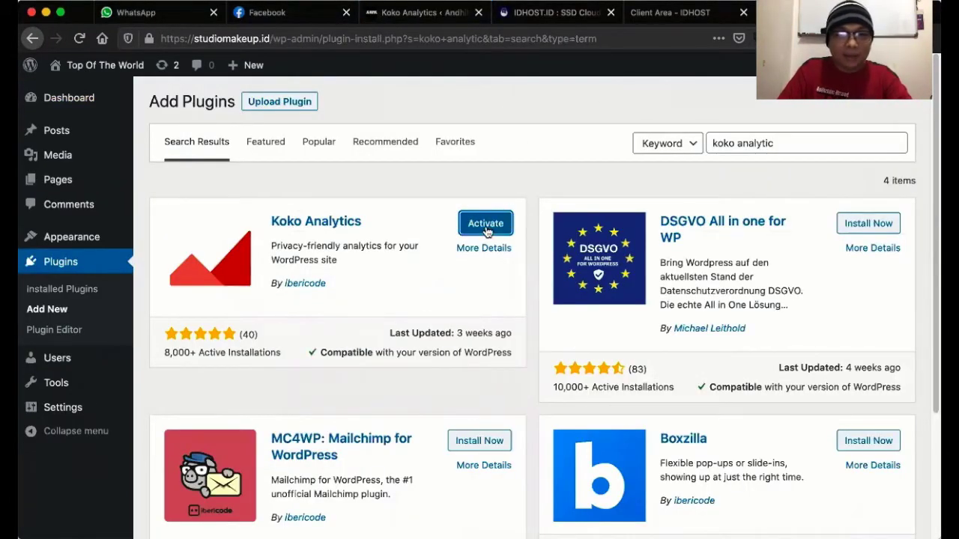
Search for woocommerce and attempt its install, which fails with a 504 Gateway Time-out
drag(783, 145, 695, 146)
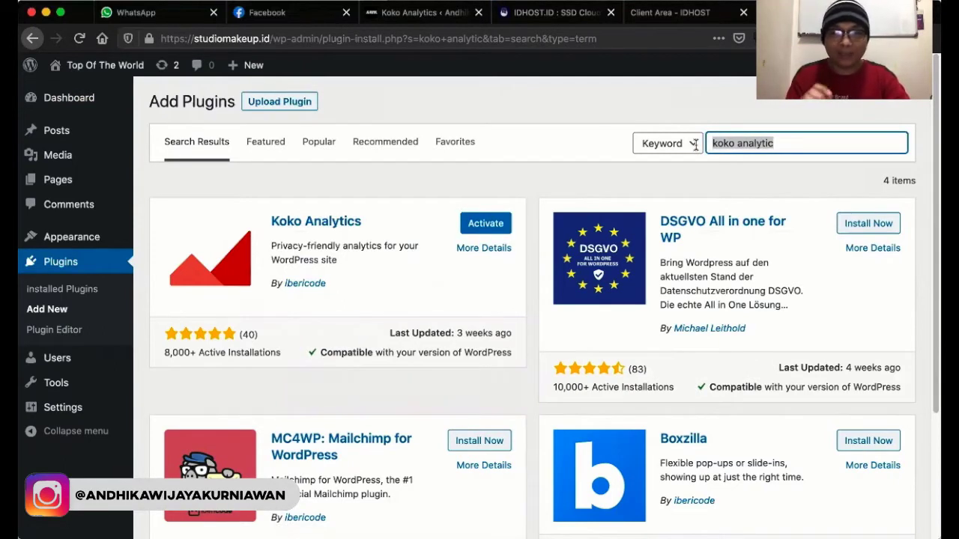
text(woocommerce)
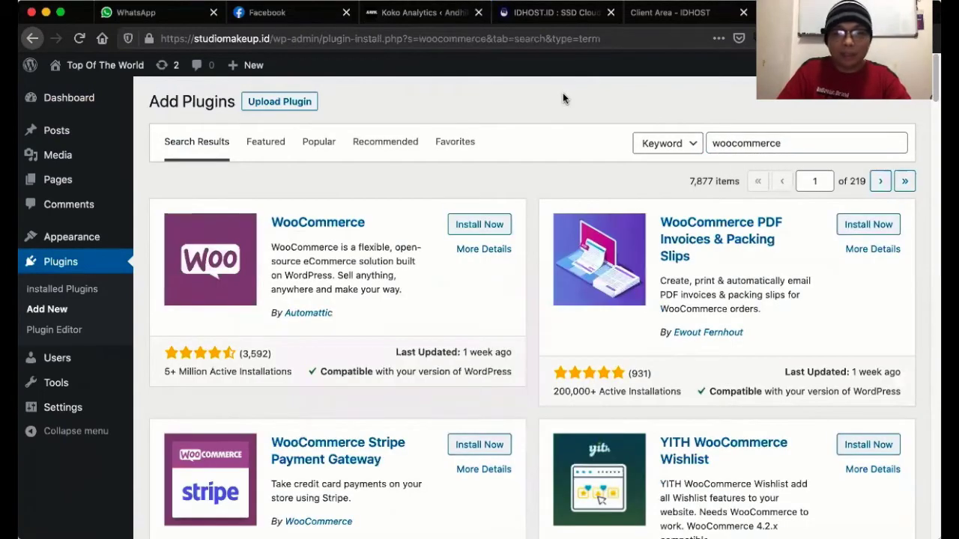
scroll(553, 231, down, 5)
scroll(555, 232, up, 5)
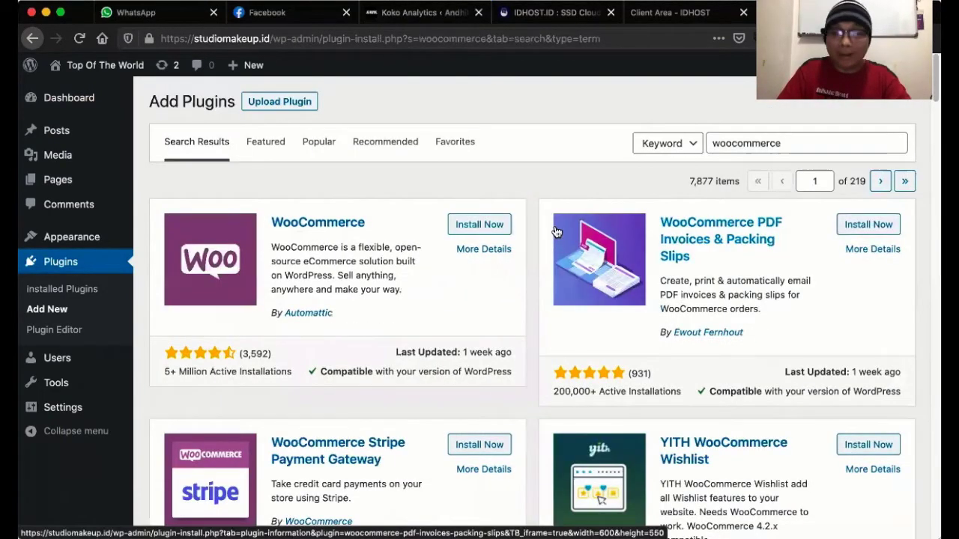
click(479, 224)
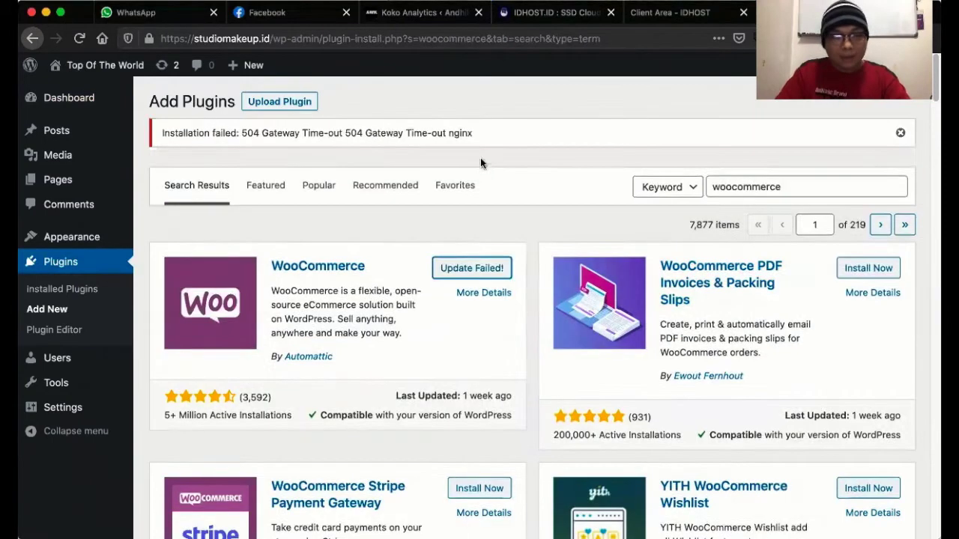
drag(163, 133, 487, 134)
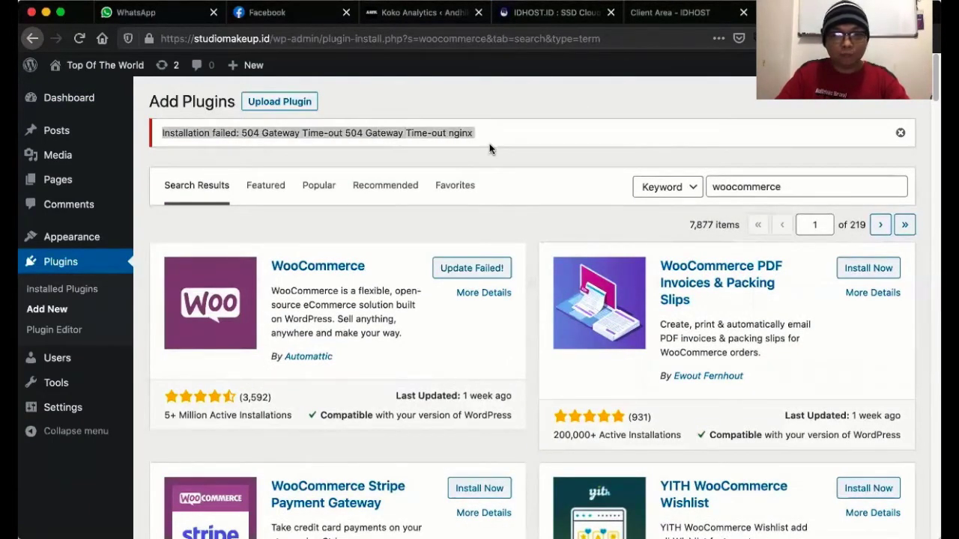
click(487, 148)
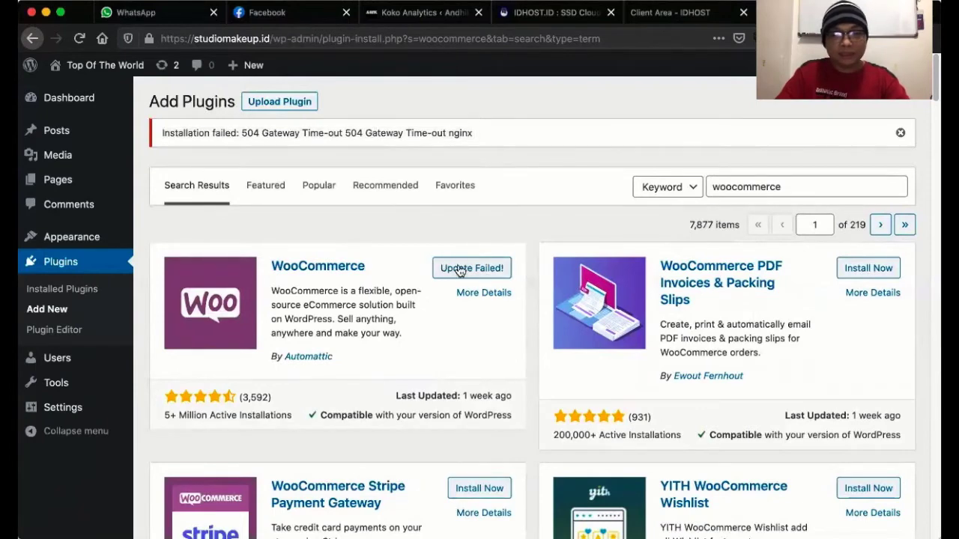
drag(164, 133, 465, 132)
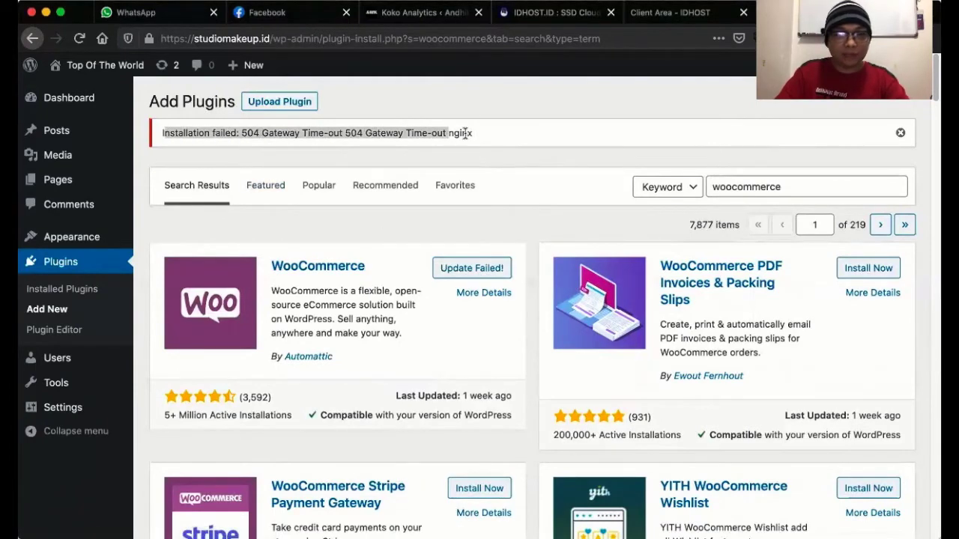
click(504, 153)
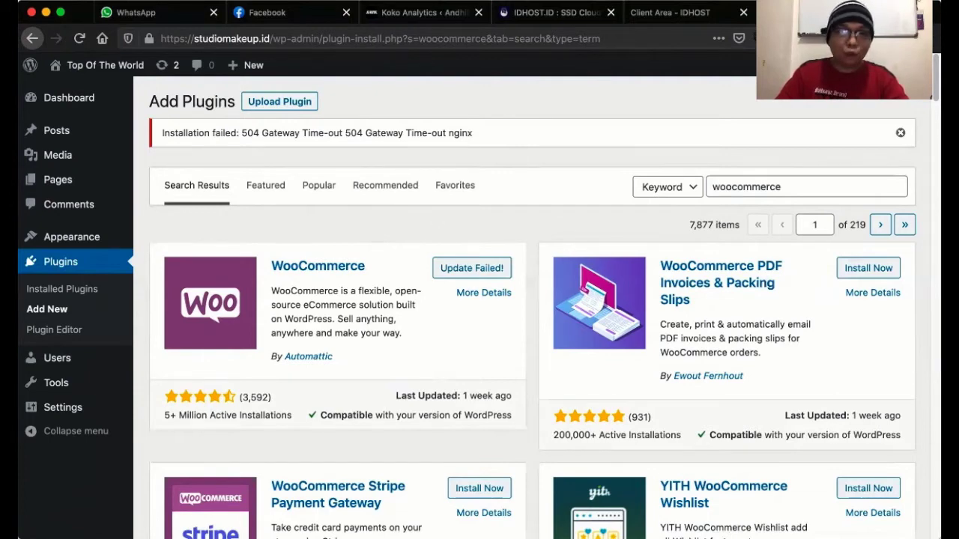
Open a new browser tab and load wordpress.org
key(super+t)
text(wordpr)
key(Return)
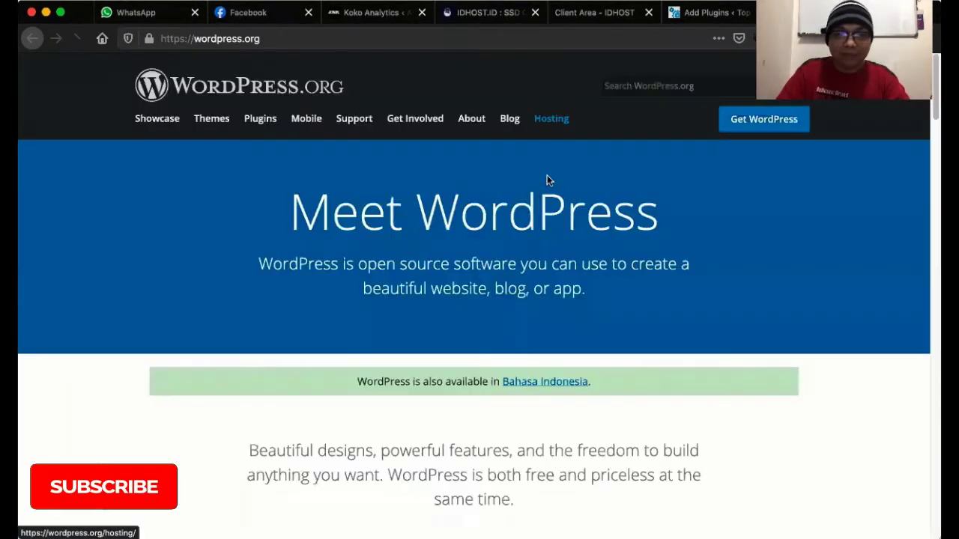
Search the wordpress.org plugin directory for woocommerce, correcting the misspelled query
click(667, 88)
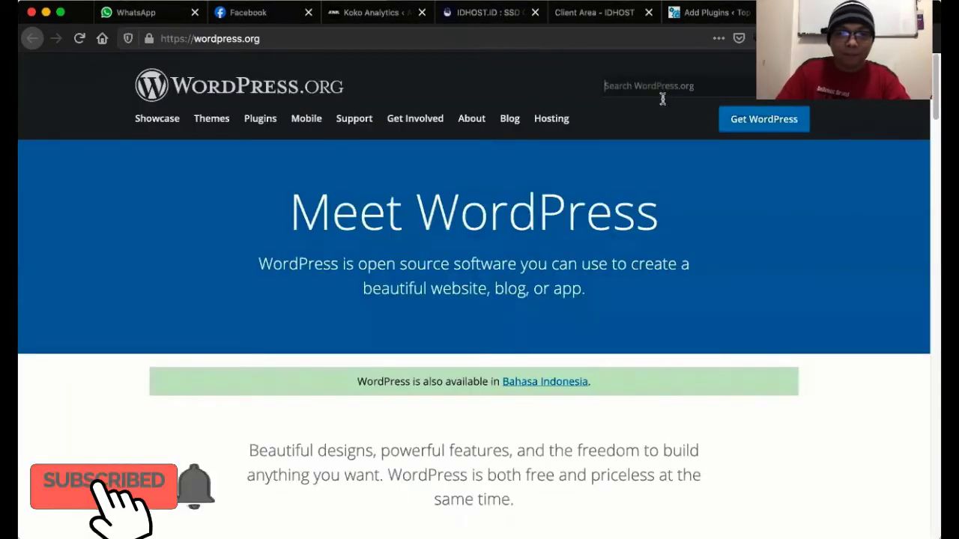
click(264, 119)
click(501, 329)
text(wocoomerce)
key(Return)
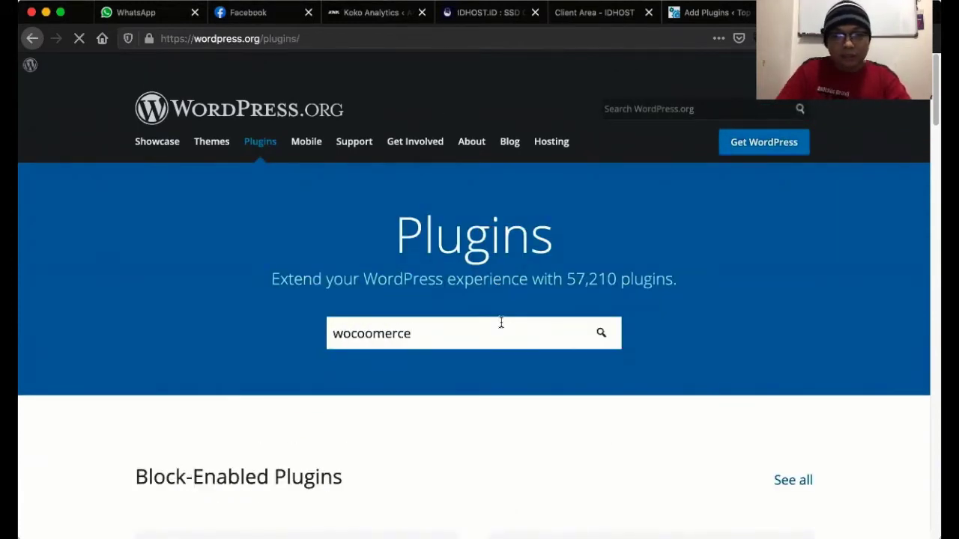
scroll(499, 323, down, 1)
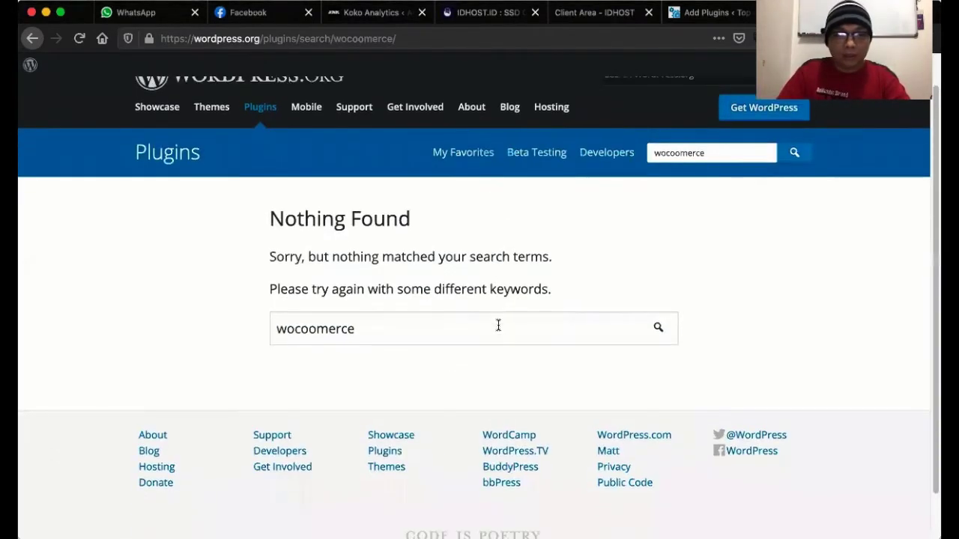
click(387, 332)
double_click(388, 332)
text(woocommerce)
key(Return)
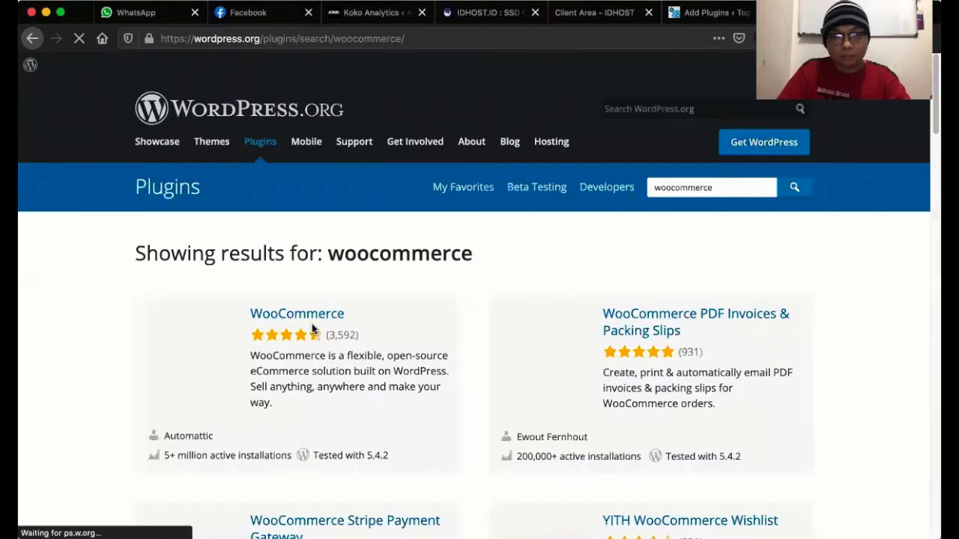
Open the WooCommerce 4.3.0 plugin page and download its zip file
click(258, 304)
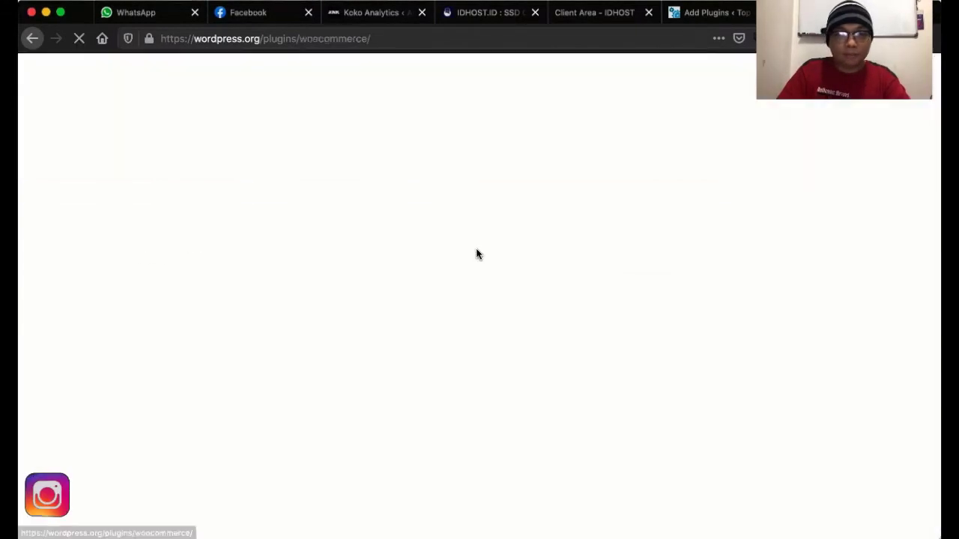
scroll(713, 204, down, 5)
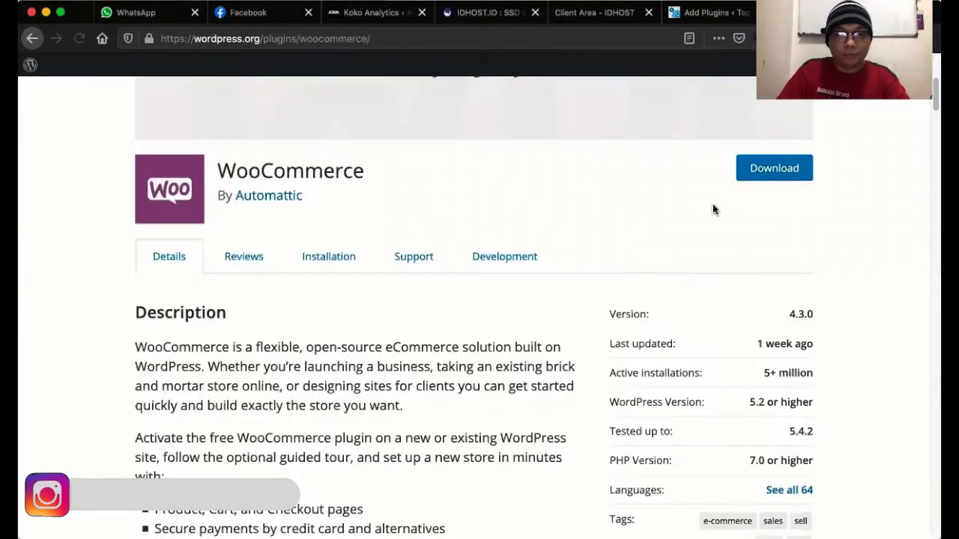
click(784, 170)
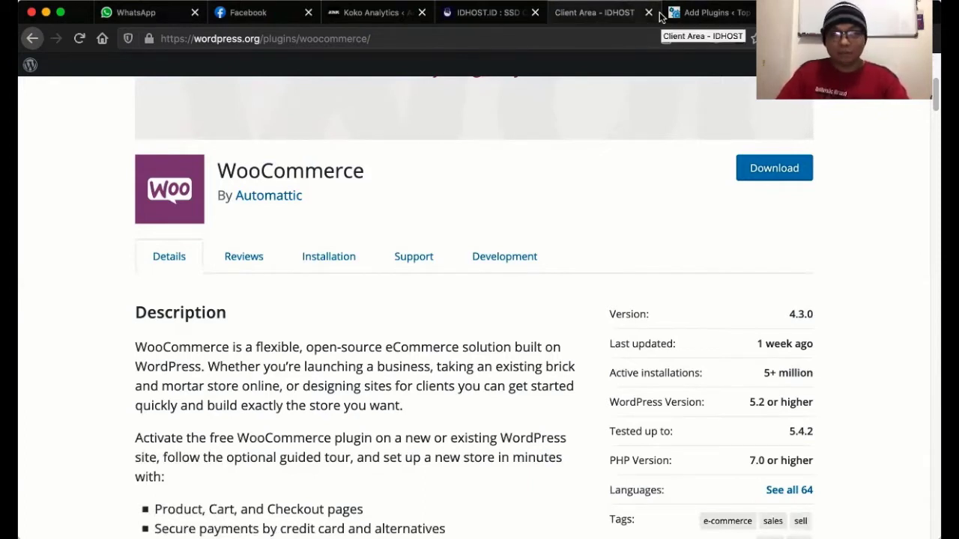
Log in to Plesk and open the File Manager for studiomakeup.id
click(611, 18)
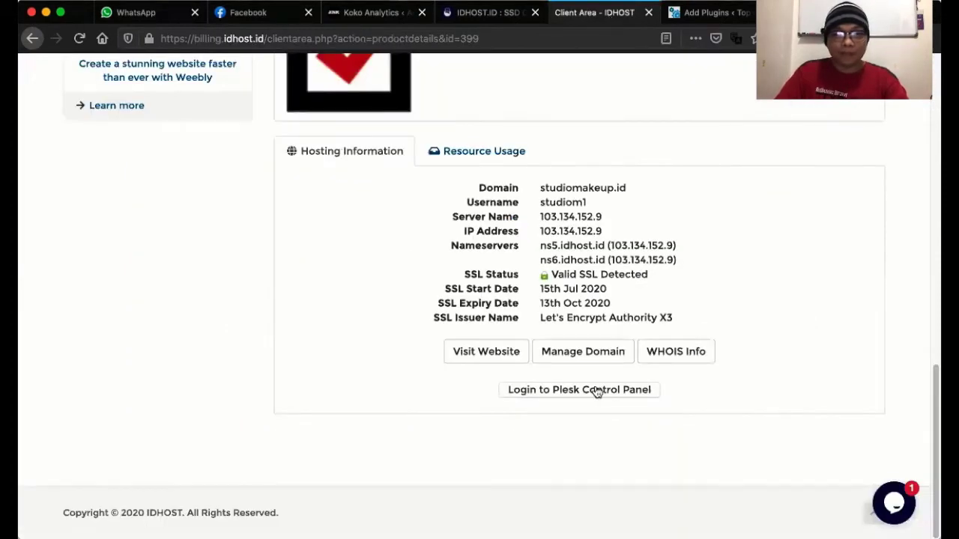
click(596, 388)
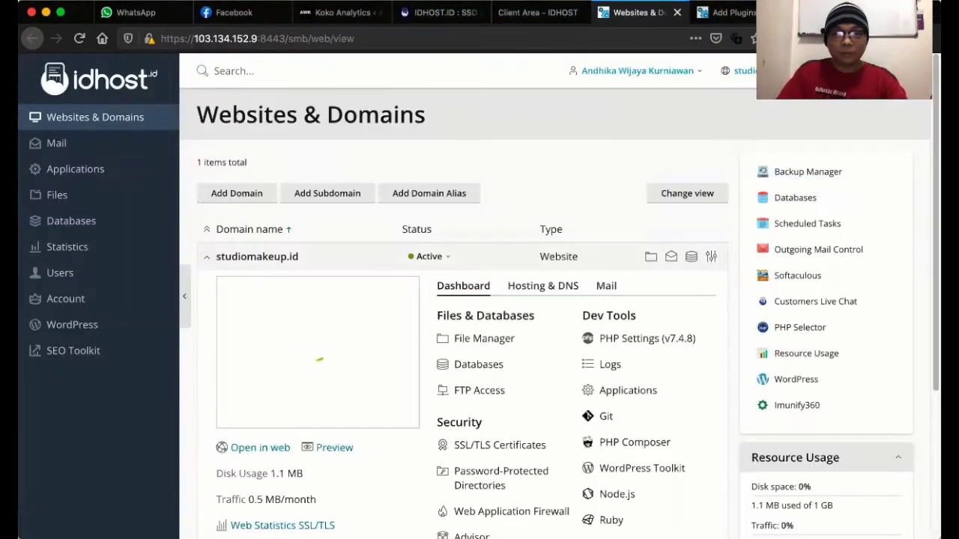
click(605, 148)
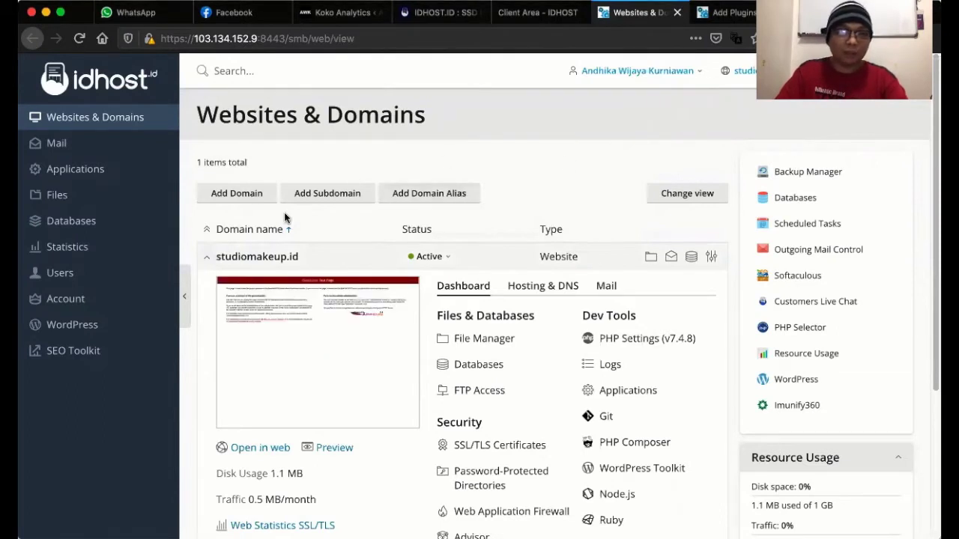
scroll(511, 239, down, 3)
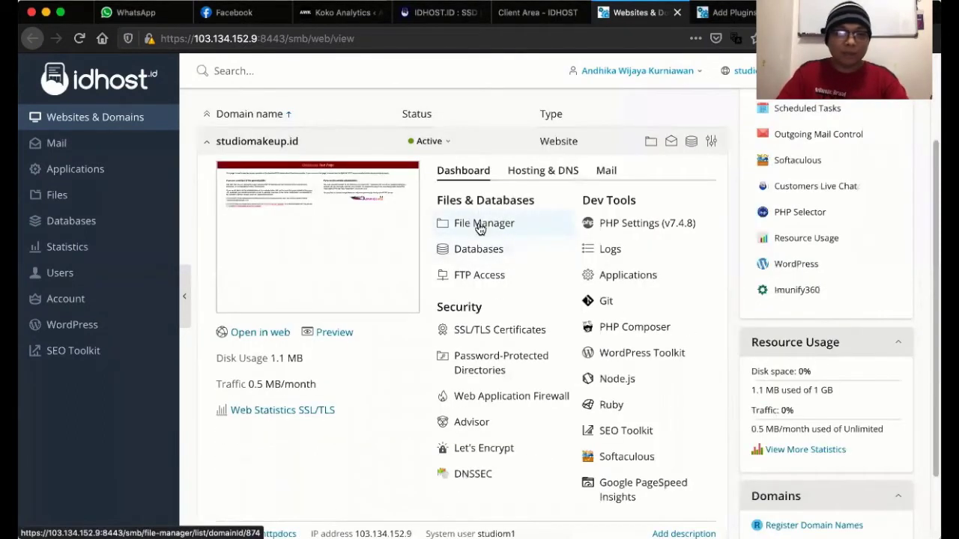
click(479, 223)
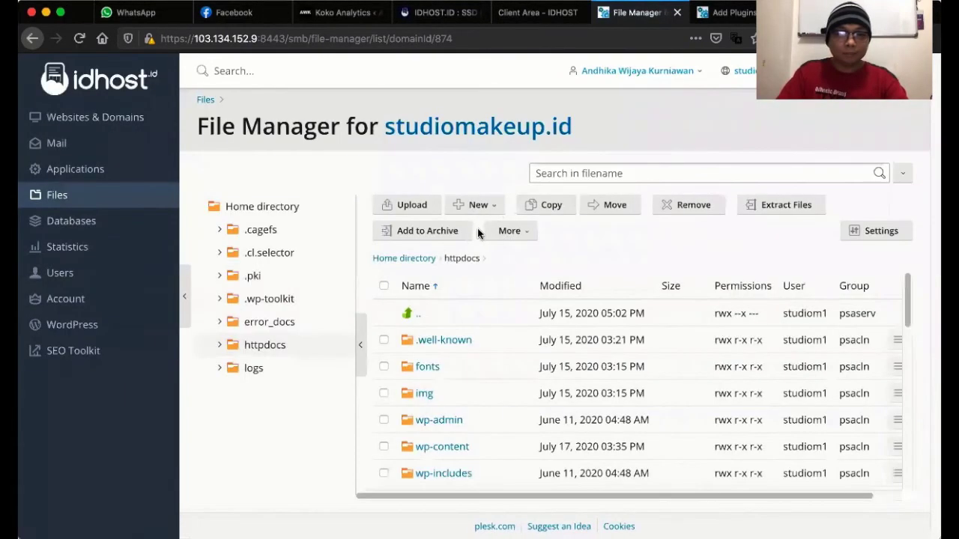
Permanently remove the woocommerce folder from httpdocs/wp-content/plugins
scroll(484, 312, down, 3)
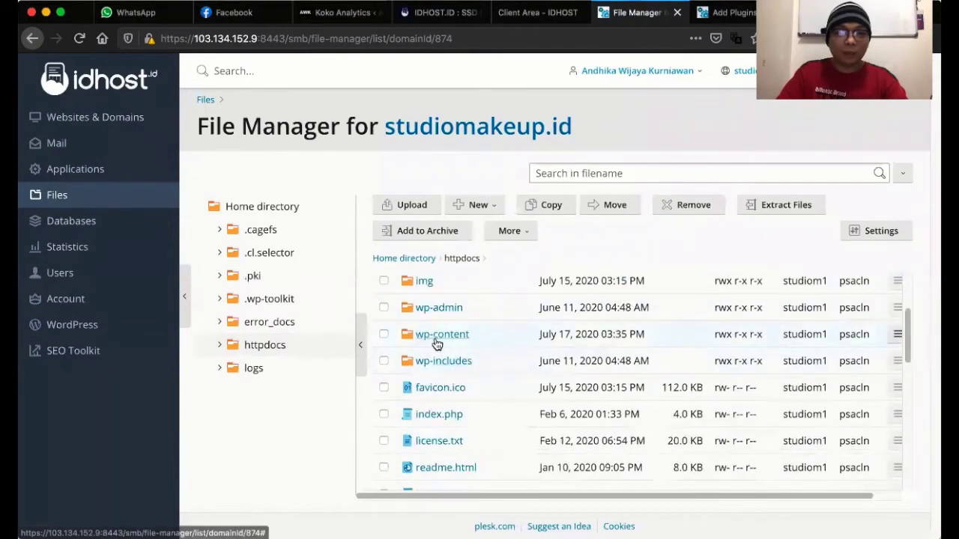
click(434, 337)
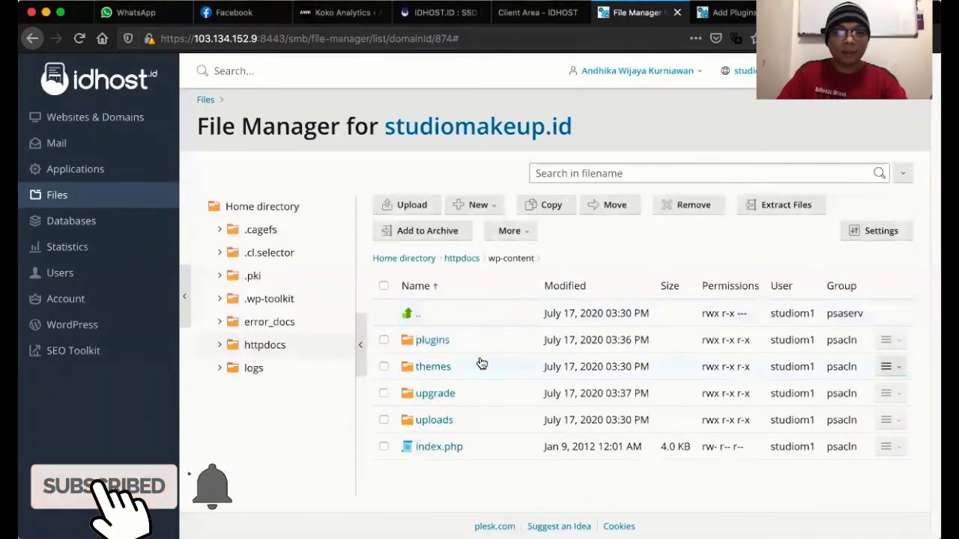
click(432, 340)
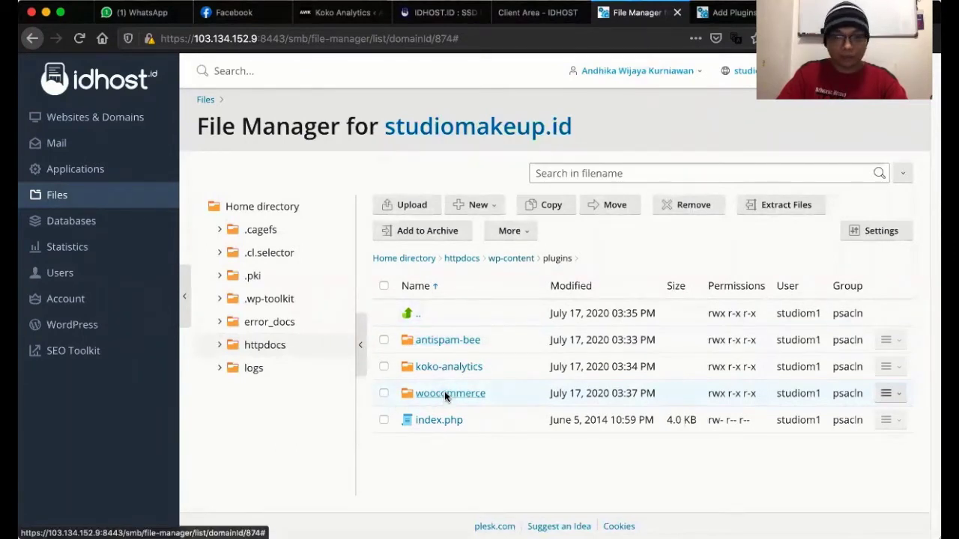
click(383, 393)
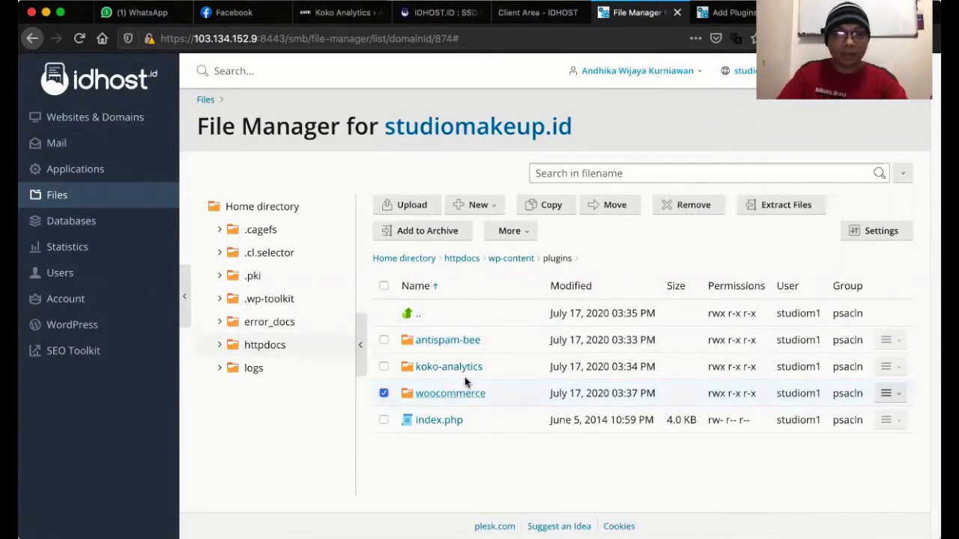
click(688, 206)
click(395, 316)
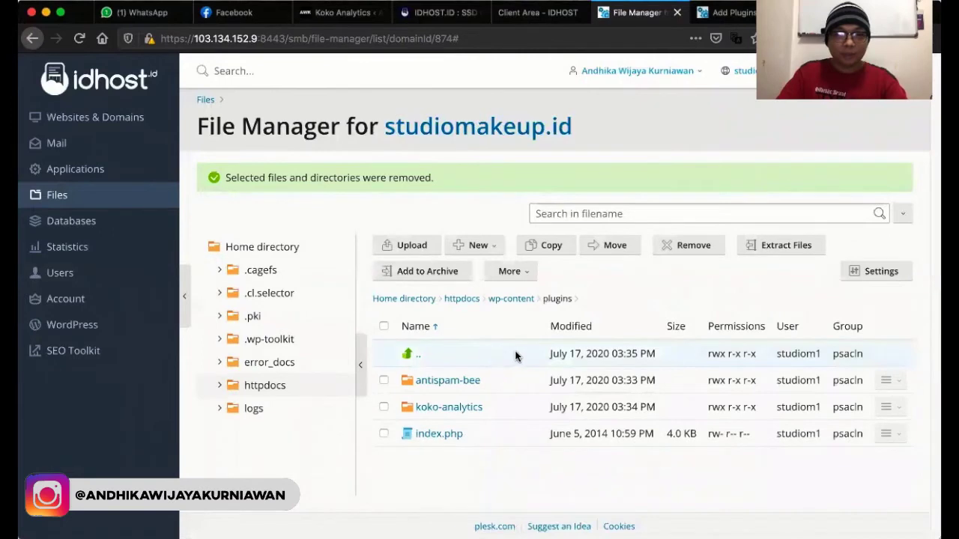
Upload woocommerce.4.3.0.zip from the Desktop into wp-content/plugins and select it
click(421, 254)
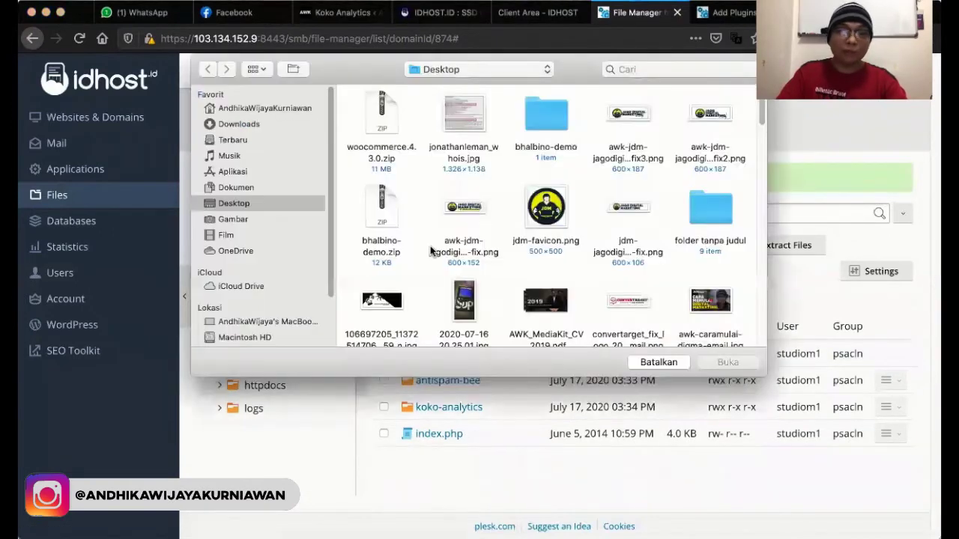
double_click(388, 133)
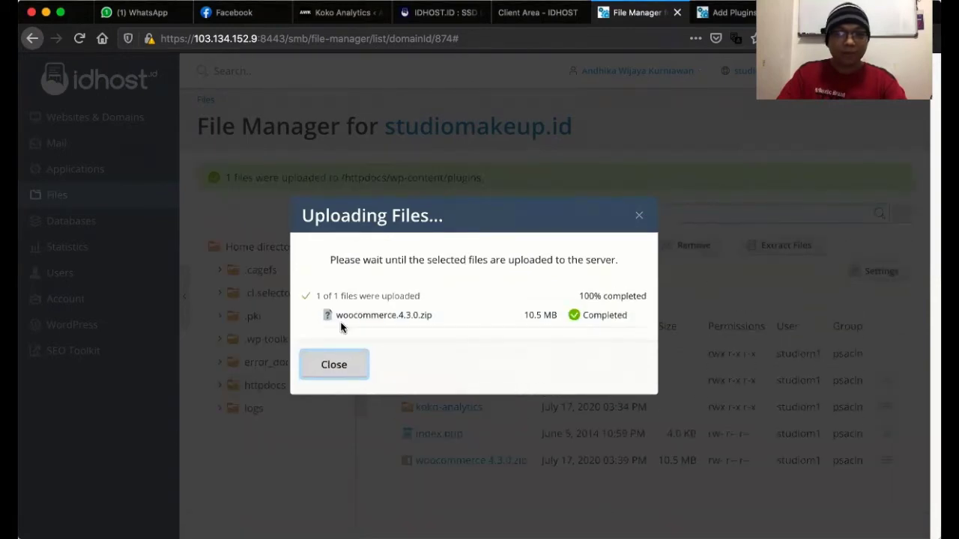
click(333, 367)
scroll(503, 368, down, 1)
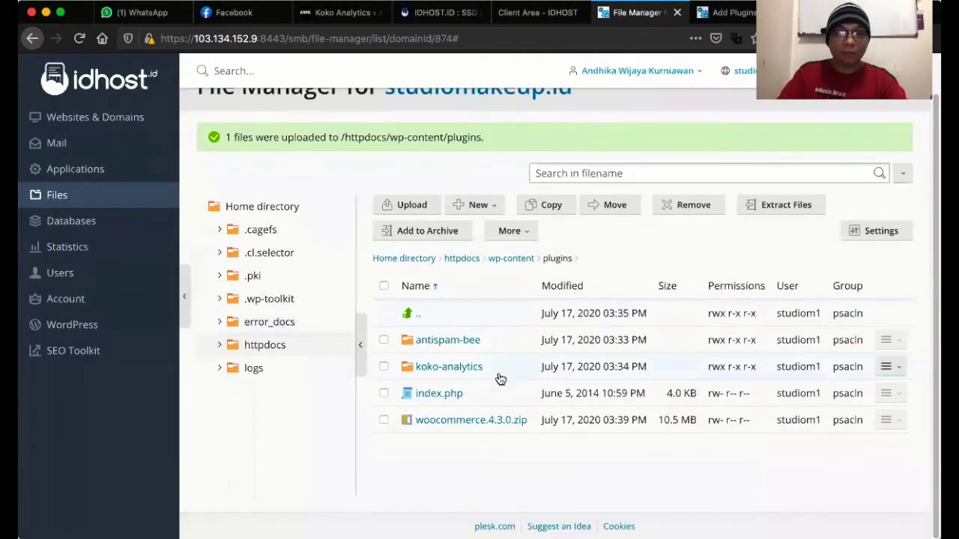
click(383, 420)
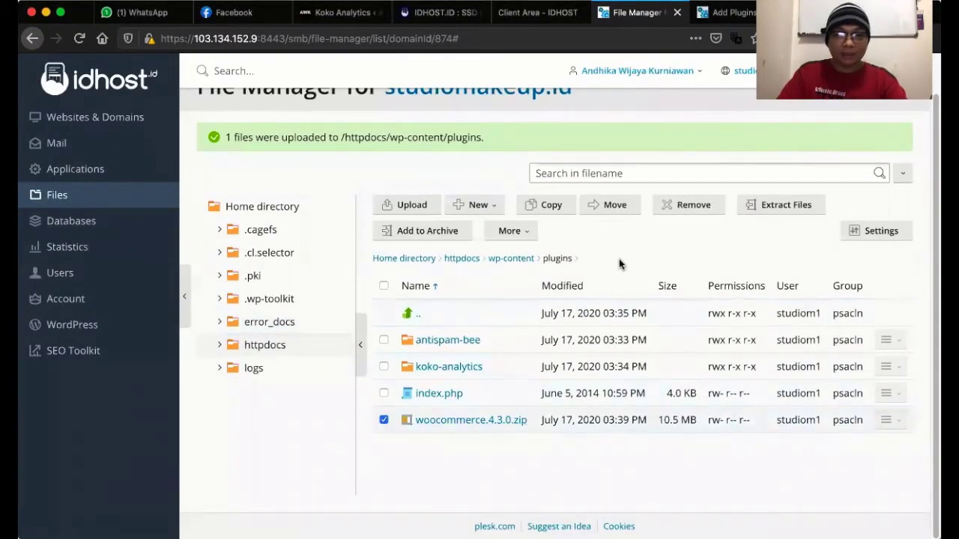
Extract woocommerce.4.3.0.zip into the plugins folder, replacing existing files
click(769, 207)
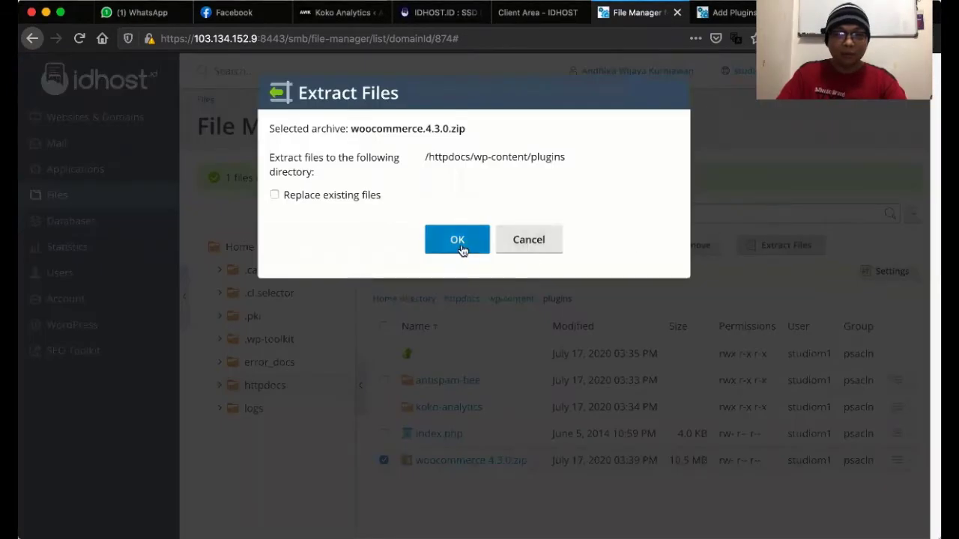
click(325, 199)
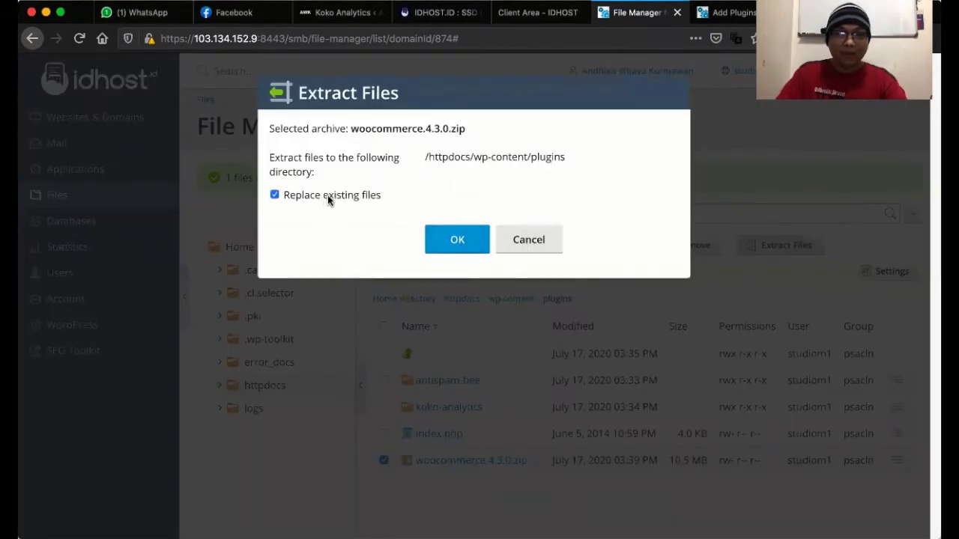
click(447, 242)
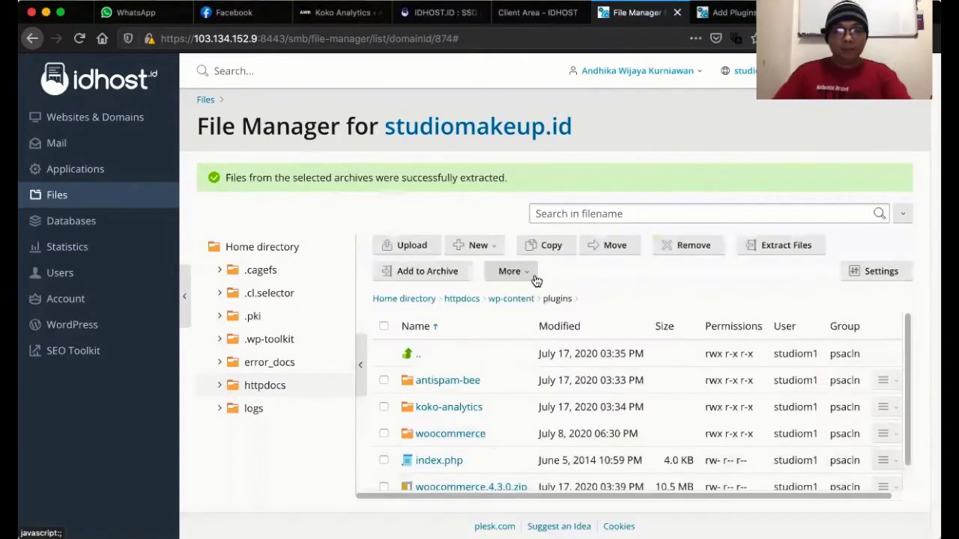
Delete the leftover woocommerce.4.3.0.zip archive from the plugins folder
scroll(515, 326, down, 1)
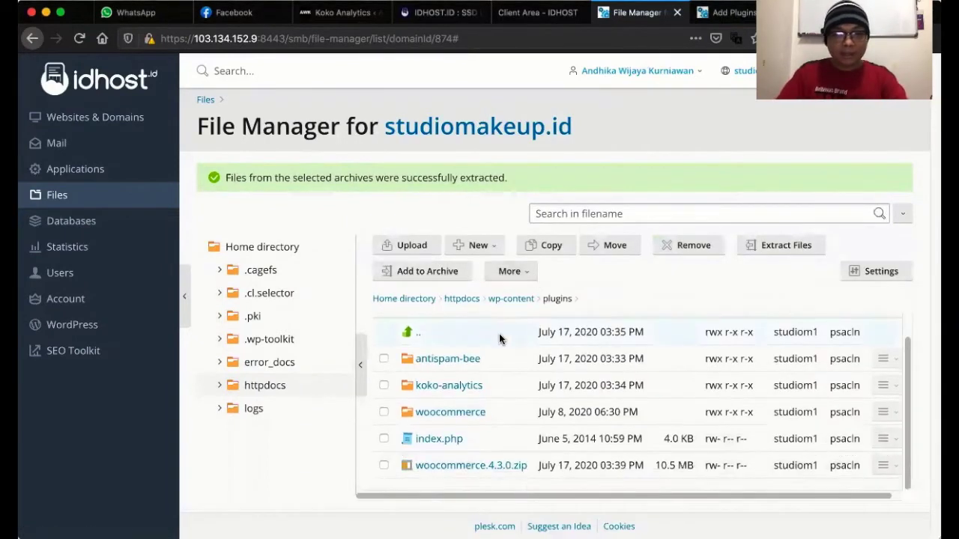
click(386, 466)
click(670, 246)
click(394, 318)
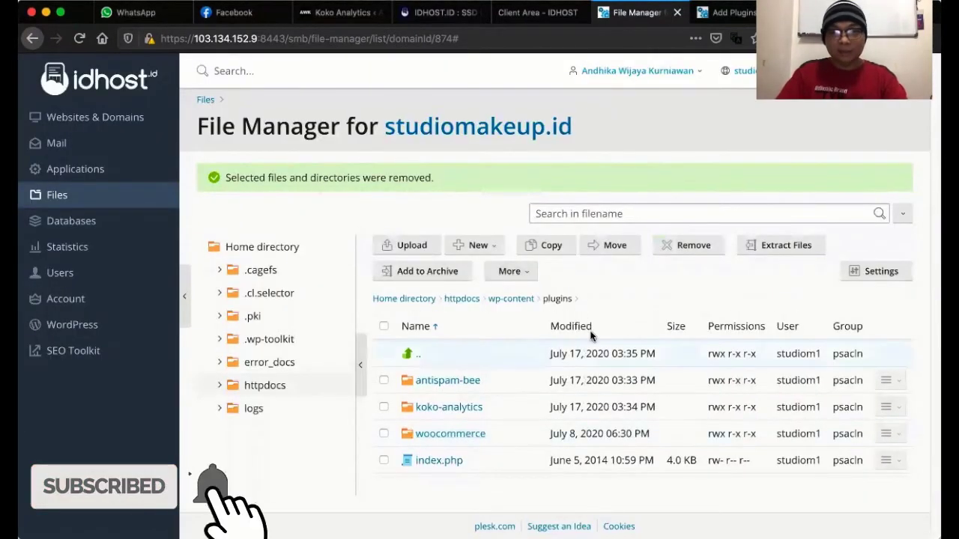
click(725, 13)
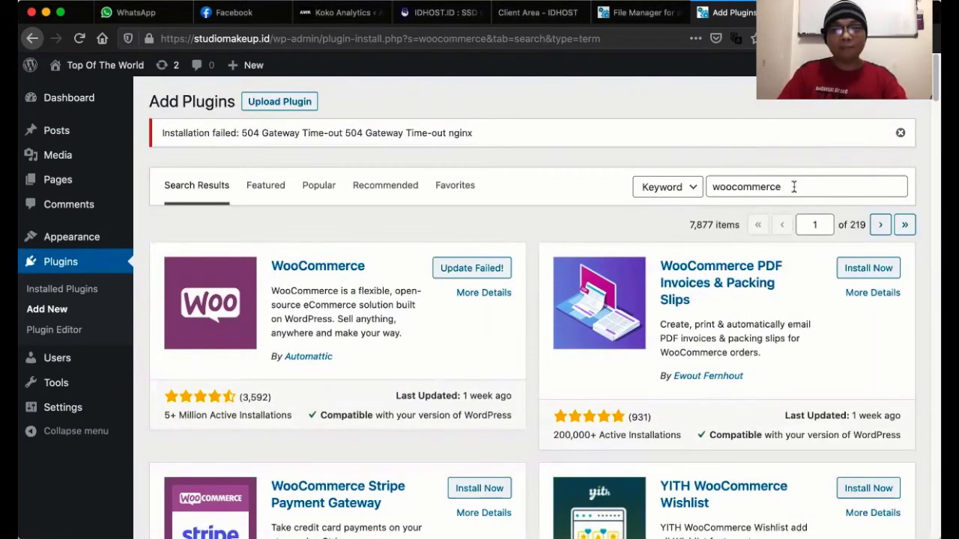
Search plugins for 'slim seo', then install and activate Slim SEO
drag(814, 186, 702, 183)
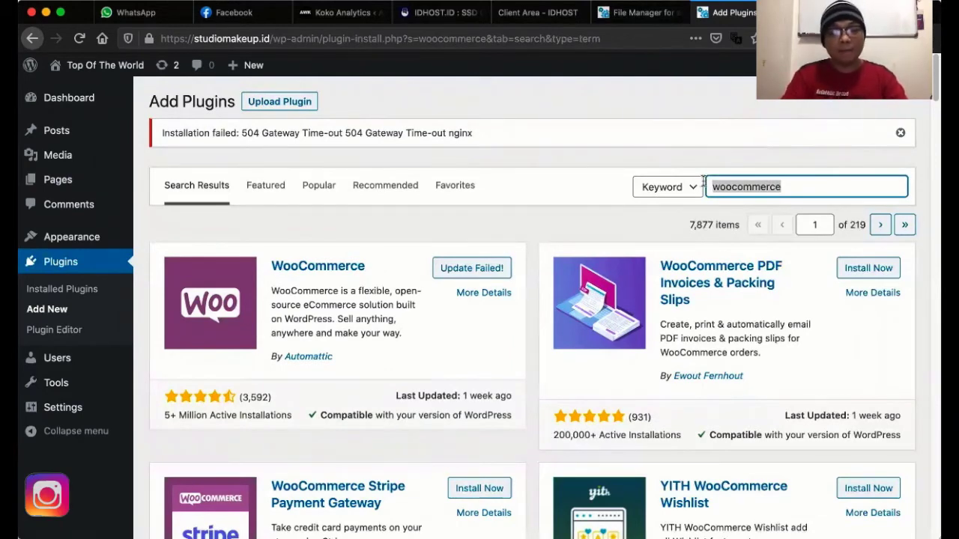
text(slim seo)
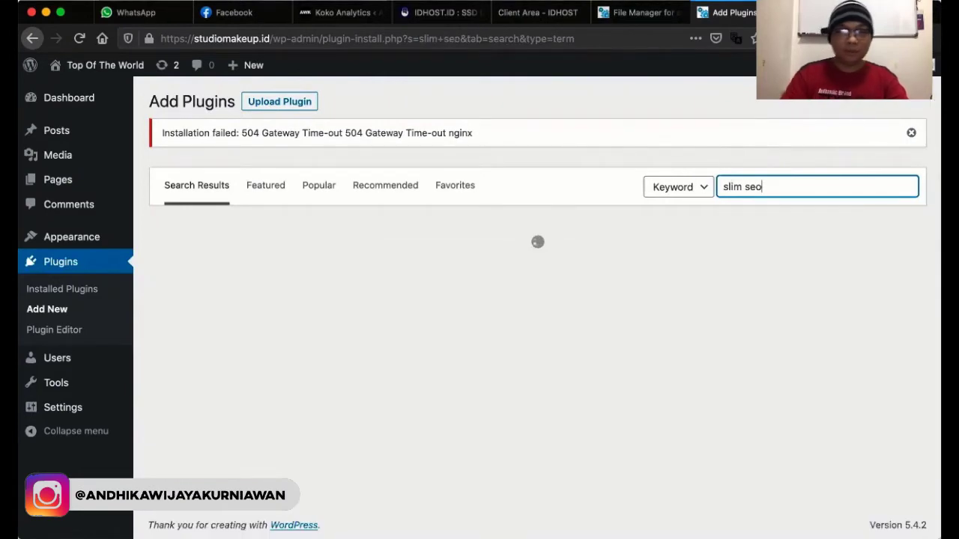
click(610, 156)
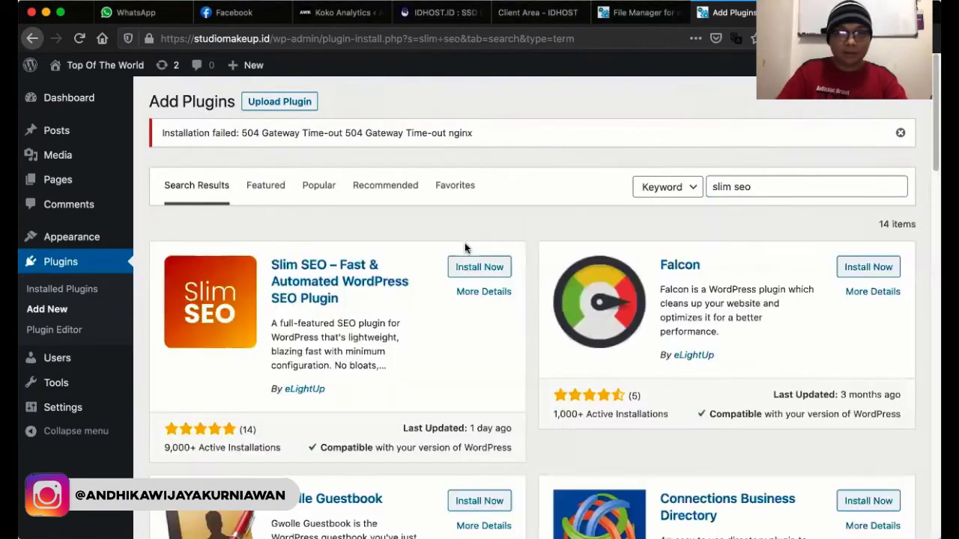
click(481, 267)
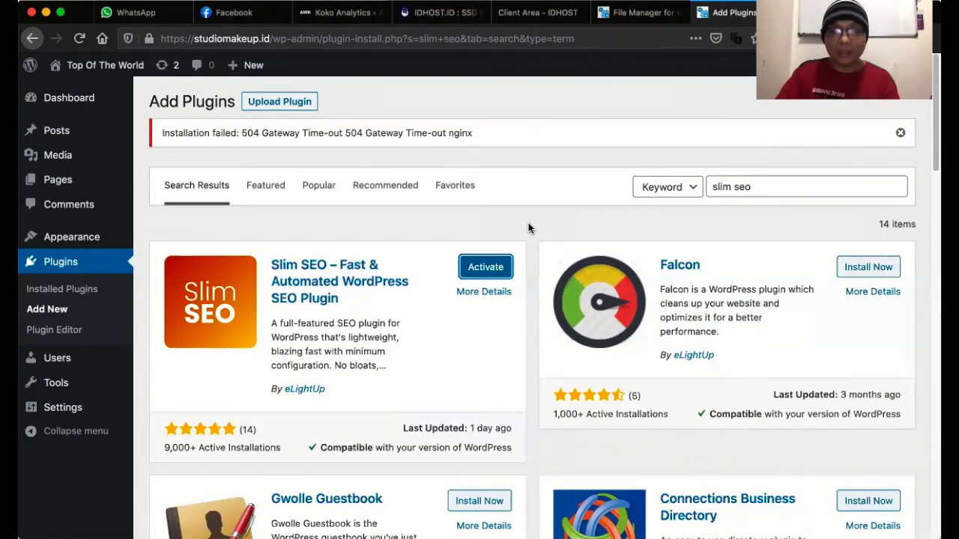
click(483, 267)
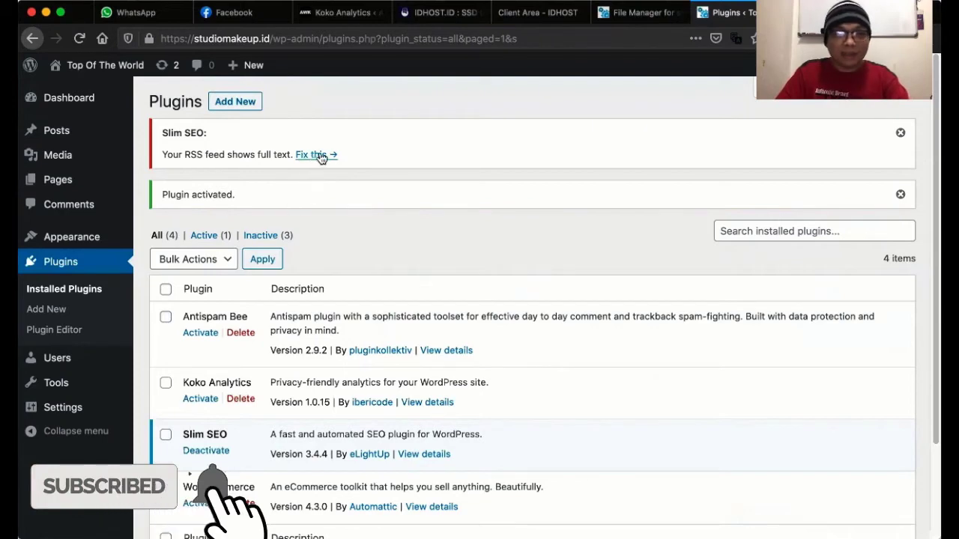
click(60, 309)
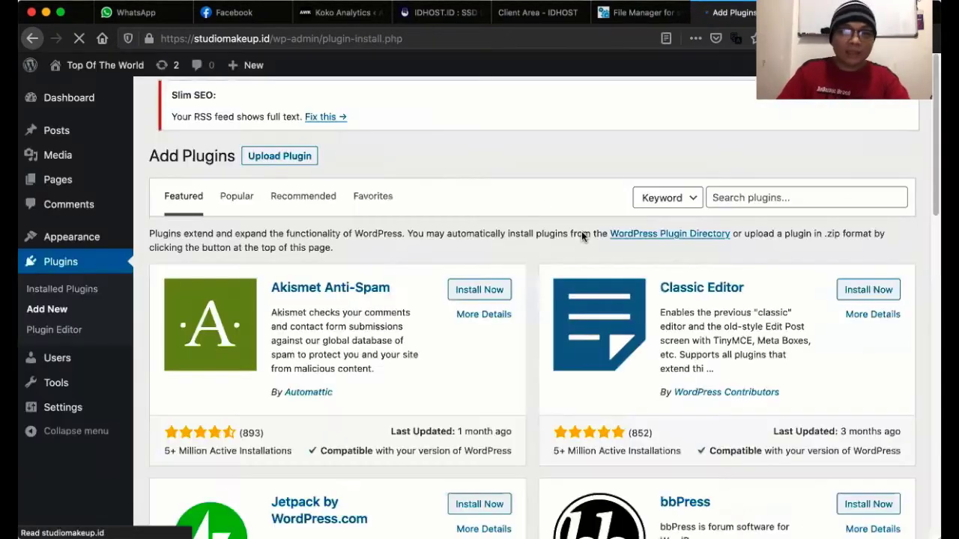
Search plugins for 'fast' and install both WP-Optimize and WP Fastest Cache
click(783, 207)
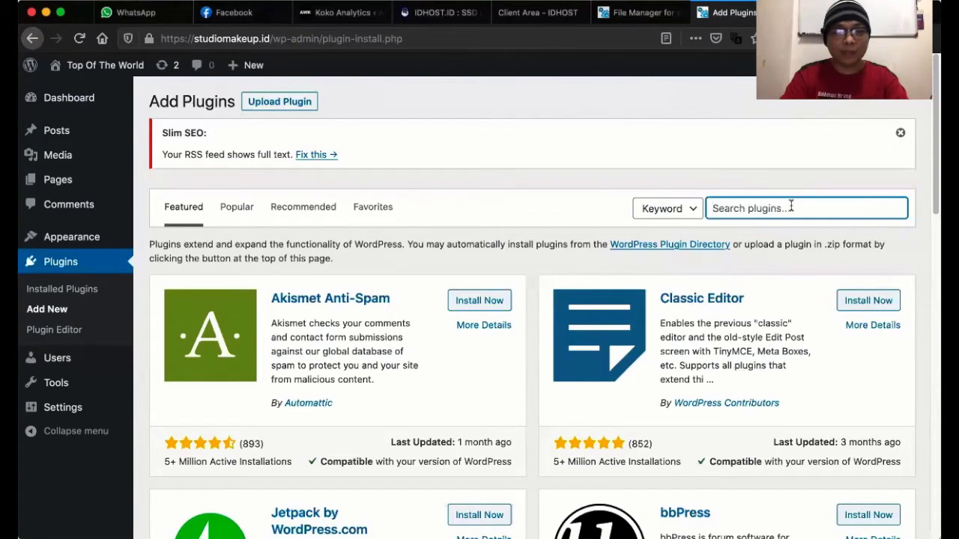
text(fast)
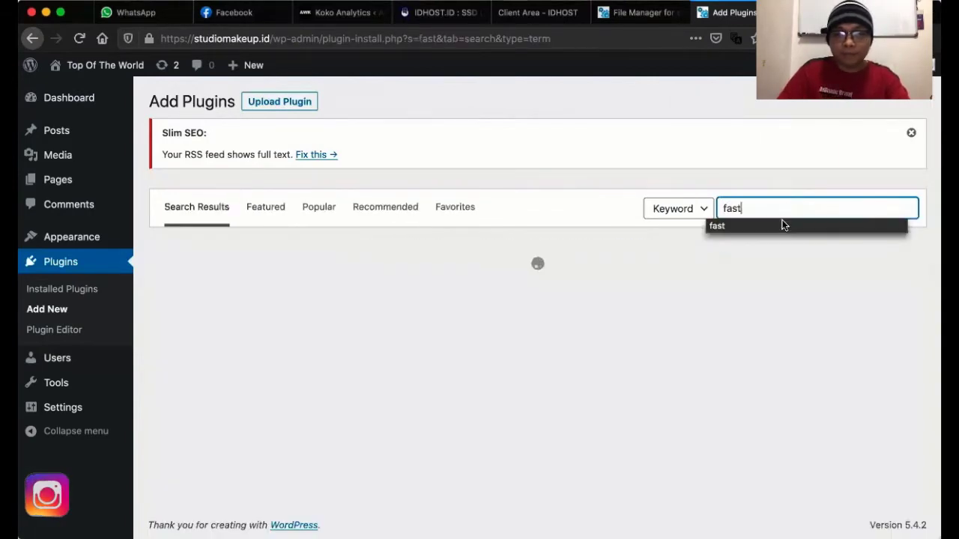
click(781, 222)
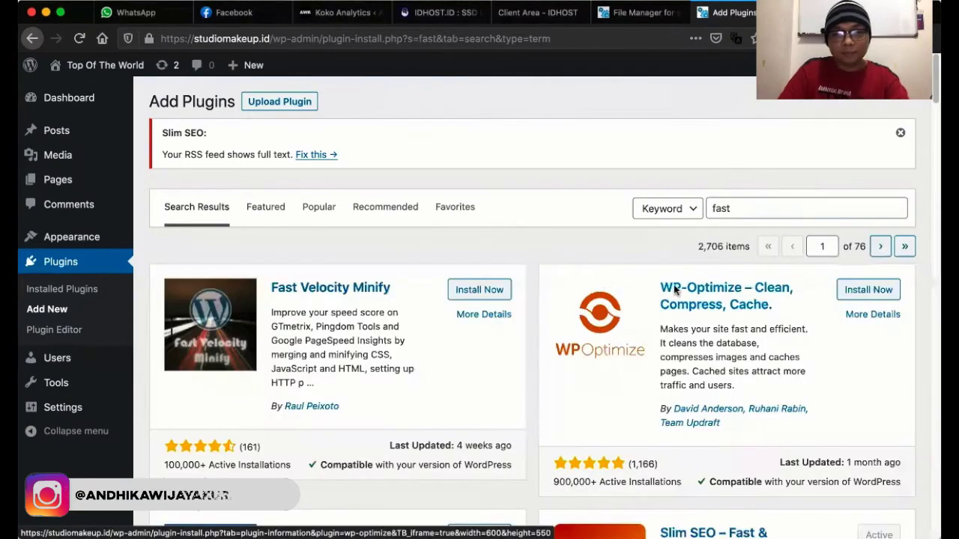
click(867, 291)
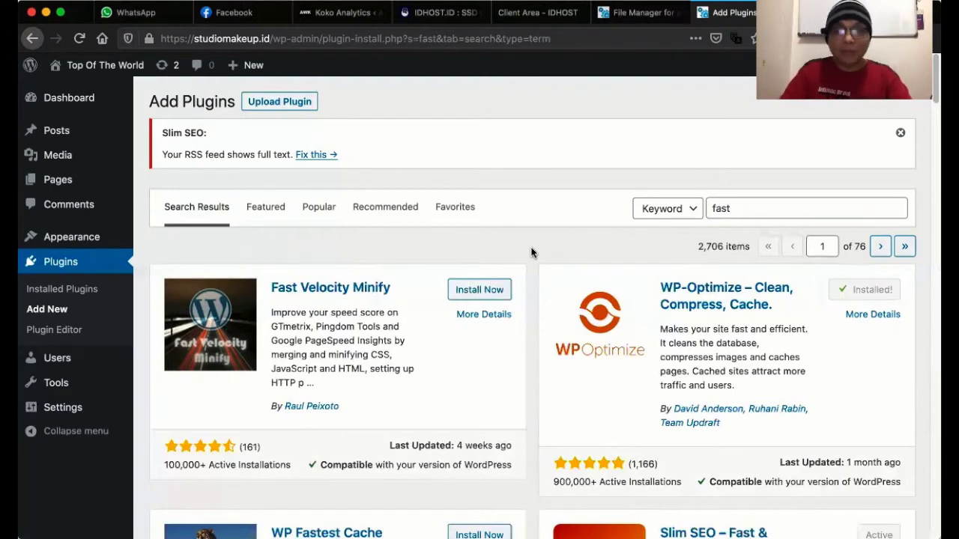
scroll(531, 253, down, 3)
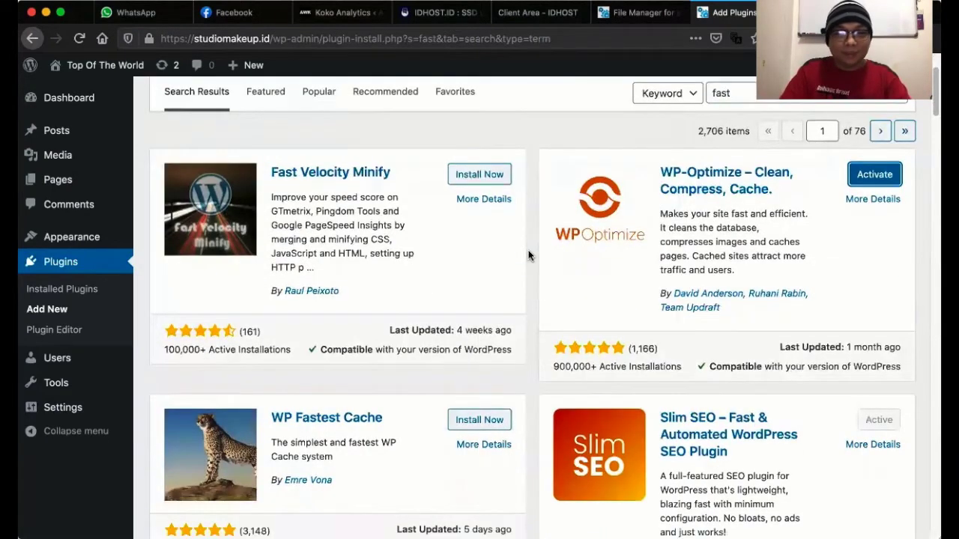
scroll(528, 256, down, 3)
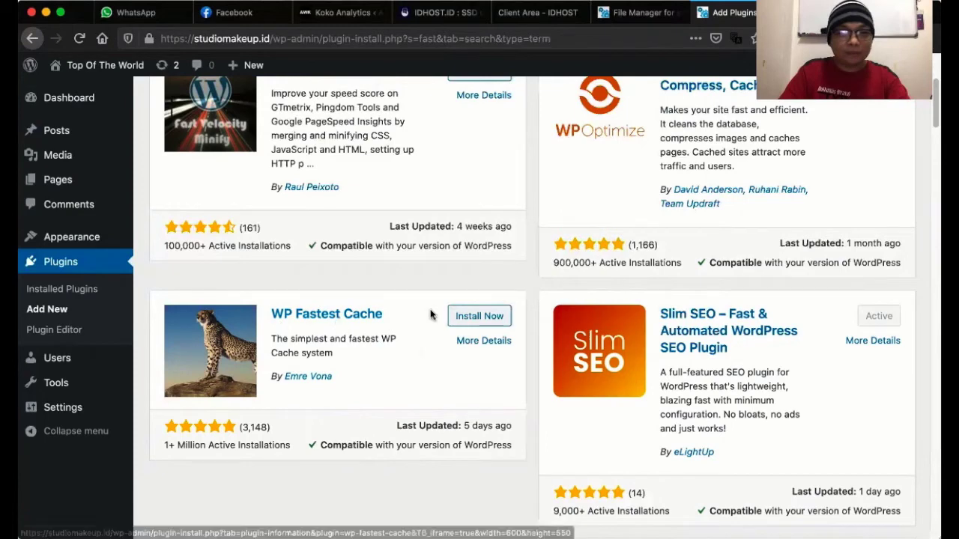
click(495, 317)
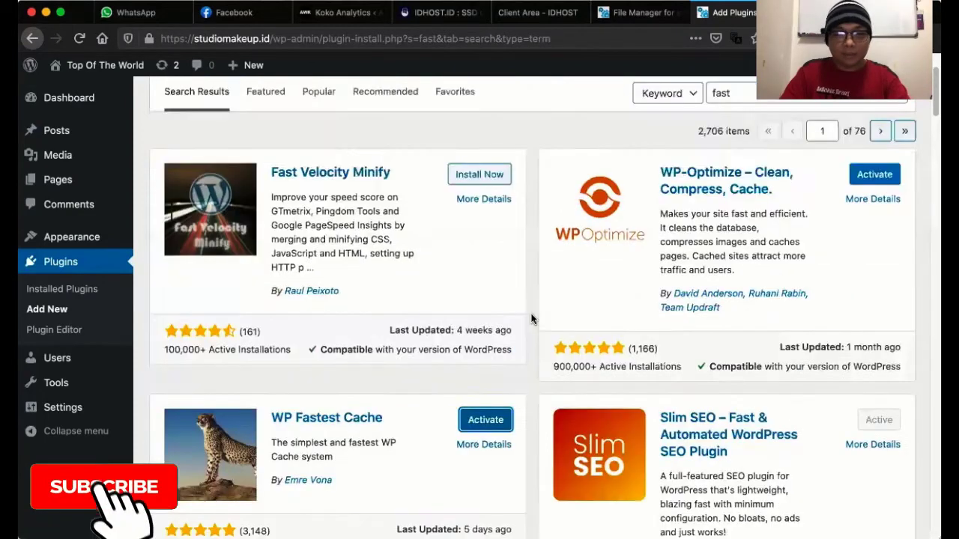
scroll(531, 319, down, 3)
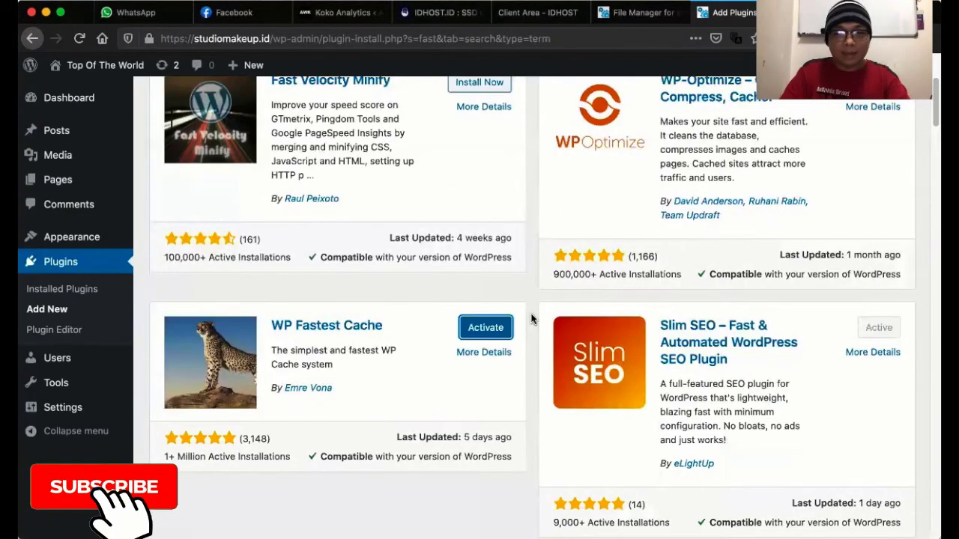
scroll(531, 319, up, 5)
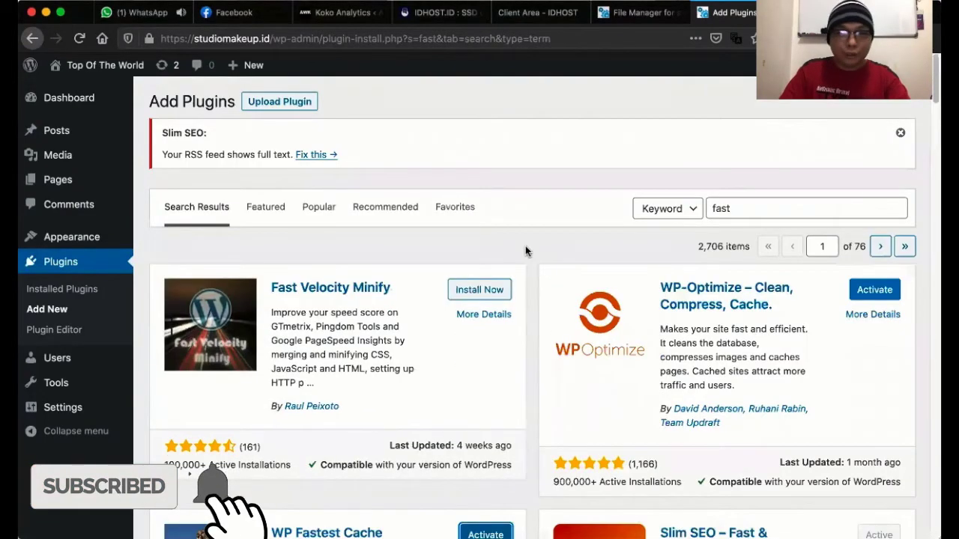
double_click(734, 208)
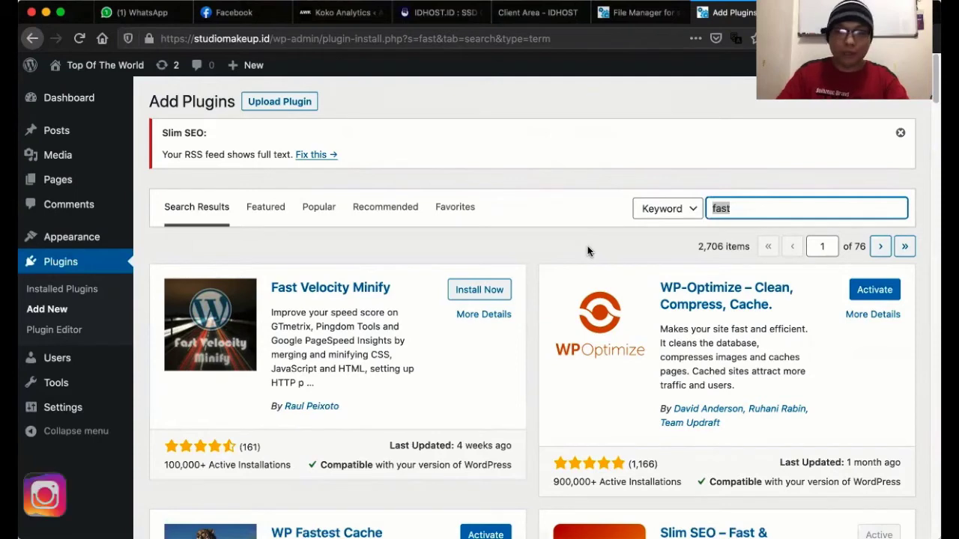
Search the plugin directory for 'contact form7' and scroll through the results
text(contact form7)
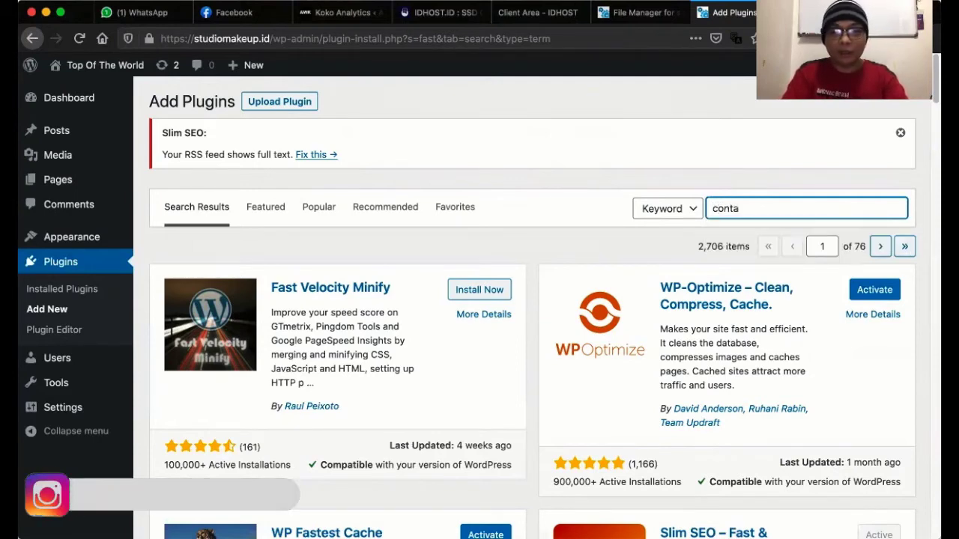
scroll(459, 287, down, 5)
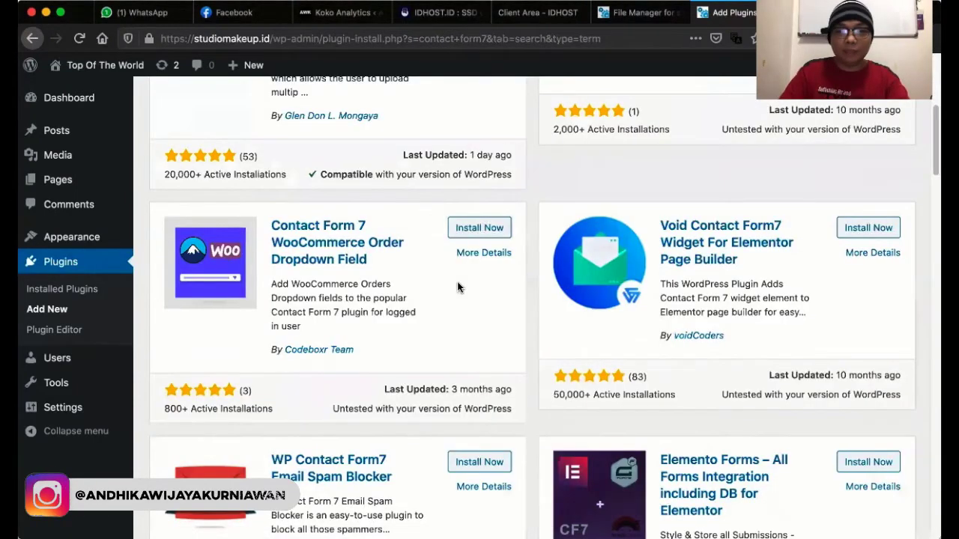
scroll(459, 287, down, 1)
scroll(459, 287, down, 5)
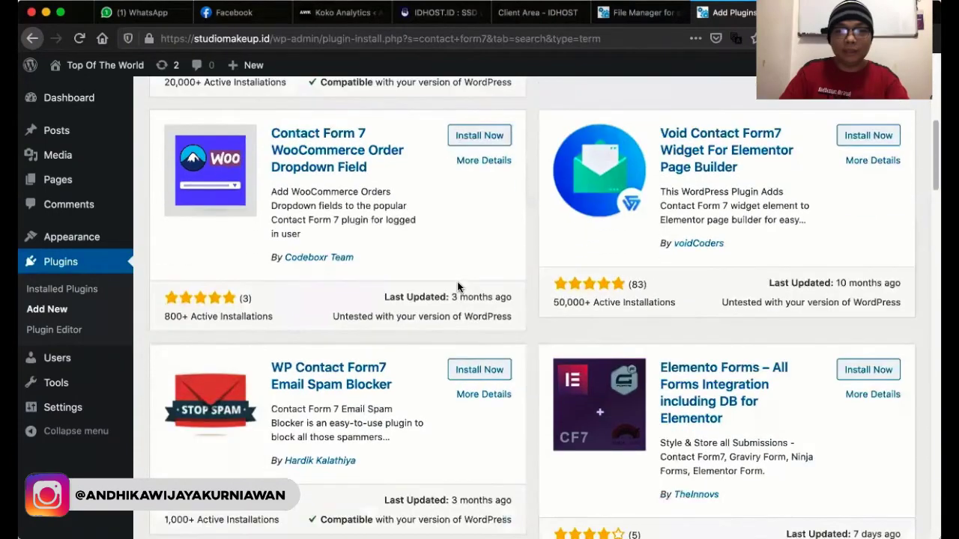
scroll(458, 288, down, 9)
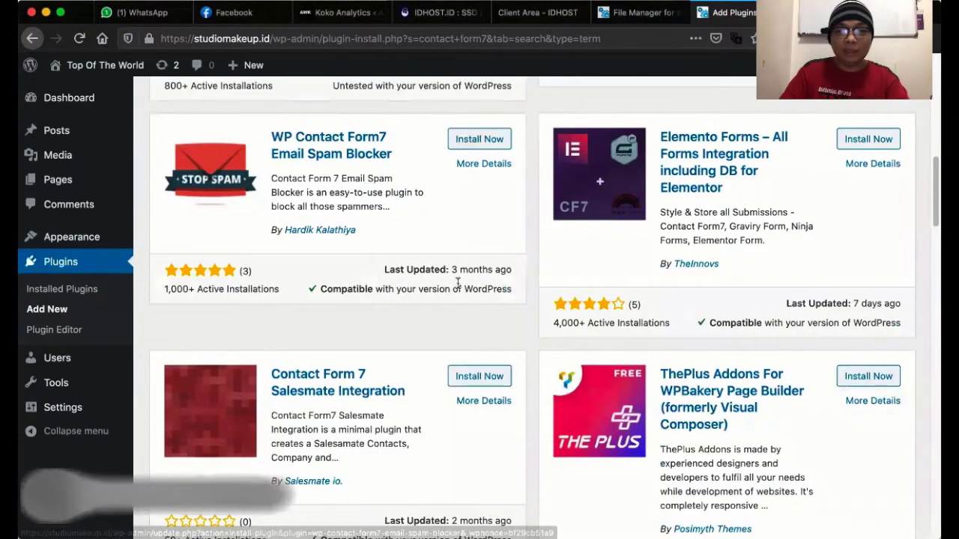
scroll(458, 287, down, 20)
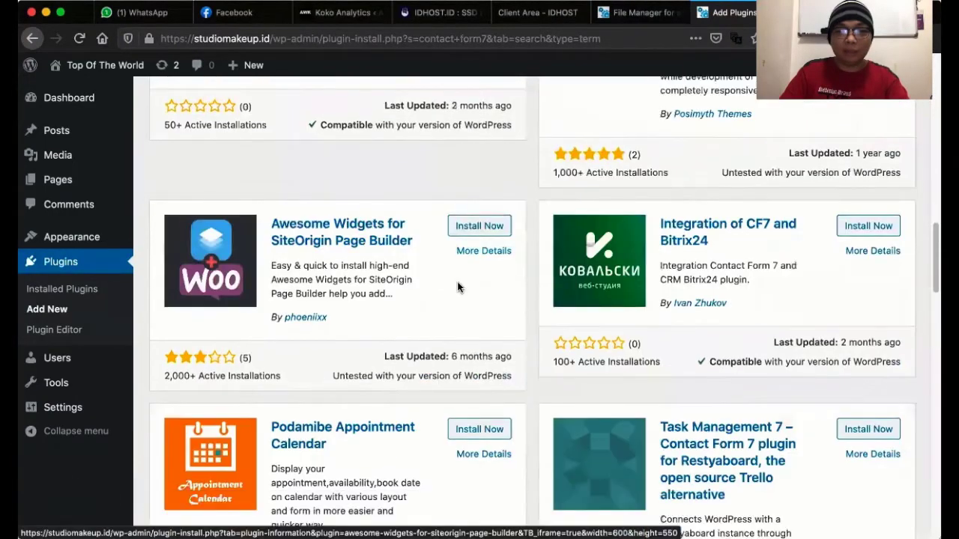
scroll(459, 287, up, 20)
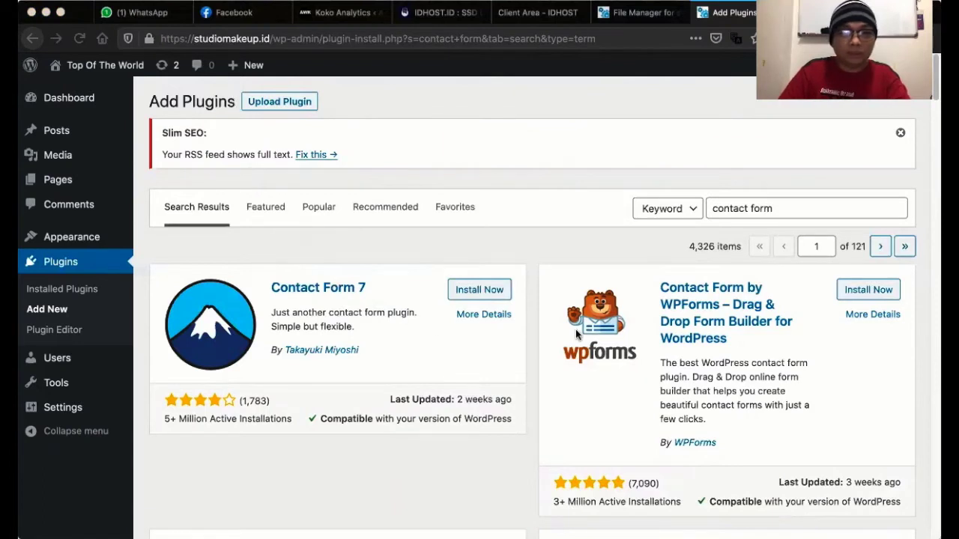
Search plugins for 'contact form' and install Contact Form 7
click(798, 210)
triple_click(704, 210)
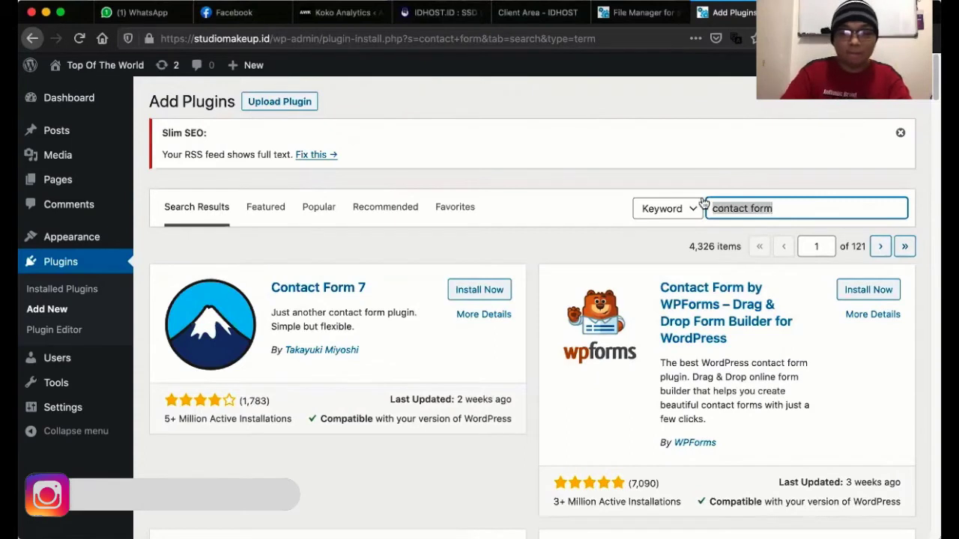
text(cb> </b>)
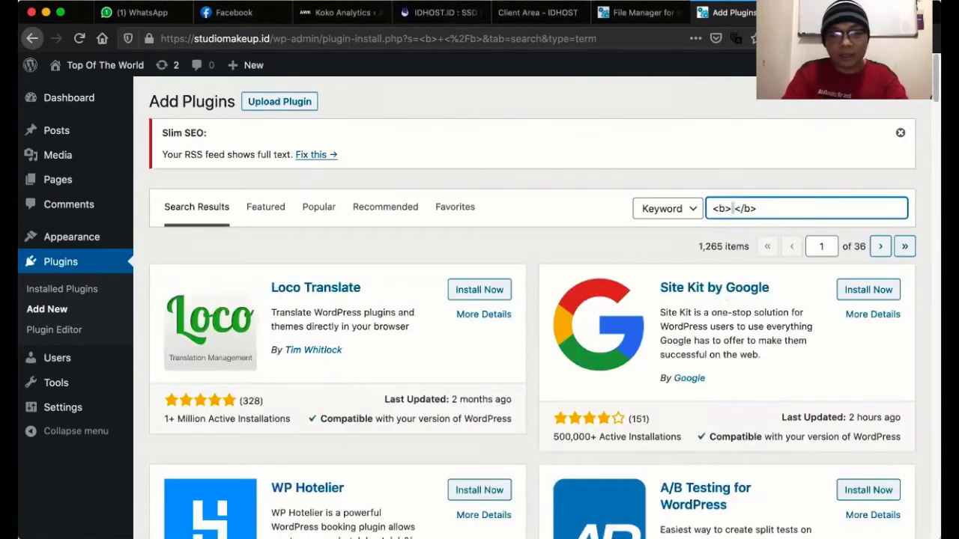
text(hai)
key(super+a)
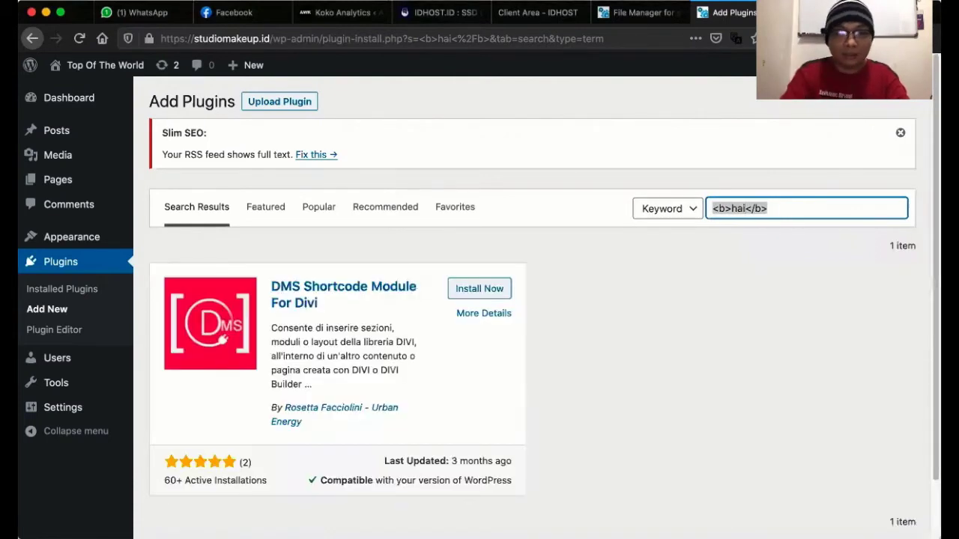
text(contact )
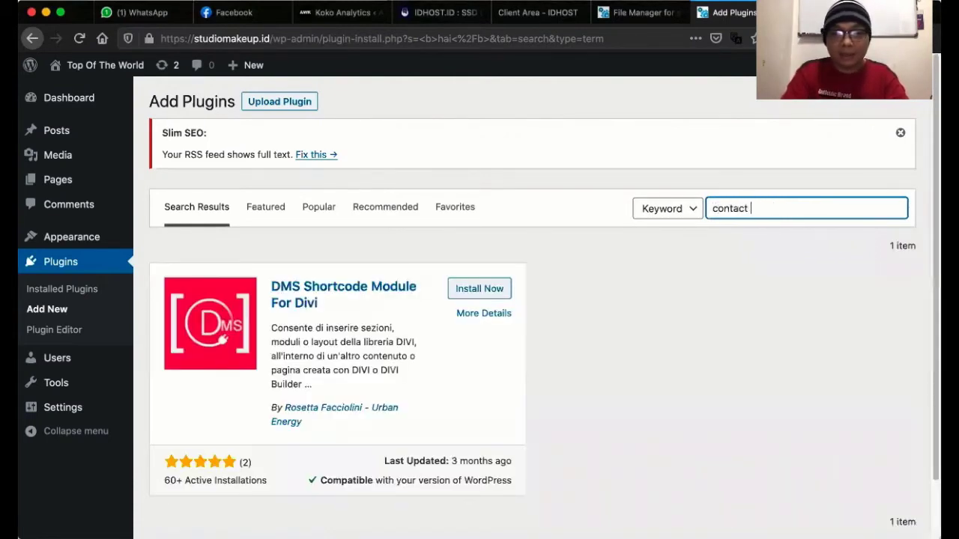
text(for)
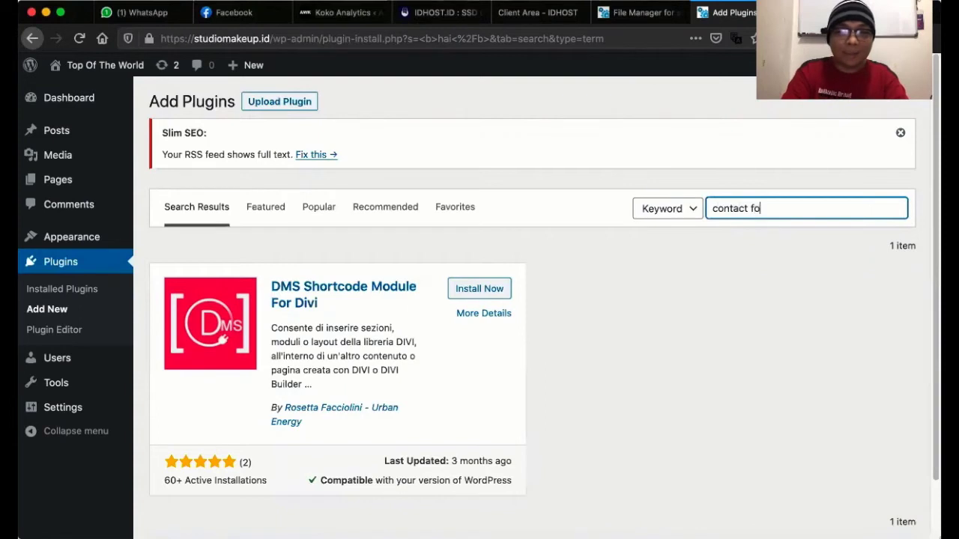
text(m)
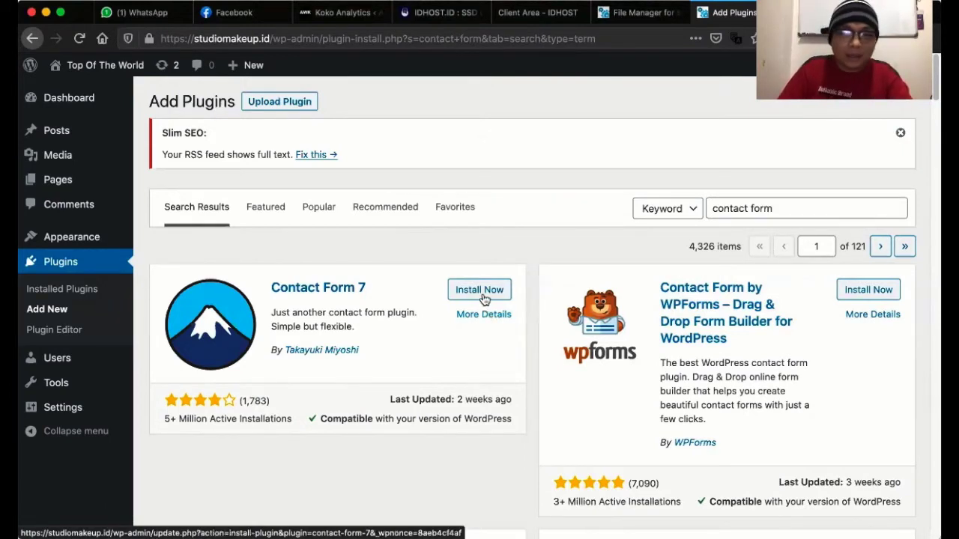
click(484, 296)
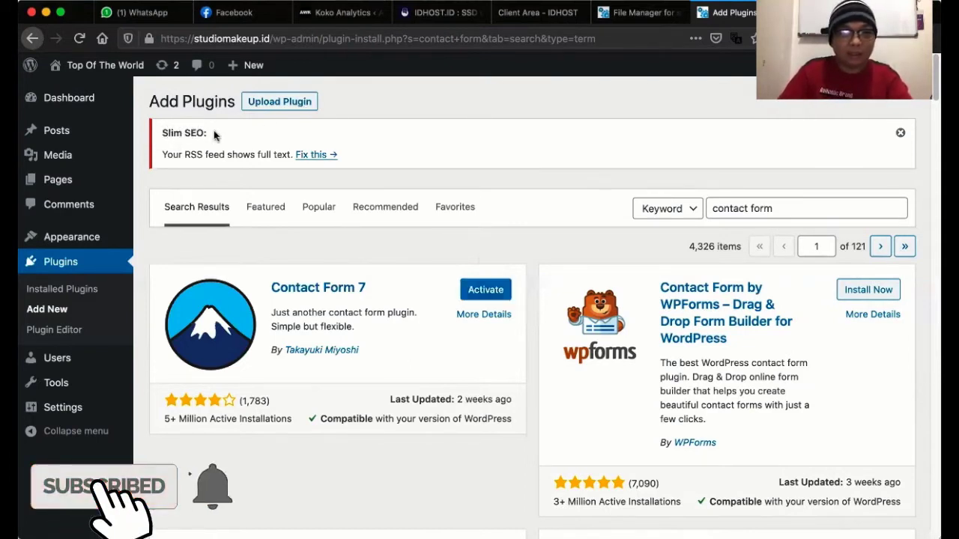
drag(166, 154, 286, 155)
click(286, 155)
Follow Slim SEO's fix link and save Reading Settings with feeds showing Summary
click(311, 156)
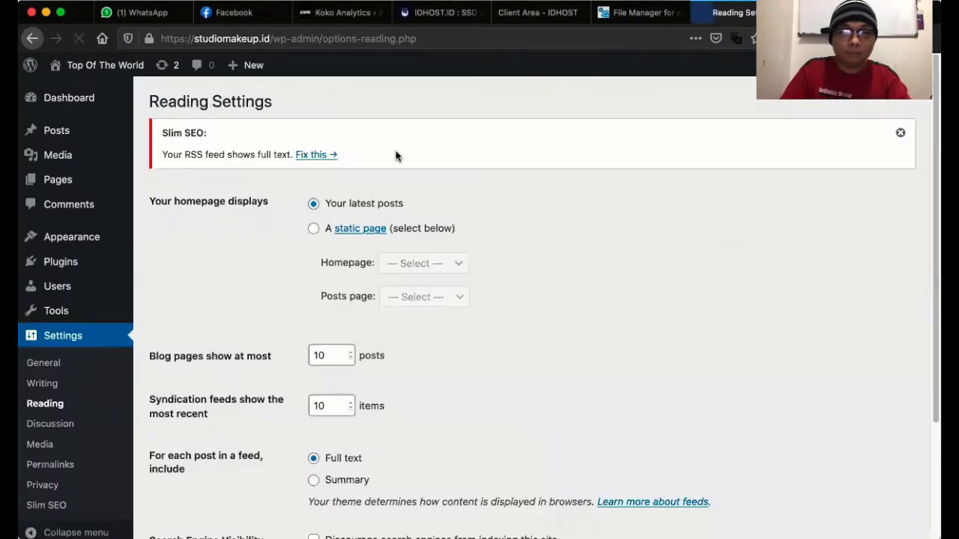
scroll(326, 265, down, 1)
scroll(326, 265, down, 2)
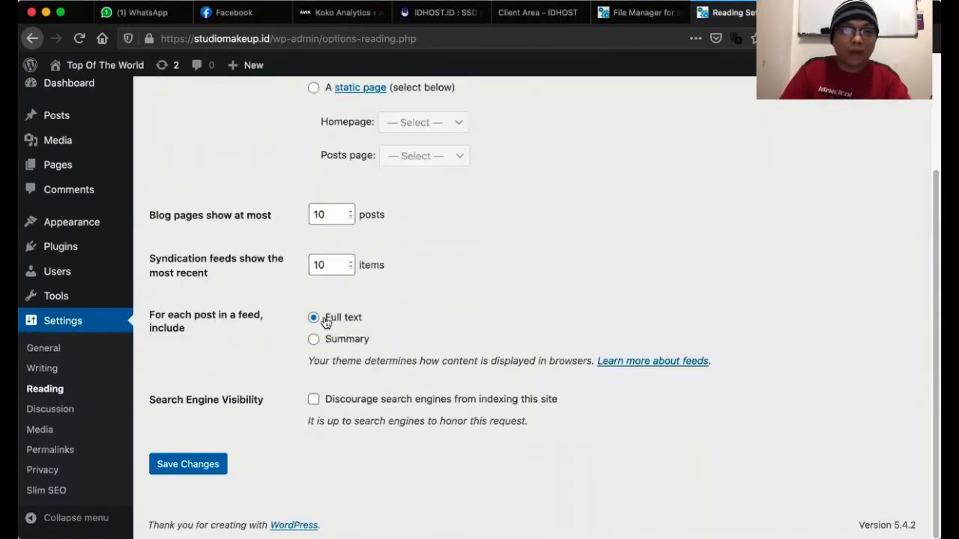
click(315, 341)
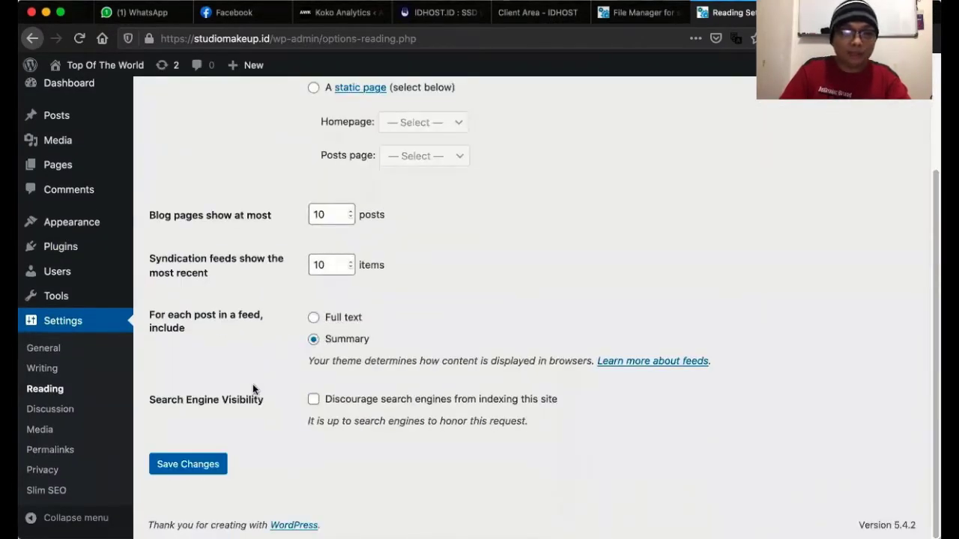
click(192, 462)
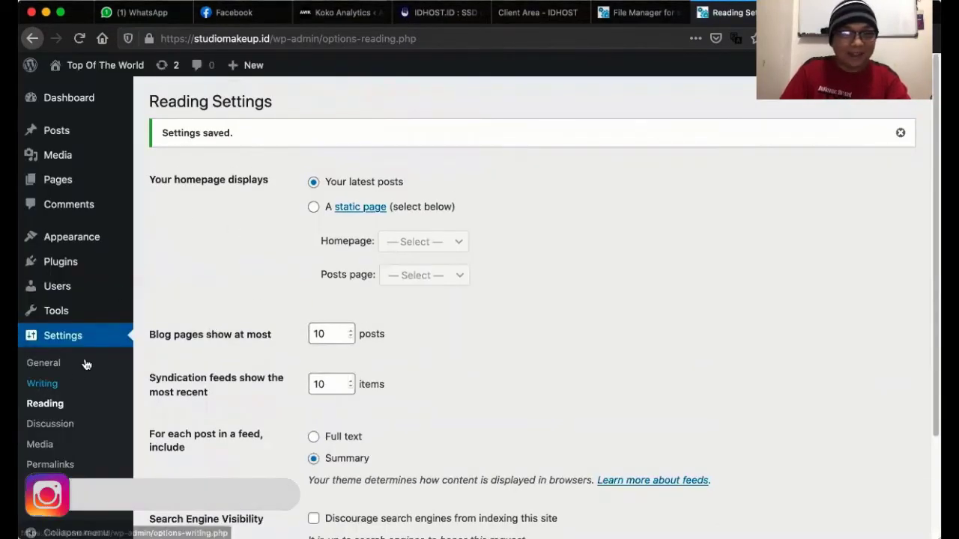
mouse_move(78, 310)
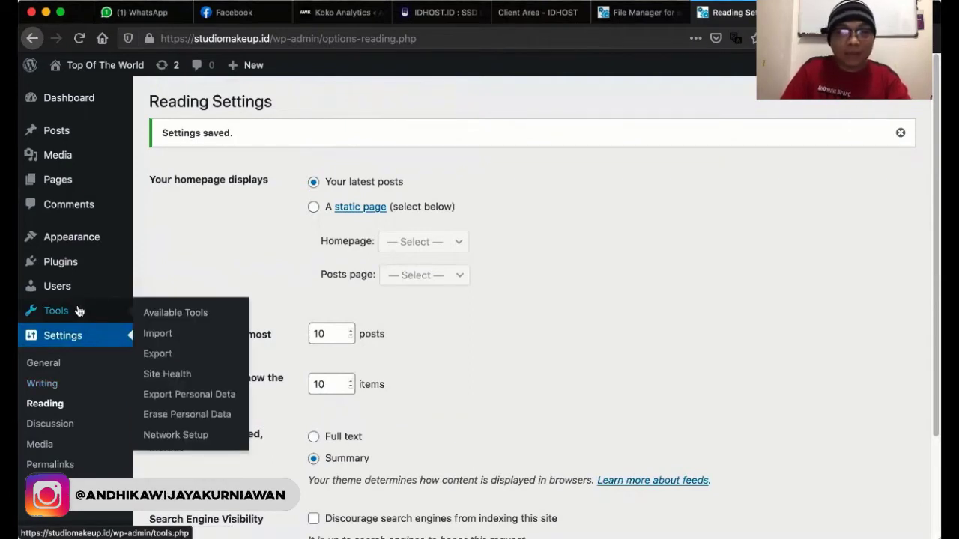
mouse_move(65, 264)
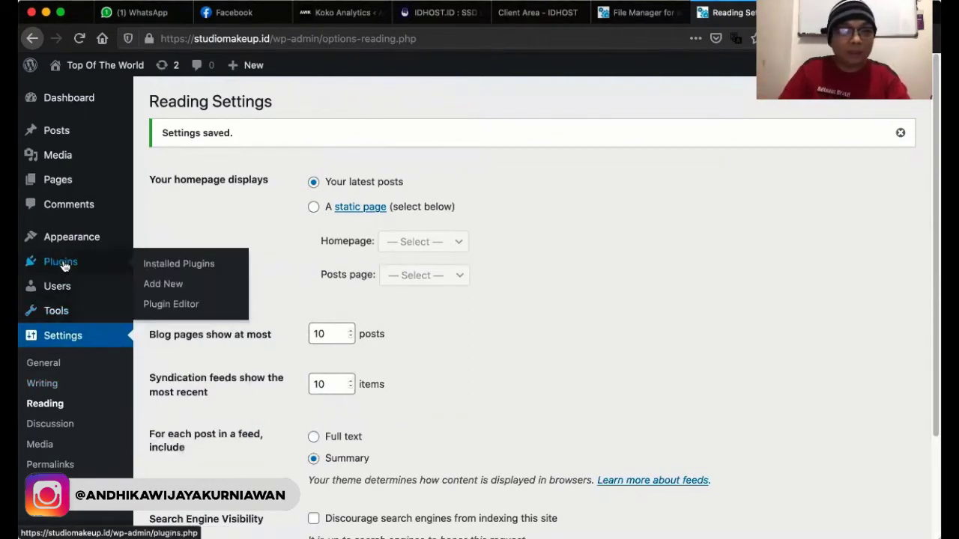
click(156, 265)
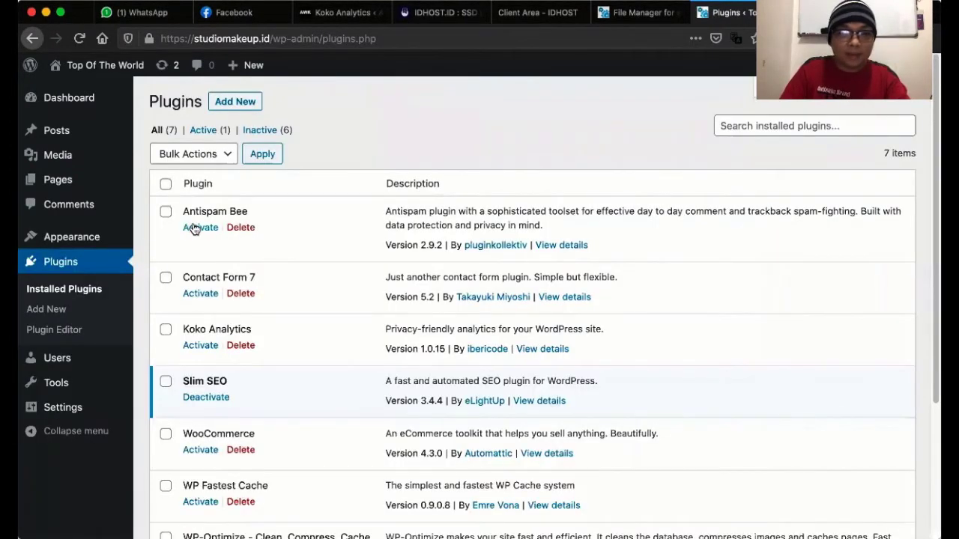
Activate Antispam Bee, Contact Form 7, Koko Analytics, WP-Optimize and WP Fastest Cache
click(196, 229)
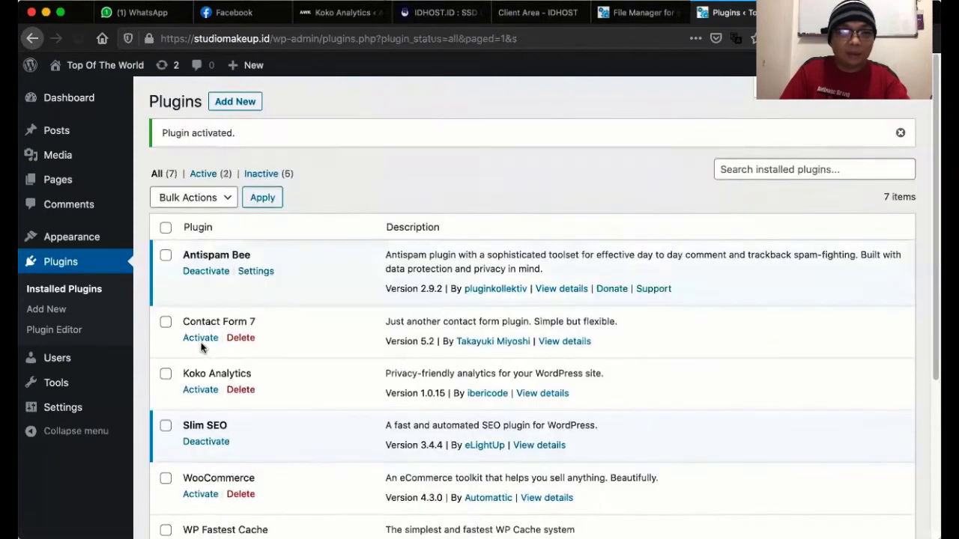
click(201, 337)
scroll(310, 263, down, 1)
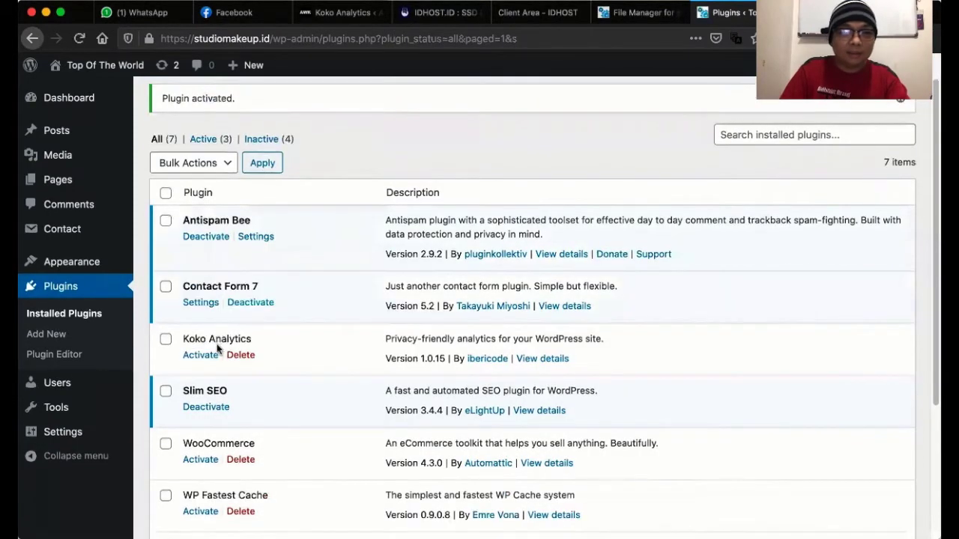
click(201, 355)
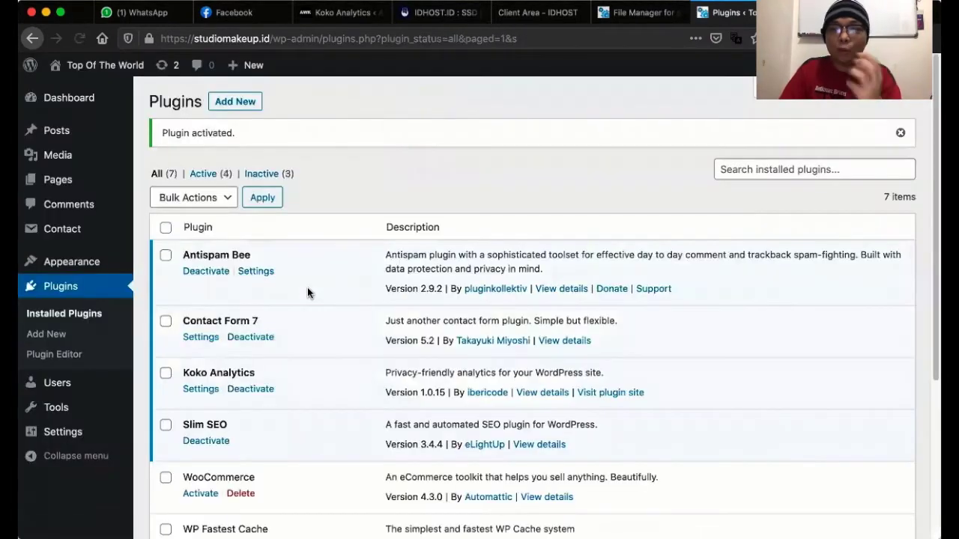
scroll(307, 292, down, 5)
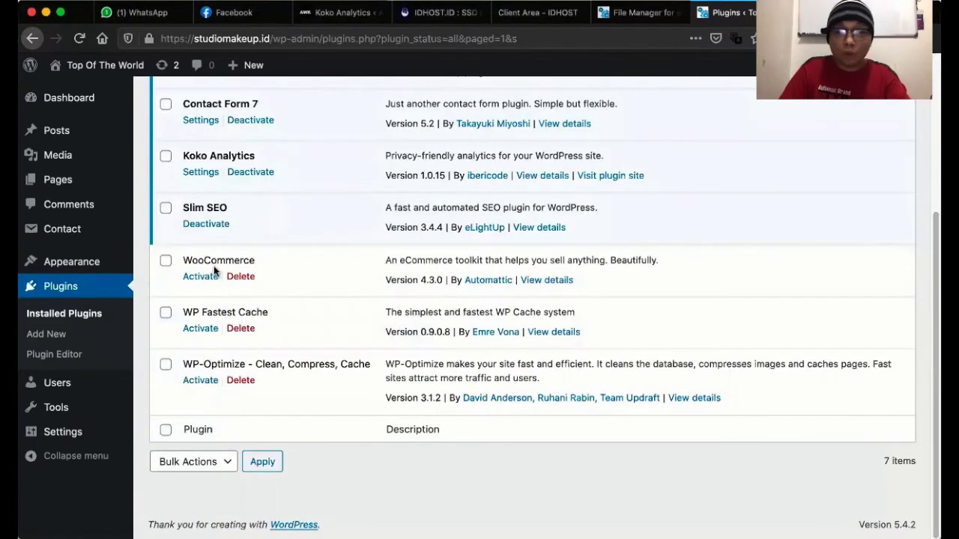
click(200, 380)
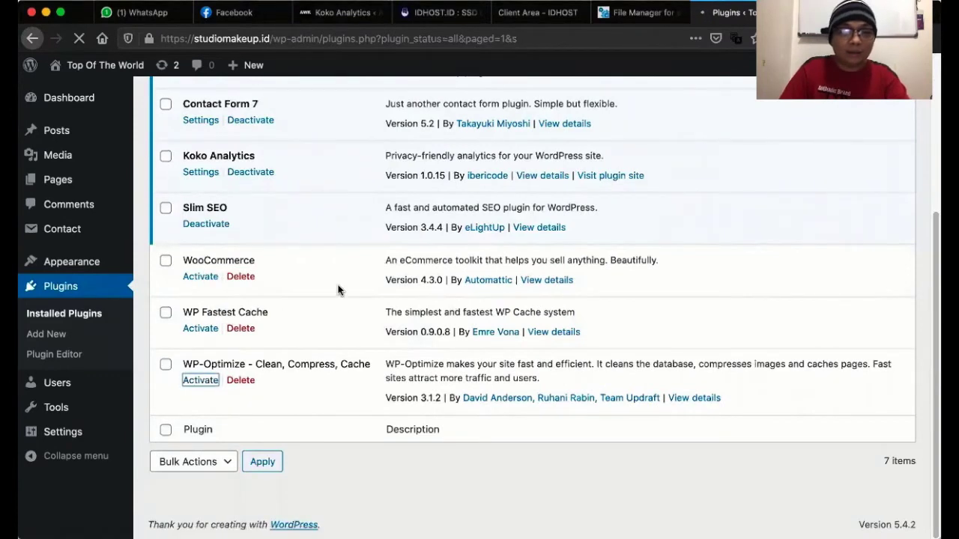
click(200, 328)
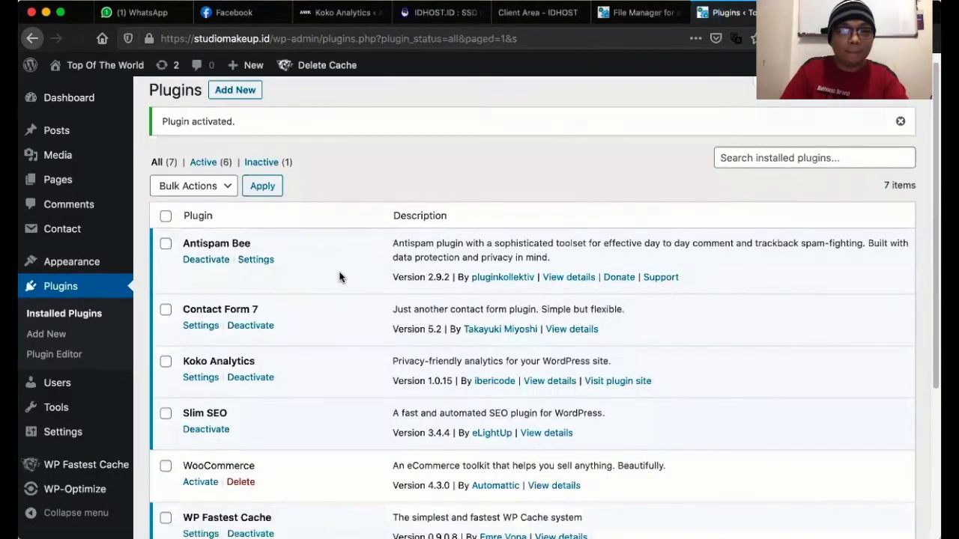
scroll(339, 277, down, 5)
Activate WooCommerce, accept the new setup experience, and enter the store's street address
click(201, 286)
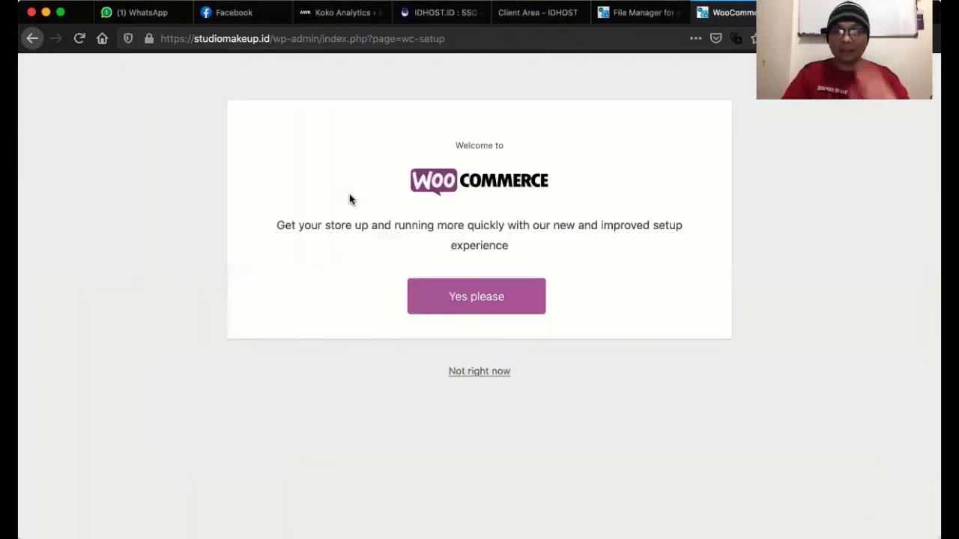
click(472, 297)
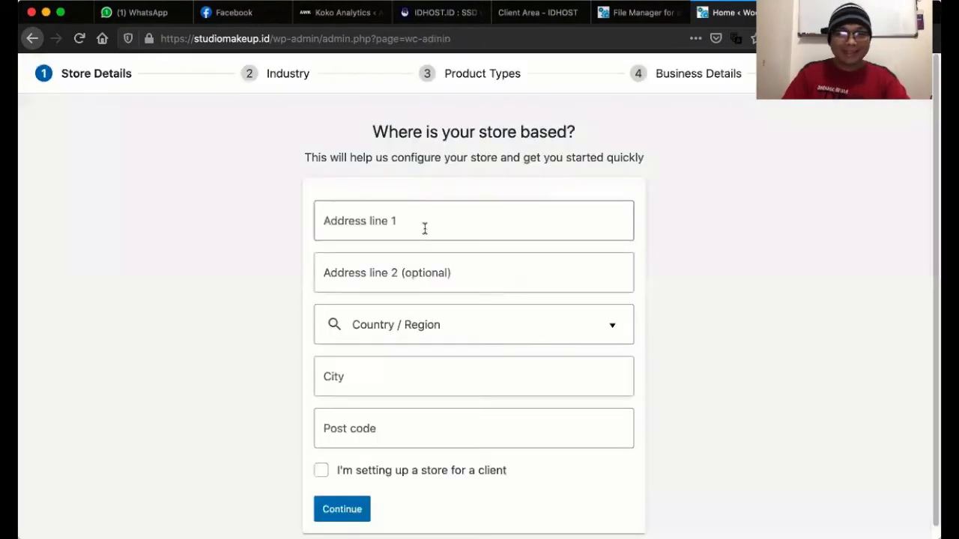
click(423, 227)
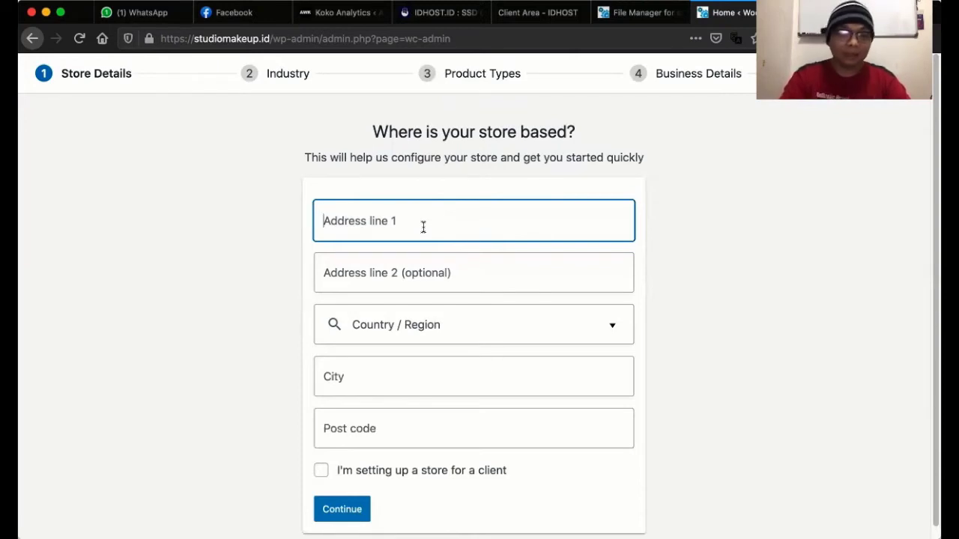
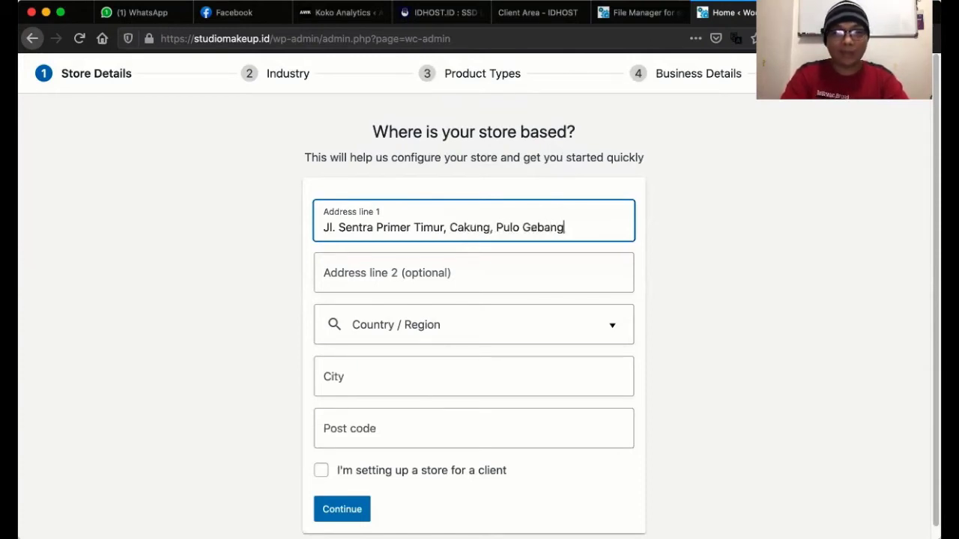
key(Tab)
key(Tab)
Set region to Indonesia — DKI Jakarta, city Jakarta Timur, and fill in the post code
text(Indonesia)
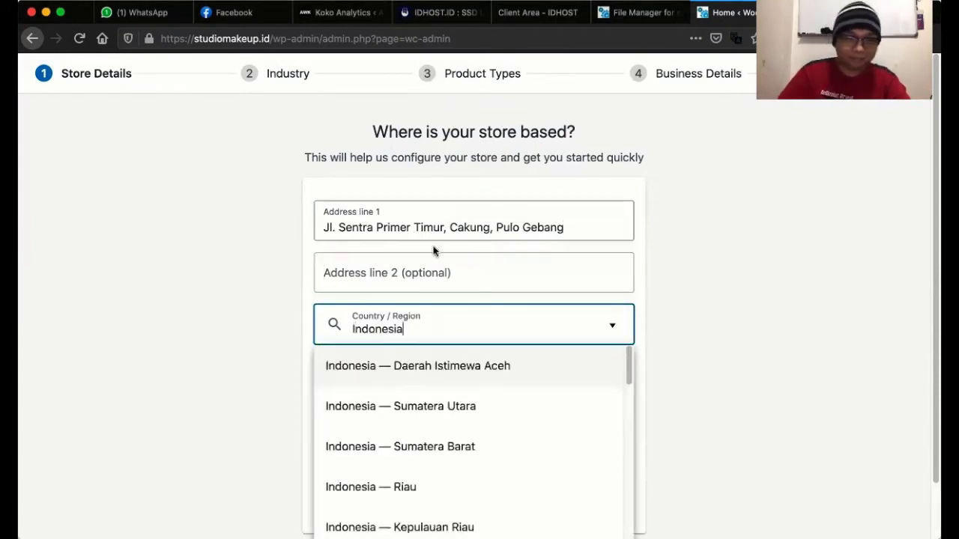
text( jak)
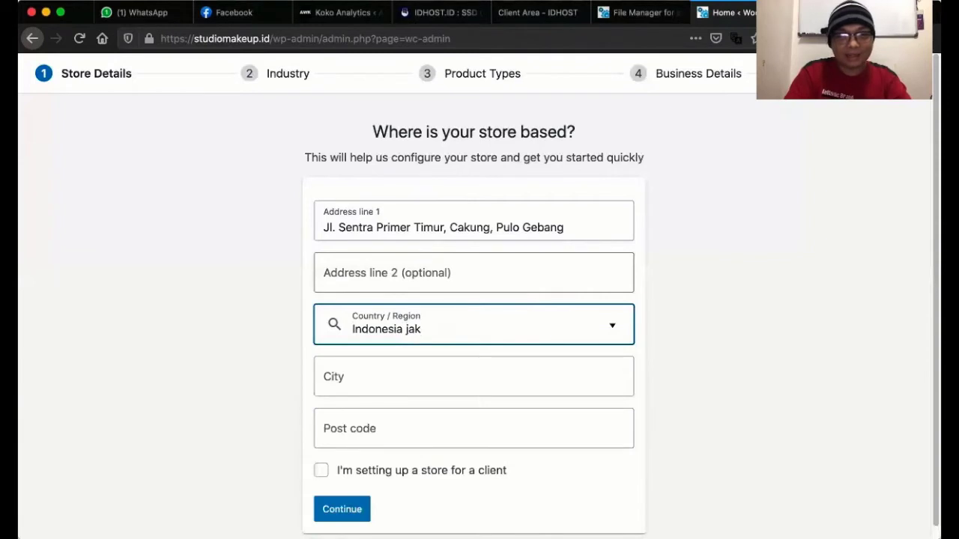
key(BackSpace)
key(super+a)
text(Jakarta)
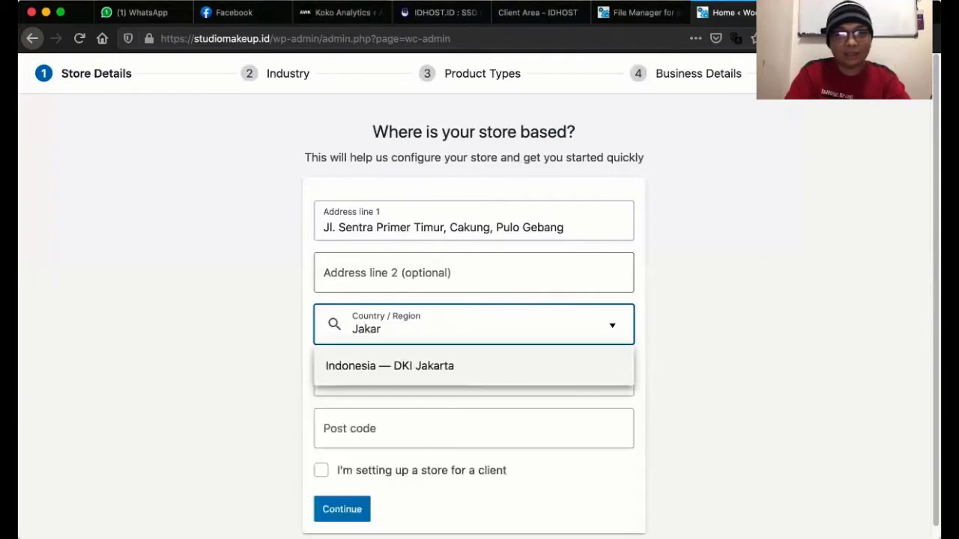
click(438, 361)
click(429, 368)
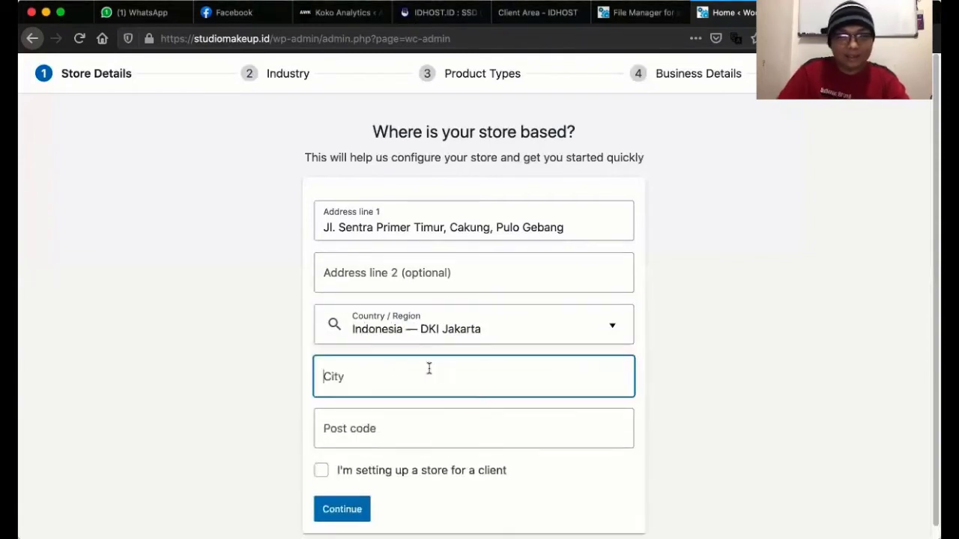
text(Jakarta Timur)
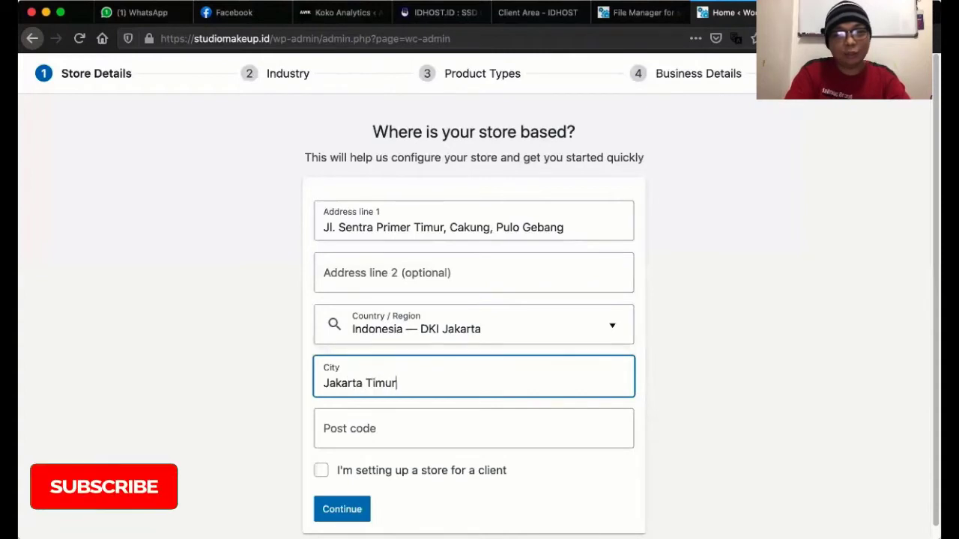
key(Tab)
text(13950)
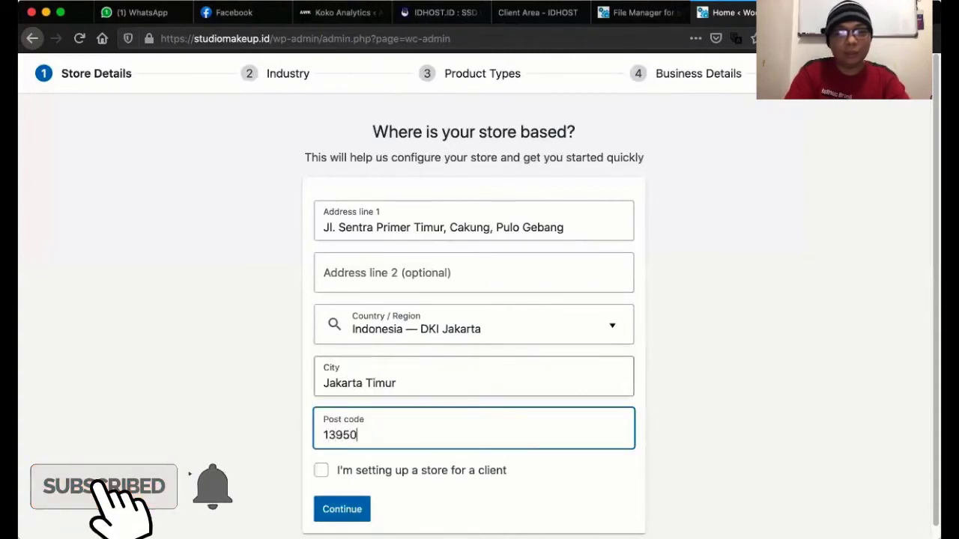
Leave the 'setting up for a client' option unchecked and submit the store details
click(283, 309)
scroll(282, 310, down, 1)
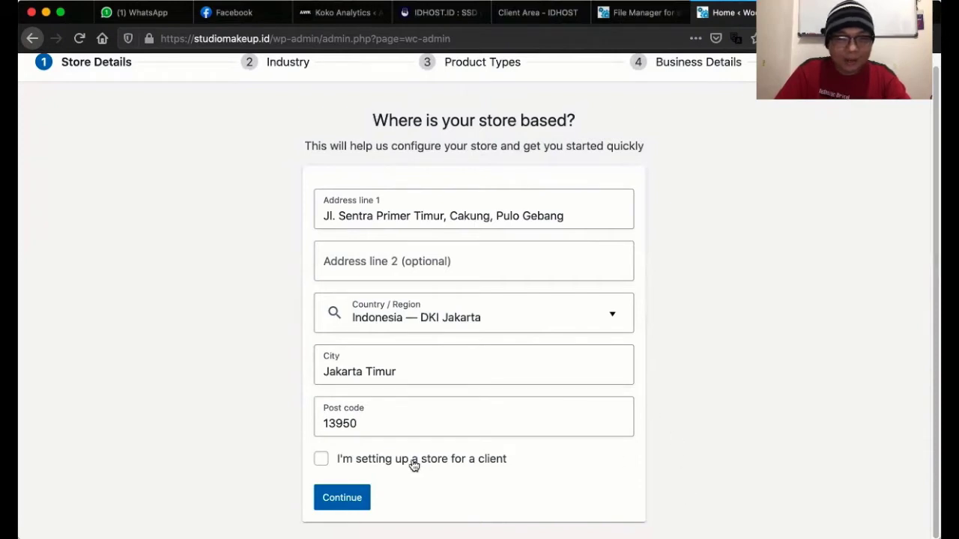
click(320, 460)
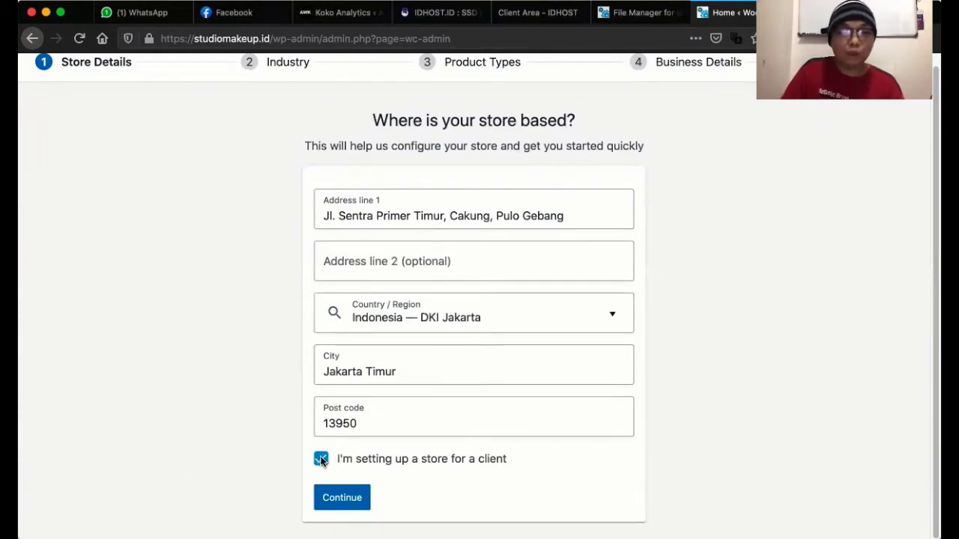
click(321, 460)
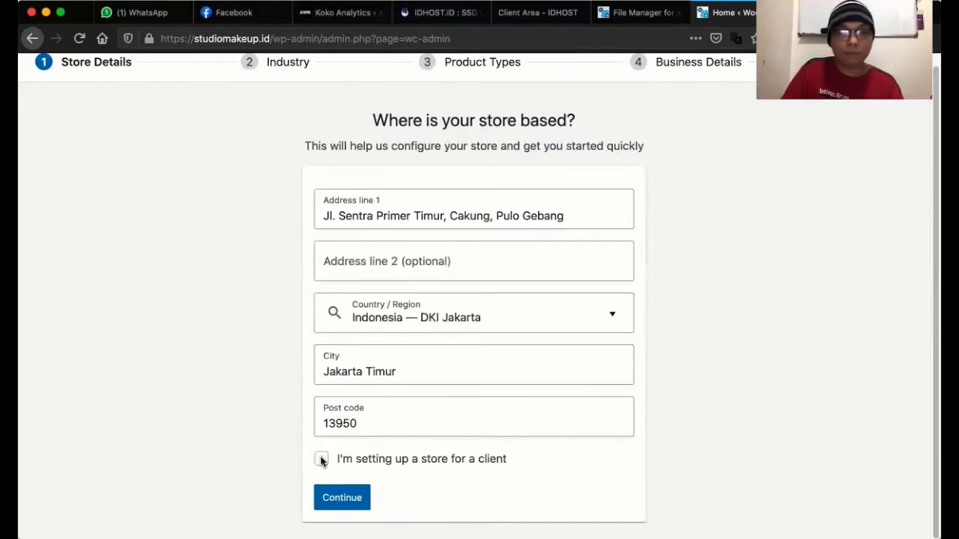
click(350, 499)
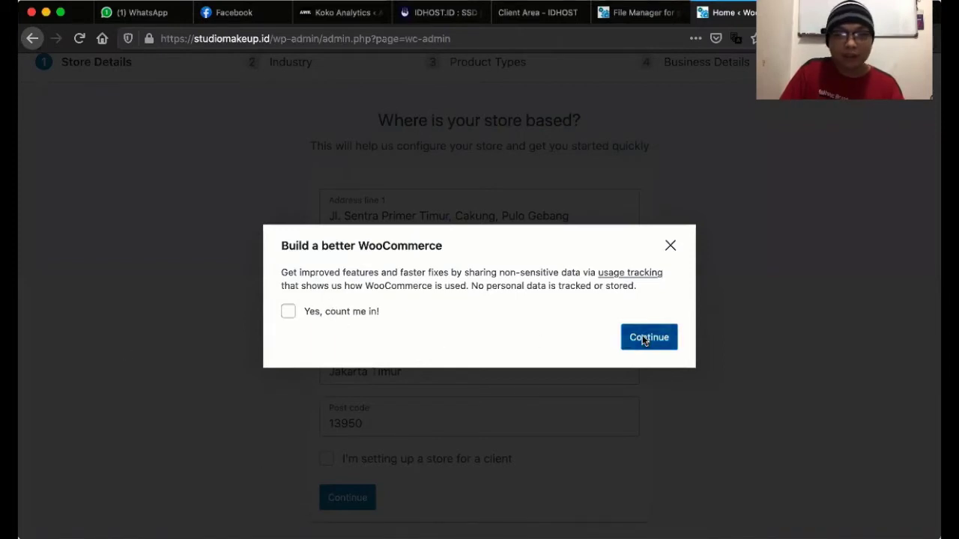
Decline usage tracking, pick Fashion, apparel, and accessories plus Health and beauty industries, and continue
key(Return)
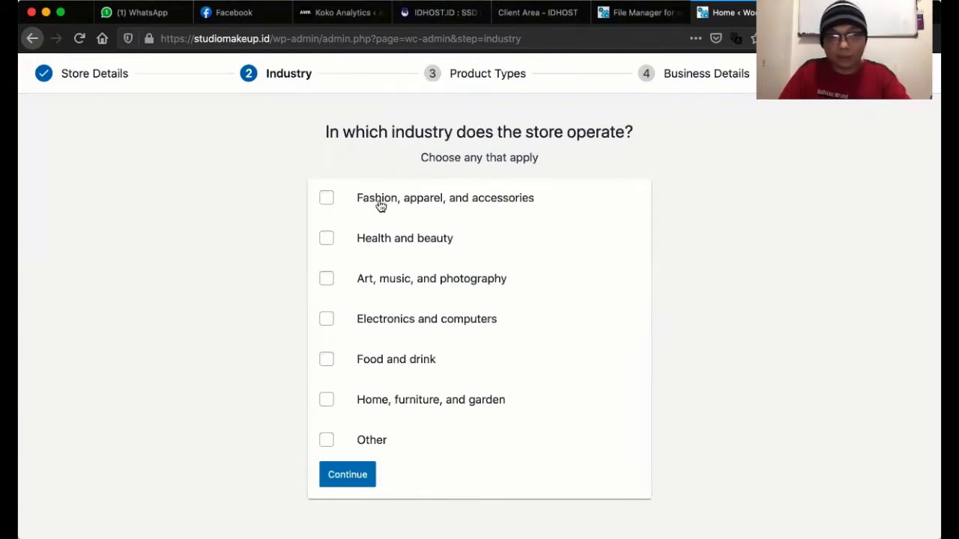
click(327, 238)
click(326, 197)
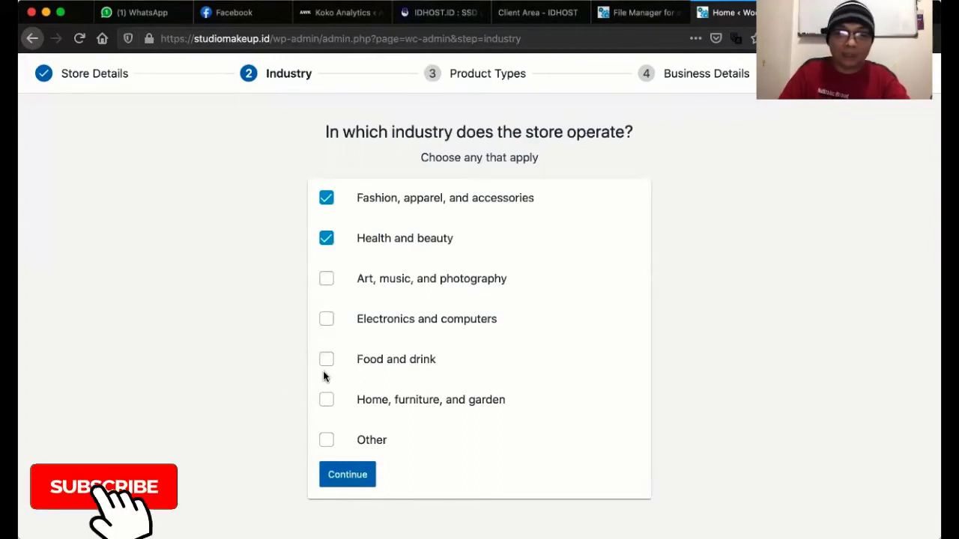
click(327, 440)
click(324, 441)
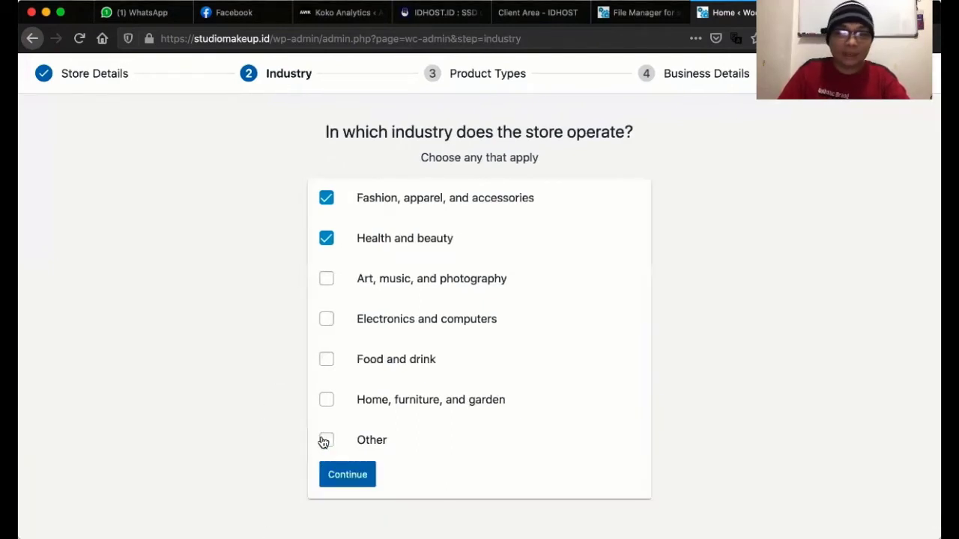
click(345, 476)
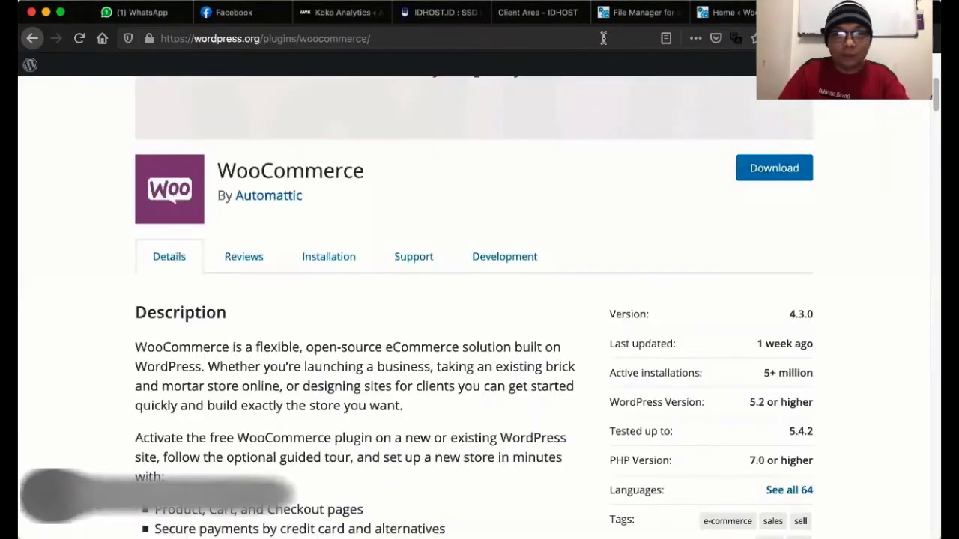
Browse the store.awkacademy.com site, then return to the studiomakeup.id setup tab
key(super+l)
text(store.awkacadem)
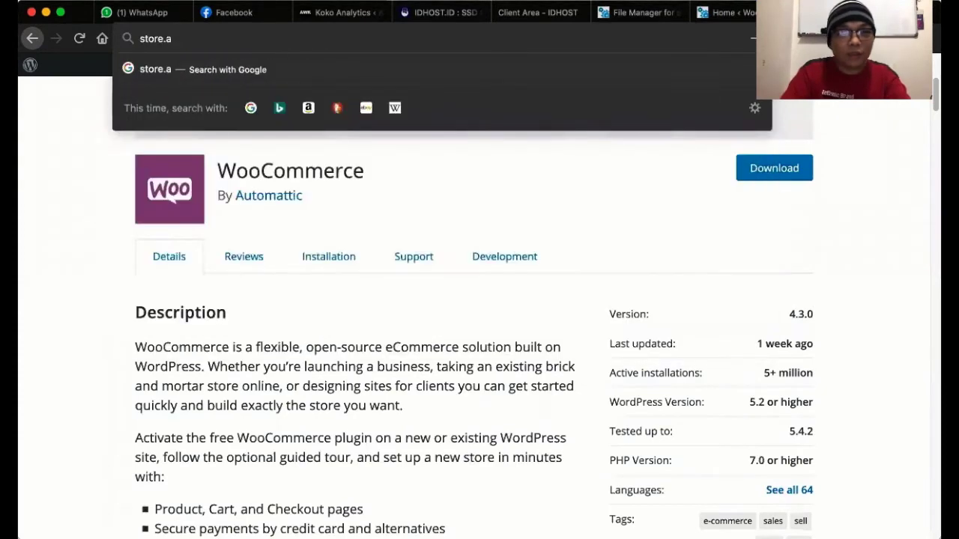
text(y.com)
key(Return)
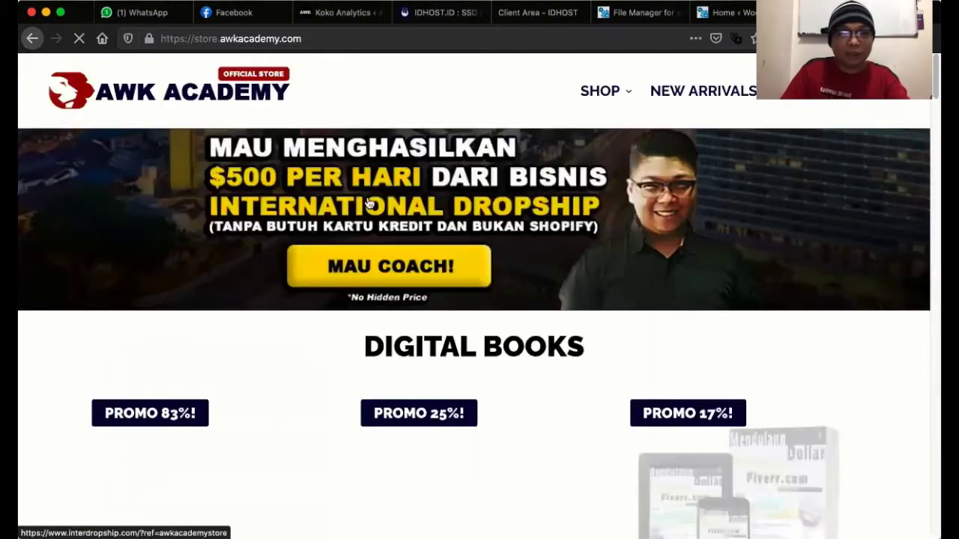
scroll(368, 202, down, 3)
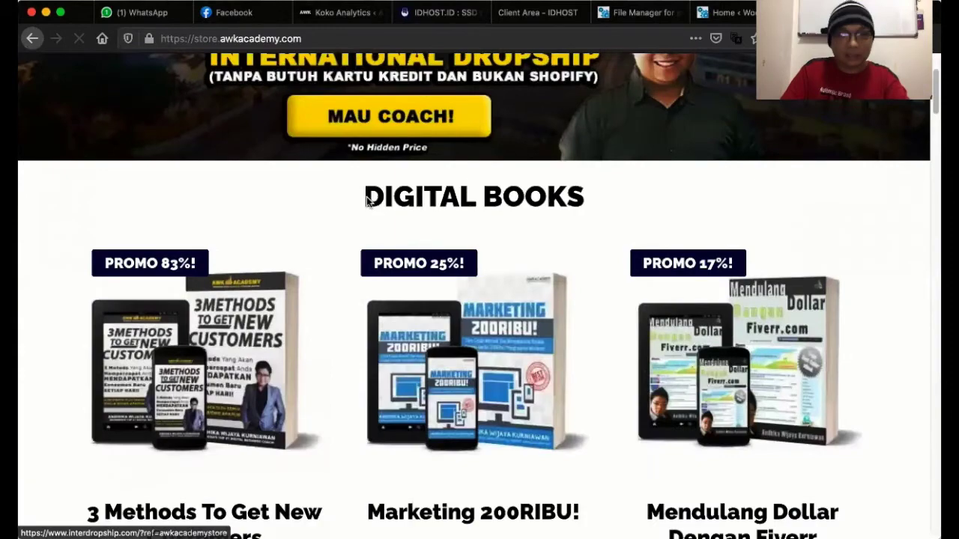
scroll(367, 202, down, 8)
scroll(366, 203, down, 10)
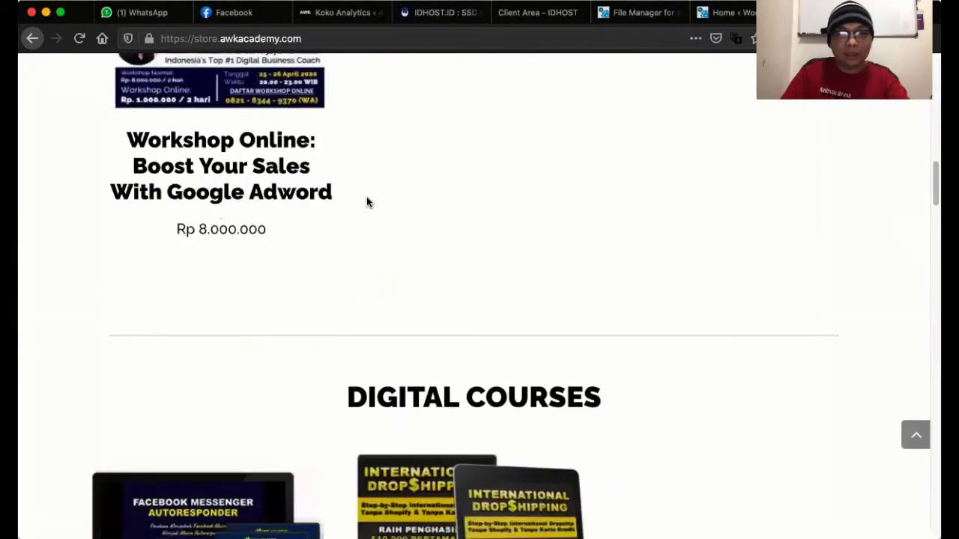
scroll(368, 202, down, 10)
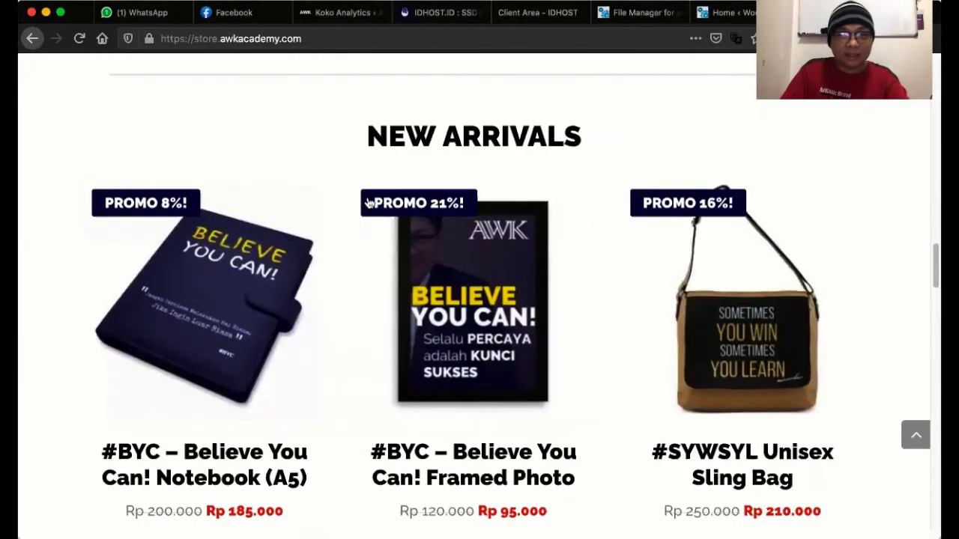
scroll(367, 202, up, 2)
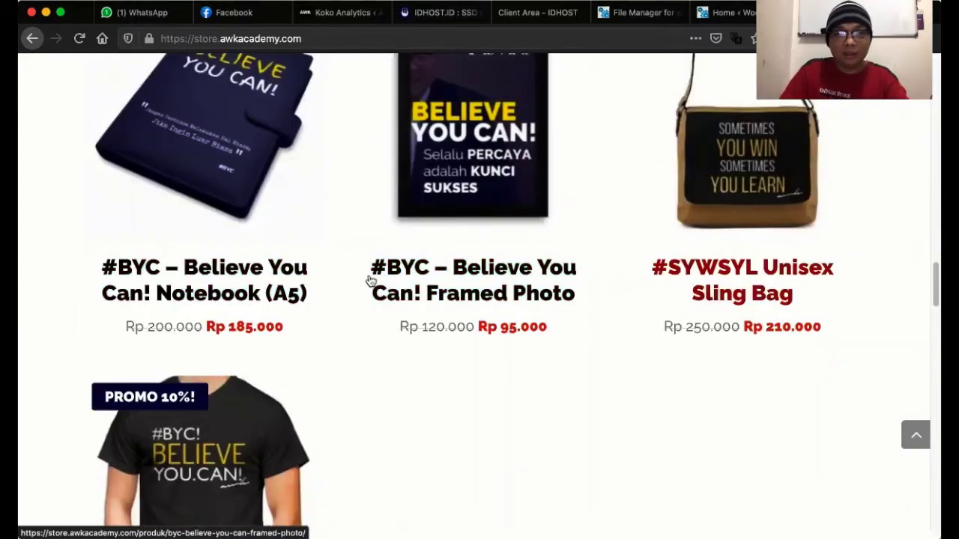
scroll(555, 149, up, 2)
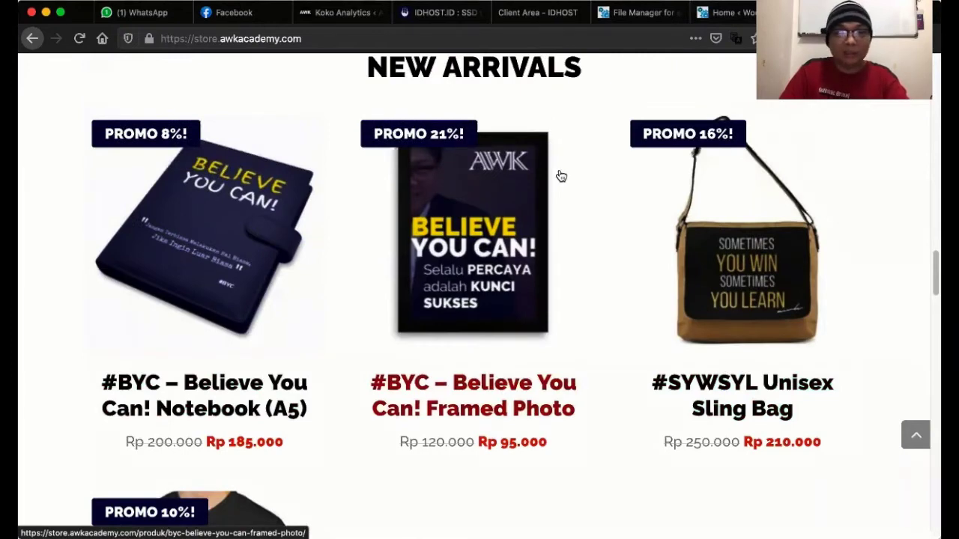
click(708, 17)
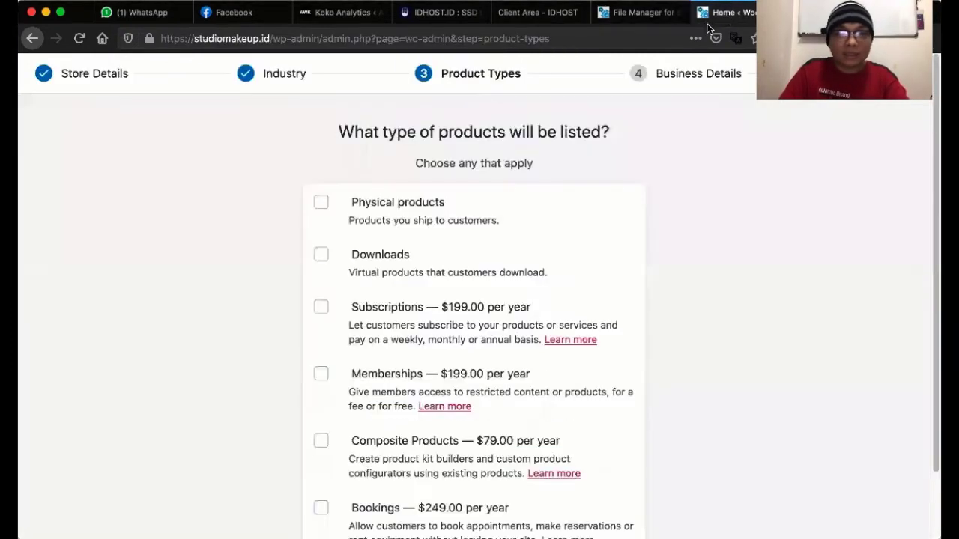
Choose Physical products and Downloads as product types and continue to Business Details
click(320, 204)
click(322, 256)
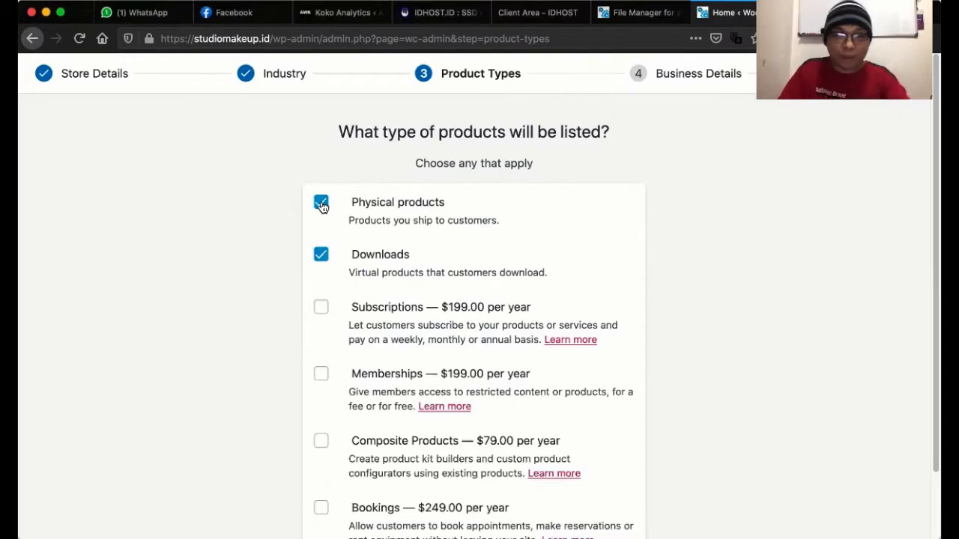
scroll(260, 293, down, 1)
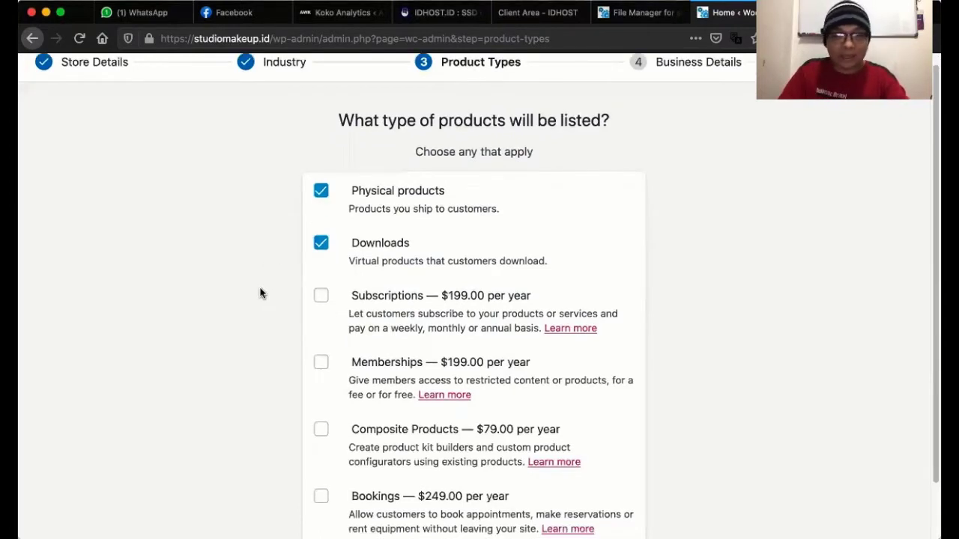
scroll(260, 292, down, 1)
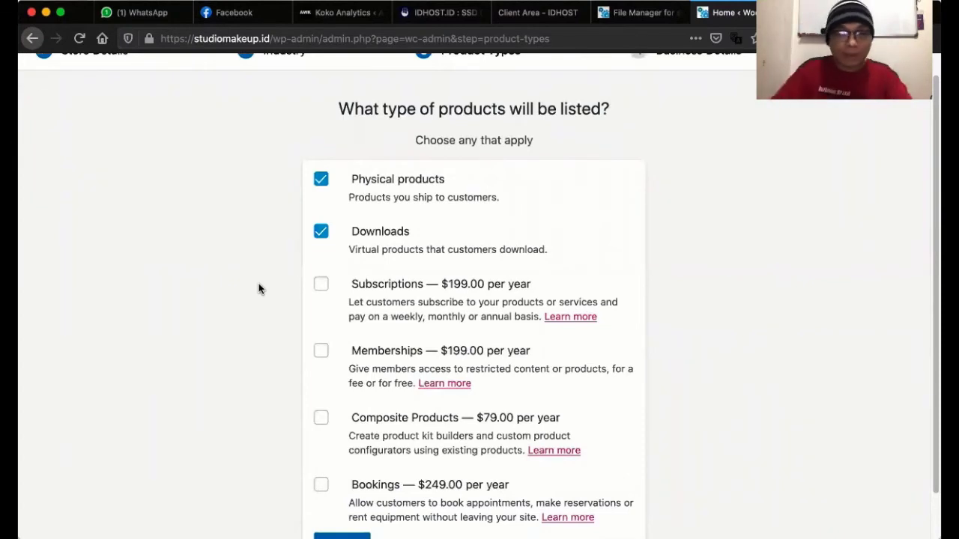
scroll(258, 288, down, 2)
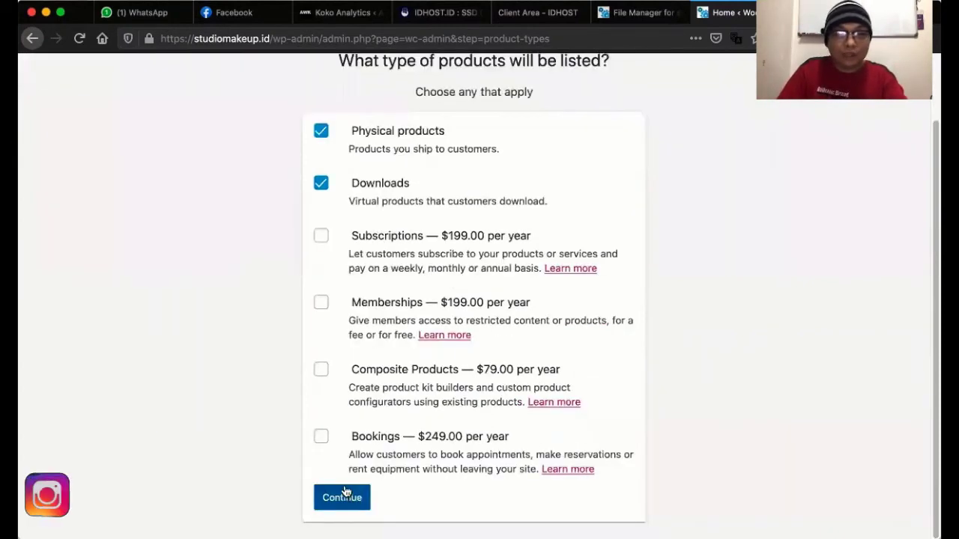
click(345, 494)
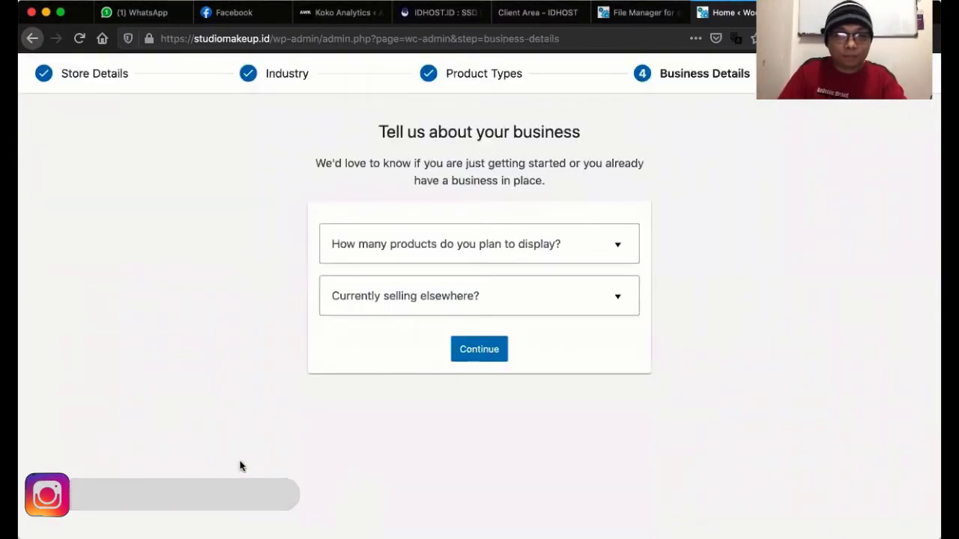
Answer 101 - 1.000 products, an existing WooCommerce store elsewhere, and Rp0 annual revenue
click(409, 252)
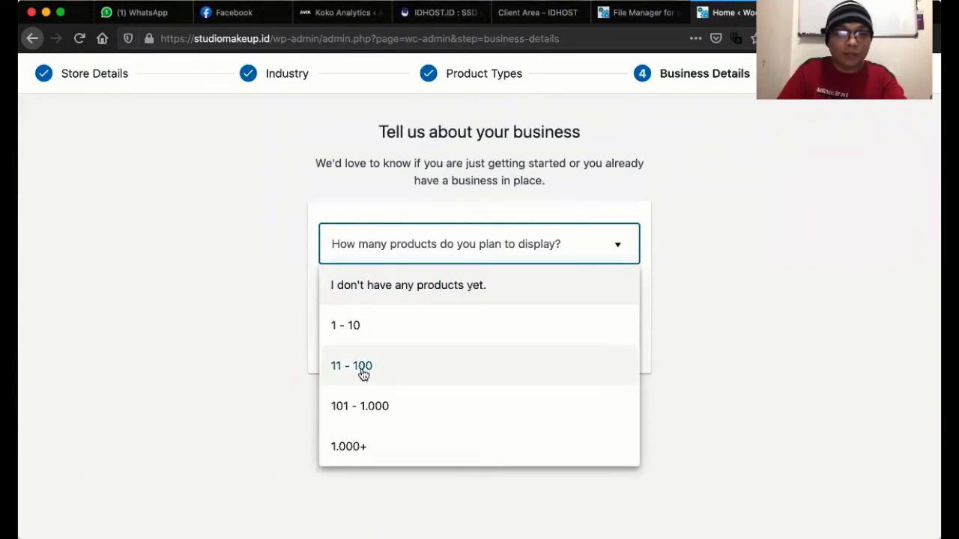
click(364, 412)
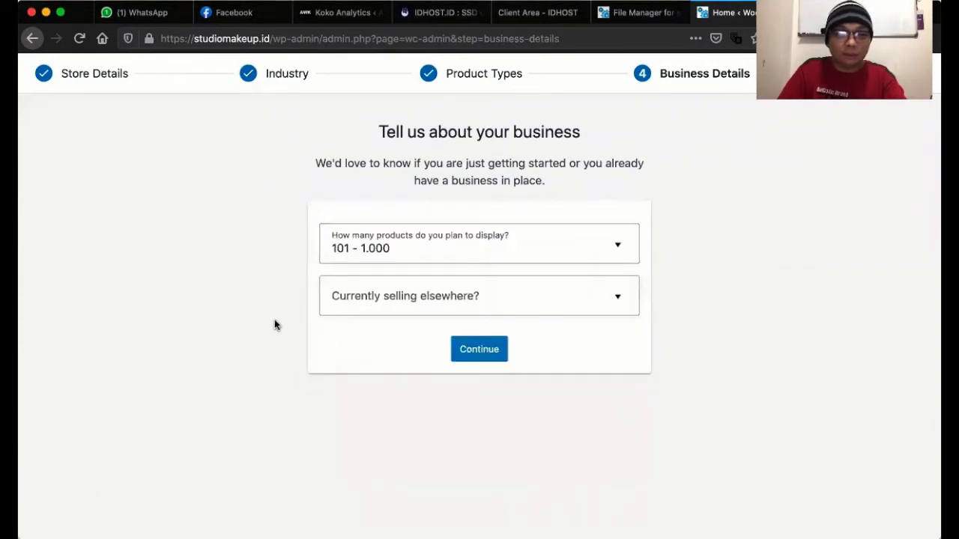
click(381, 304)
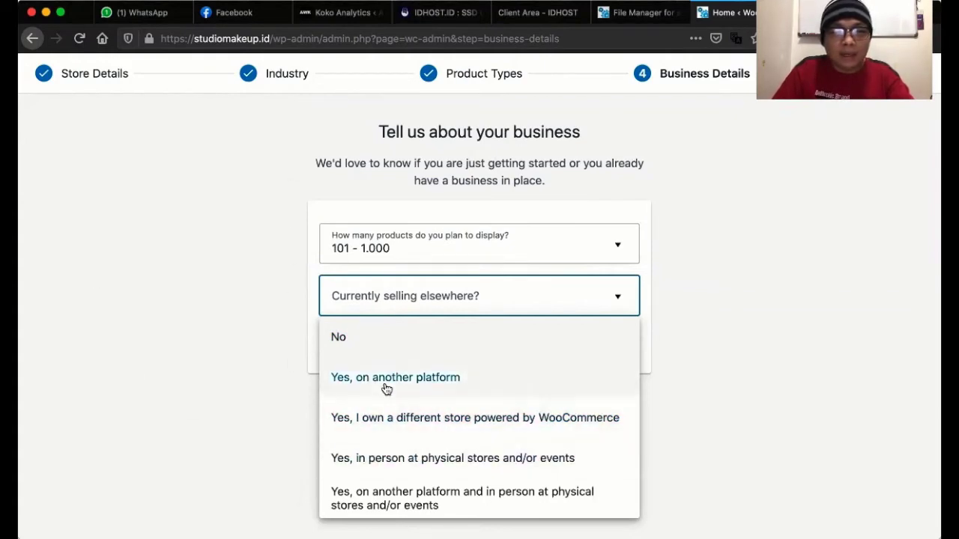
click(390, 417)
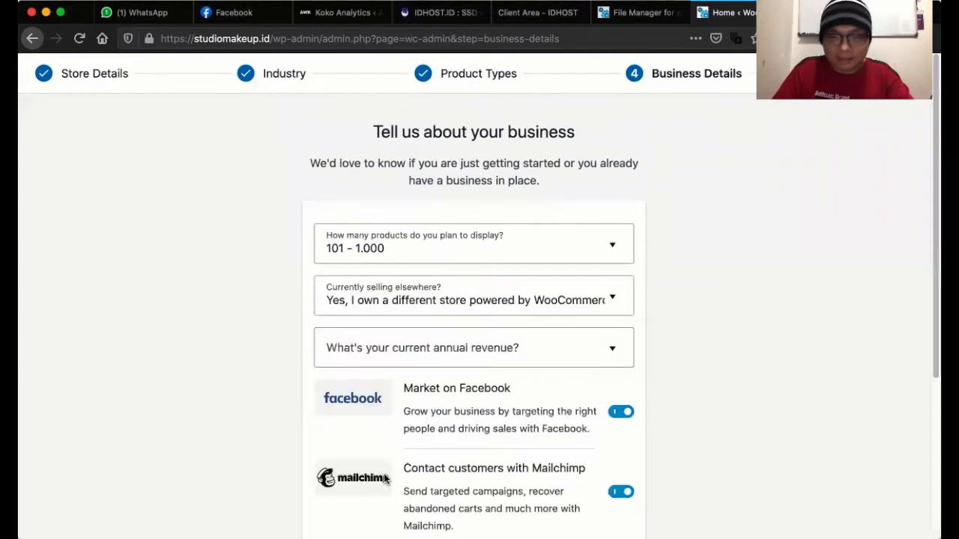
click(397, 355)
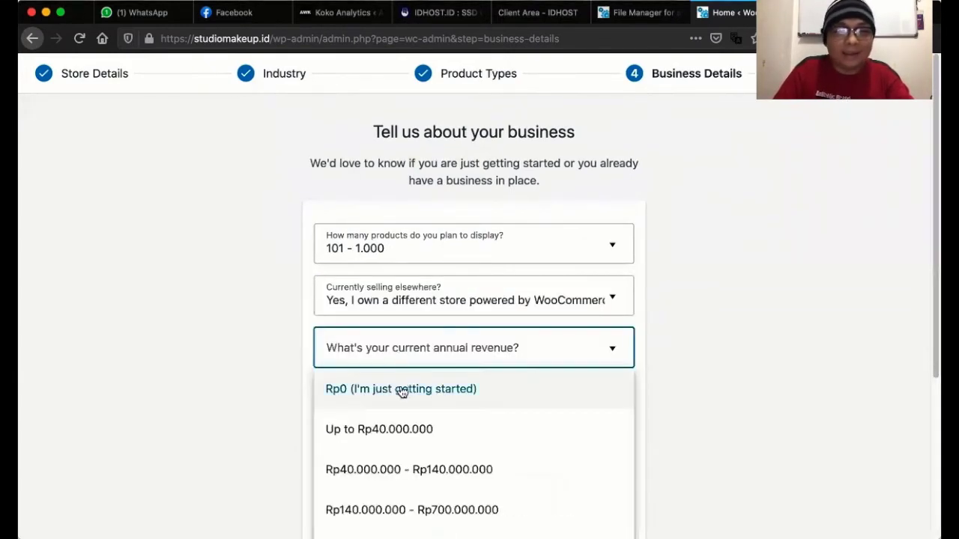
click(402, 390)
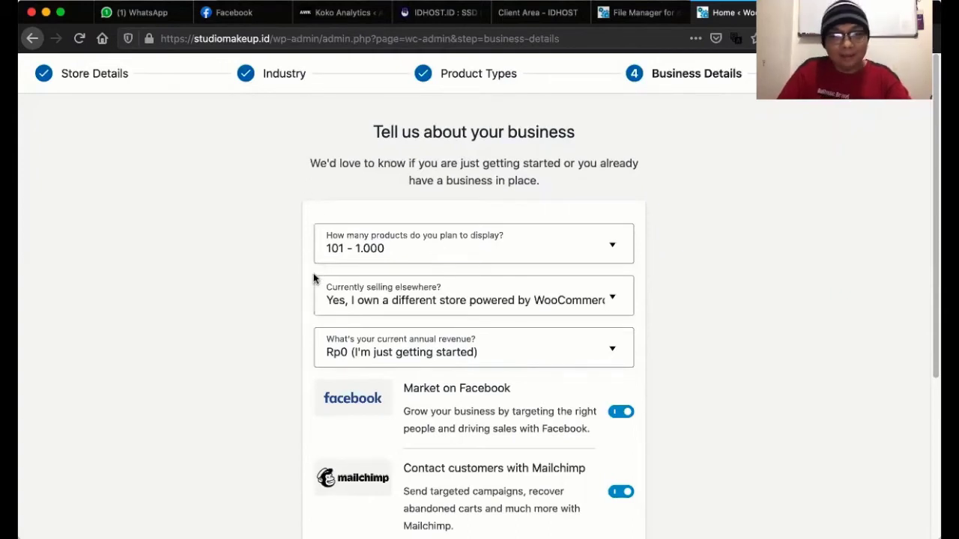
scroll(259, 359, down, 3)
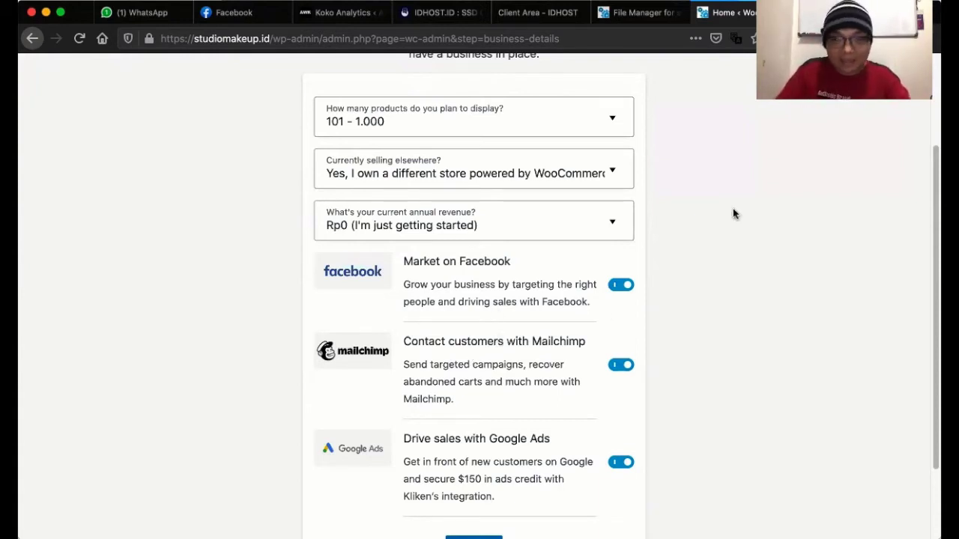
Open convertarget.com in a new tab and scroll through its homepage
key(super+t)
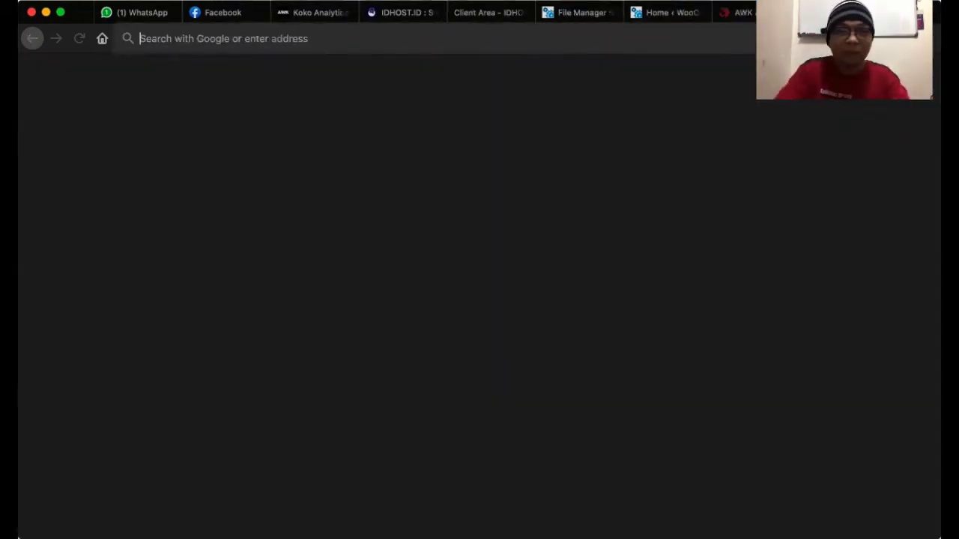
text(convertarget.com/)
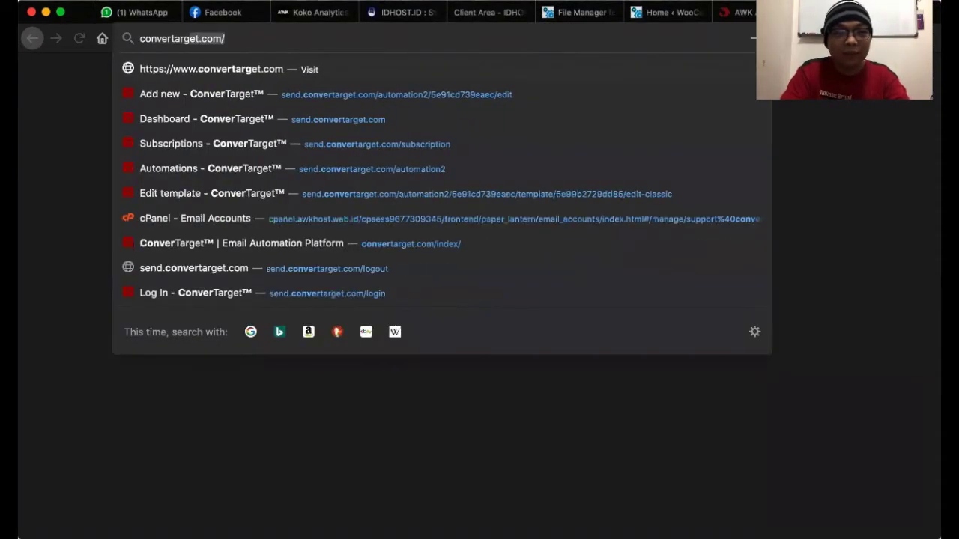
key(Return)
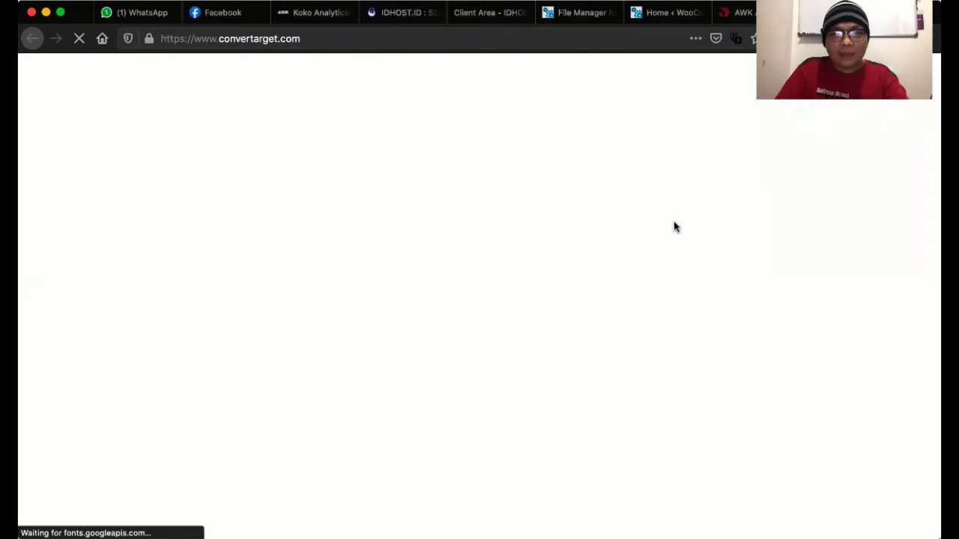
scroll(521, 234, down, 3)
scroll(521, 238, down, 3)
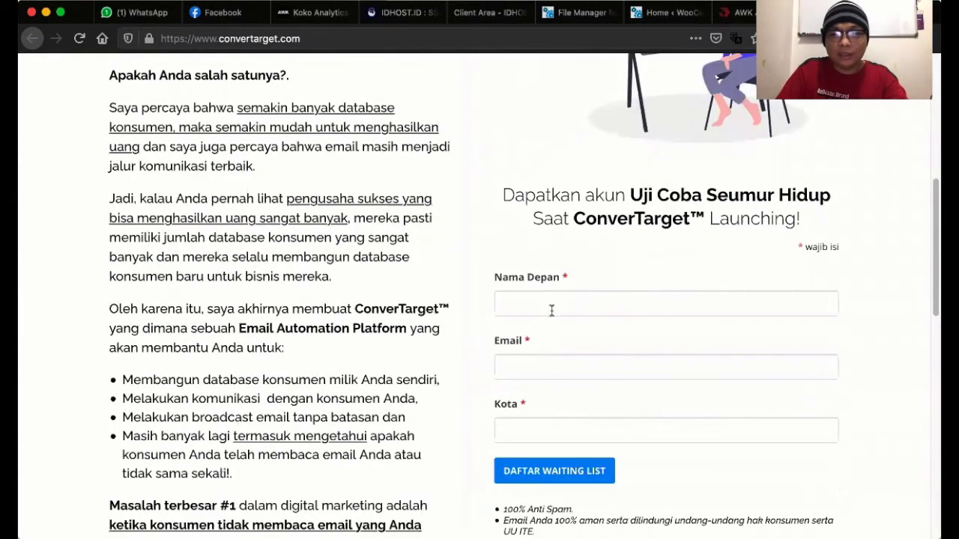
scroll(571, 342, down, 1)
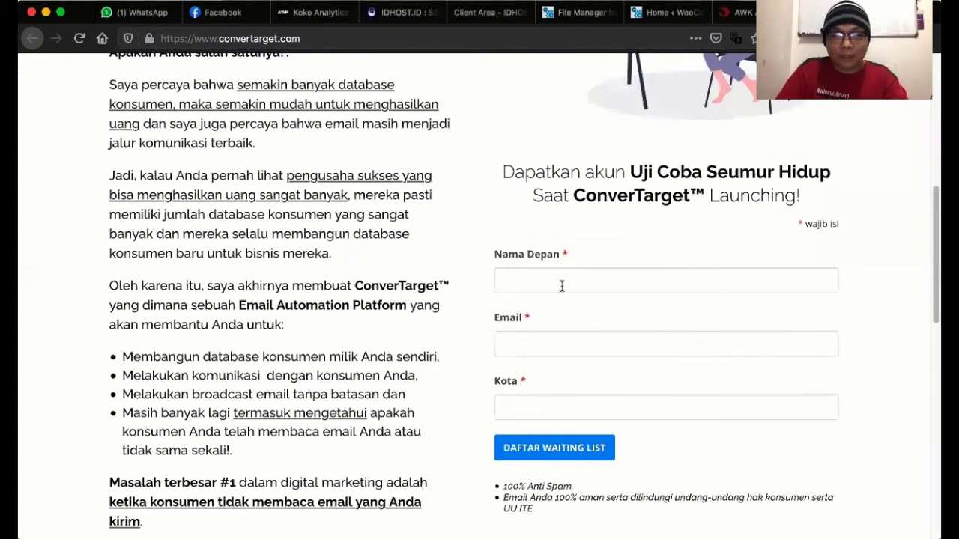
scroll(561, 285, up, 3)
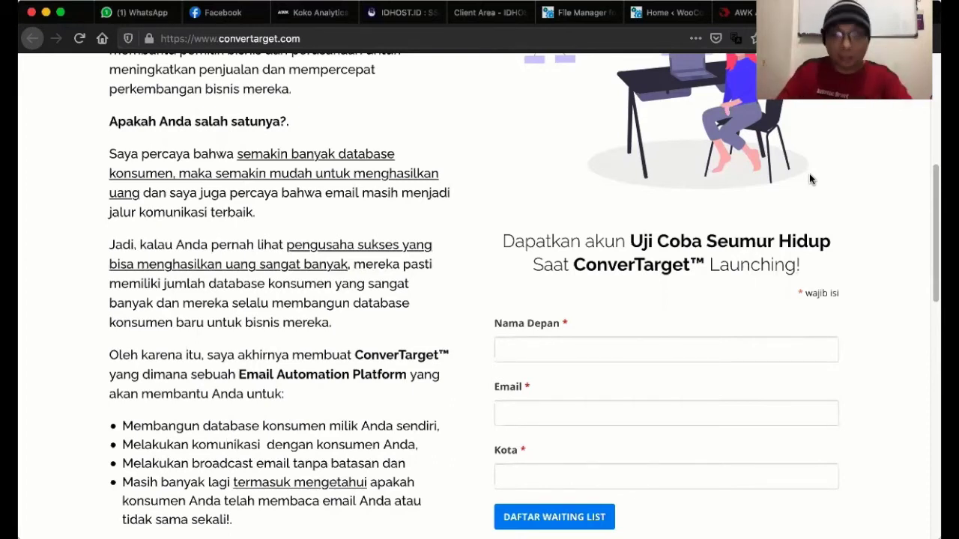
scroll(574, 235, up, 5)
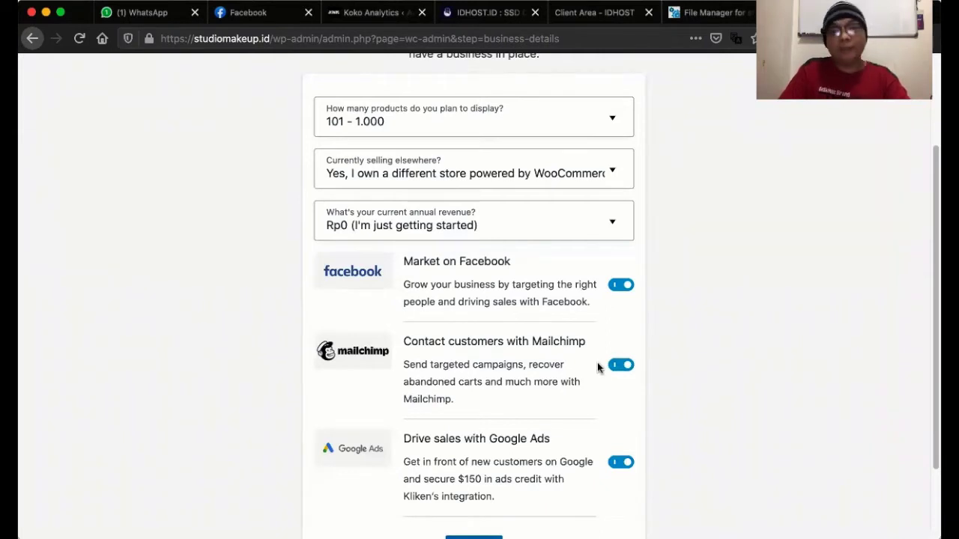
Turn off the Mailchimp add-on and submit the business details
click(621, 365)
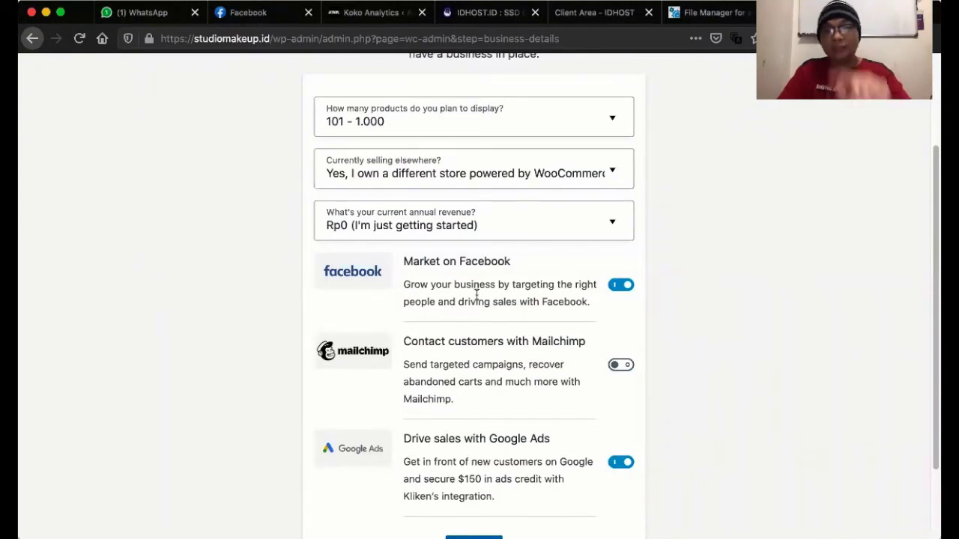
scroll(476, 298, down, 3)
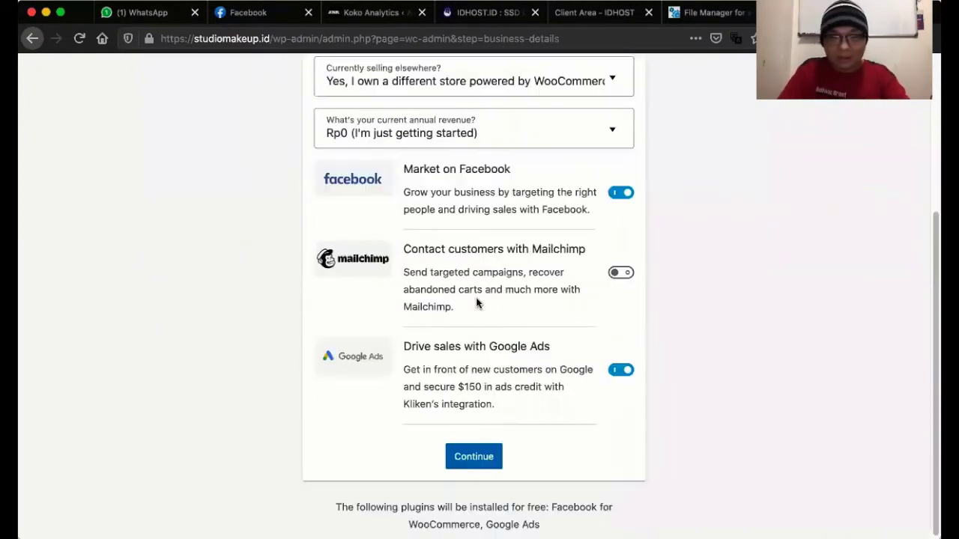
click(481, 459)
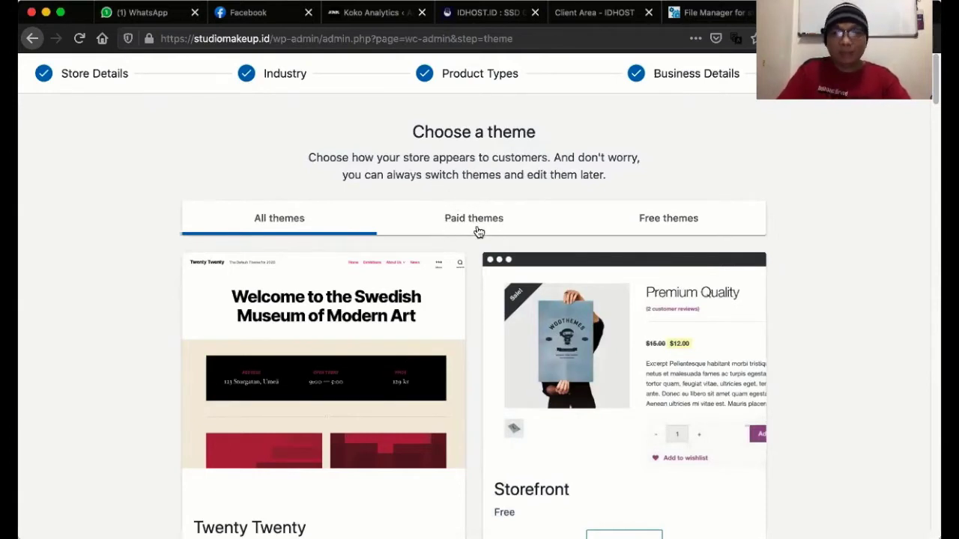
Scroll the theme choices and filter the list to free themes only
scroll(492, 282, down, 2)
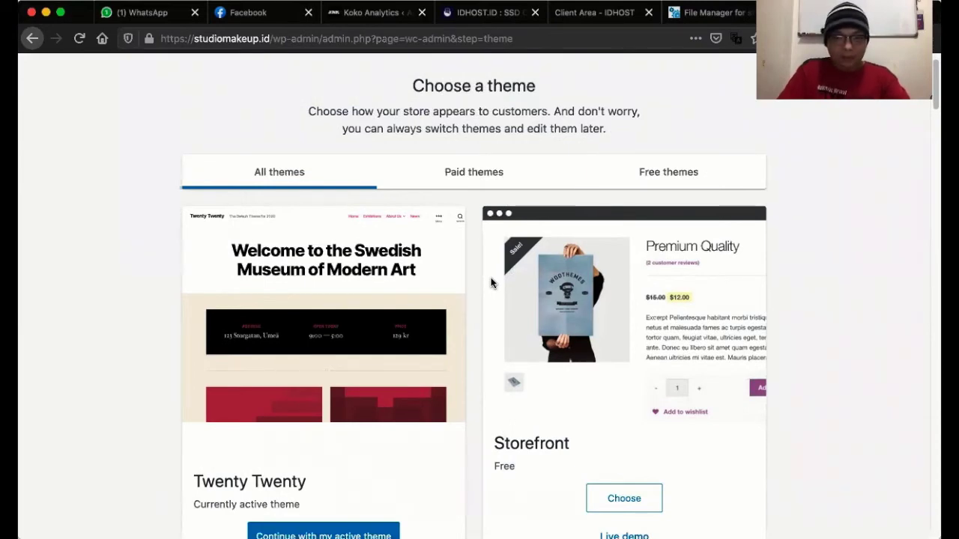
scroll(491, 282, down, 10)
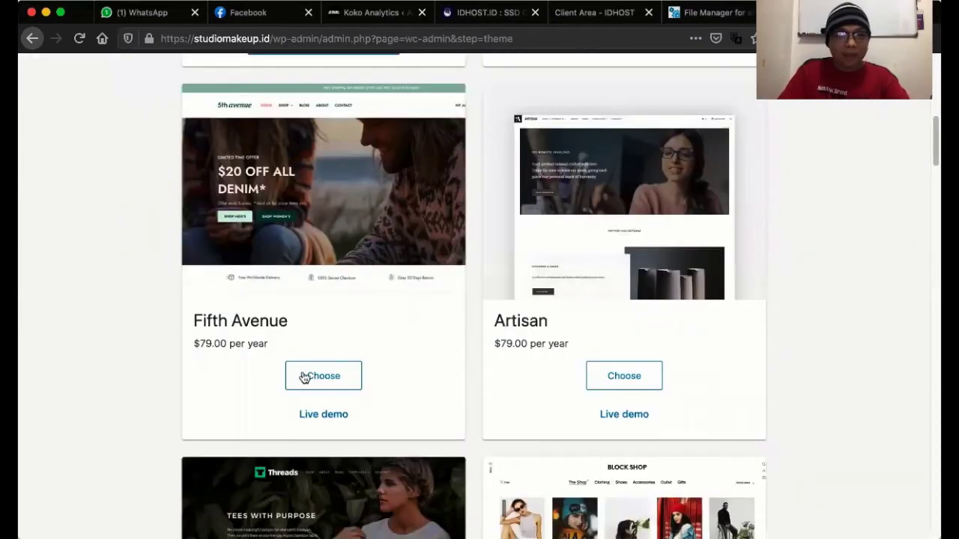
scroll(447, 358, down, 5)
scroll(335, 326, down, 6)
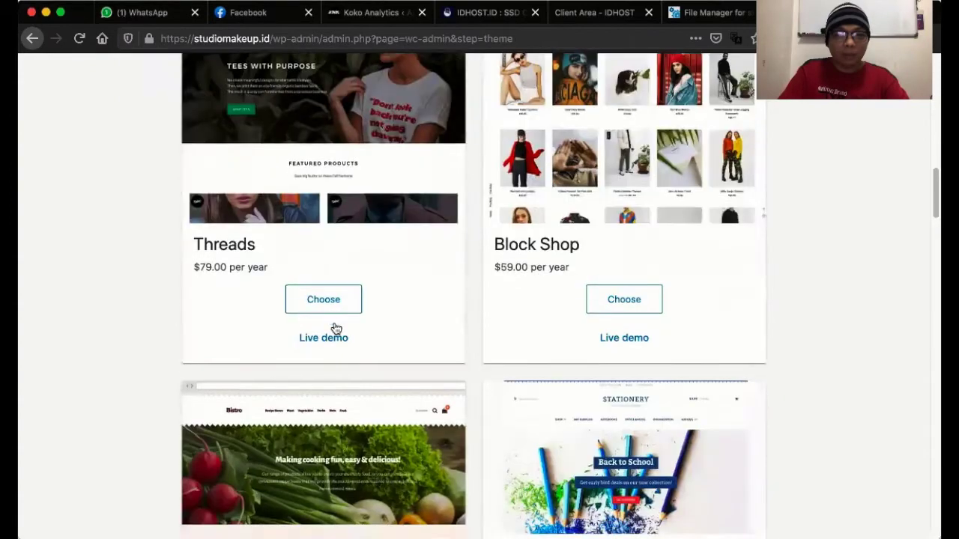
scroll(335, 326, up, 15)
scroll(334, 326, up, 1)
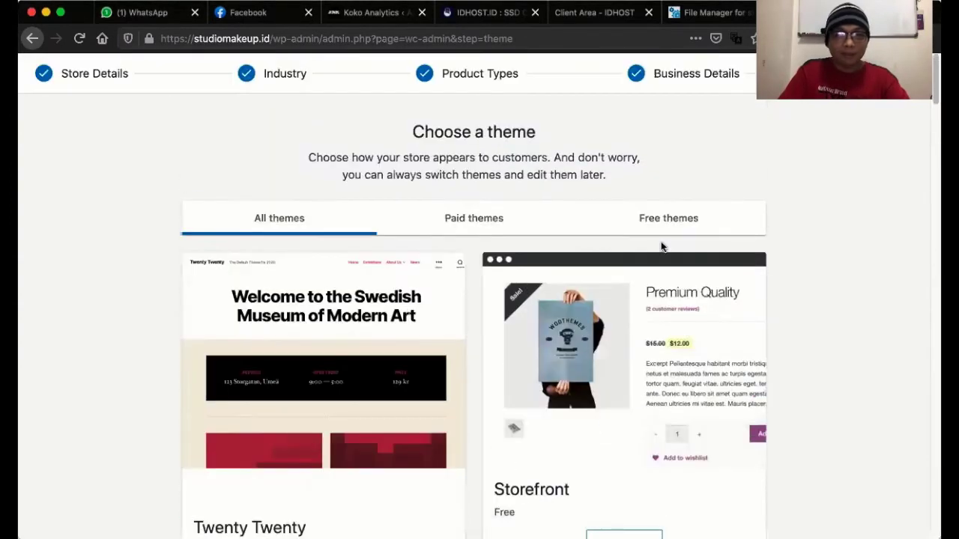
click(657, 223)
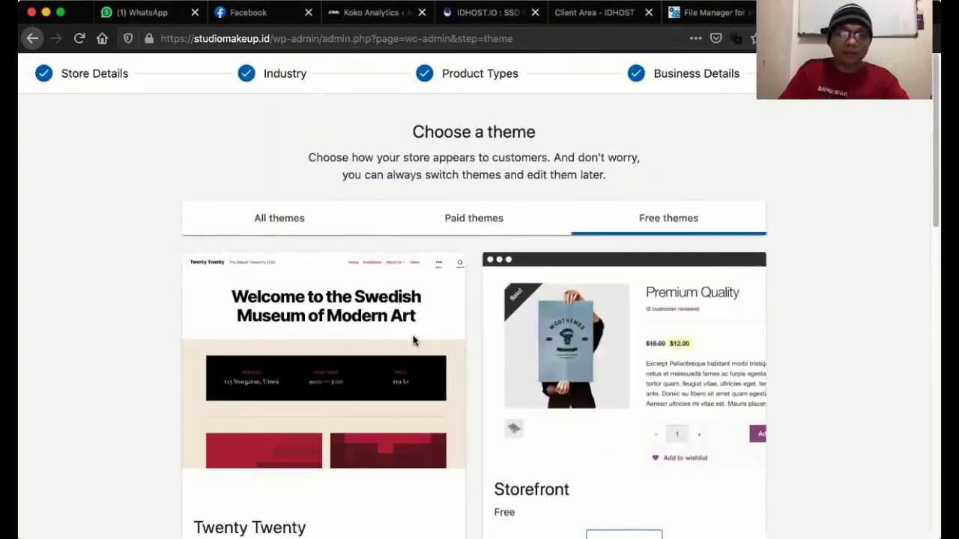
Look over the free themes, then skip the theme step without choosing one
scroll(413, 337, down, 5)
scroll(412, 337, down, 3)
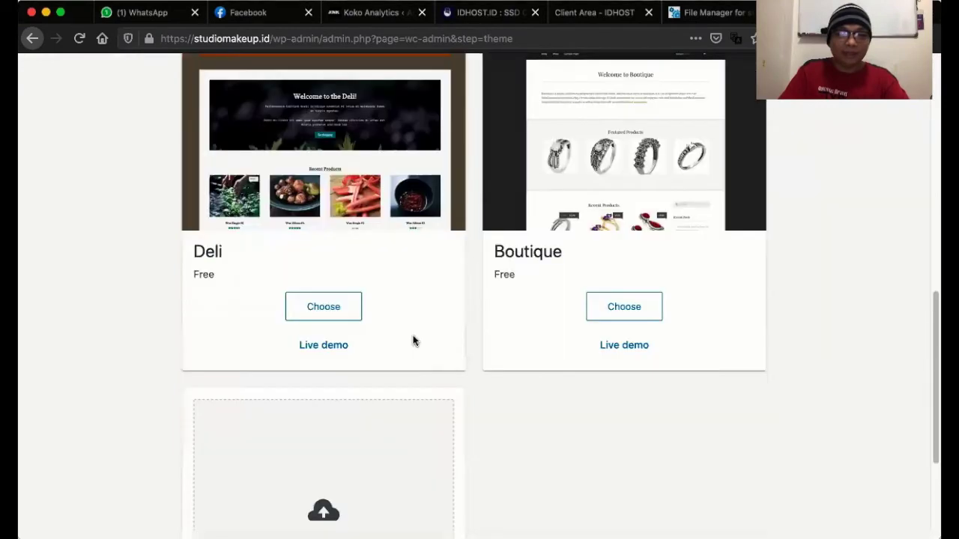
scroll(413, 341, down, 3)
scroll(414, 341, up, 6)
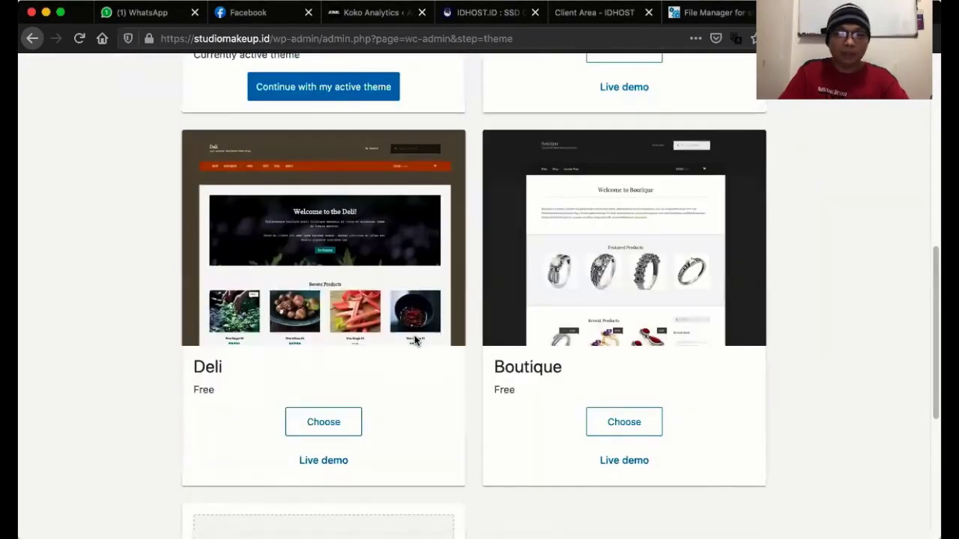
scroll(414, 340, up, 3)
scroll(413, 340, down, 2)
scroll(413, 338, up, 5)
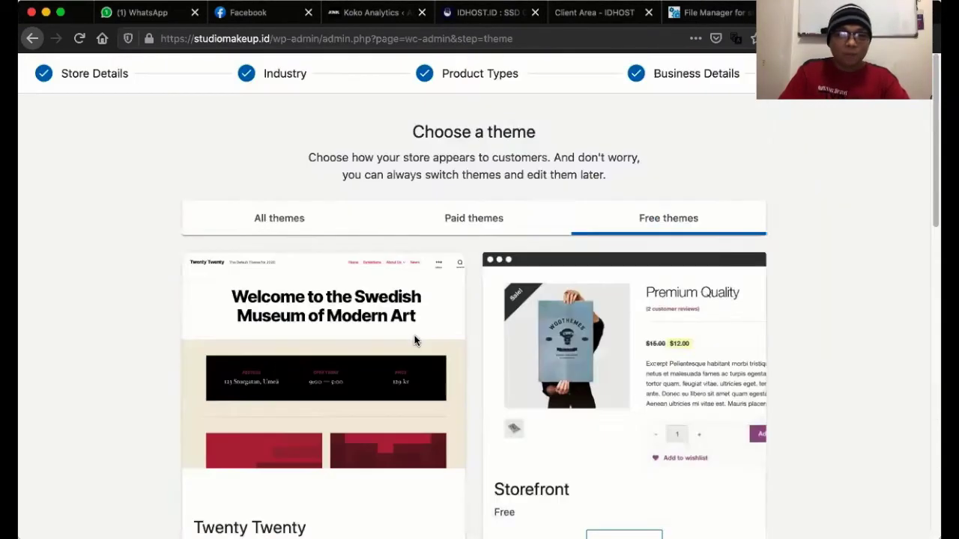
scroll(455, 327, down, 3)
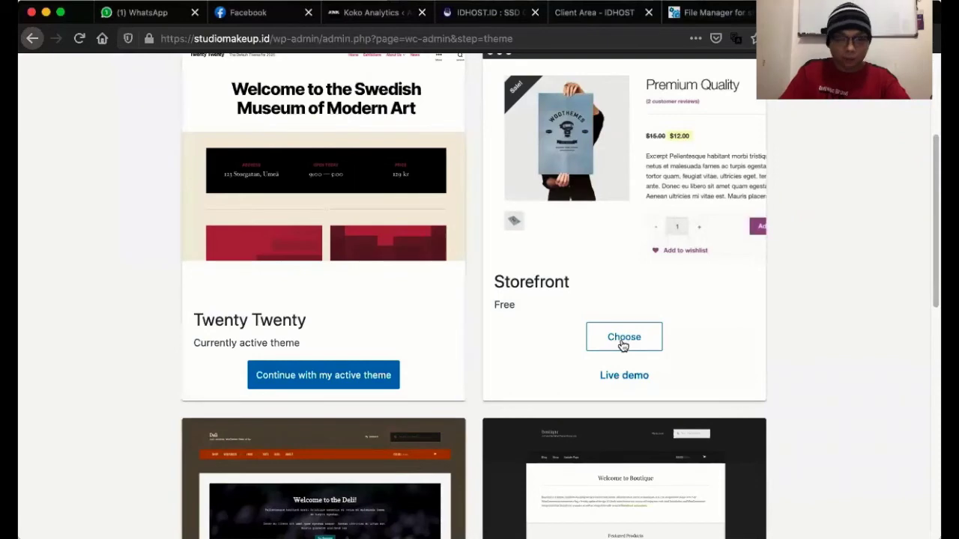
scroll(622, 343, down, 10)
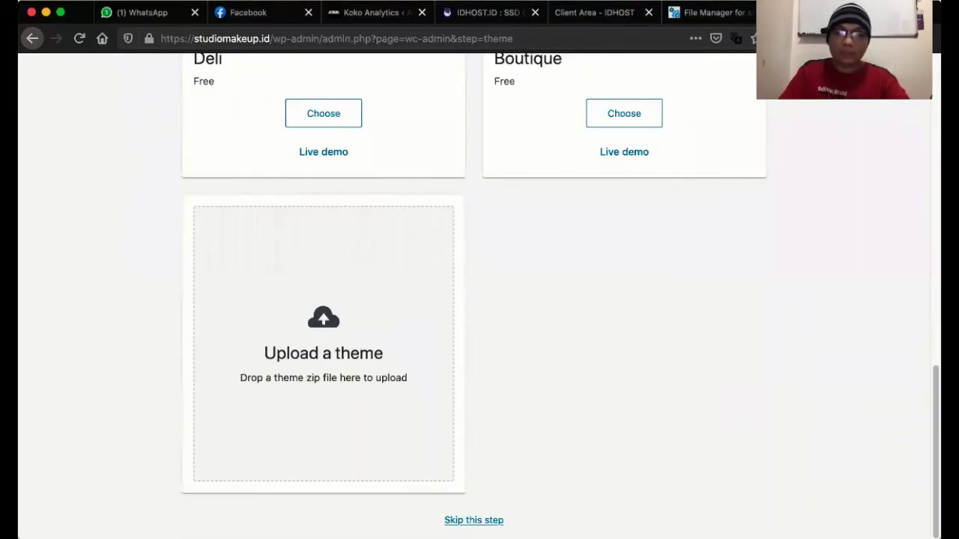
scroll(547, 405, up, 1)
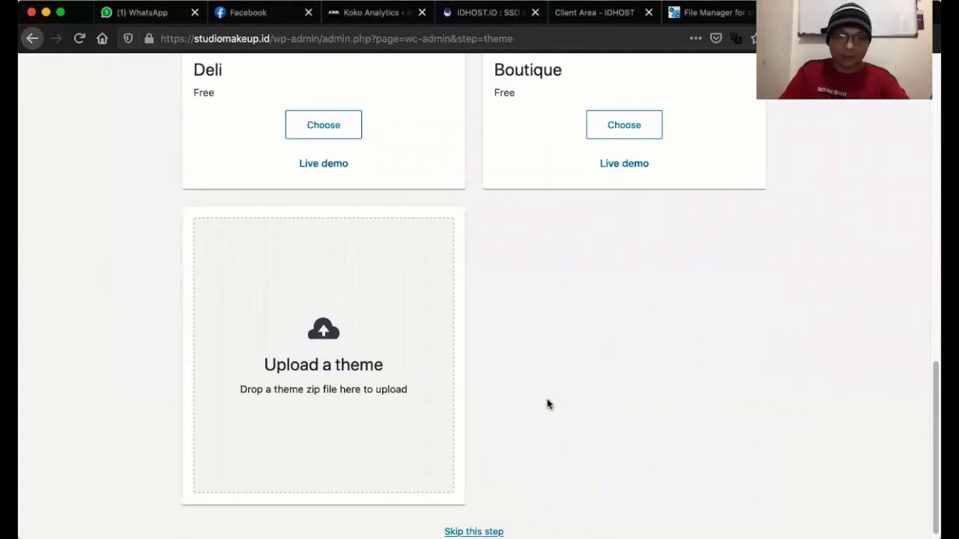
scroll(547, 404, up, 7)
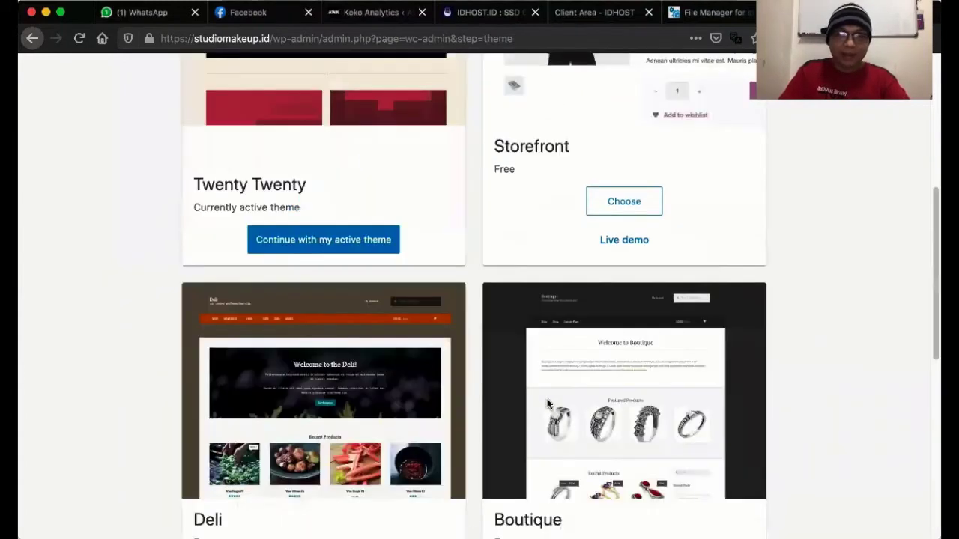
scroll(547, 405, down, 1)
scroll(546, 402, down, 6)
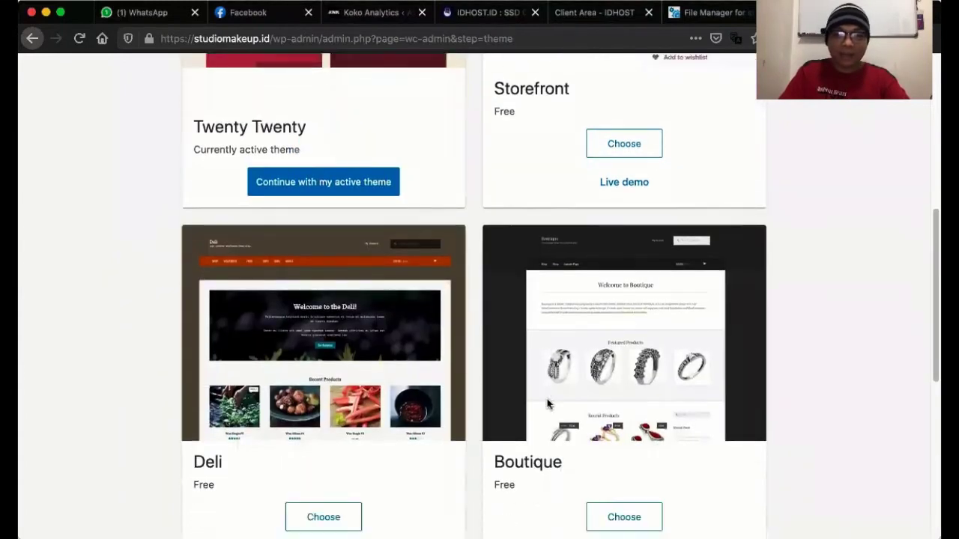
click(472, 520)
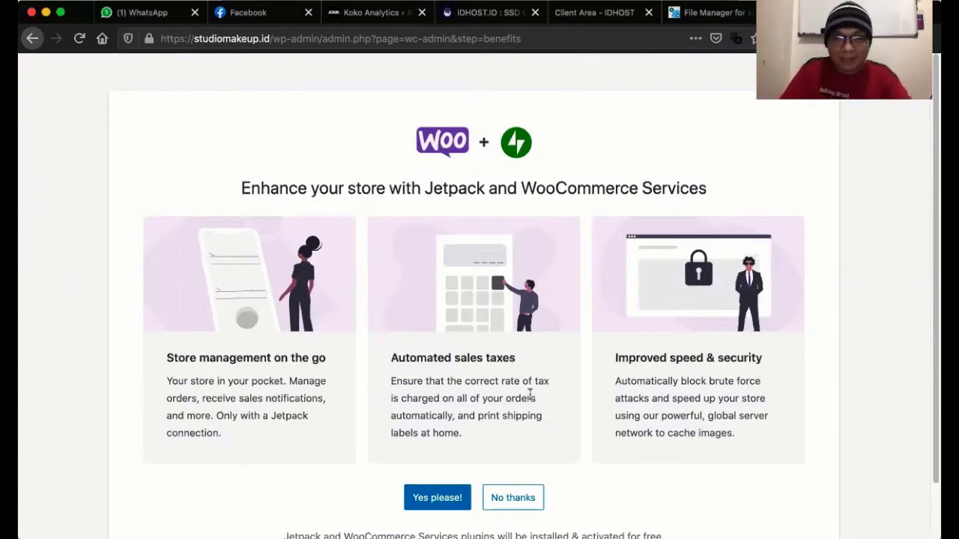
Decline the Jetpack and WooCommerce Services offer with 'No thanks'
scroll(549, 459, down, 2)
click(506, 447)
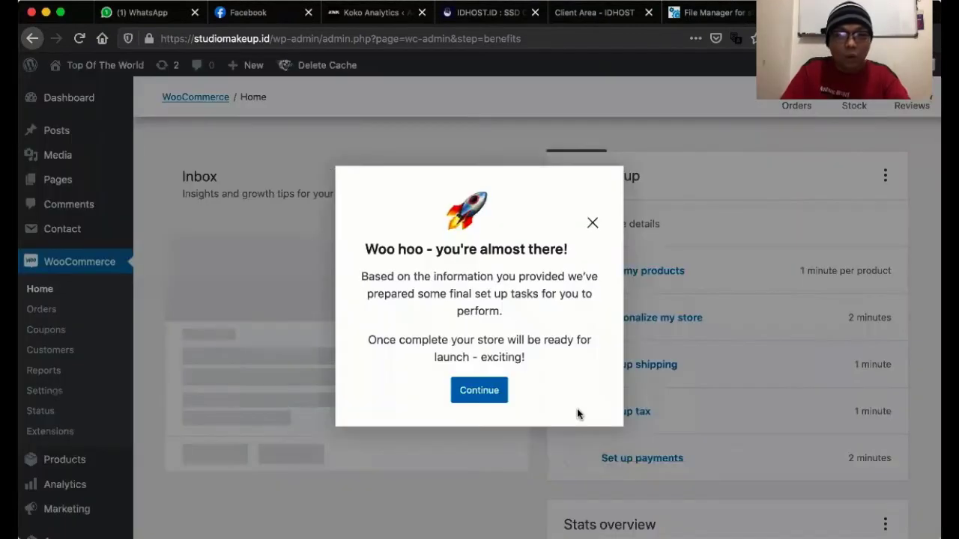
Close the 'Woo hoo' welcome message and decline the Jetpack traffic stats offer
click(479, 391)
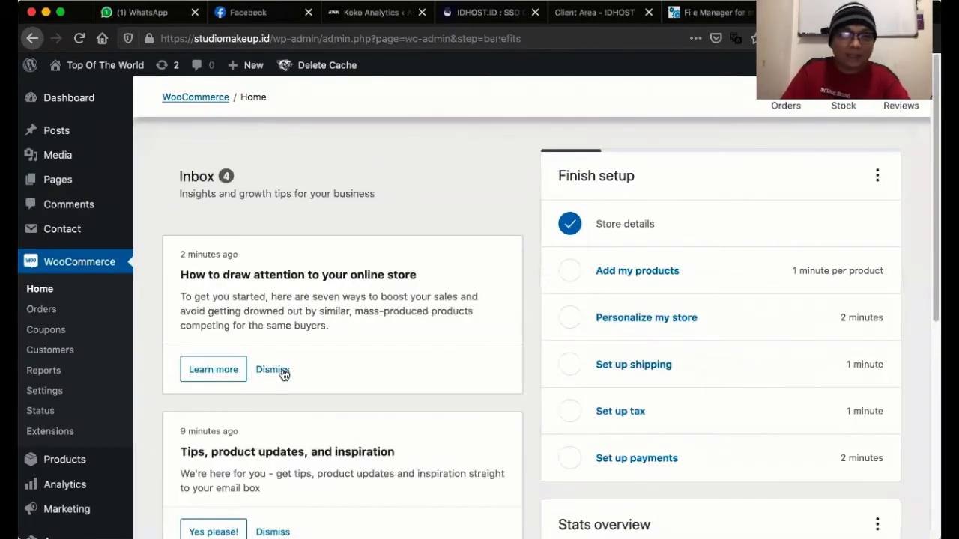
scroll(346, 336, down, 5)
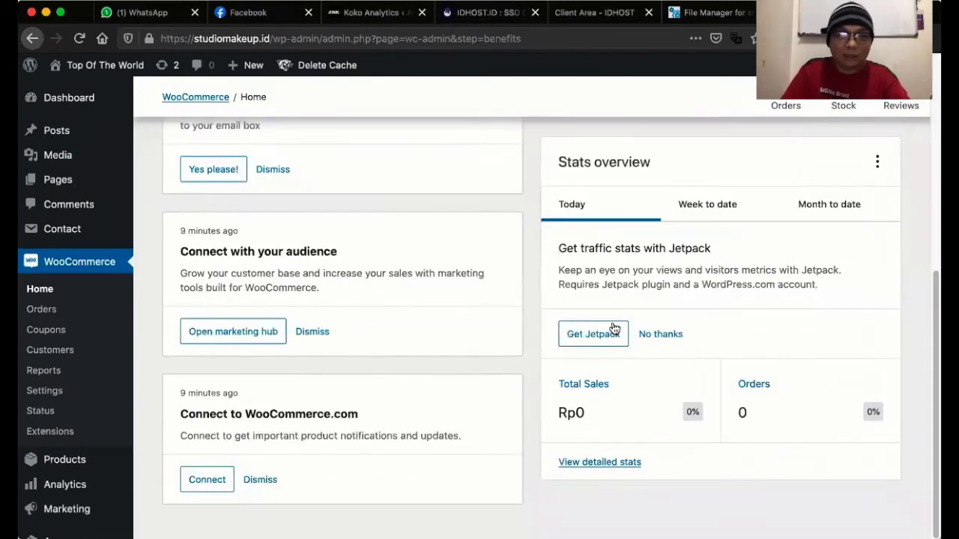
click(660, 334)
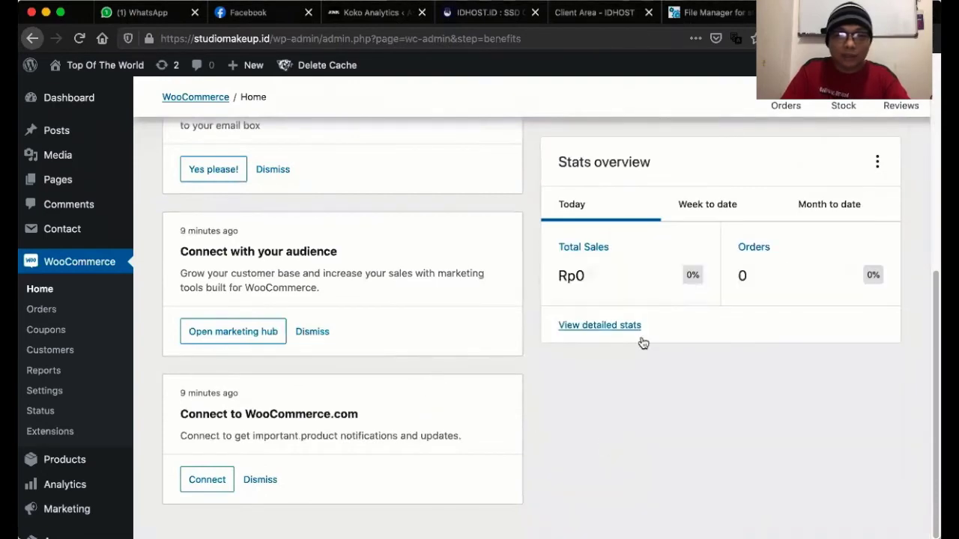
scroll(643, 343, up, 5)
scroll(653, 325, down, 1)
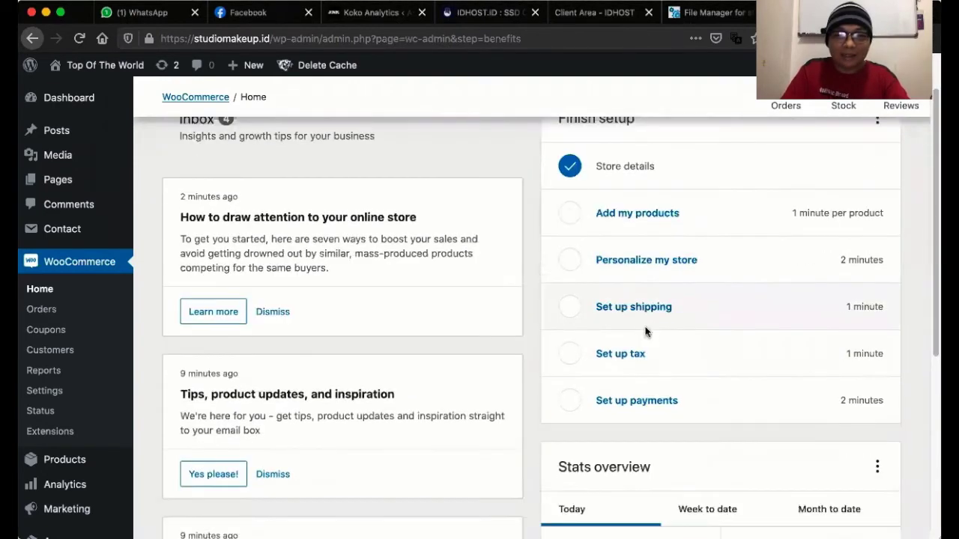
scroll(646, 332, down, 2)
scroll(641, 363, down, 1)
scroll(641, 364, down, 3)
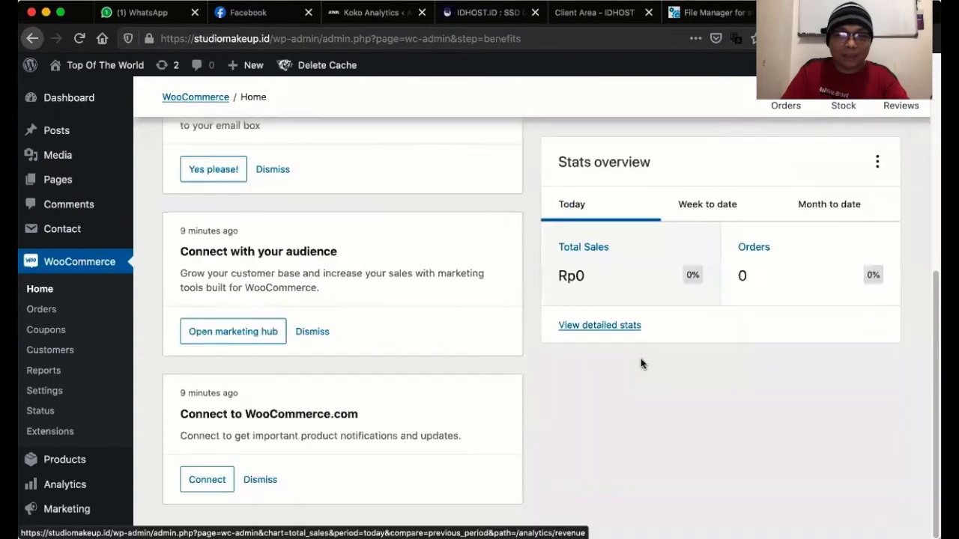
scroll(583, 306, up, 4)
scroll(583, 306, up, 1)
scroll(582, 307, down, 5)
scroll(582, 306, up, 5)
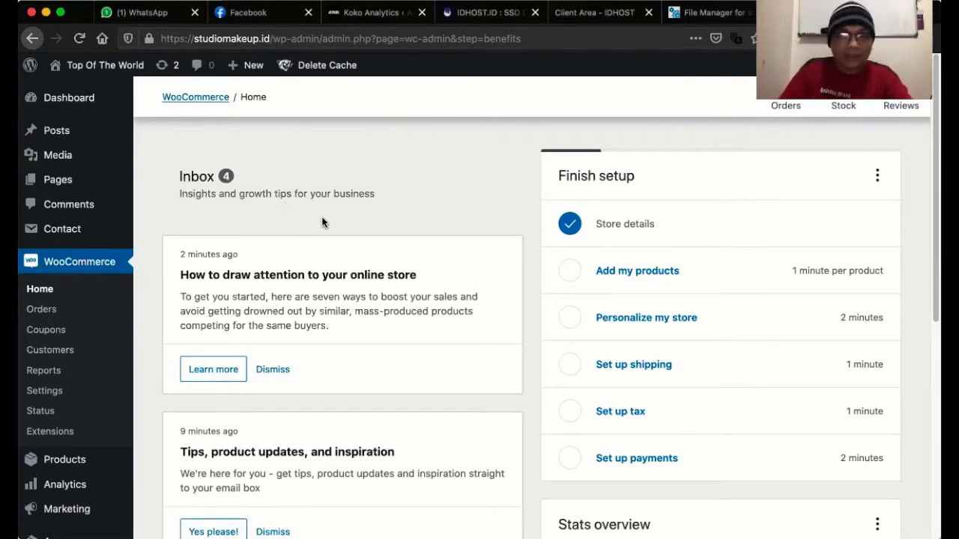
Dismiss all WooCommerce inbox messages, confirming with 'Yes, I'm sure', then go to Dashboard
scroll(321, 217, down, 5)
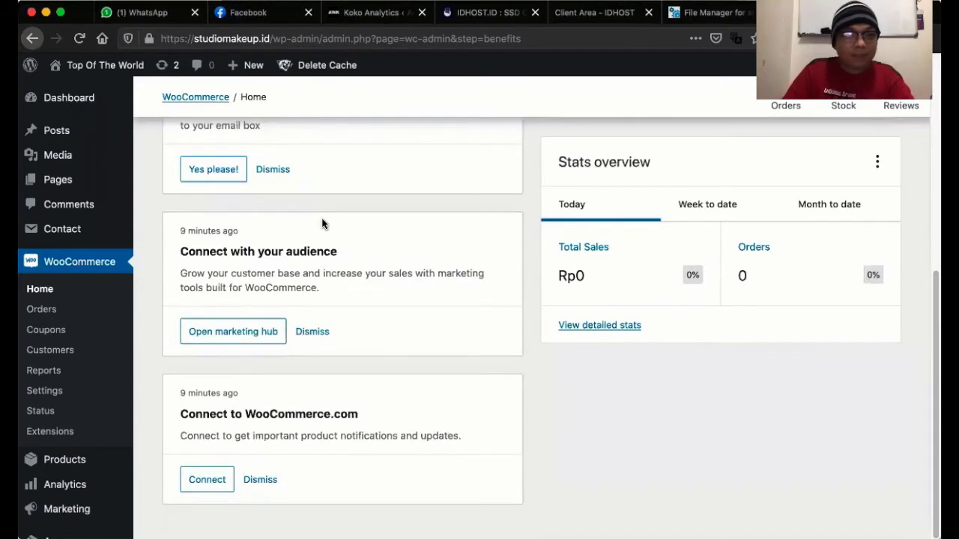
click(273, 169)
click(313, 236)
click(561, 327)
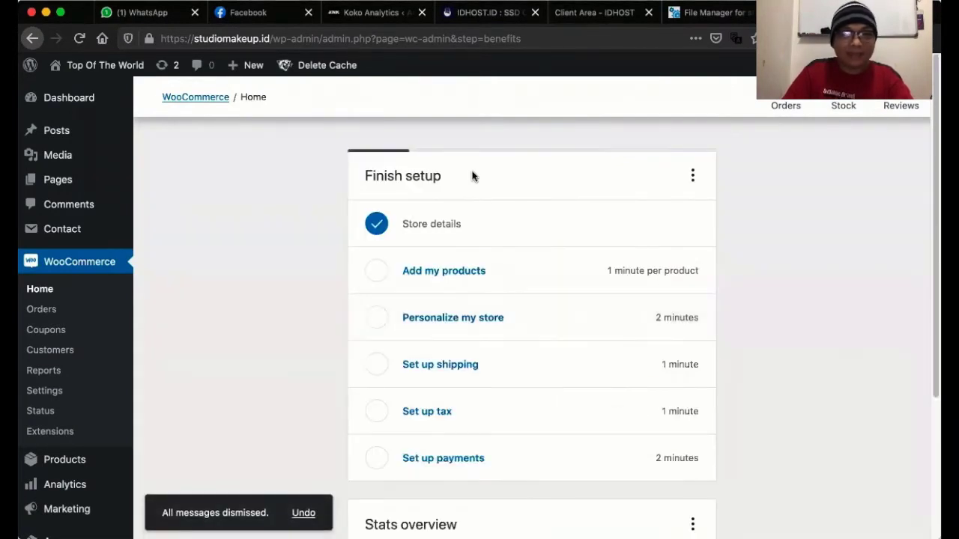
scroll(542, 220, down, 5)
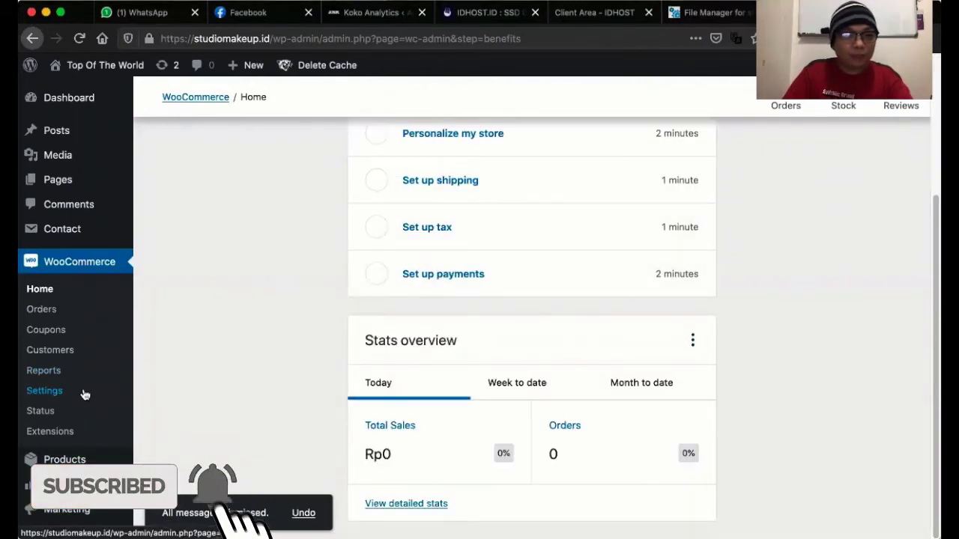
scroll(85, 394, up, 5)
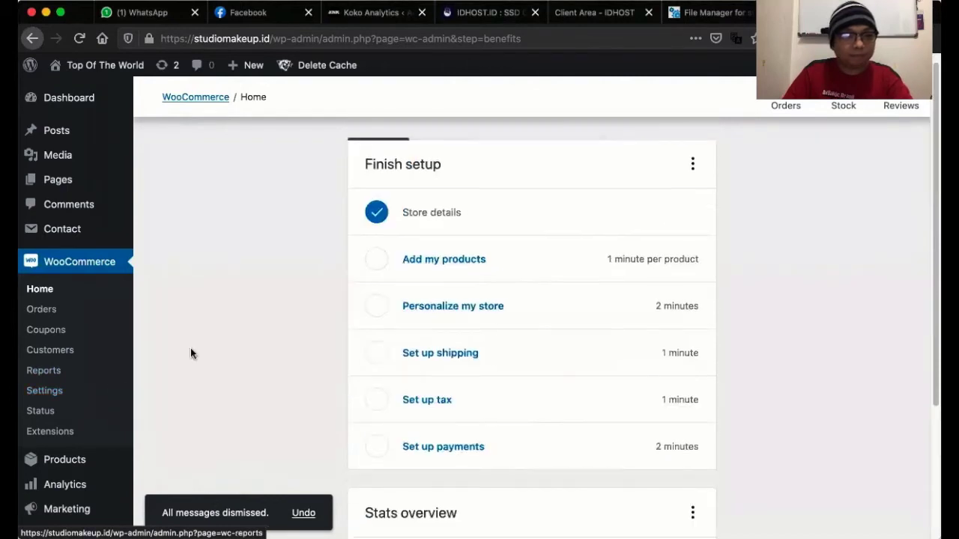
scroll(191, 348, down, 5)
click(69, 97)
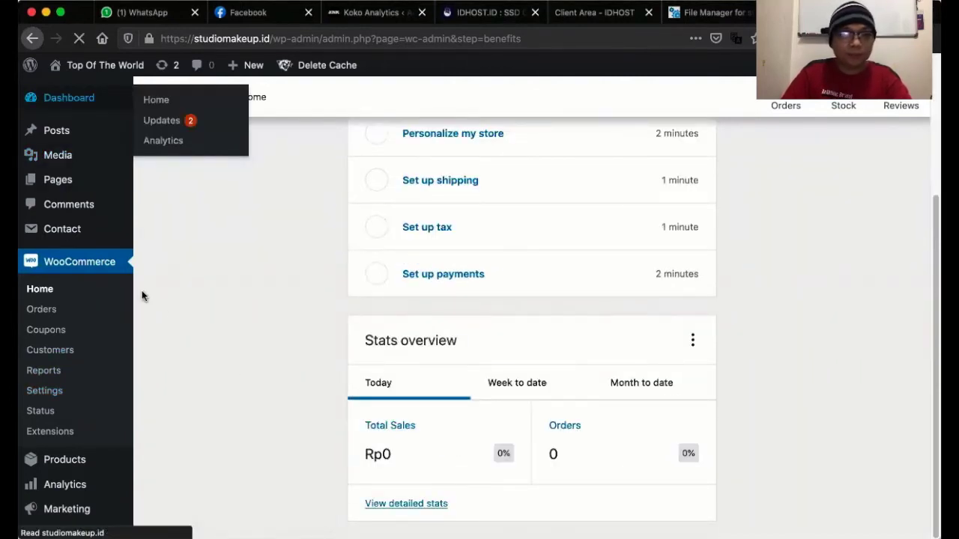
Open Appearance > Themes to list the three installed themes, with Twenty Twenty active
mouse_move(68, 485)
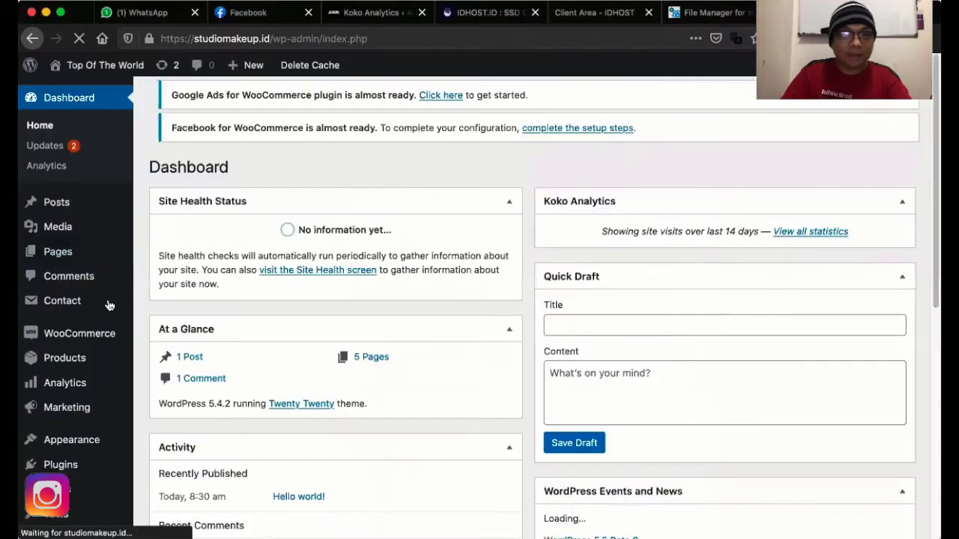
scroll(83, 308, down, 5)
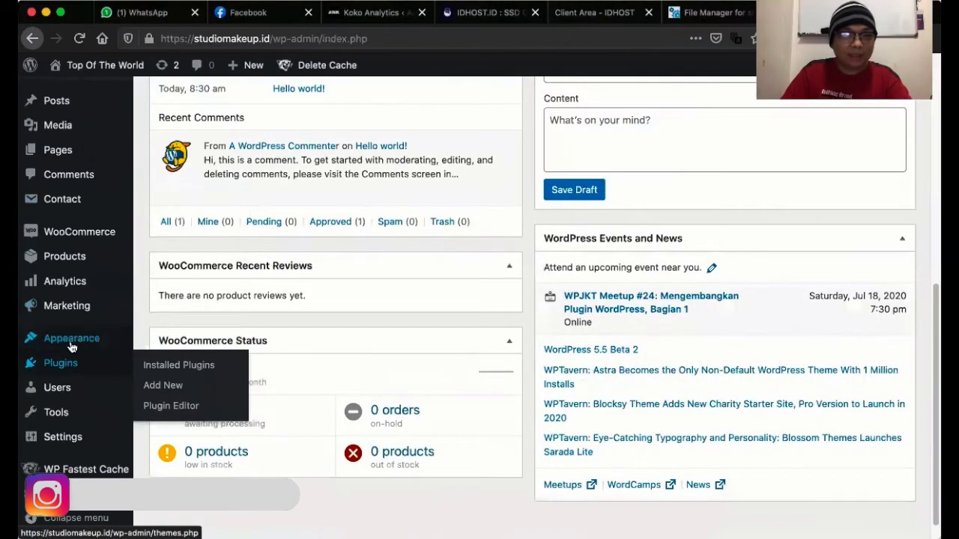
mouse_move(66, 344)
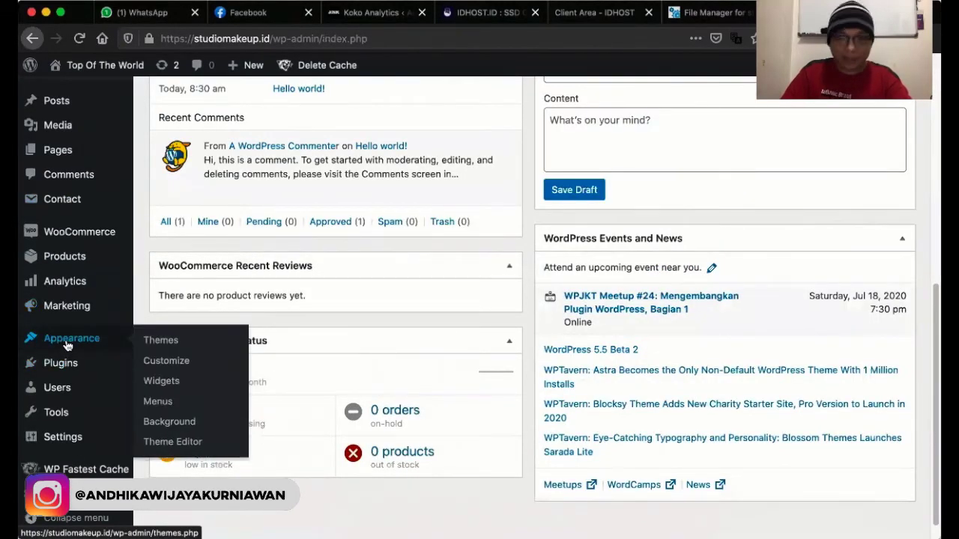
click(155, 343)
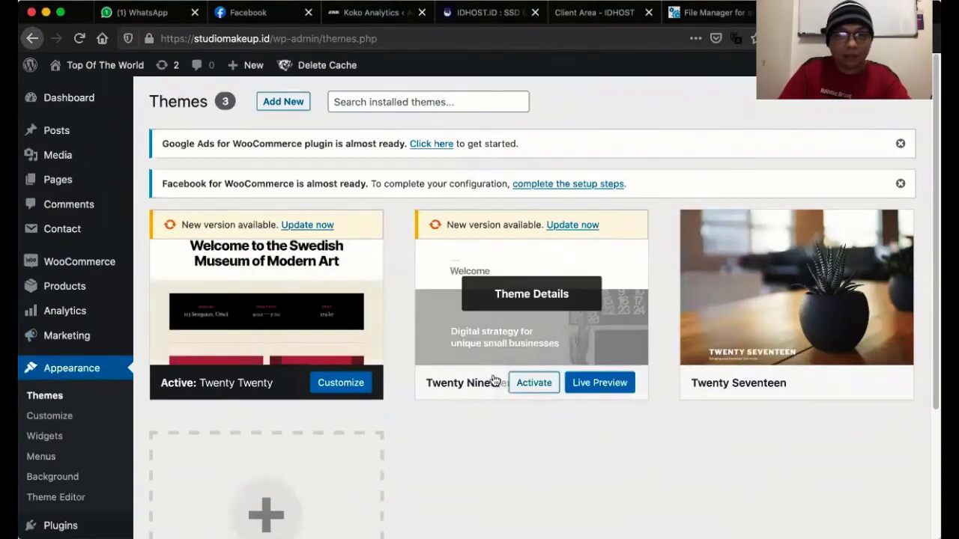
Add a new theme by searching the theme directory for 'online shop'
click(289, 106)
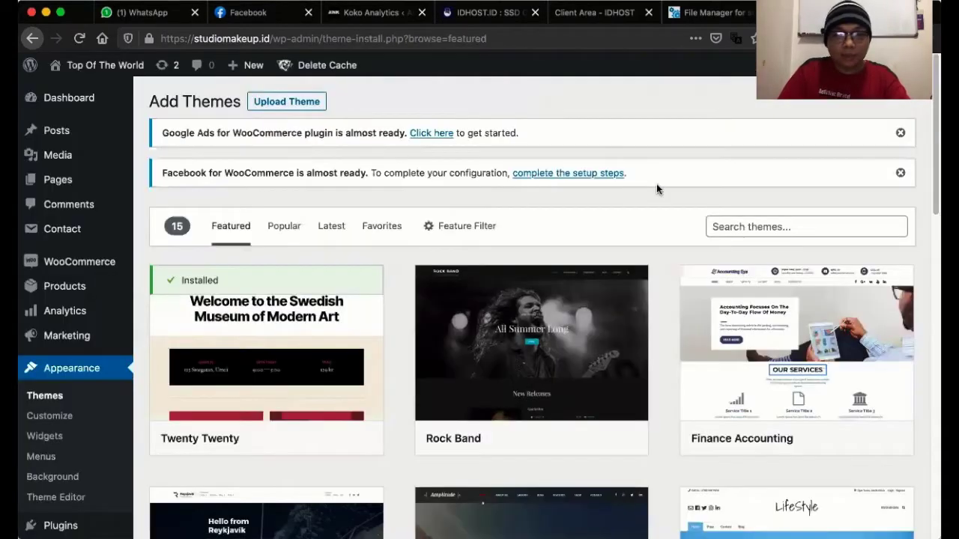
click(752, 226)
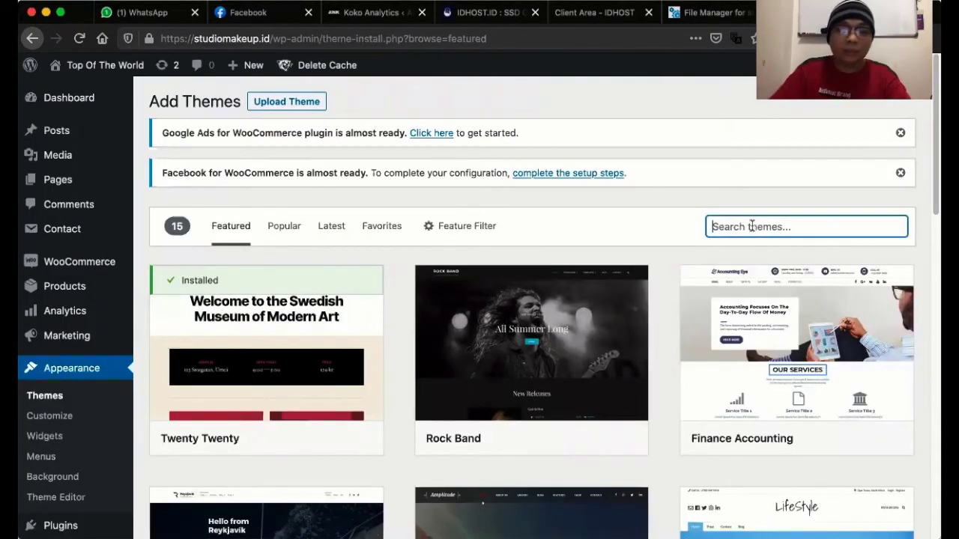
text(online shop)
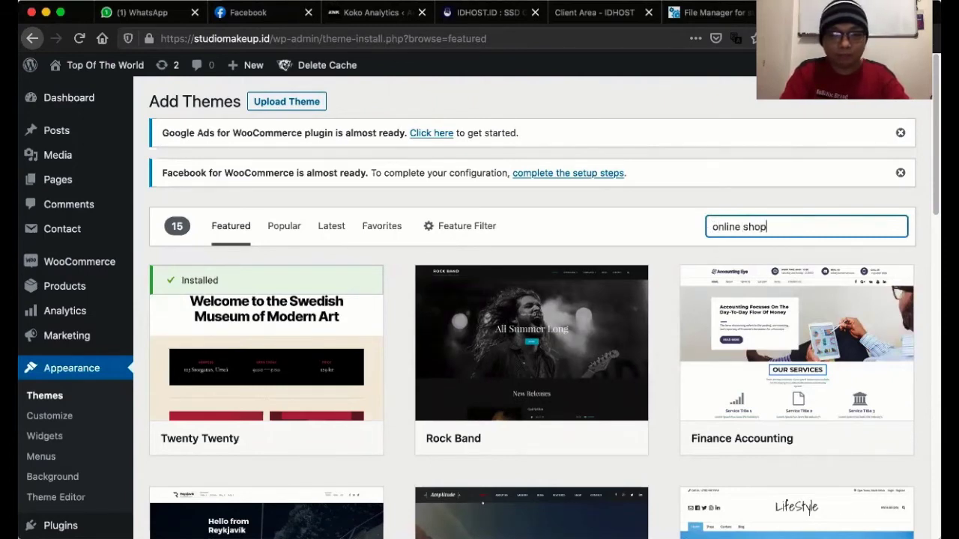
click(723, 201)
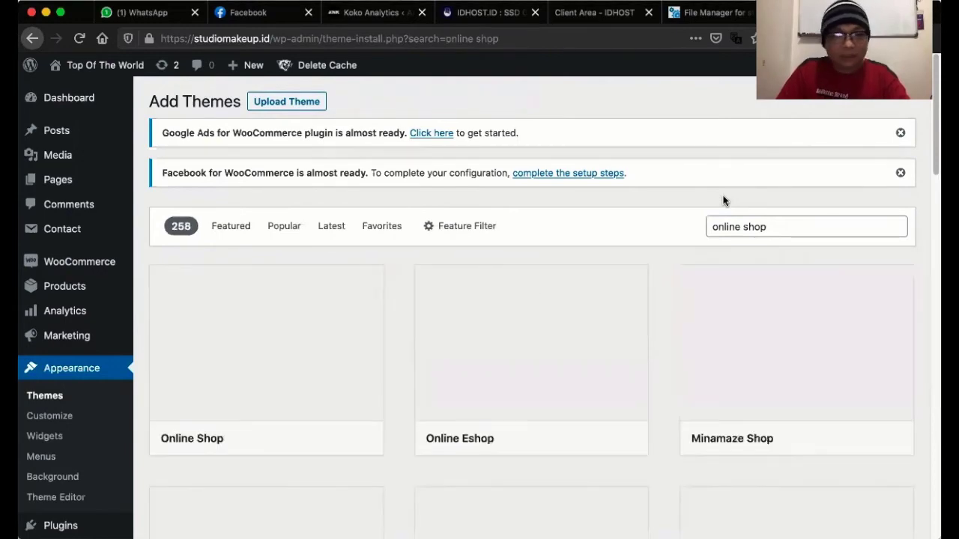
Browse the 'online shop' results, then replace the search term with 'ecommerce'
scroll(399, 269, down, 10)
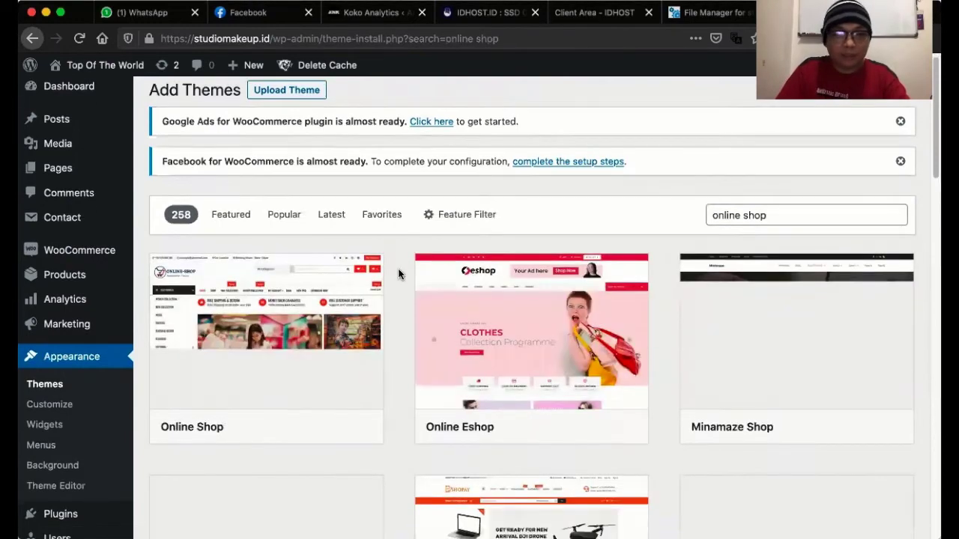
scroll(399, 271, down, 7)
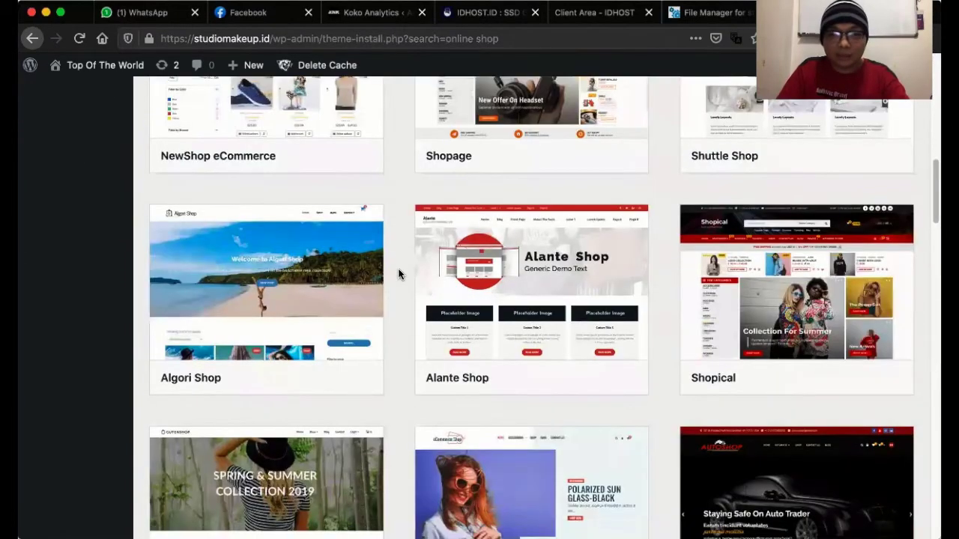
scroll(397, 273, down, 5)
scroll(410, 313, down, 13)
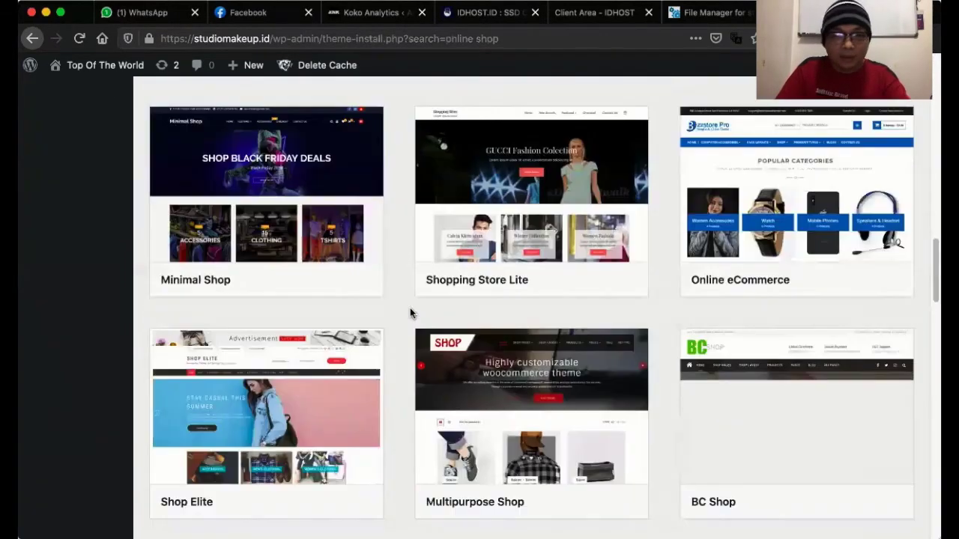
scroll(410, 313, down, 4)
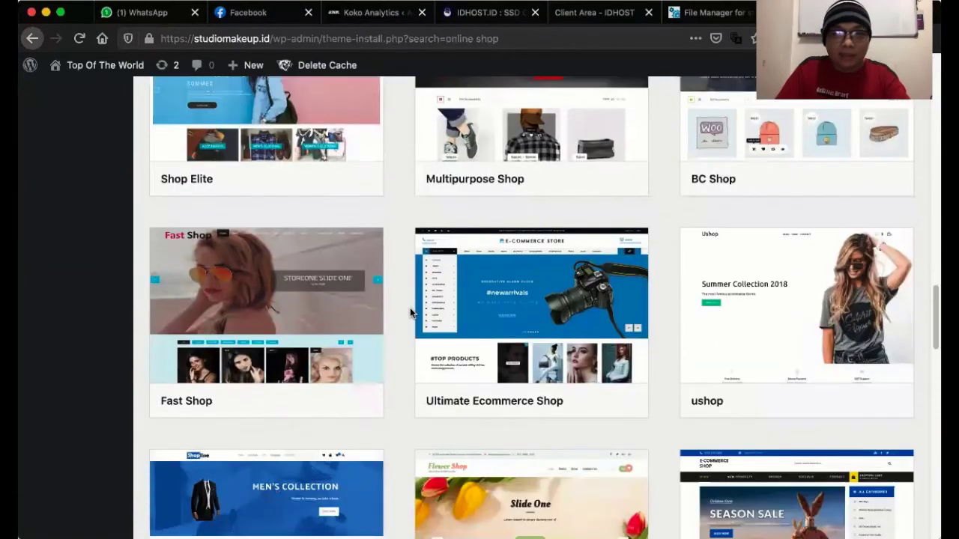
scroll(410, 310, down, 3)
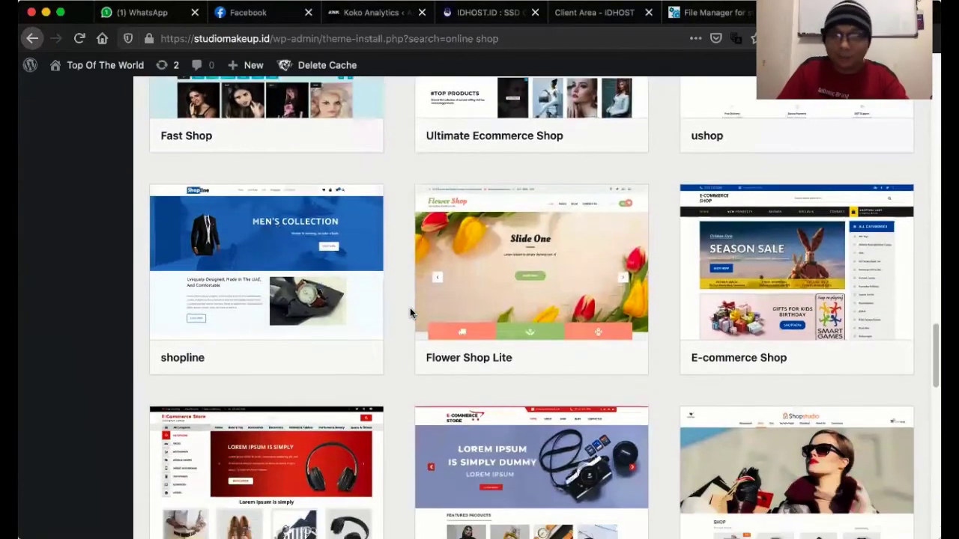
scroll(410, 313, down, 5)
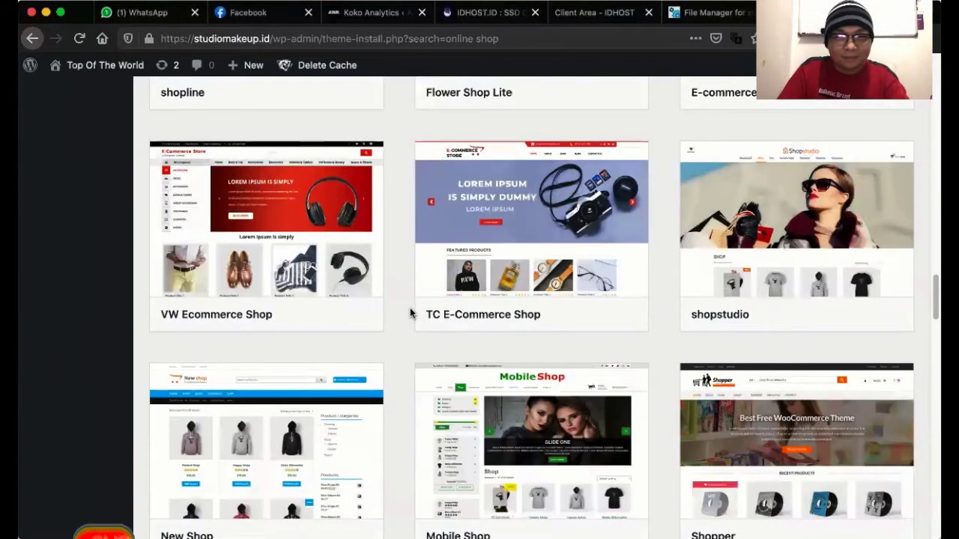
scroll(410, 313, down, 10)
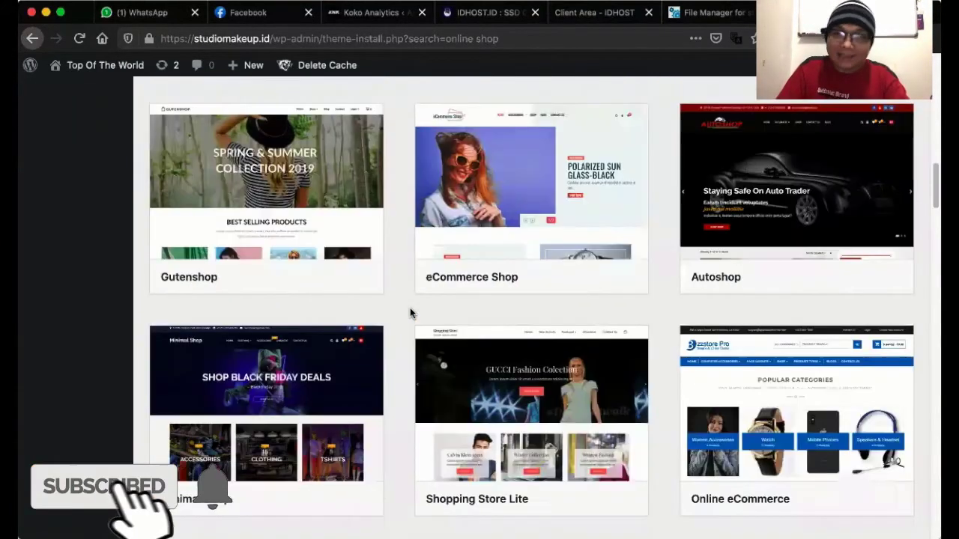
scroll(409, 308, up, 15)
drag(766, 226, 680, 226)
text(ecommerce)
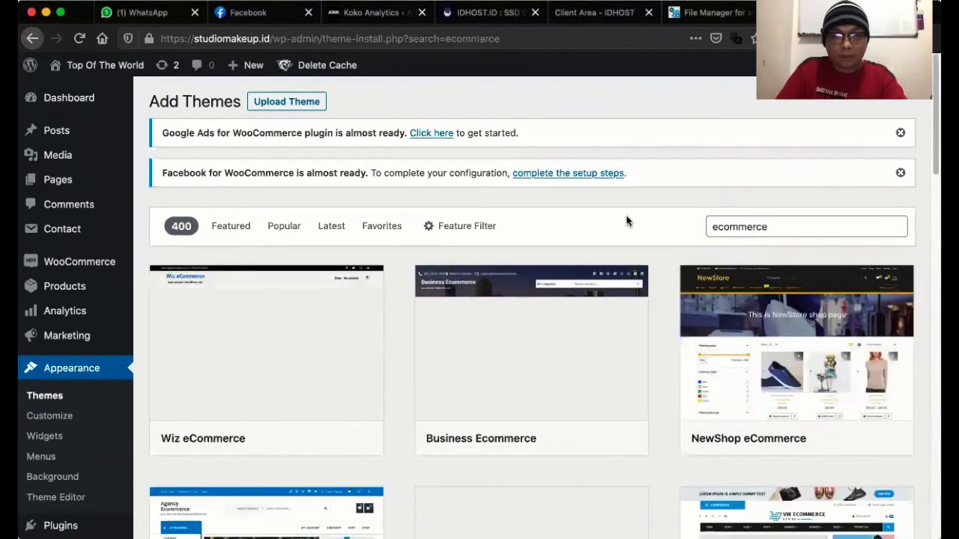
Scroll through the 'ecommerce' theme results to compare them
scroll(528, 284, down, 5)
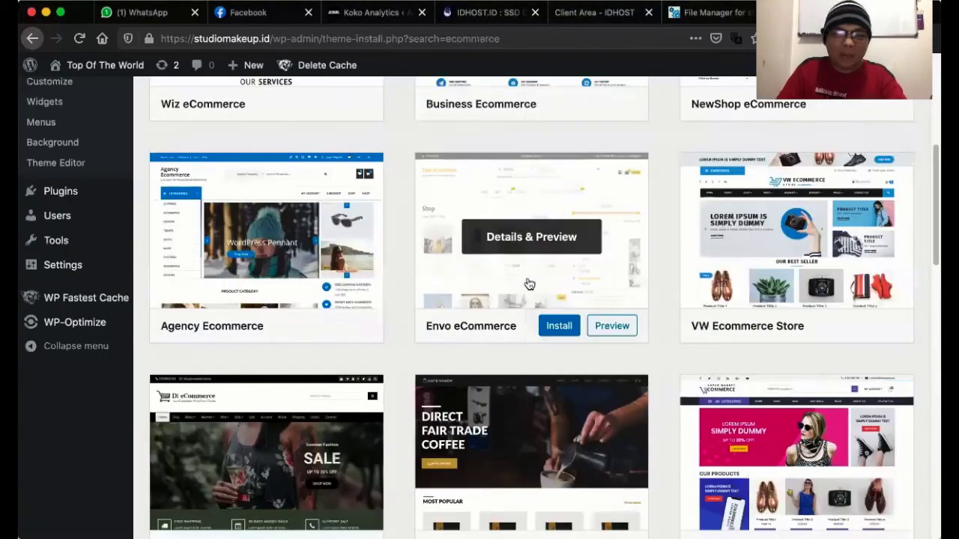
scroll(528, 284, down, 4)
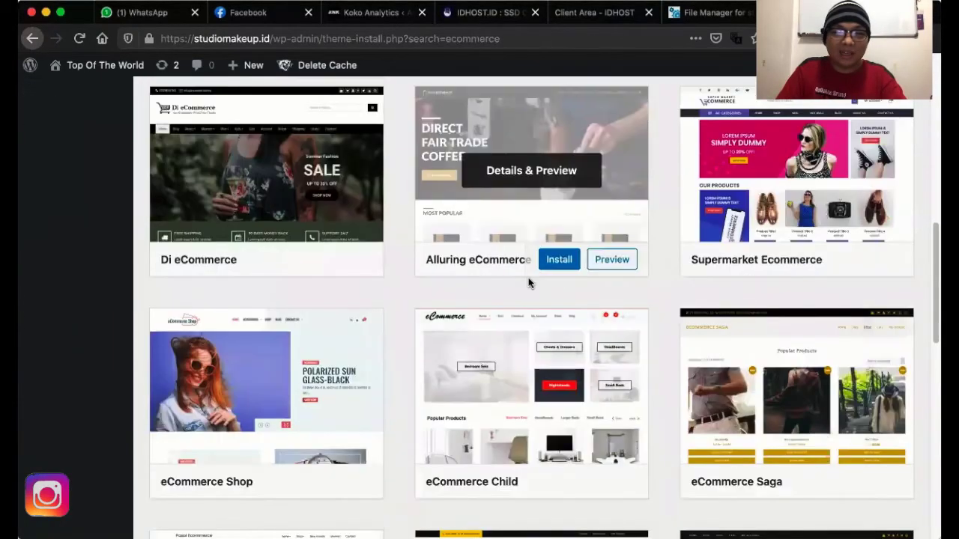
scroll(528, 282, down, 1)
scroll(528, 283, down, 2)
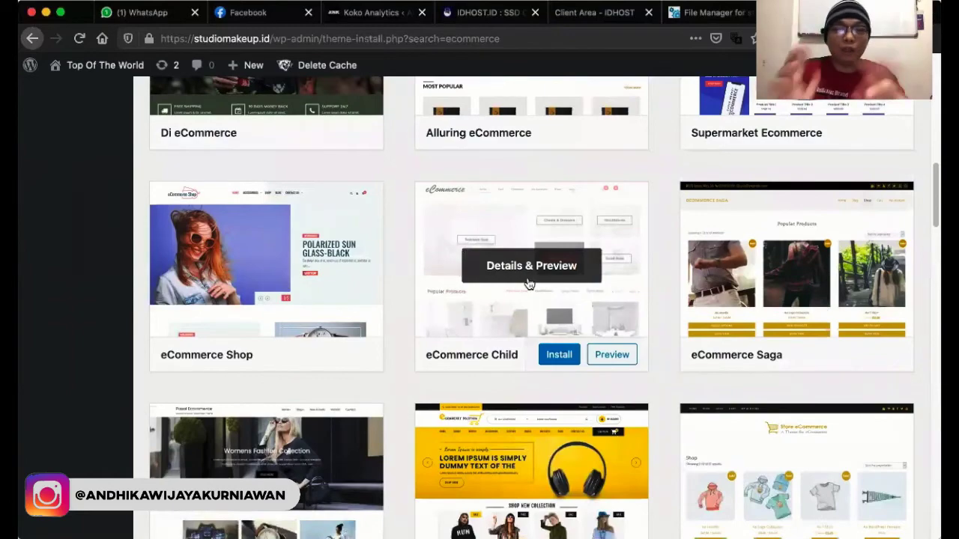
scroll(528, 284, down, 4)
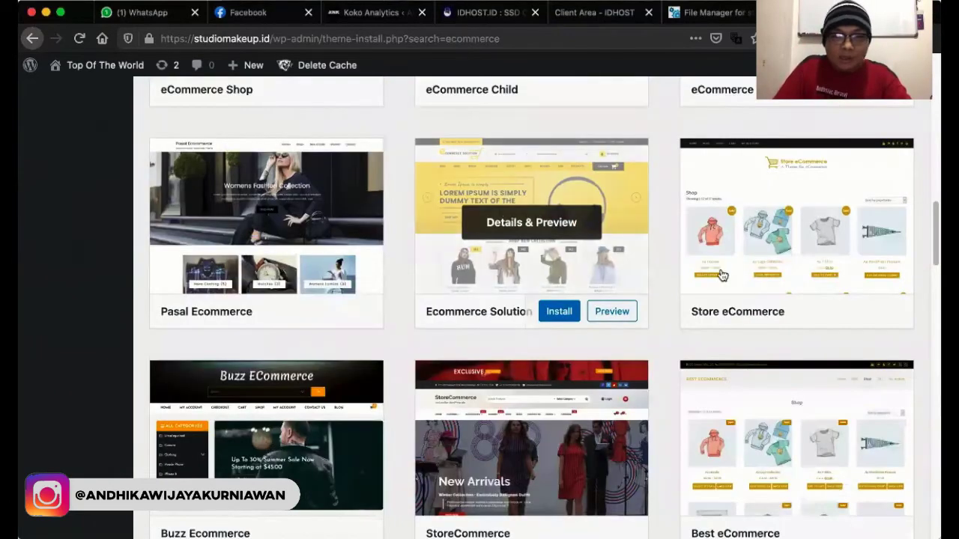
scroll(543, 321, down, 3)
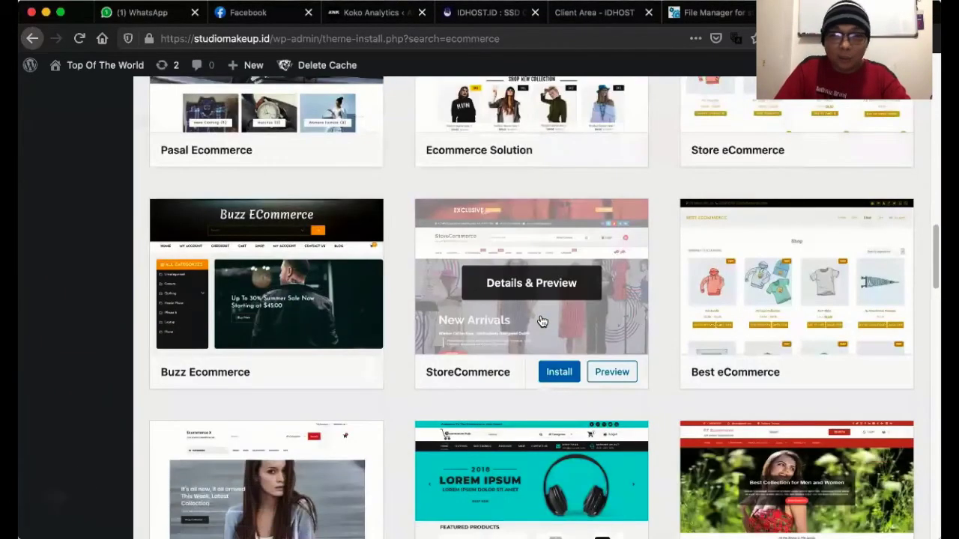
scroll(541, 320, down, 1)
scroll(540, 309, down, 4)
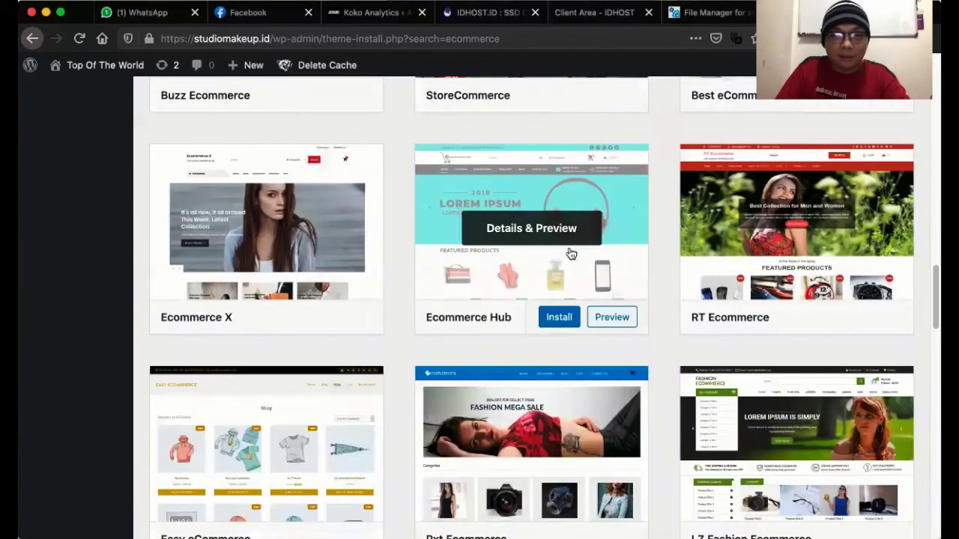
scroll(573, 338, down, 2)
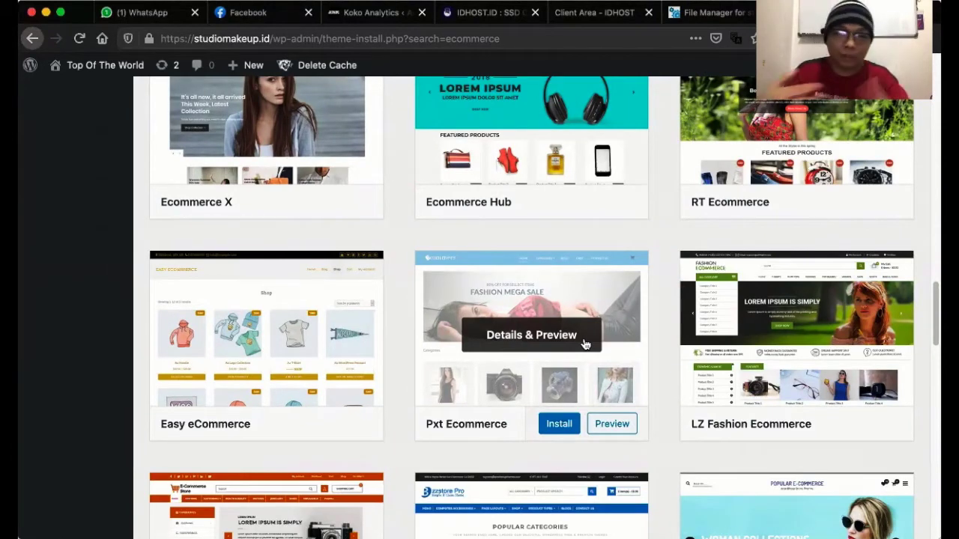
scroll(584, 343, up, 10)
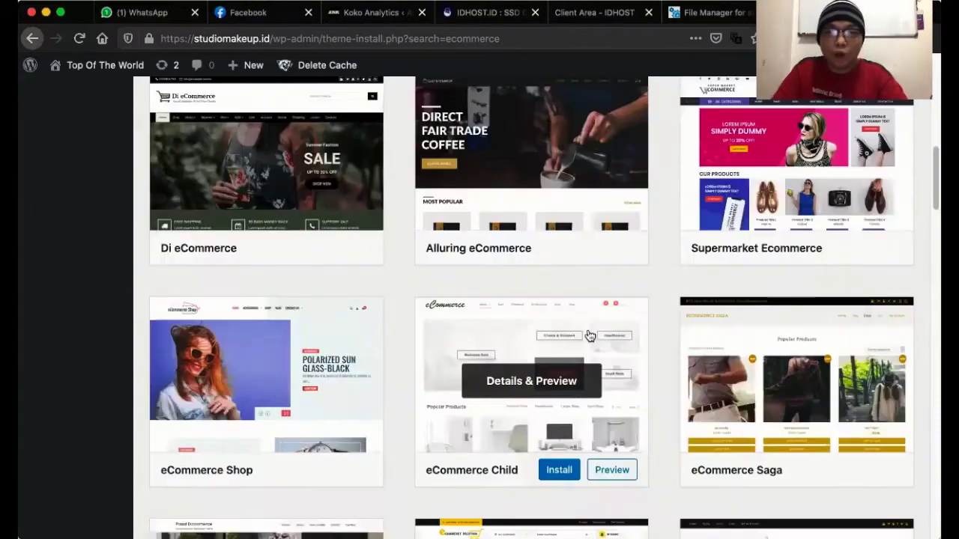
Search 'online shop' again and scroll down to the Shopstar theme card
drag(785, 227, 675, 229)
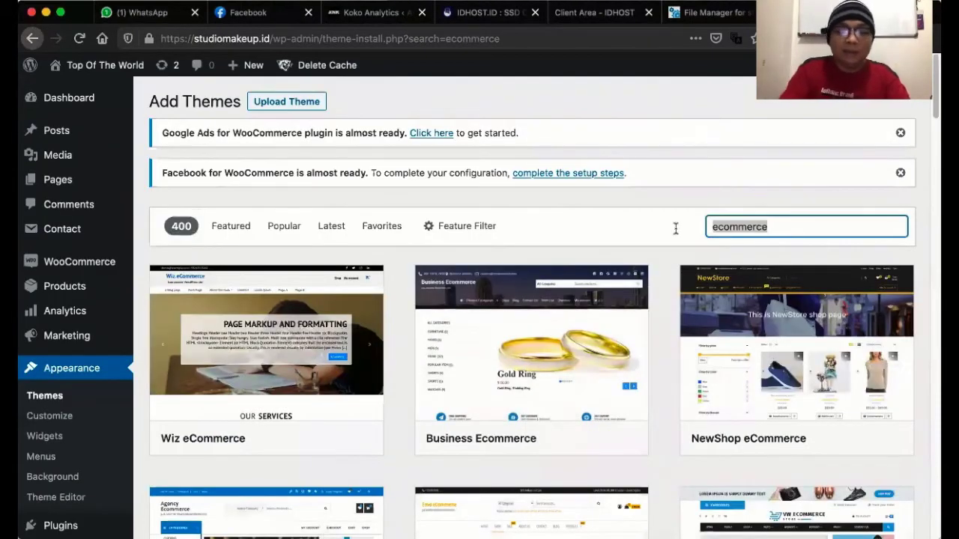
text(online shop)
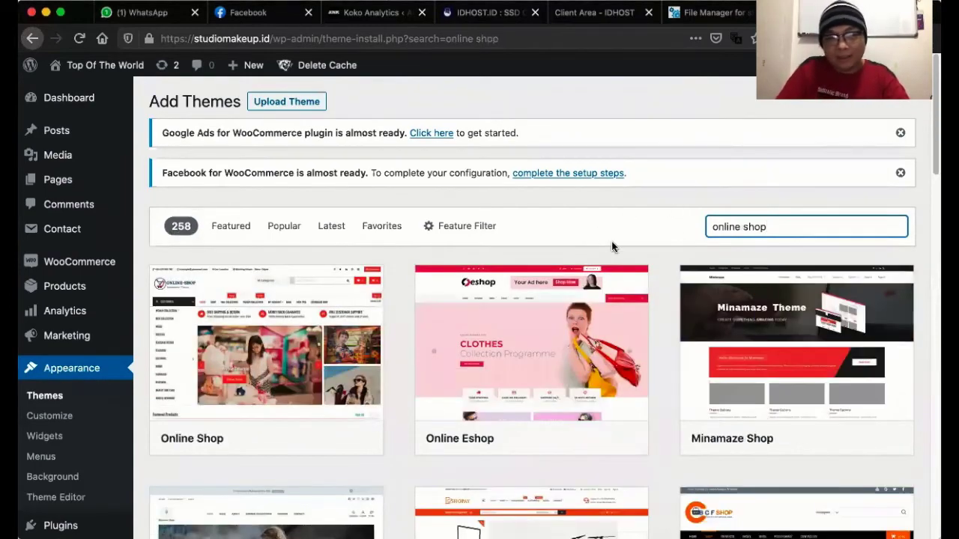
scroll(624, 240, down, 3)
scroll(624, 240, down, 7)
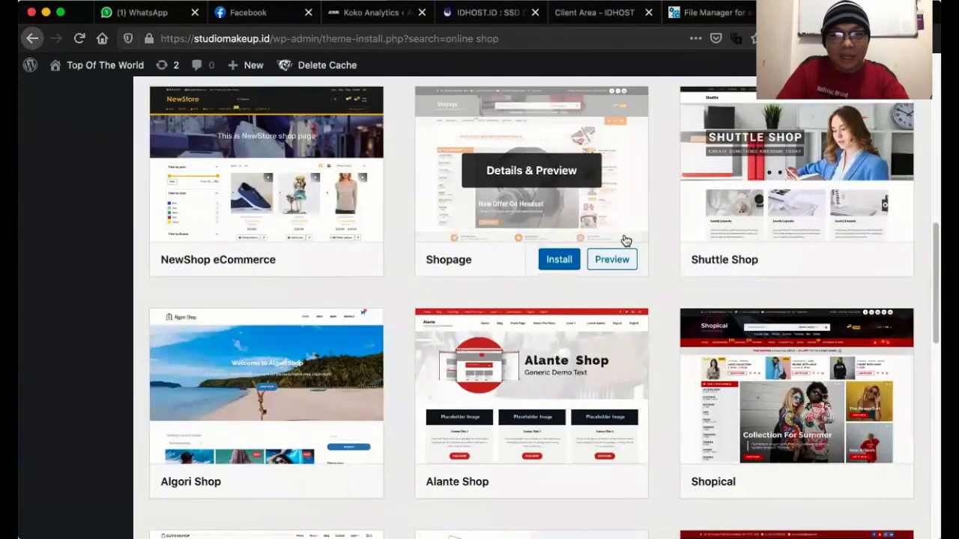
scroll(626, 240, down, 7)
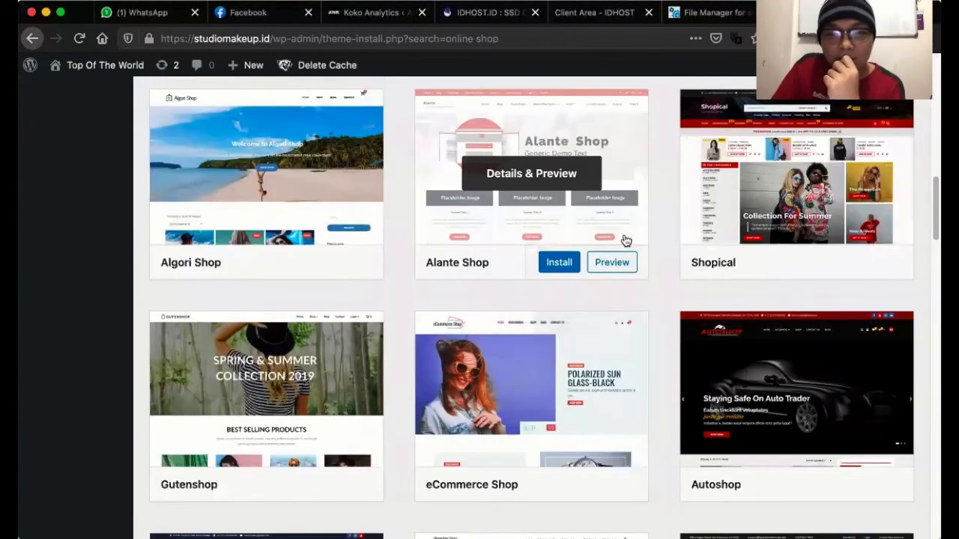
scroll(626, 241, down, 5)
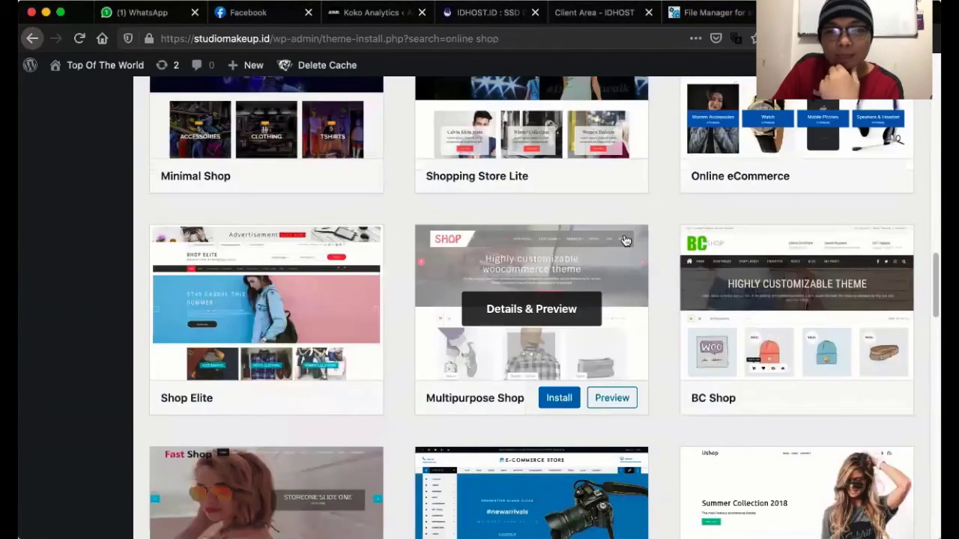
scroll(626, 240, down, 1)
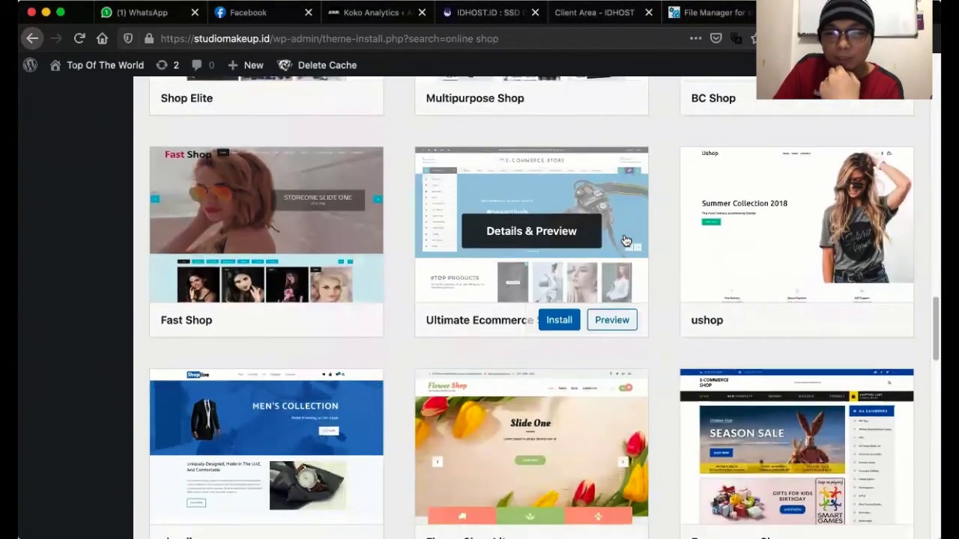
scroll(621, 240, down, 3)
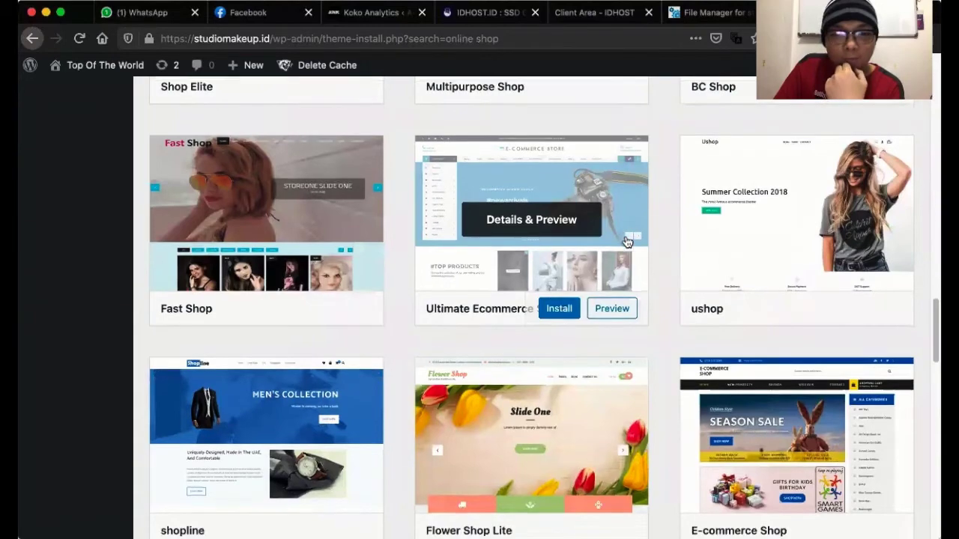
scroll(626, 241, down, 3)
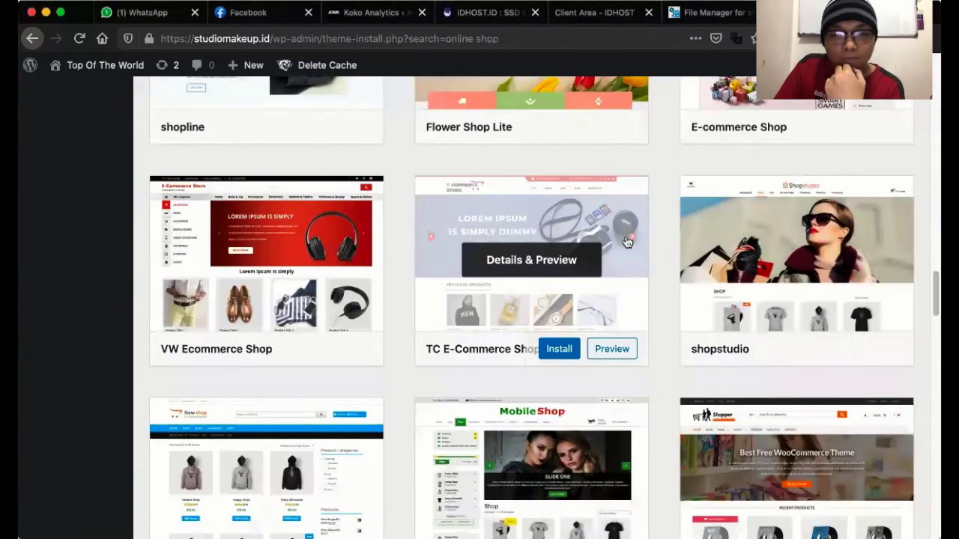
scroll(627, 241, down, 2)
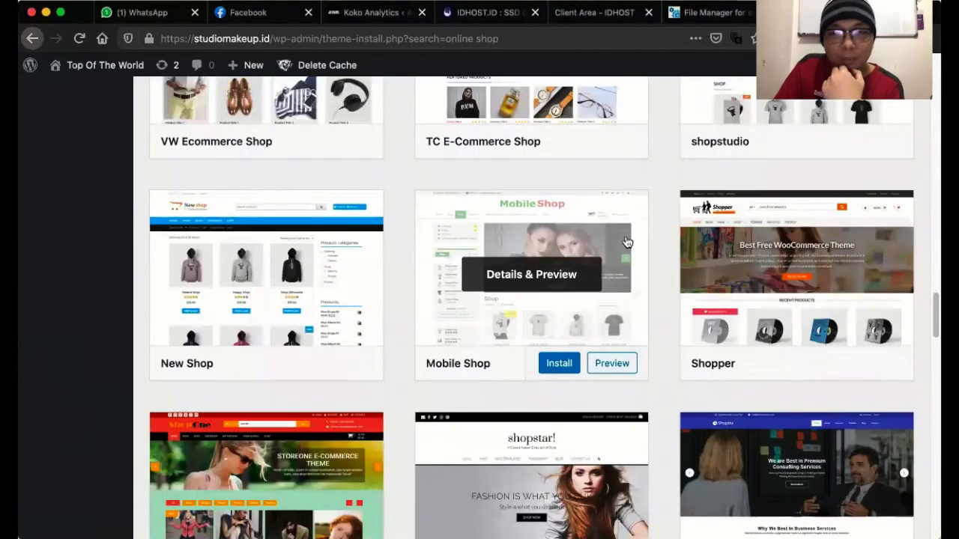
scroll(627, 242, up, 2)
scroll(627, 241, down, 4)
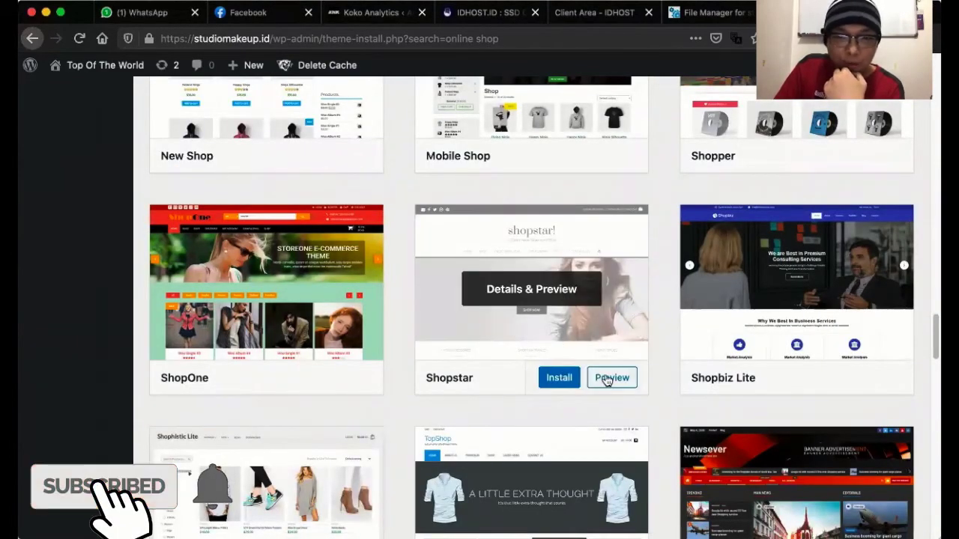
Preview the Shopstar theme and scroll through its demo posts
click(606, 379)
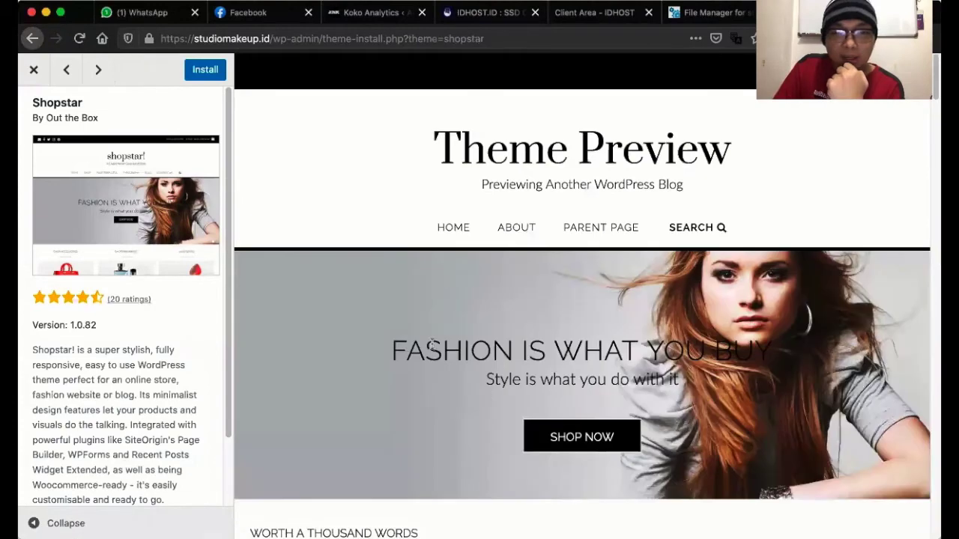
scroll(431, 344, down, 5)
scroll(431, 344, down, 15)
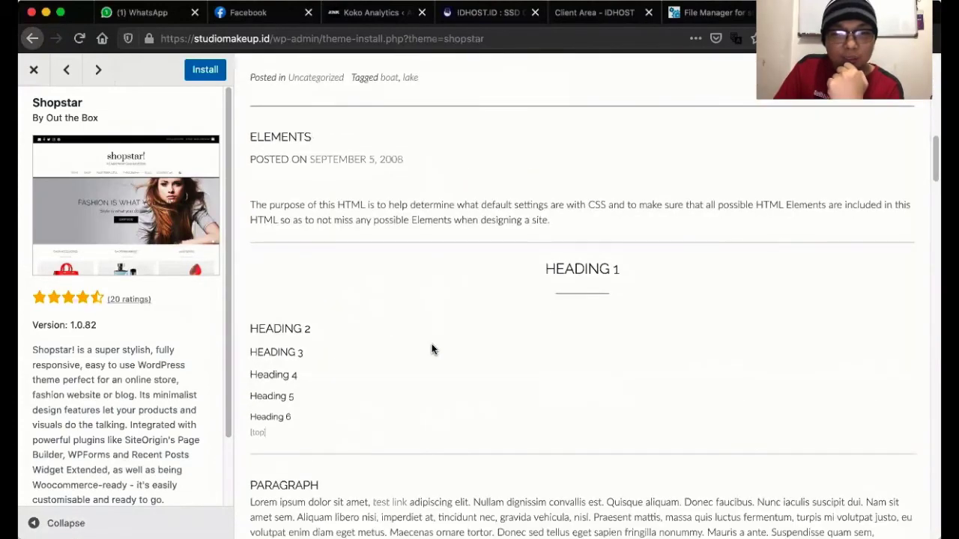
scroll(431, 344, down, 1)
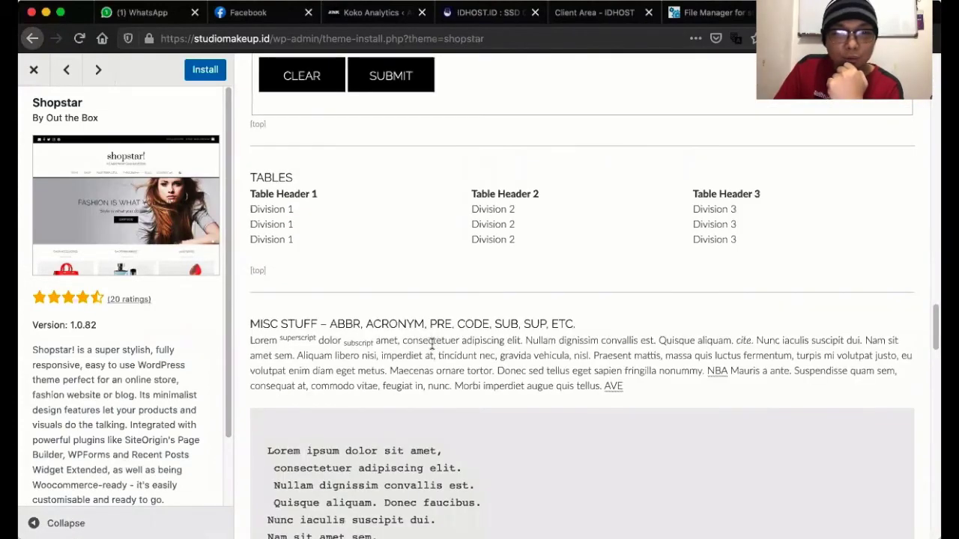
scroll(432, 343, down, 20)
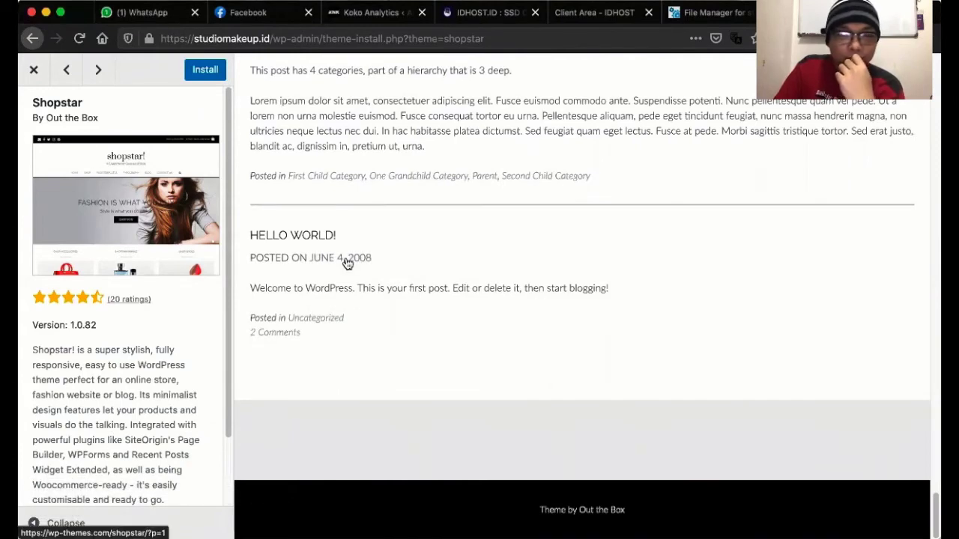
scroll(347, 262, up, 5)
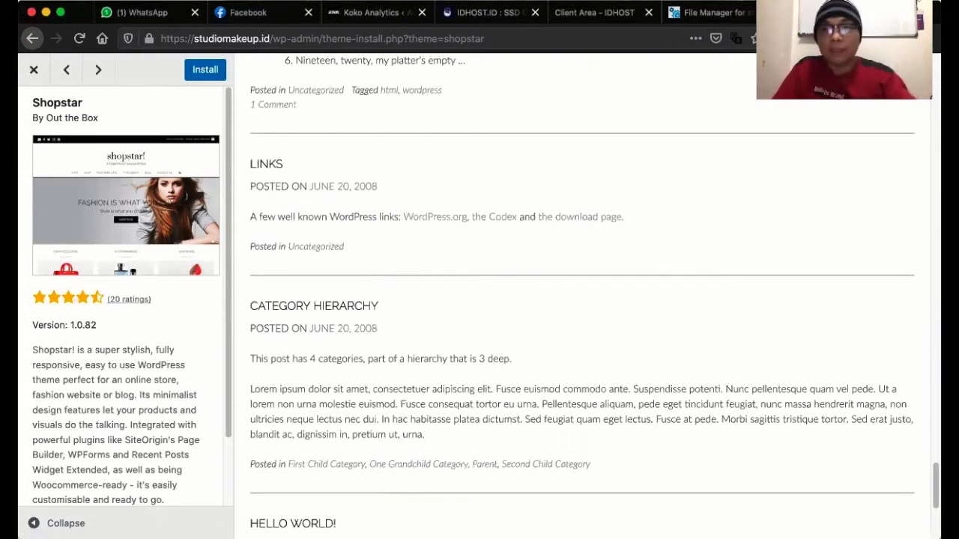
Load the studio-makeup.com reference store in a new browser tab
key(super+t)
text(studiomake-up.com/)
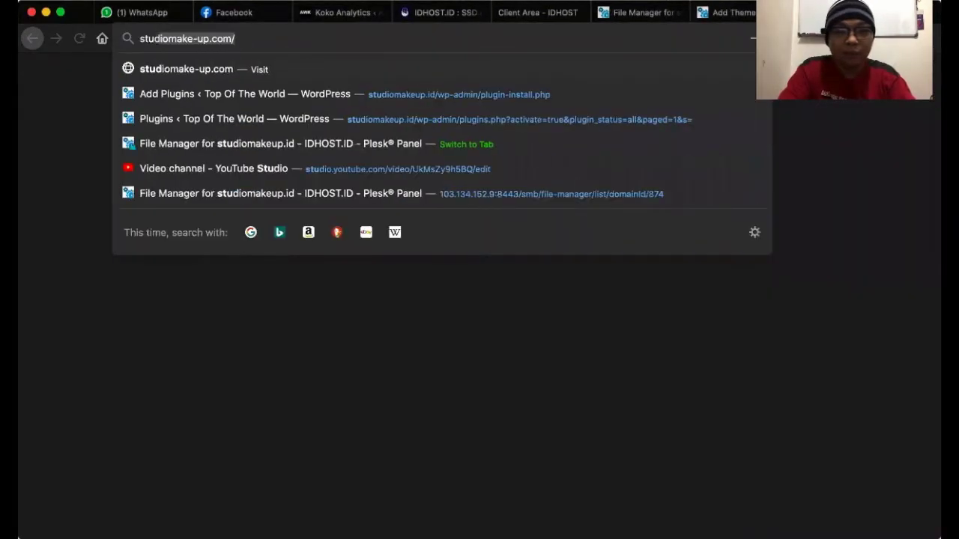
key(Return)
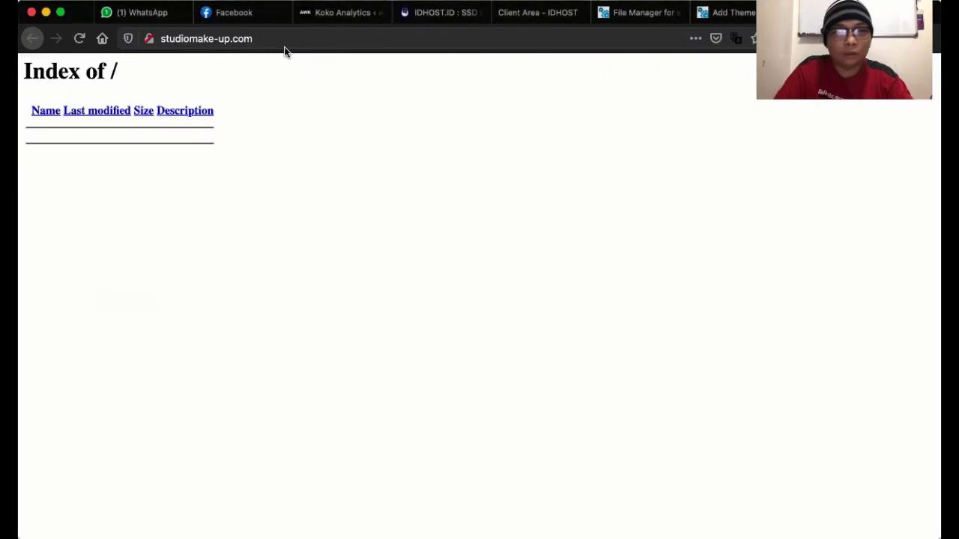
click(225, 34)
text(studio)
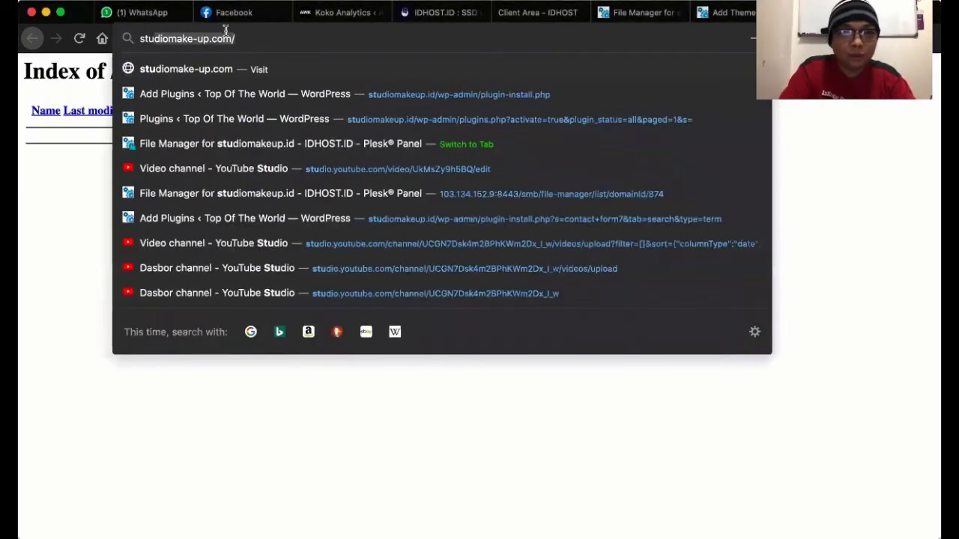
text(m)
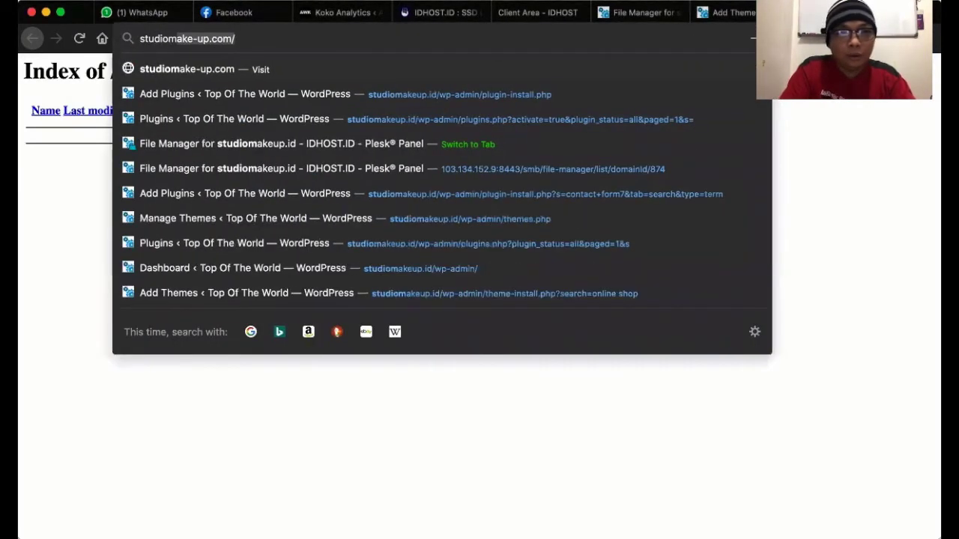
key(BackSpace)
key(BackSpace)
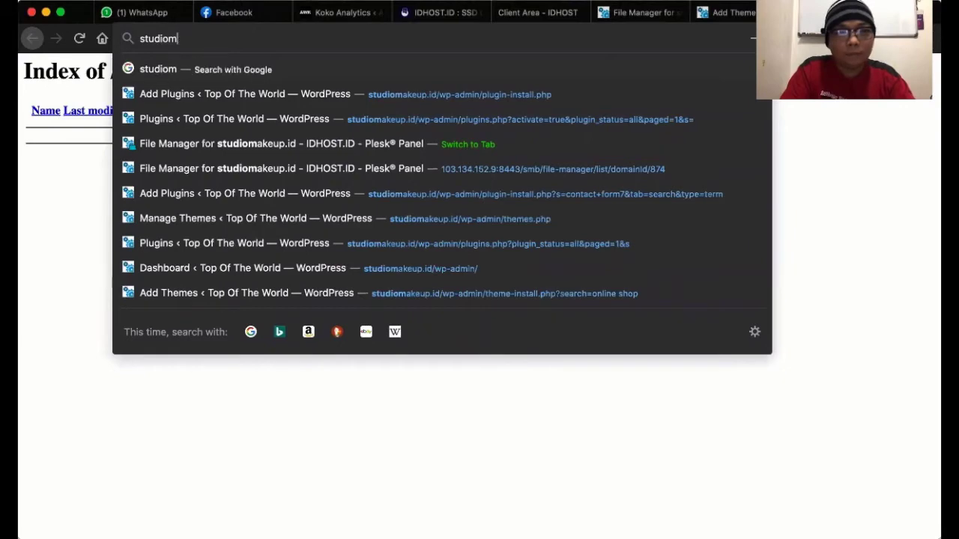
text(-)
key(Return)
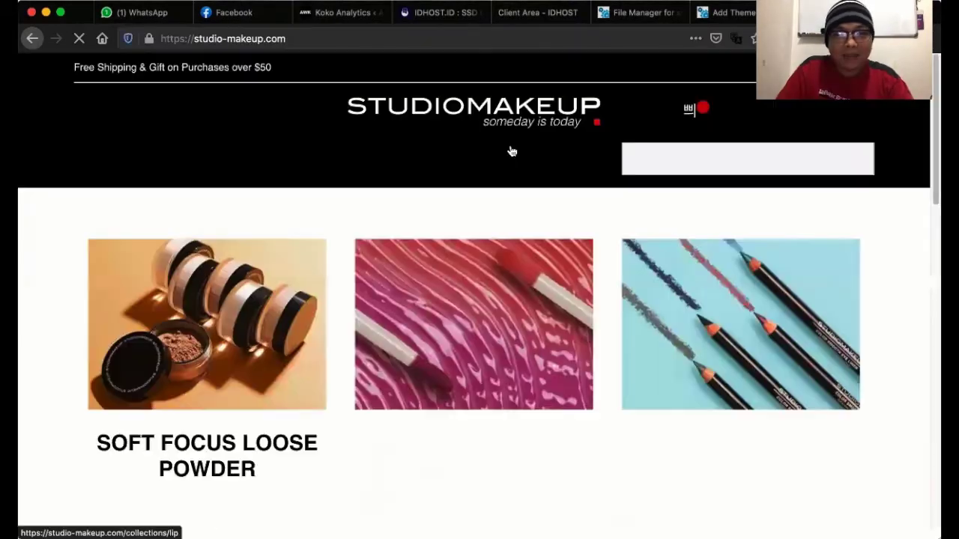
Scroll the store page and accept its cookie notice
scroll(429, 260, down, 15)
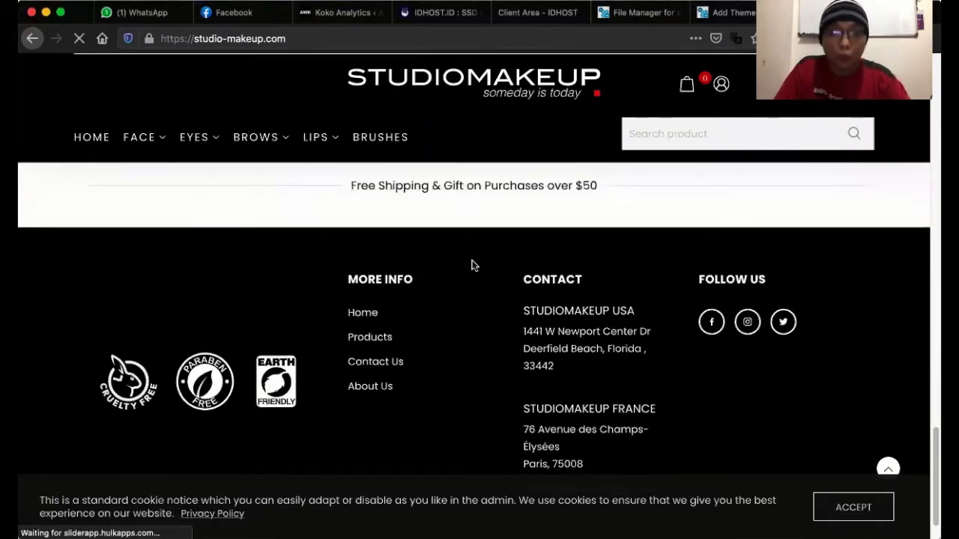
scroll(558, 353, down, 5)
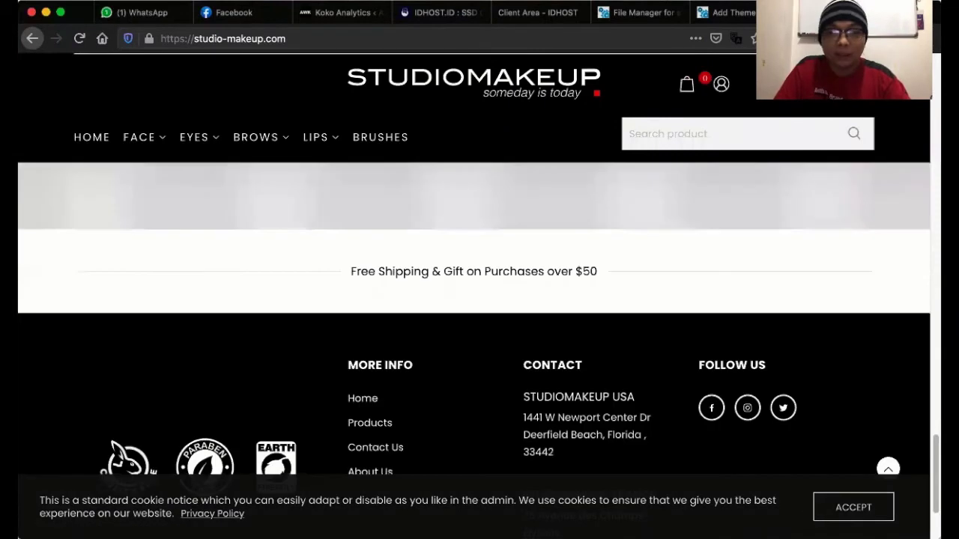
click(824, 509)
scroll(520, 470, down, 3)
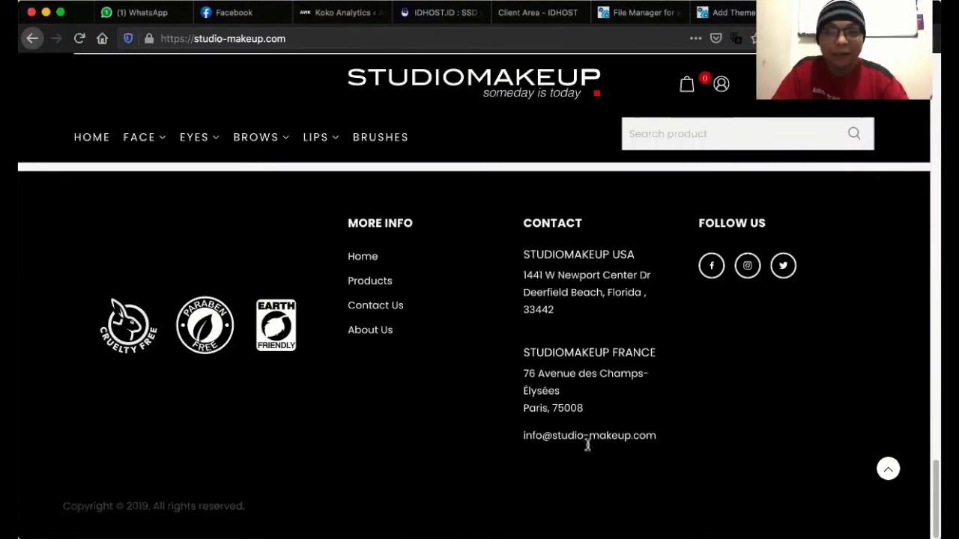
scroll(589, 448, up, 20)
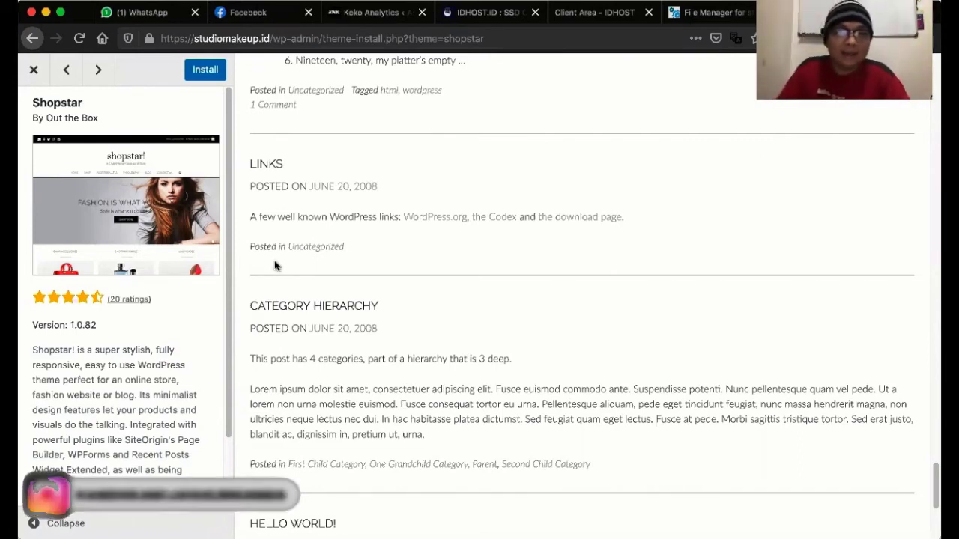
Install the Shopstar theme from its preview and activate it
scroll(337, 238, up, 10)
scroll(337, 238, up, 15)
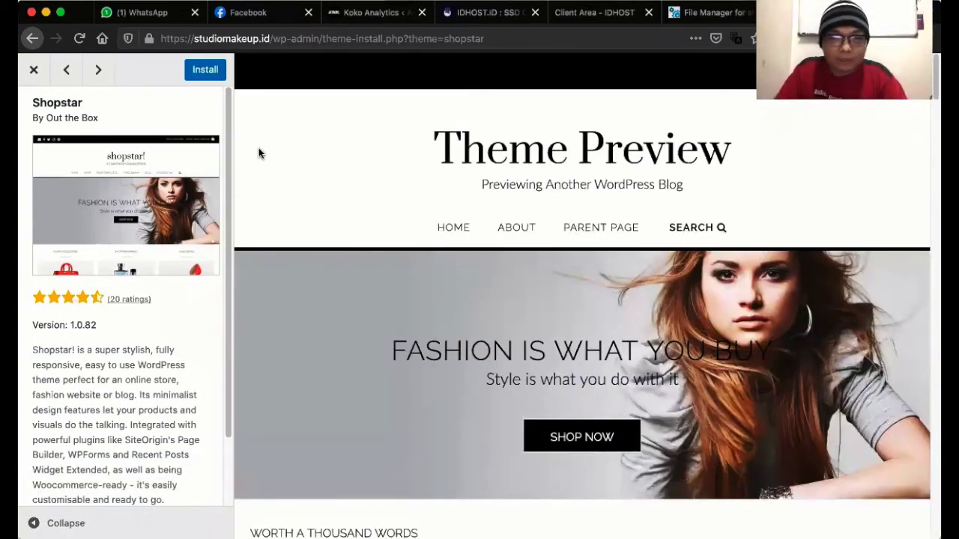
click(213, 71)
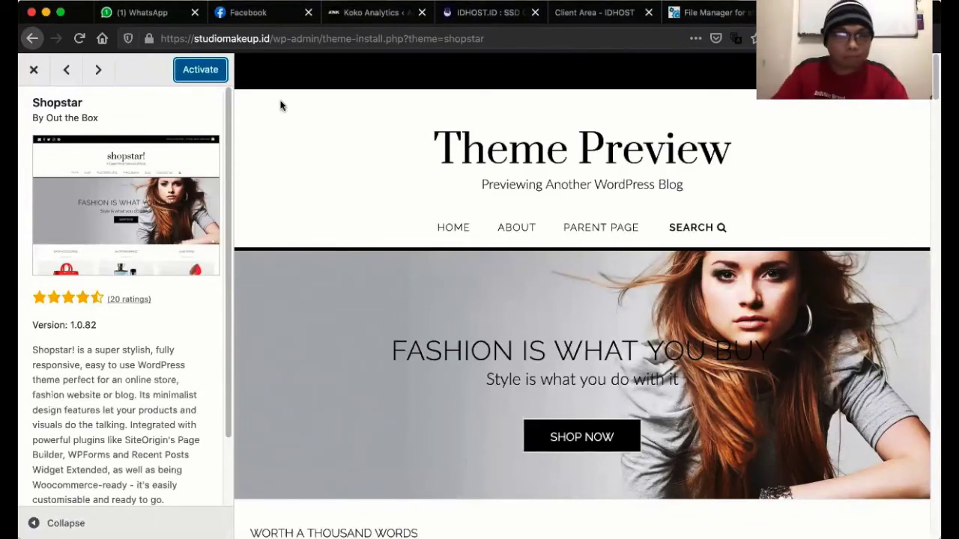
click(203, 69)
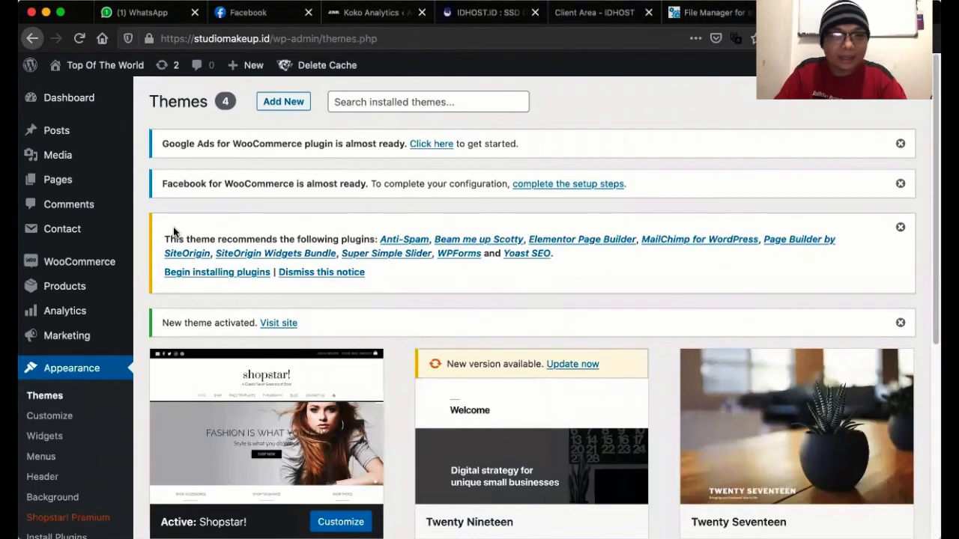
Dismiss Shopstar's recommended-plugins notice and return to the Plesk File Manager
click(346, 271)
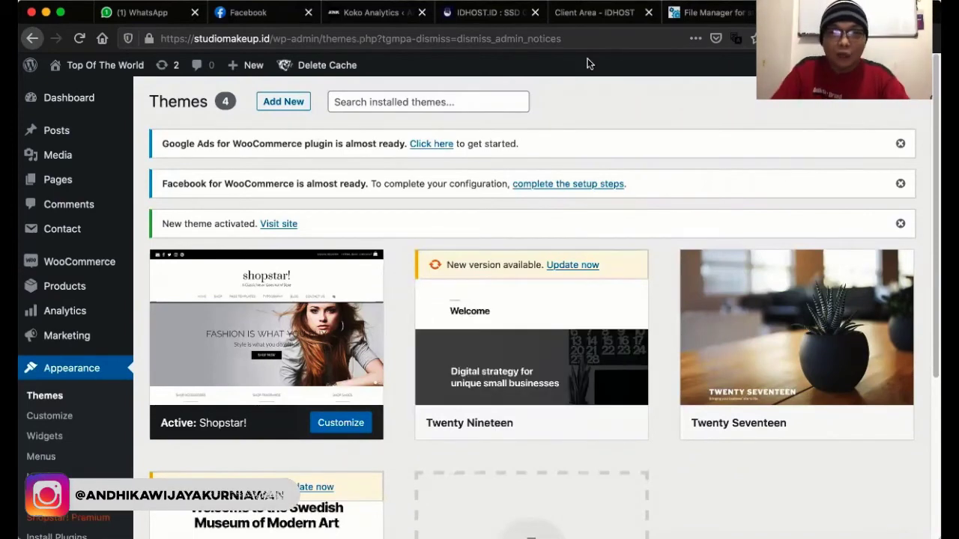
click(717, 14)
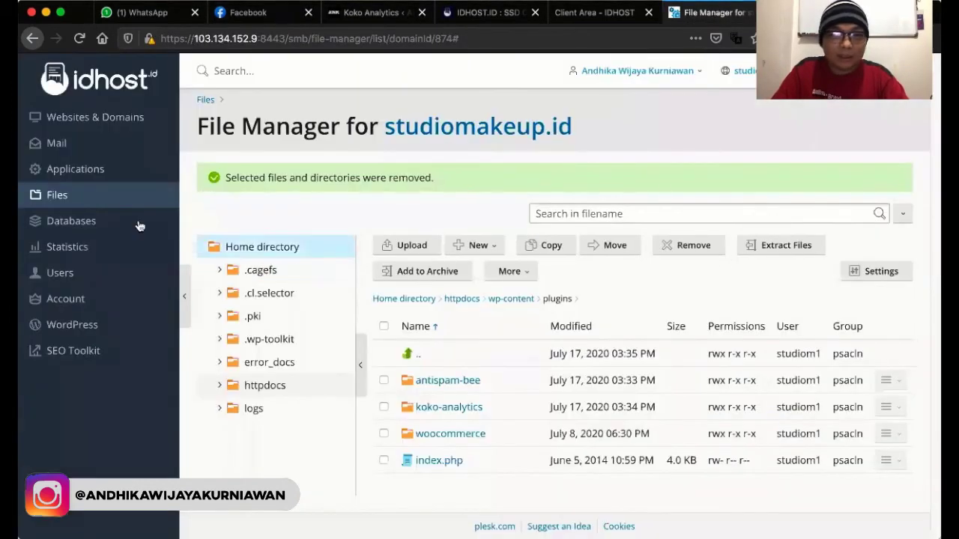
Check studiomakeup.id disk usage (1.1 MB of 1 GB) in Websites & Domains, then return to WordPress
click(69, 125)
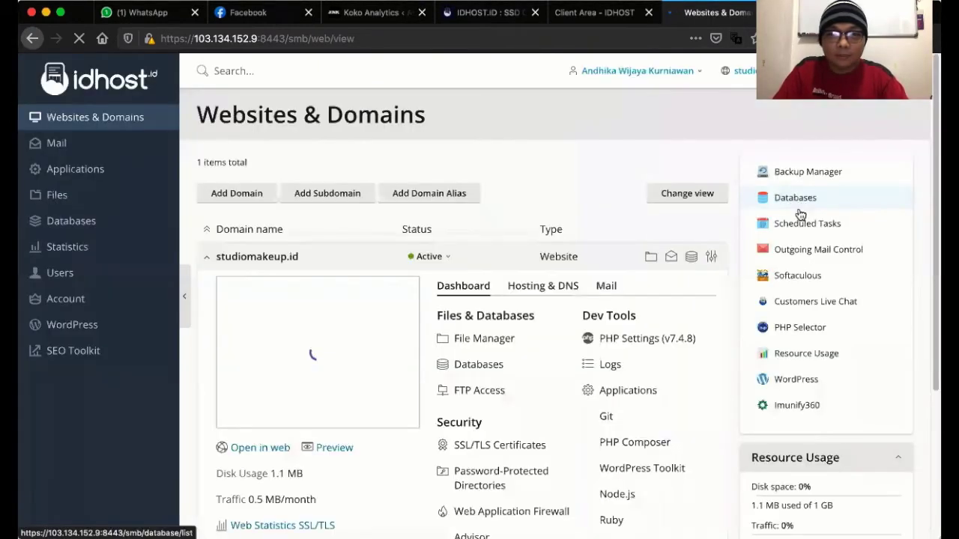
scroll(801, 224, down, 5)
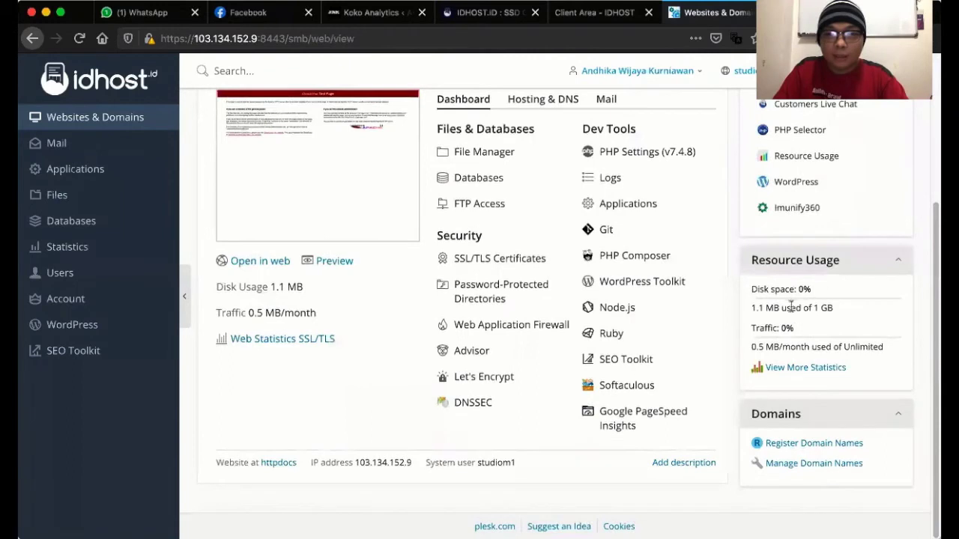
drag(754, 308, 841, 312)
click(843, 313)
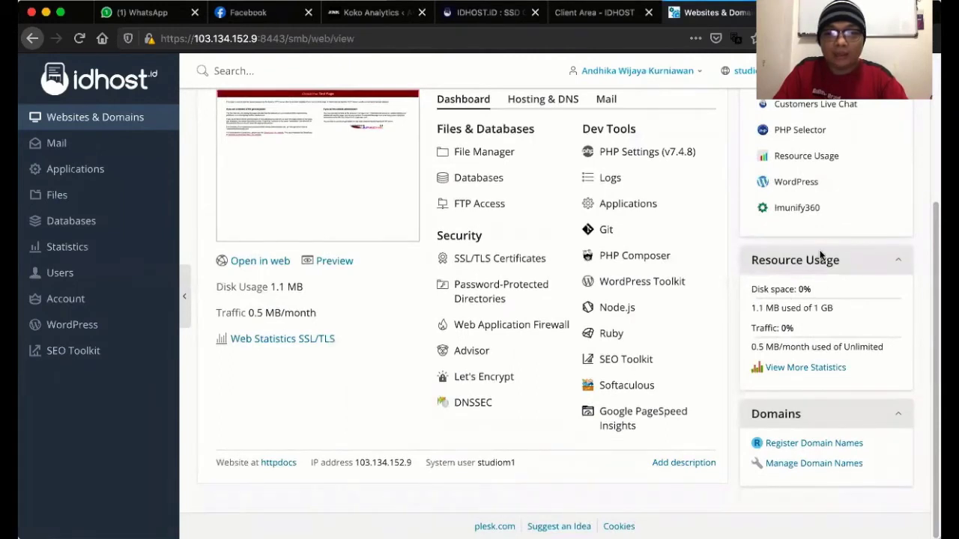
click(594, 12)
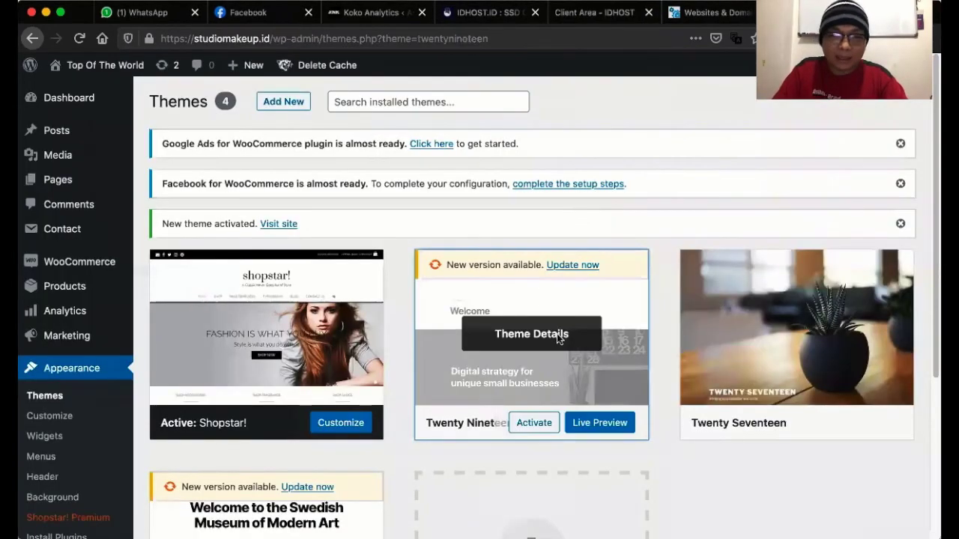
Delete the Twenty Nineteen and Twenty Twenty themes, leaving Shopstar and Twenty Seventeen
click(557, 334)
click(883, 507)
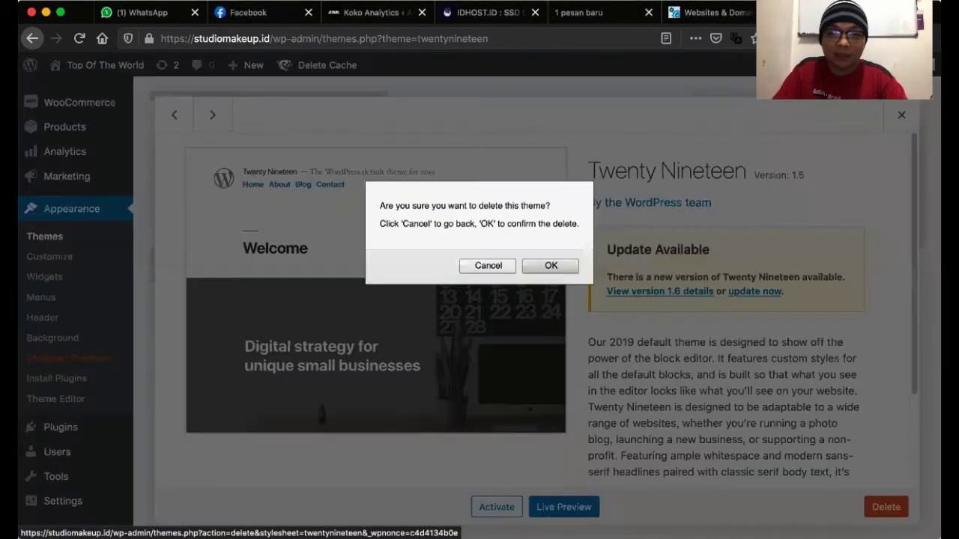
click(540, 270)
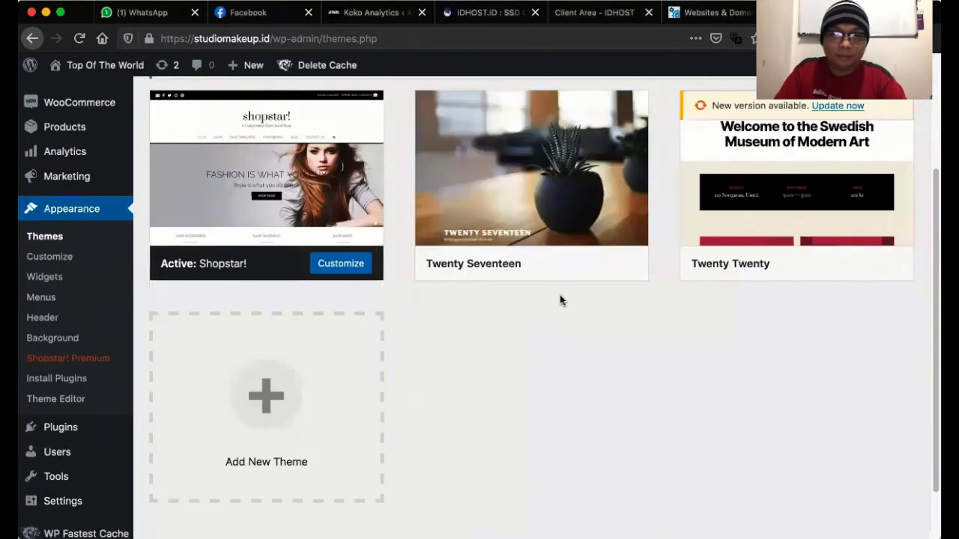
click(800, 175)
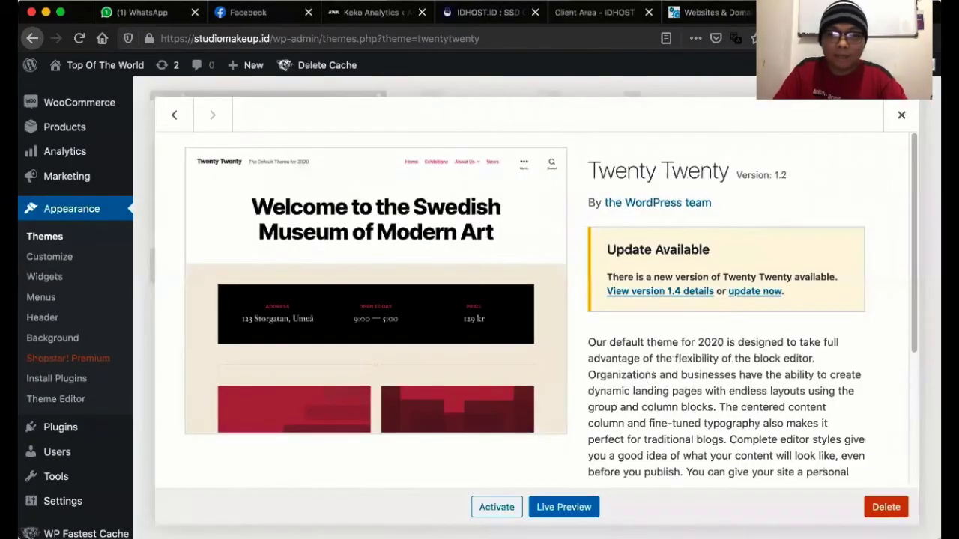
click(886, 507)
click(560, 267)
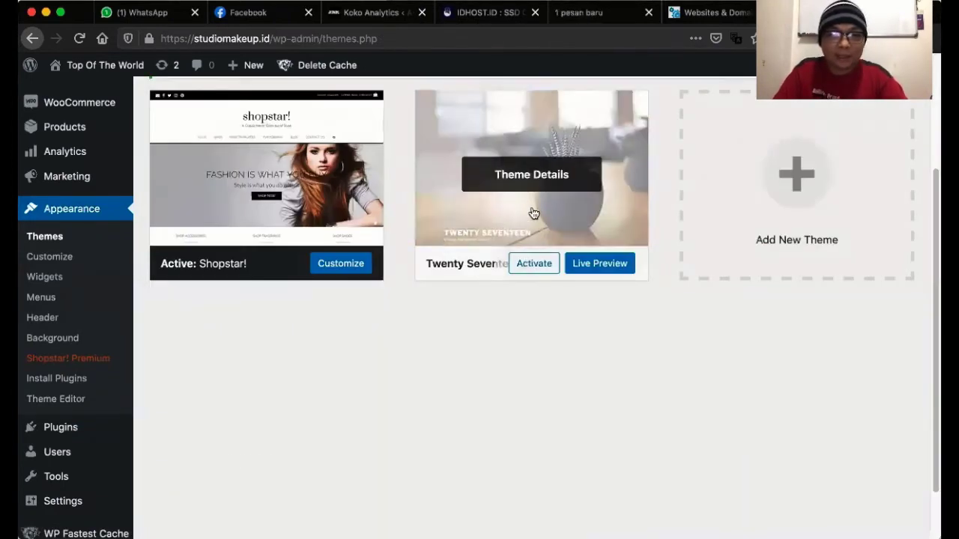
scroll(475, 402, up, 3)
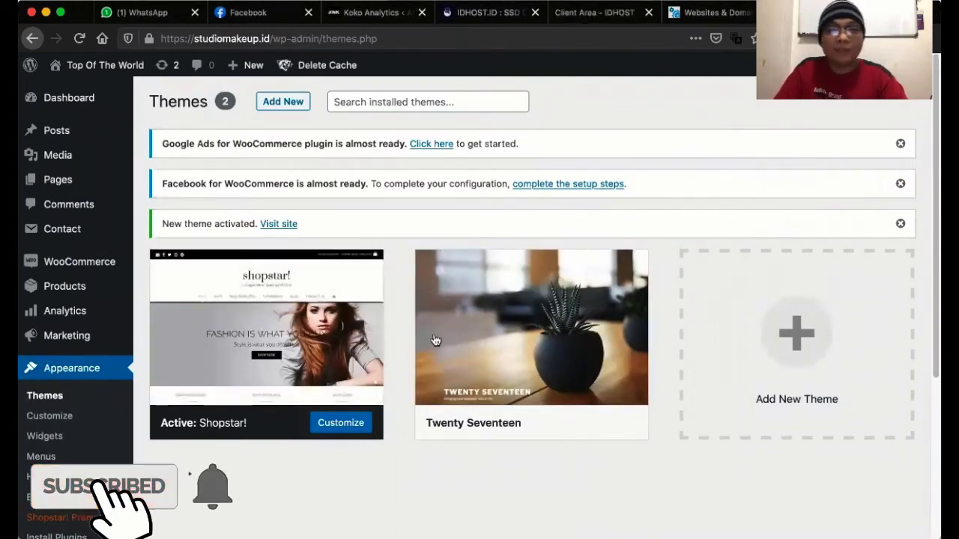
right_click(110, 66)
click(175, 67)
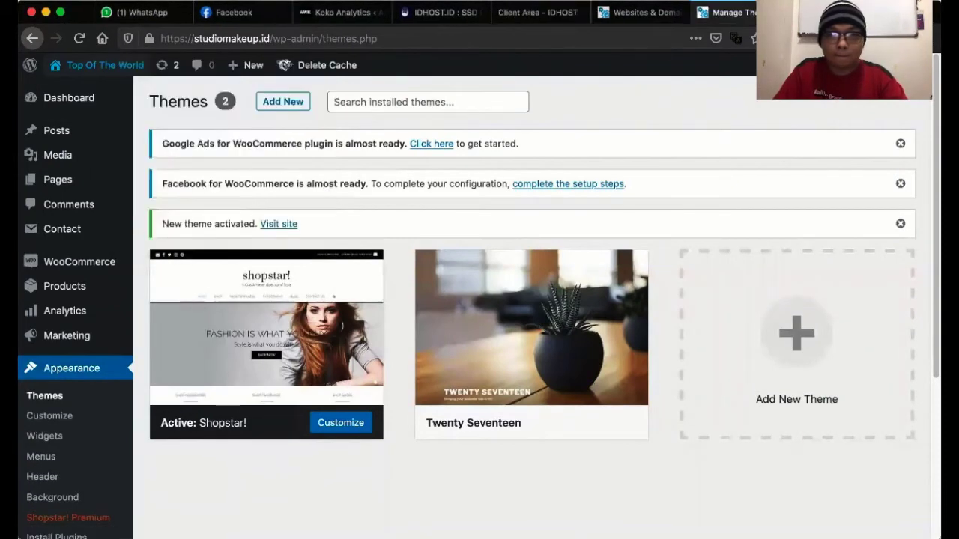
key(ctrl+Tab)
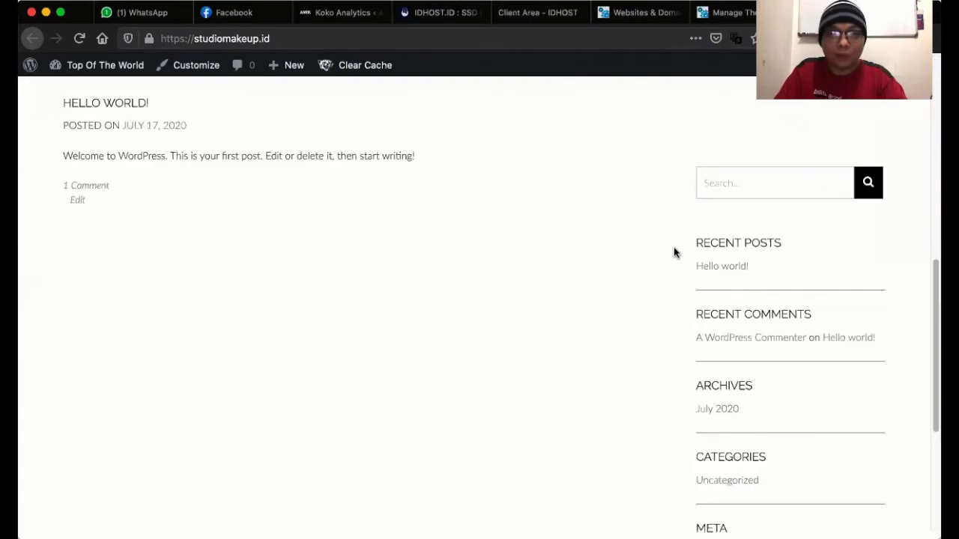
scroll(673, 246, down, 5)
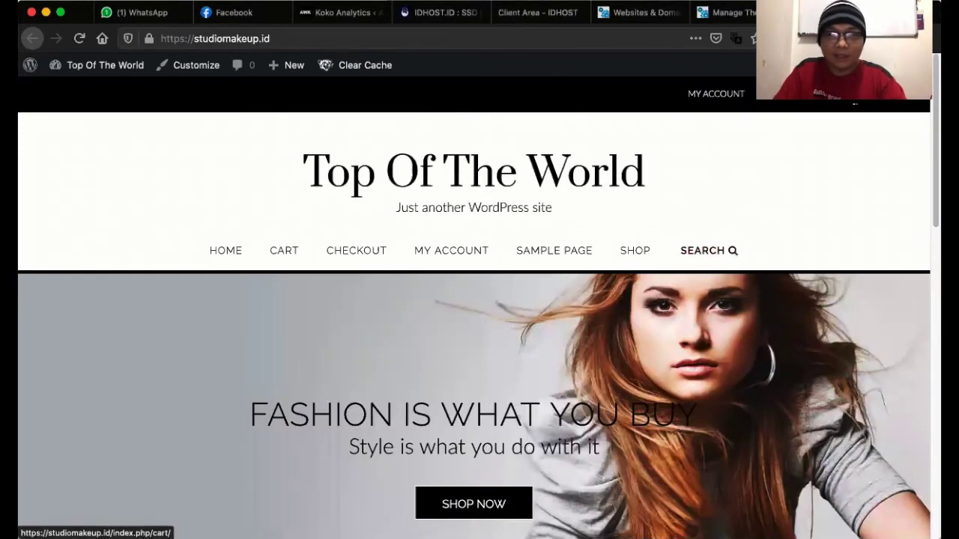
key(super+w)
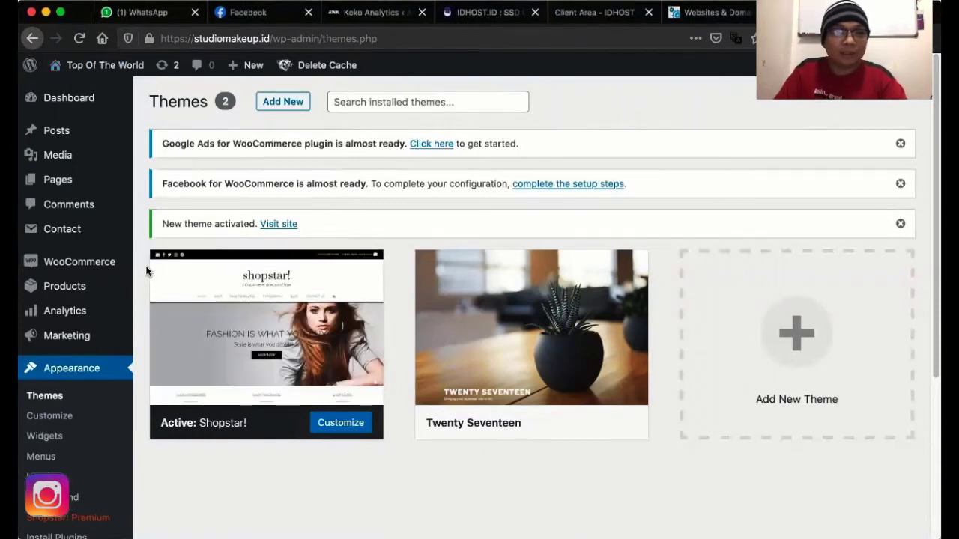
mouse_move(248, 312)
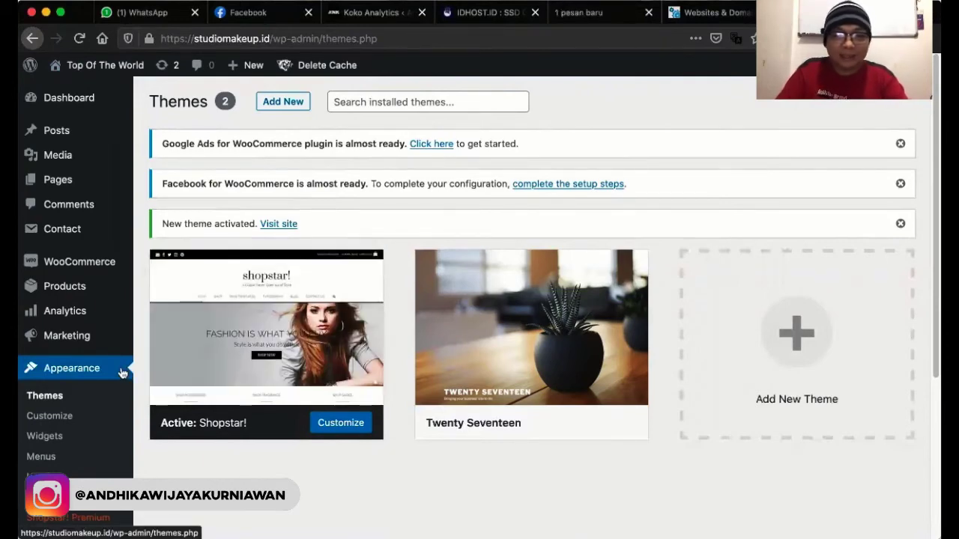
Enable WP Fastest Cache with Preload turned on for the Homepage
scroll(120, 370, down, 5)
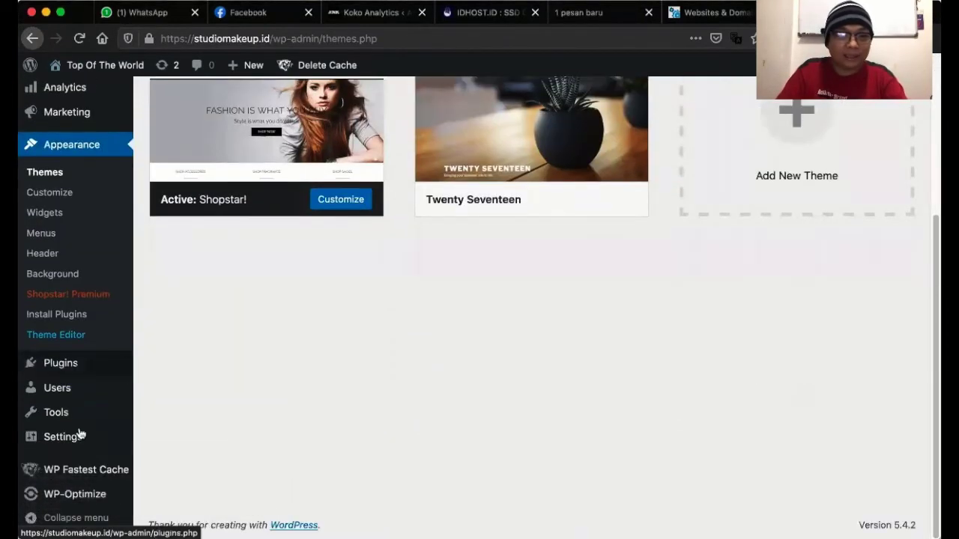
click(75, 472)
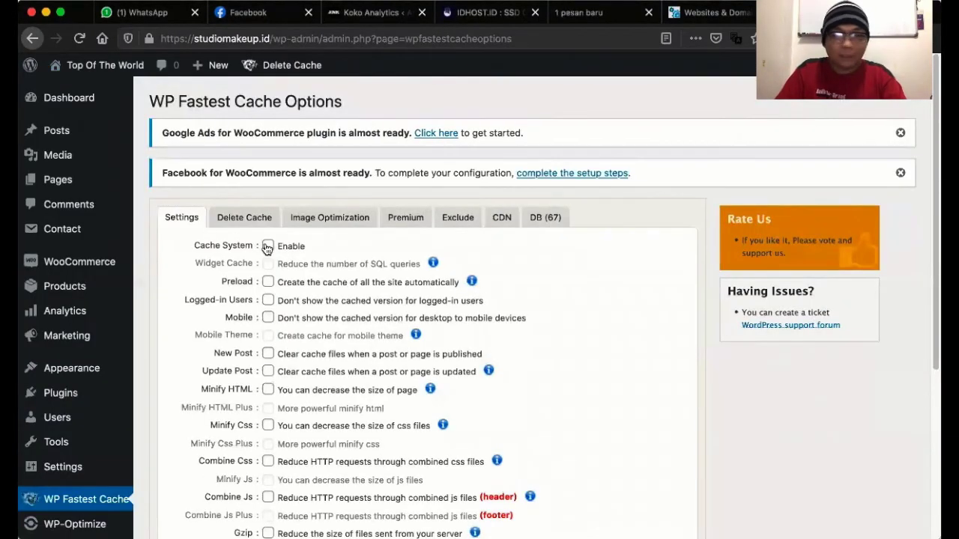
click(268, 281)
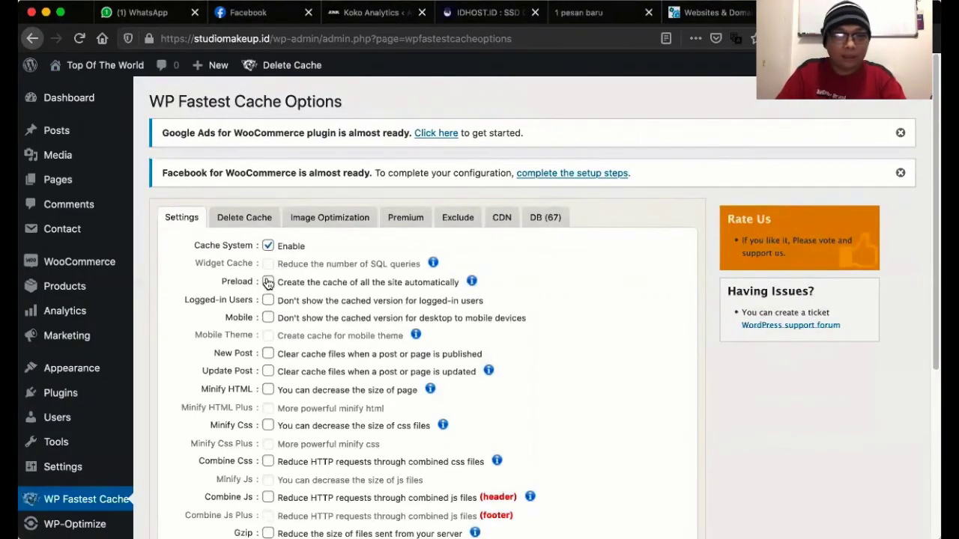
click(364, 209)
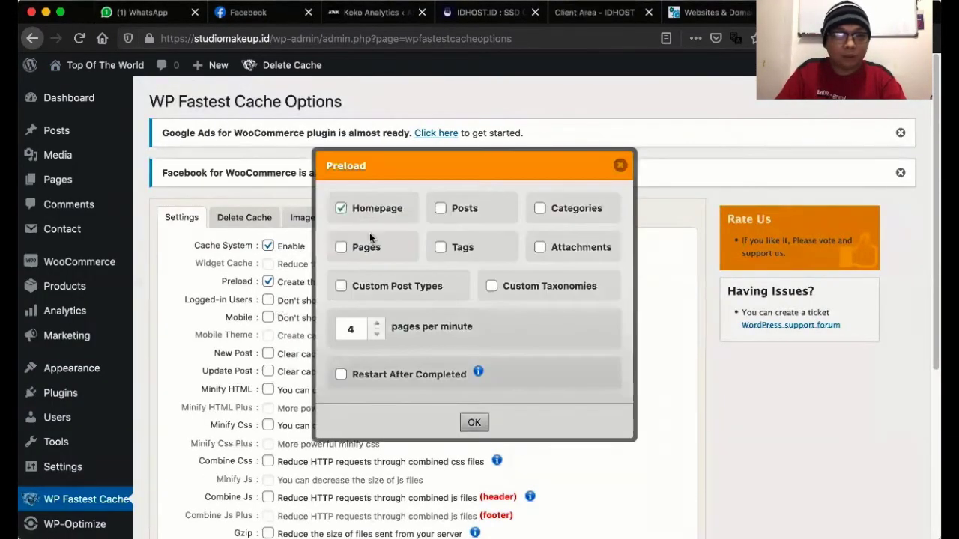
click(474, 423)
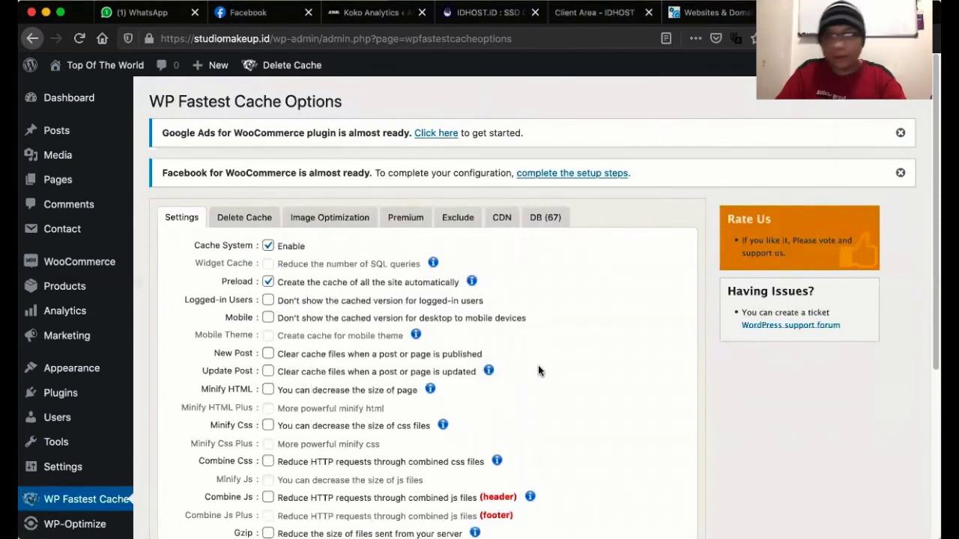
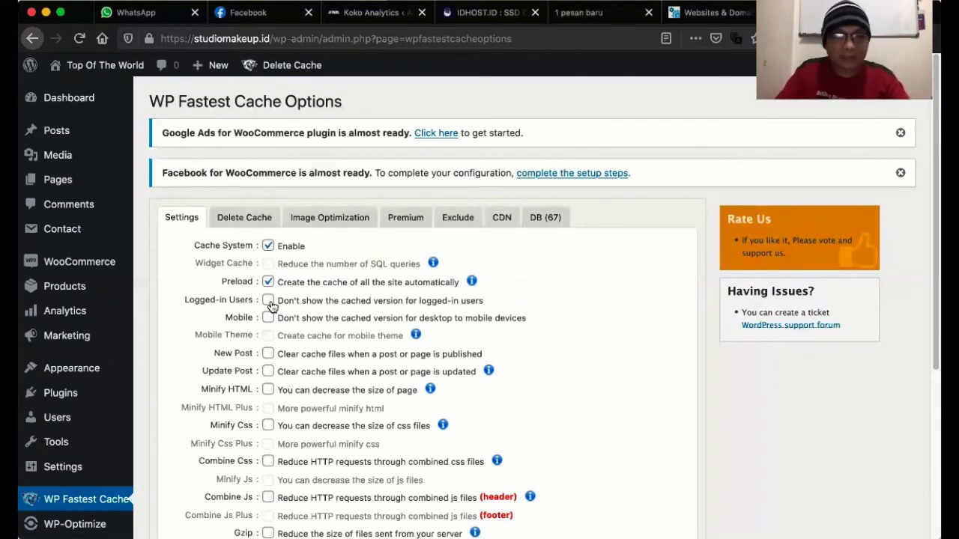
Exclude logged-in users from caching and clear all cache on new and updated posts
click(269, 302)
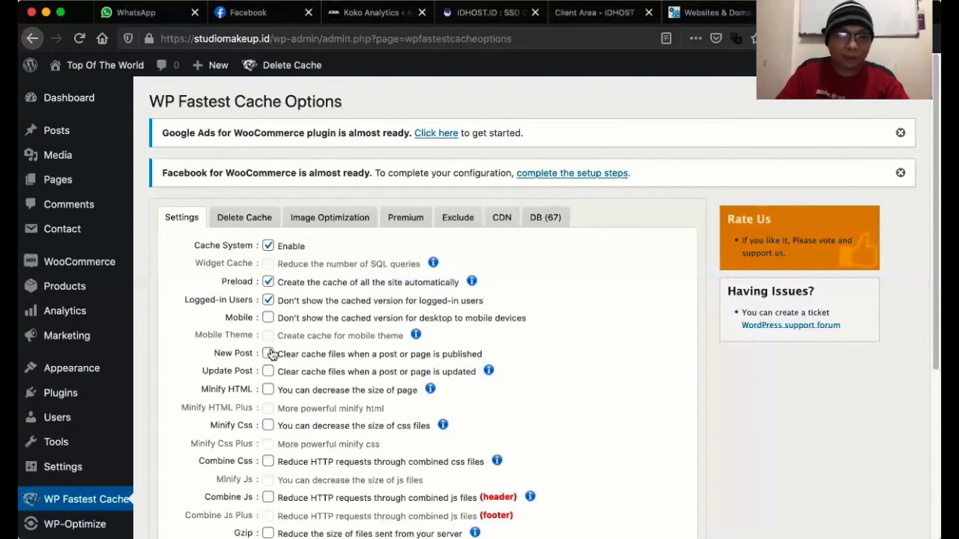
click(268, 353)
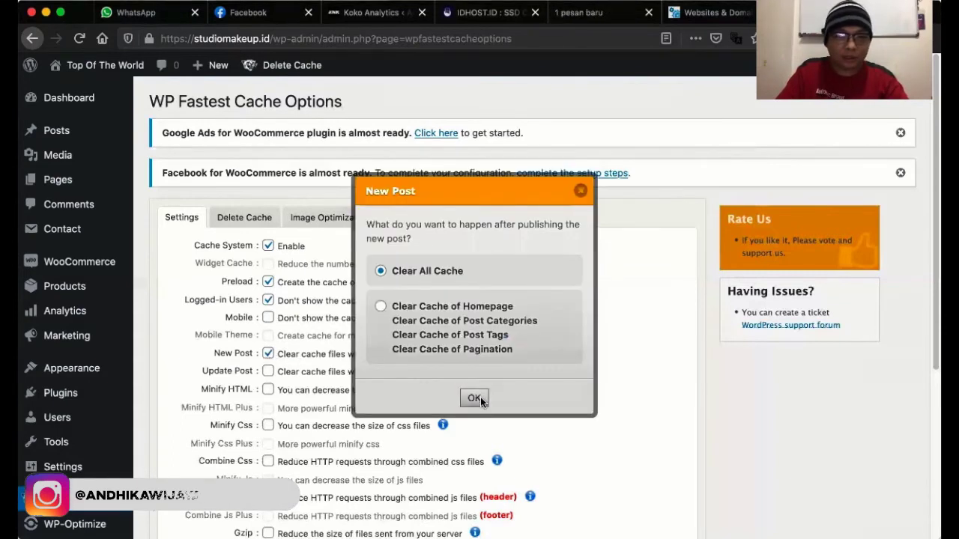
click(475, 398)
click(269, 371)
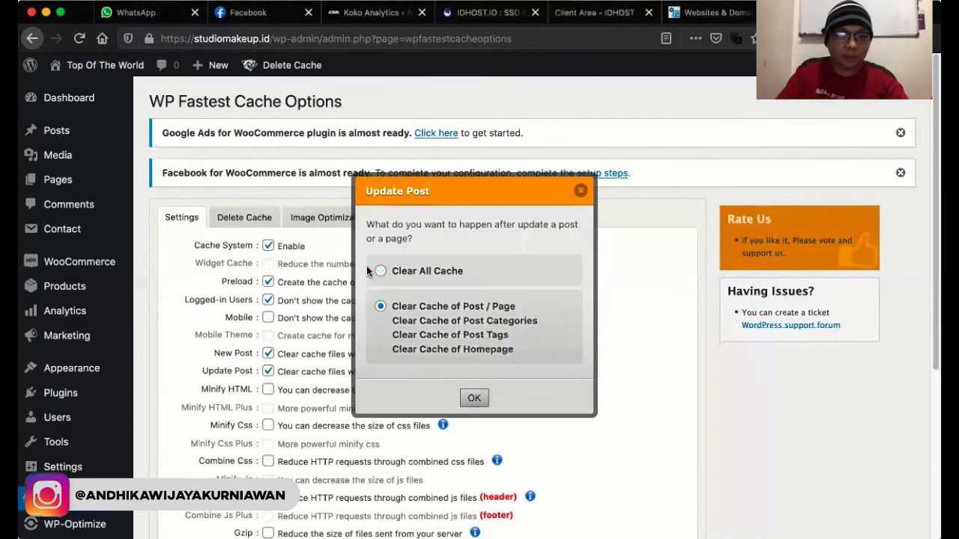
click(379, 271)
click(474, 399)
Enable Minify HTML/Css, Combine Js, Gzip, Browser Caching and Disable Emojis, then submit
click(268, 389)
scroll(297, 406, down, 1)
click(268, 390)
click(267, 461)
scroll(326, 415, down, 3)
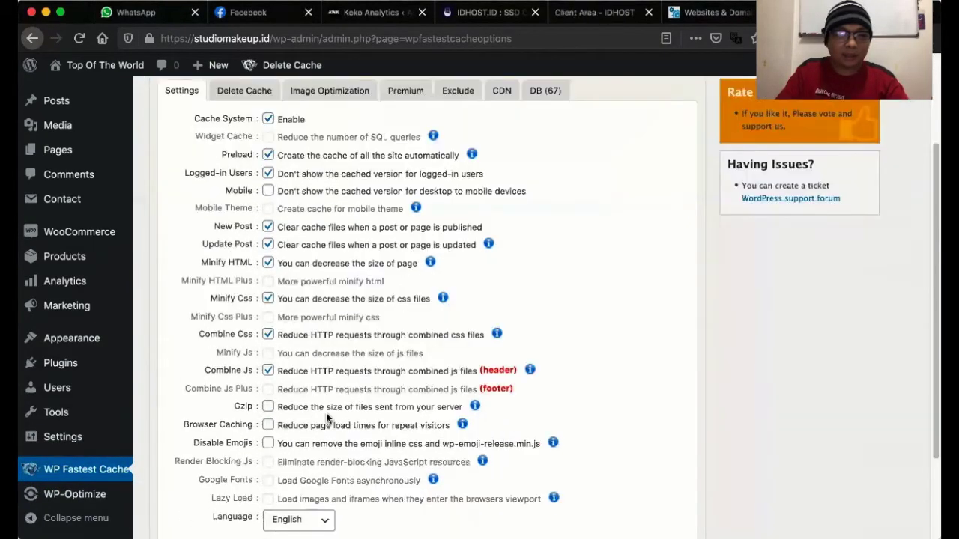
click(268, 407)
click(268, 424)
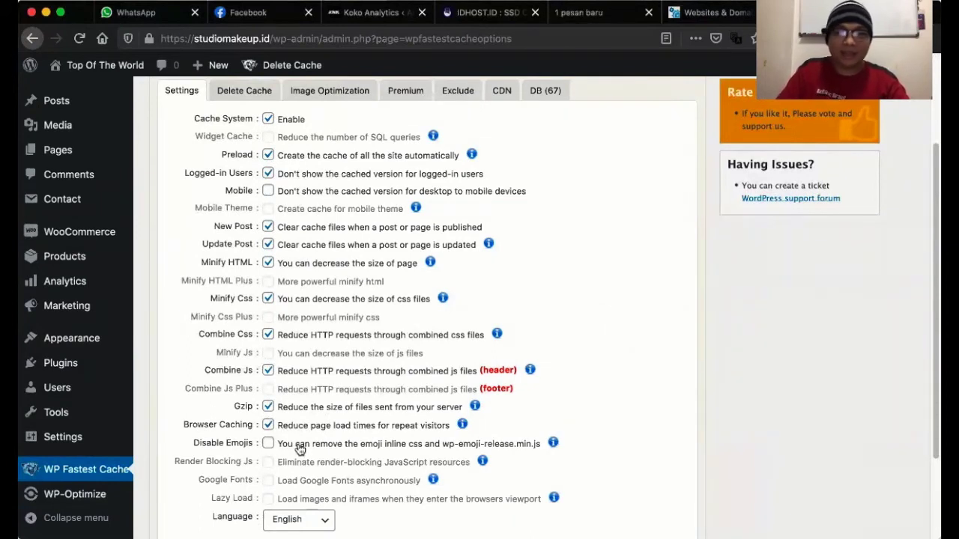
click(268, 443)
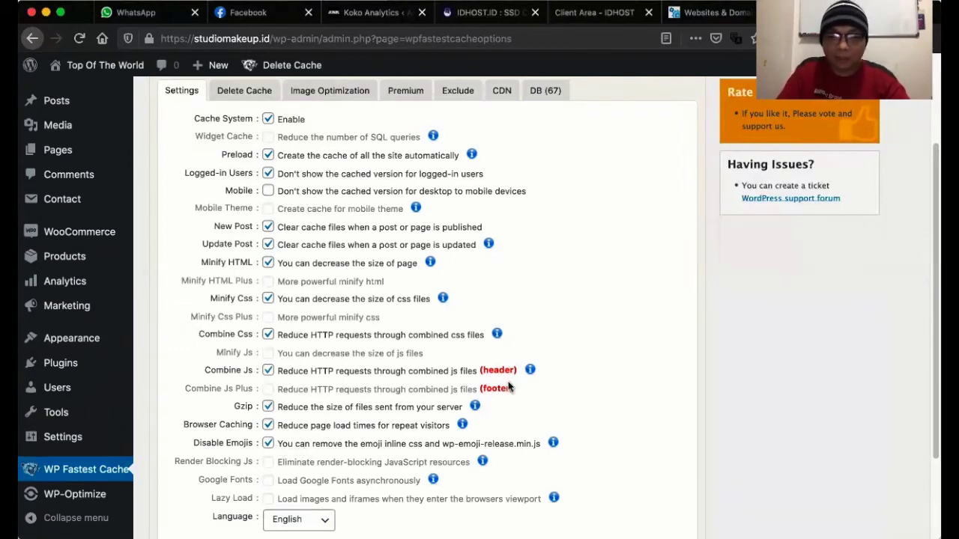
scroll(303, 493, down, 3)
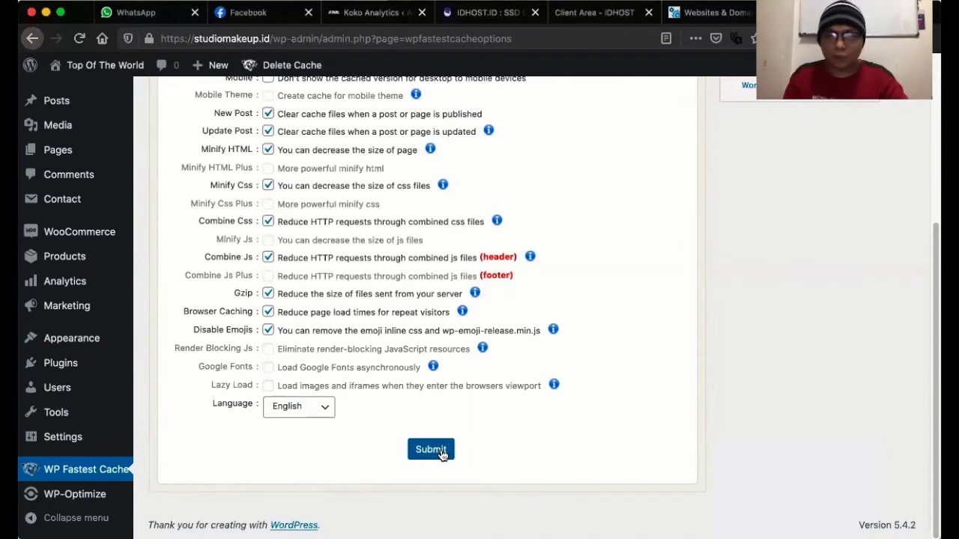
click(431, 449)
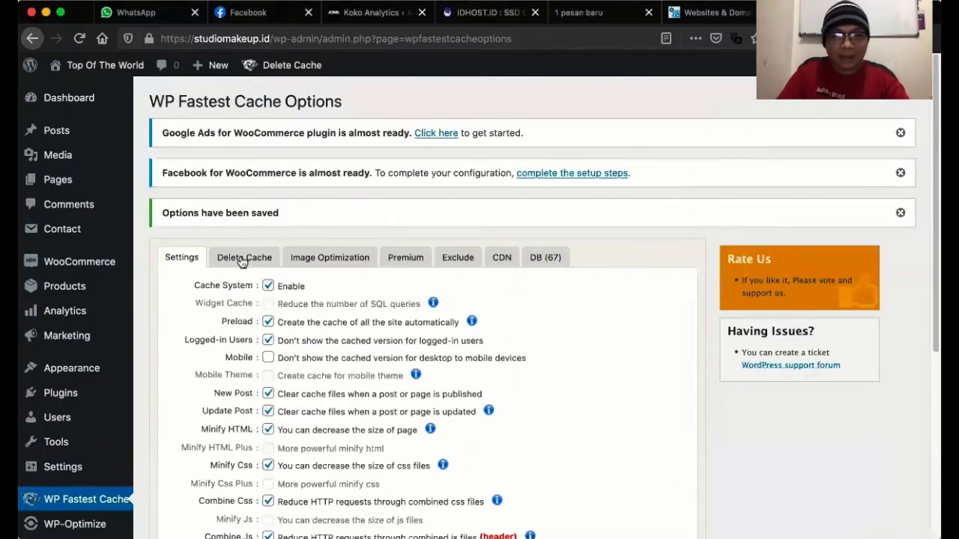
Go to WP Fastest Cache's Delete Cache tab and add a new timeout rule
click(242, 258)
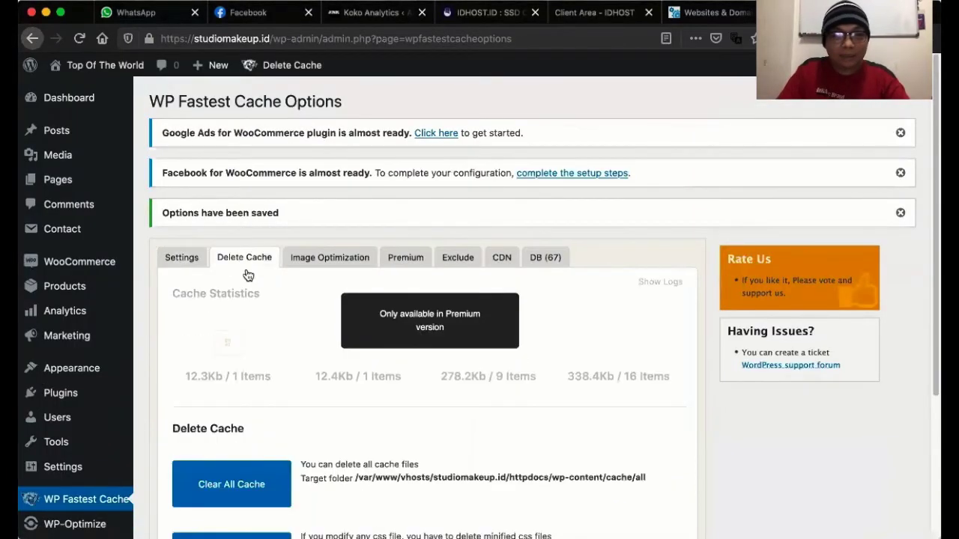
click(177, 261)
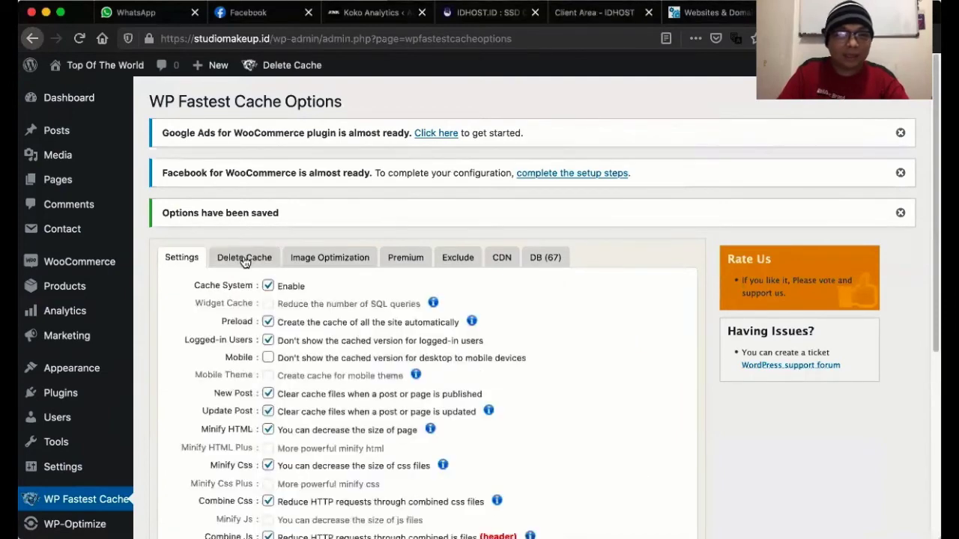
click(244, 259)
scroll(346, 406, down, 3)
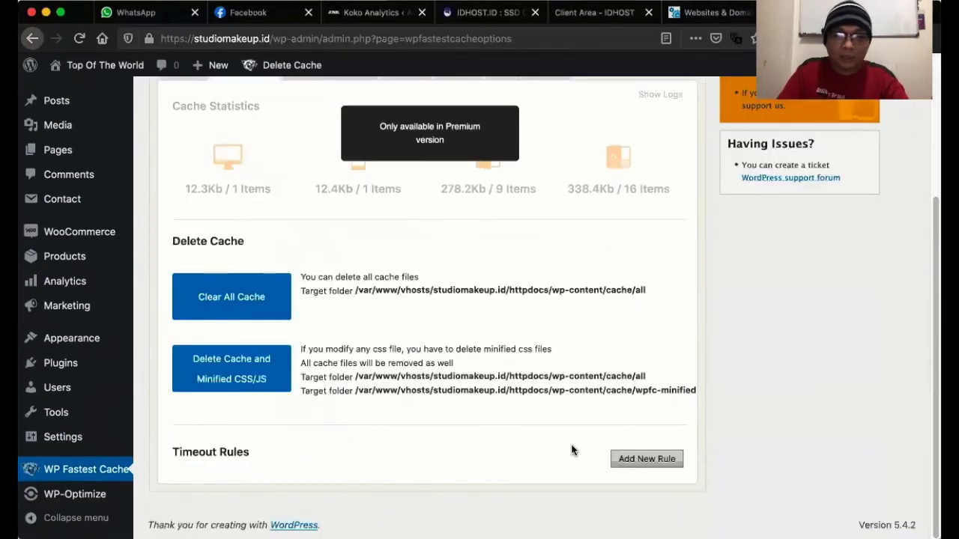
click(638, 460)
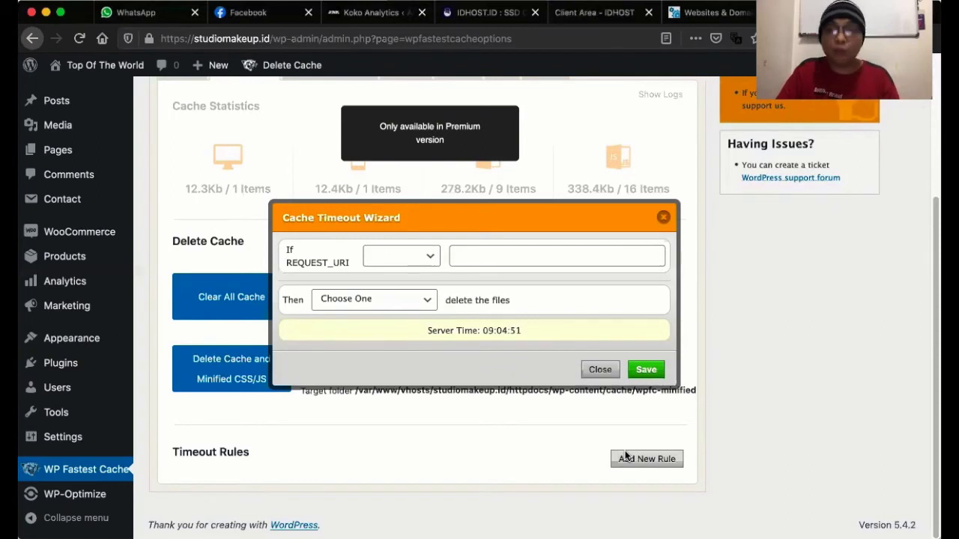
Set the rule to cover all URLs once a day and save it
click(412, 262)
click(411, 266)
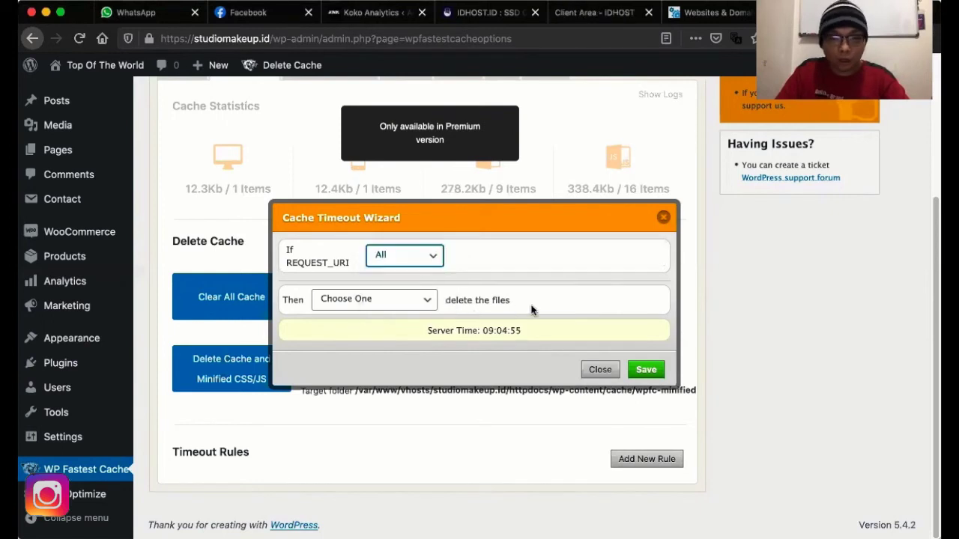
click(386, 303)
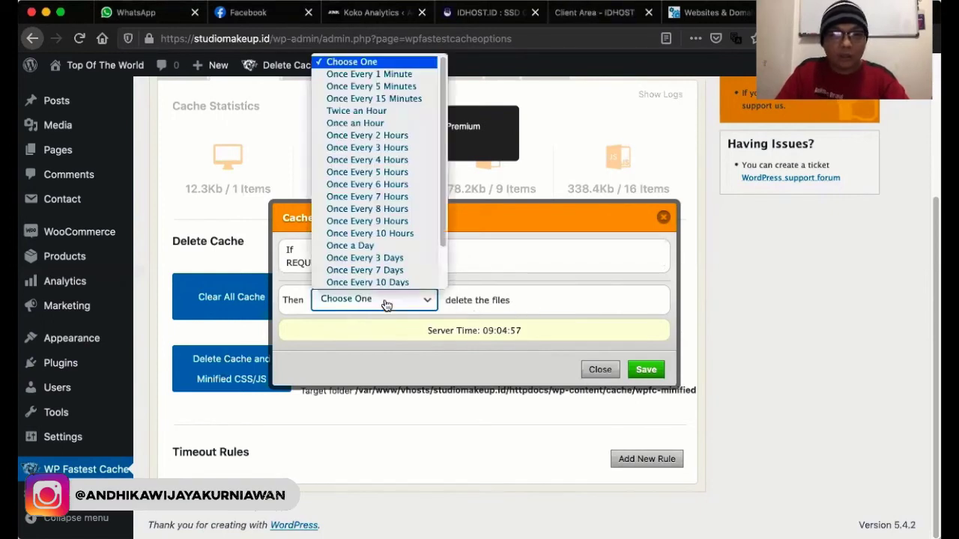
click(378, 245)
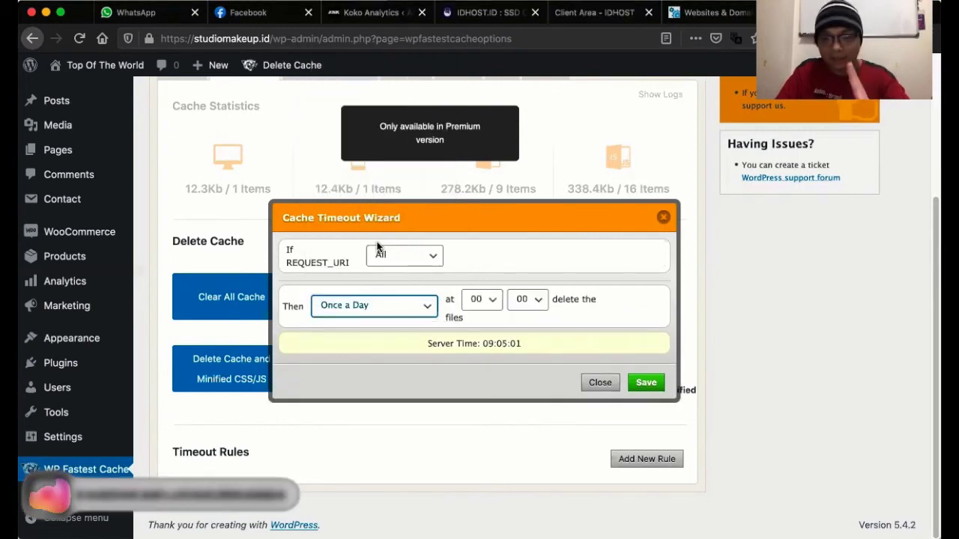
click(646, 384)
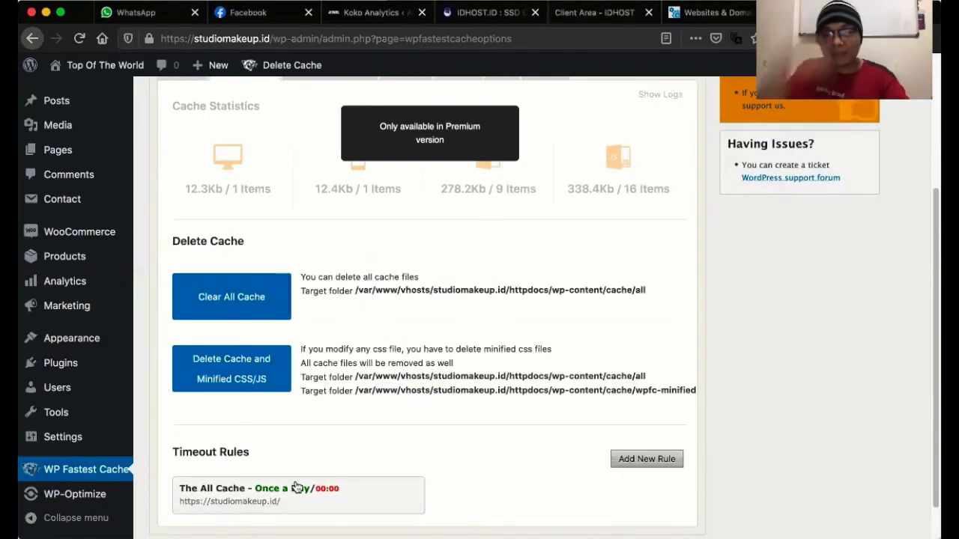
scroll(355, 377, up, 5)
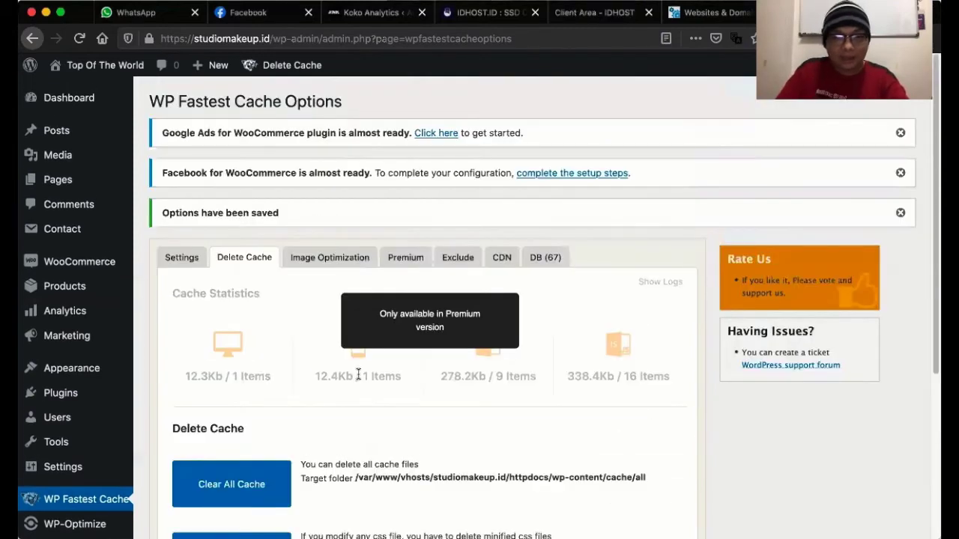
scroll(369, 390, down, 4)
scroll(360, 417, up, 5)
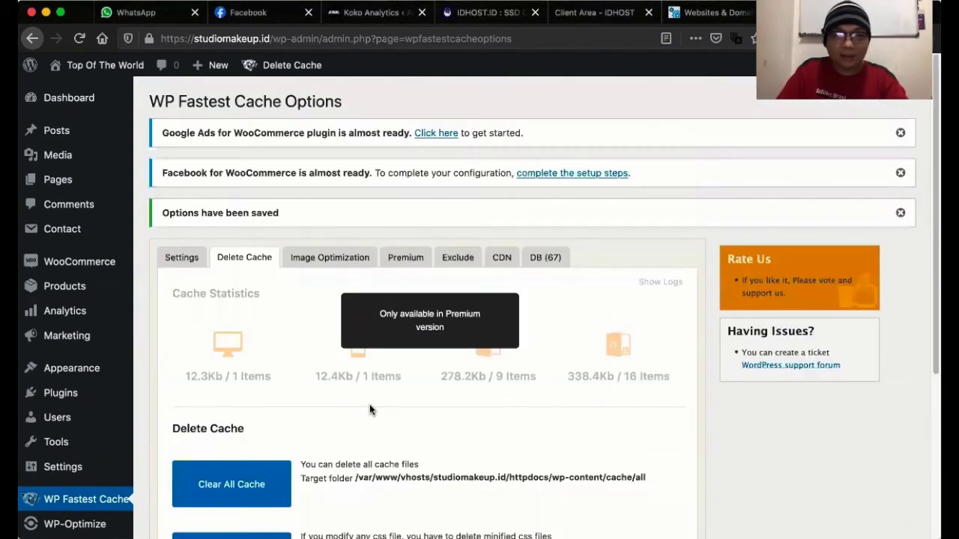
scroll(369, 408, down, 5)
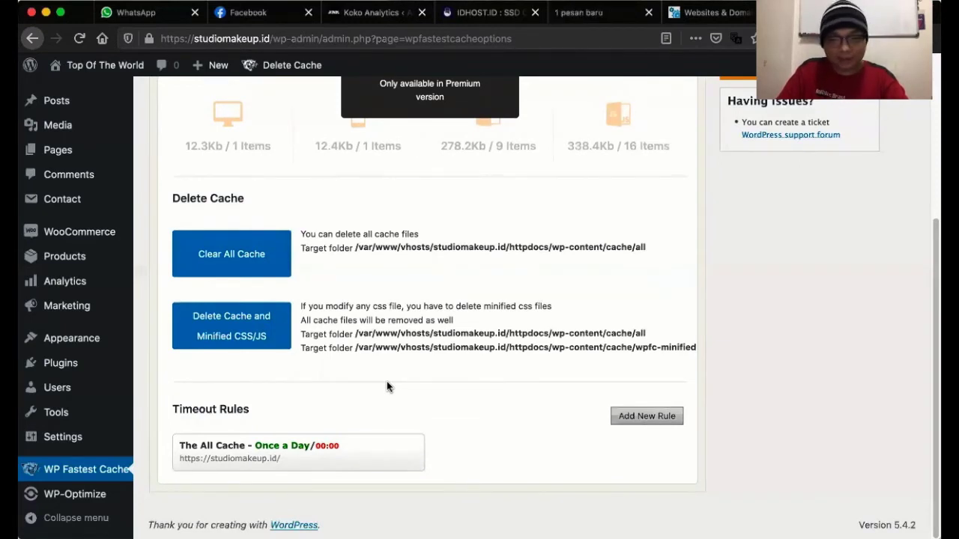
Open WP-Optimize, dismiss its welcome notice and view the database Tables tab
mouse_move(96, 500)
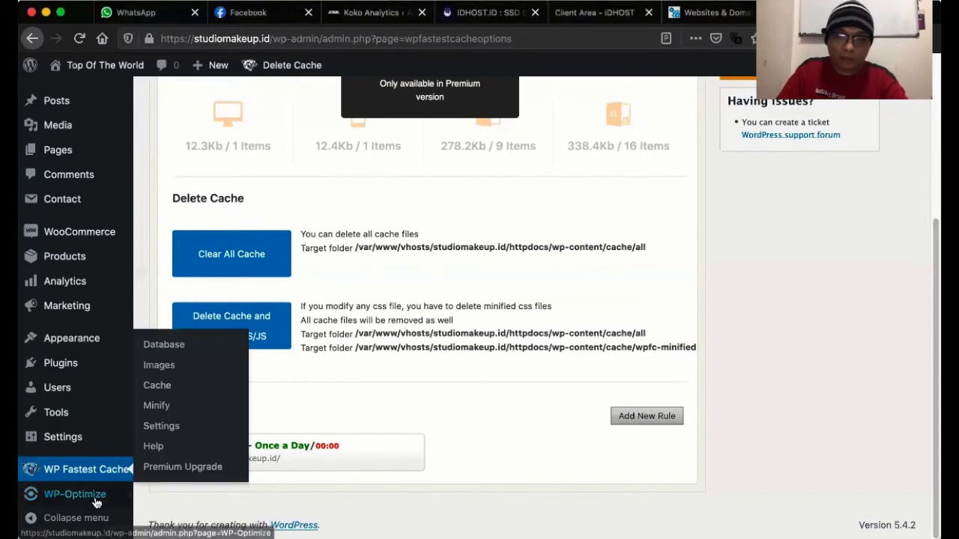
click(96, 502)
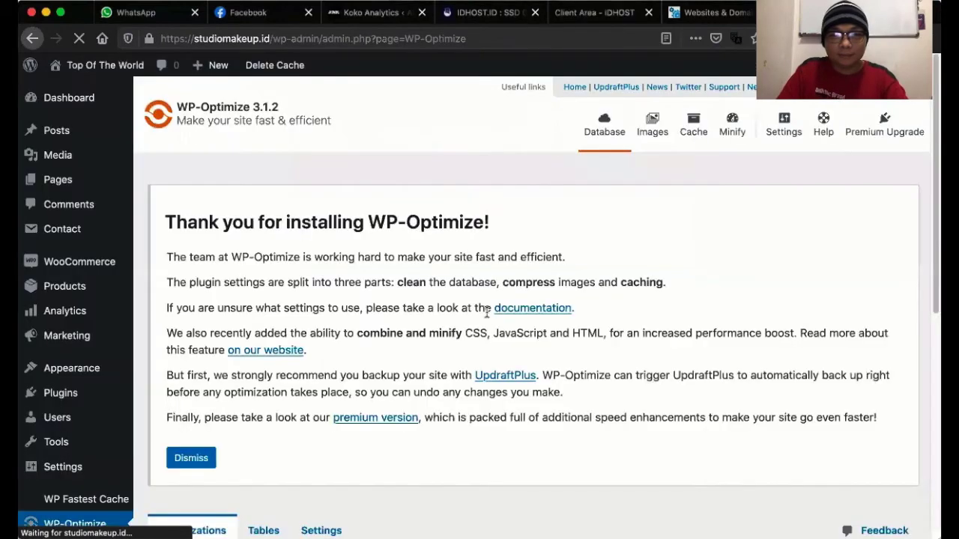
click(196, 458)
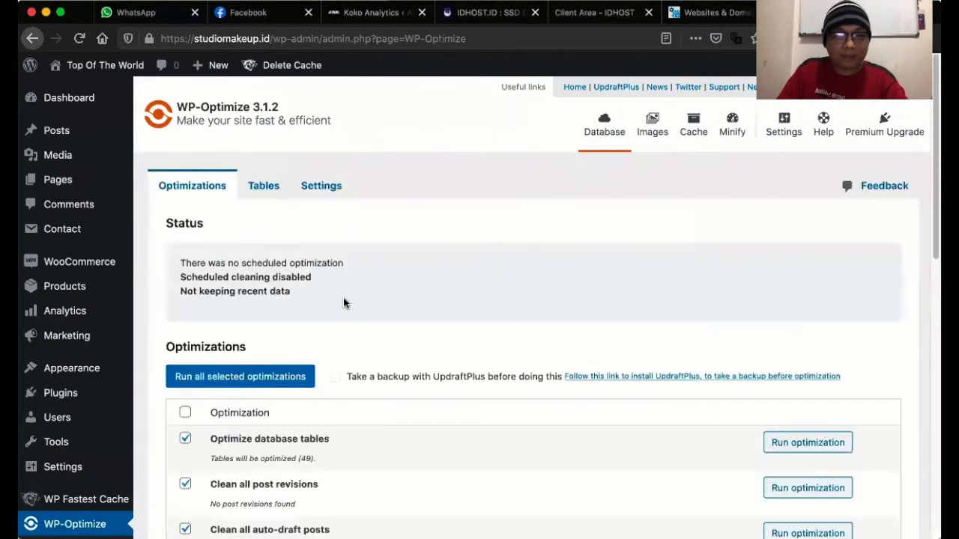
scroll(369, 343, down, 3)
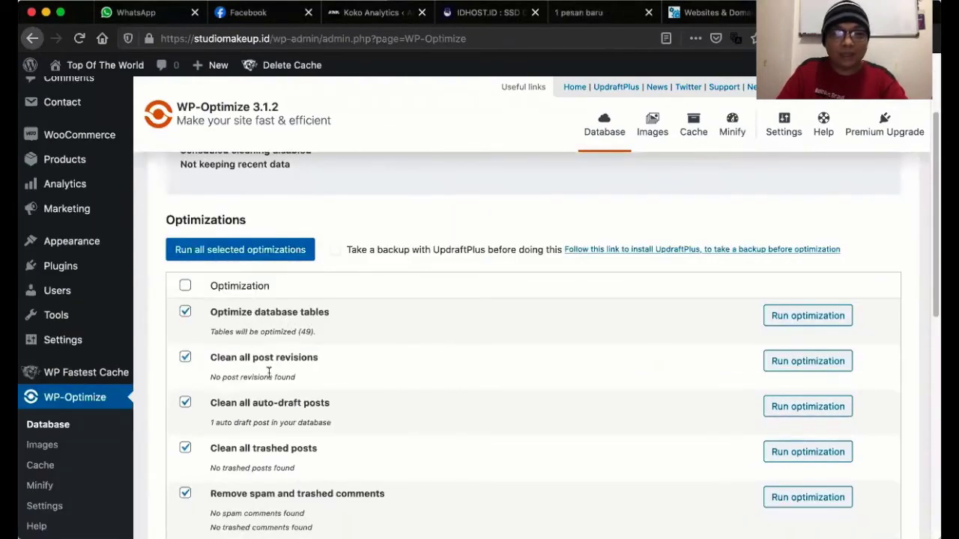
scroll(313, 388, up, 3)
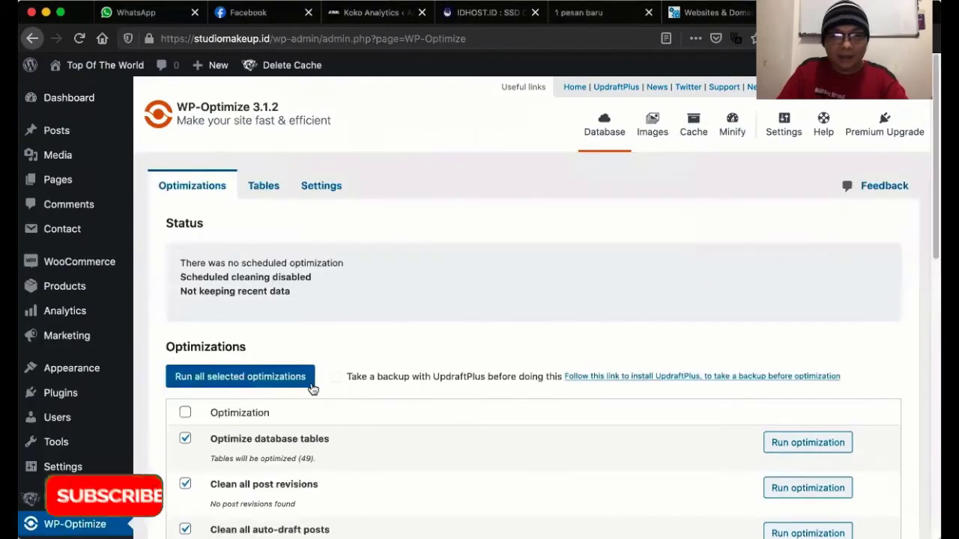
click(265, 197)
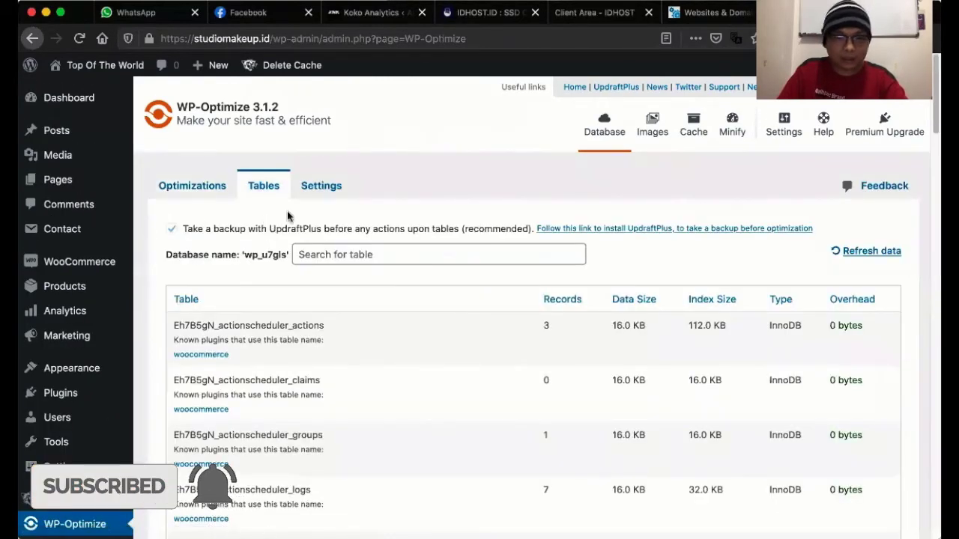
In database Settings, toggle scheduled clean-up on and back off
click(320, 188)
scroll(234, 388, down, 1)
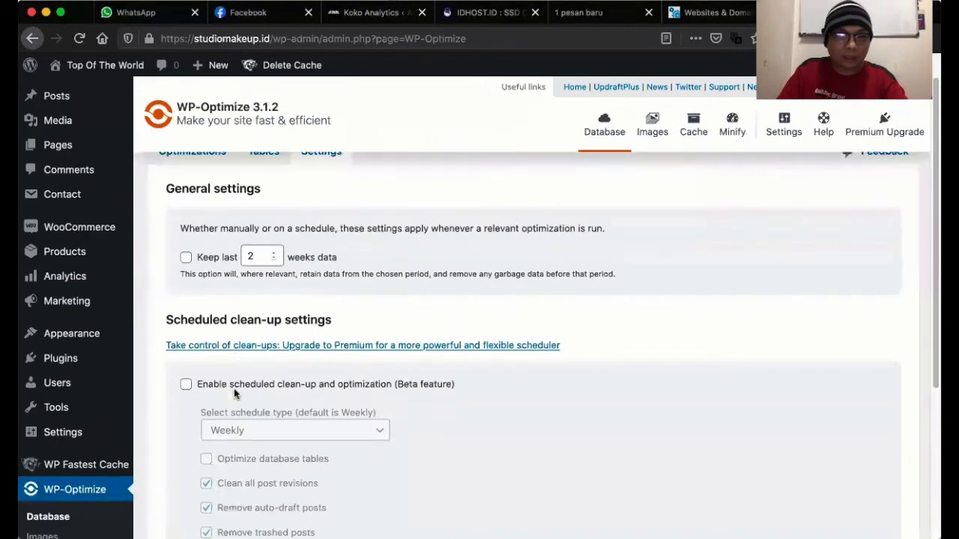
click(186, 385)
click(185, 387)
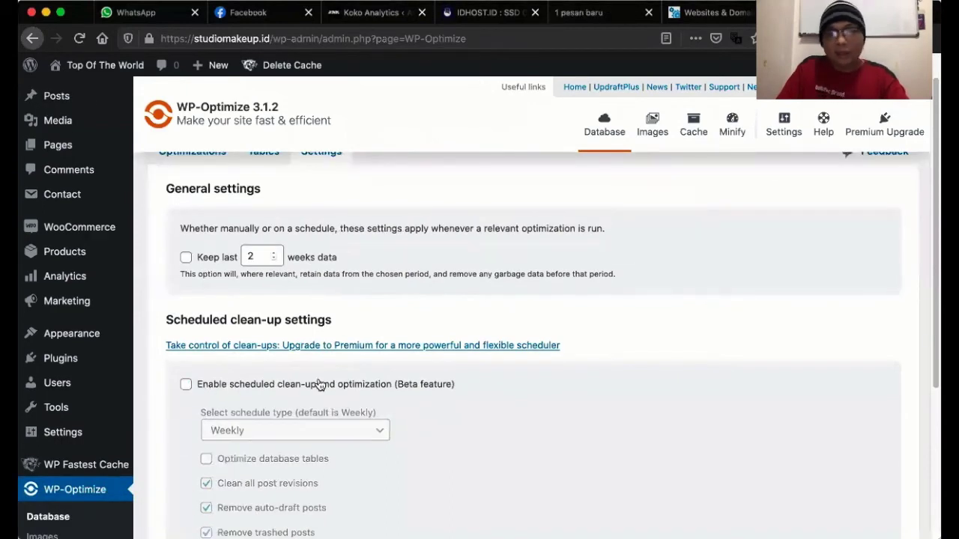
scroll(320, 384, up, 1)
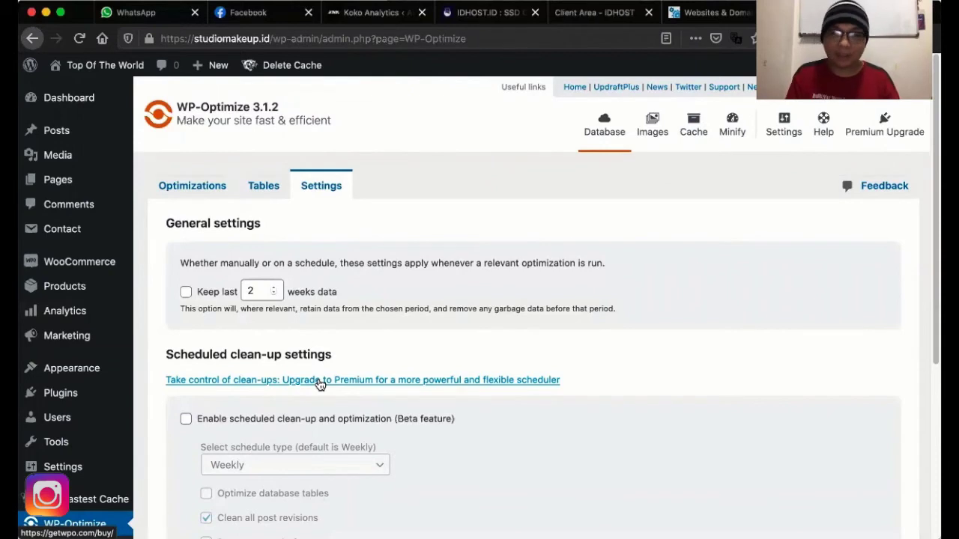
Return to the Optimizations list and highlight the note about 49 tables to optimize
click(194, 187)
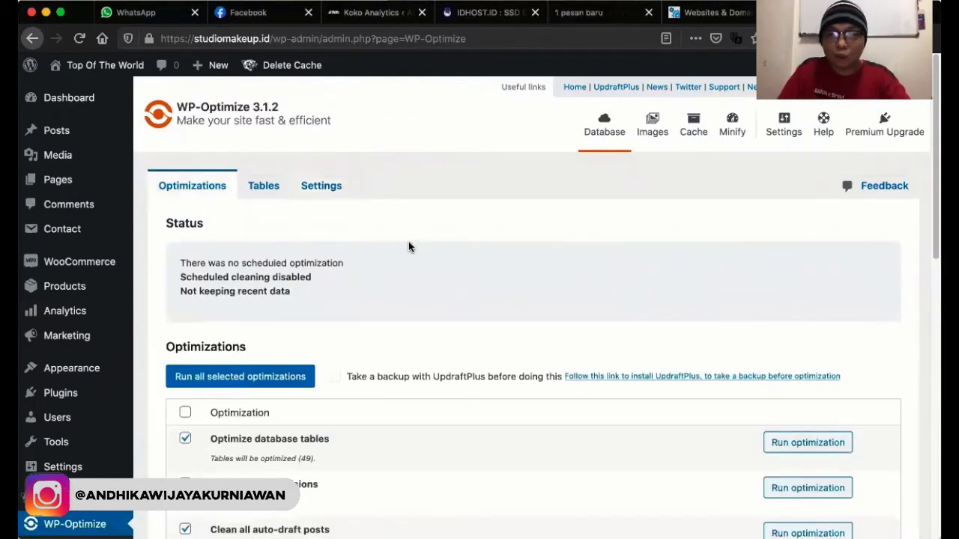
scroll(428, 298, down, 6)
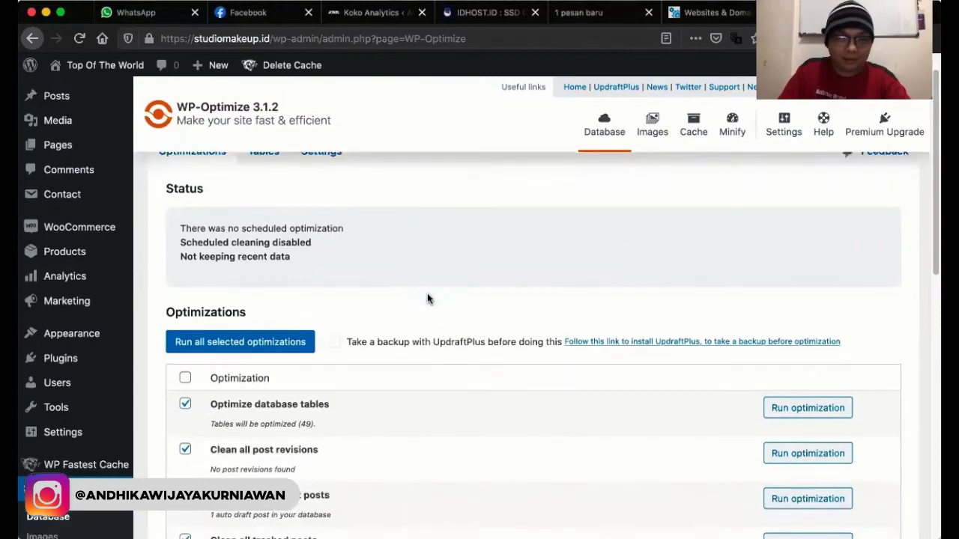
scroll(427, 298, down, 5)
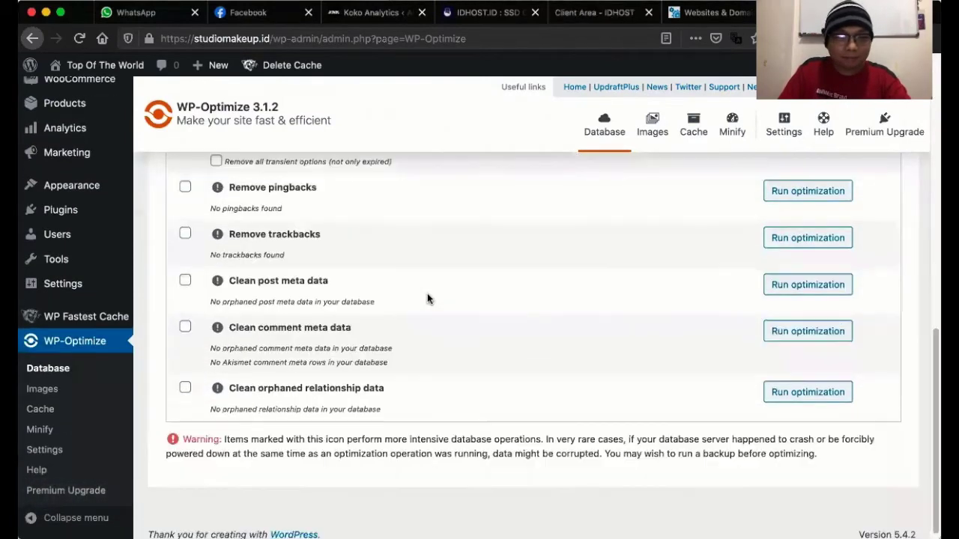
scroll(428, 299, up, 6)
scroll(427, 295, up, 2)
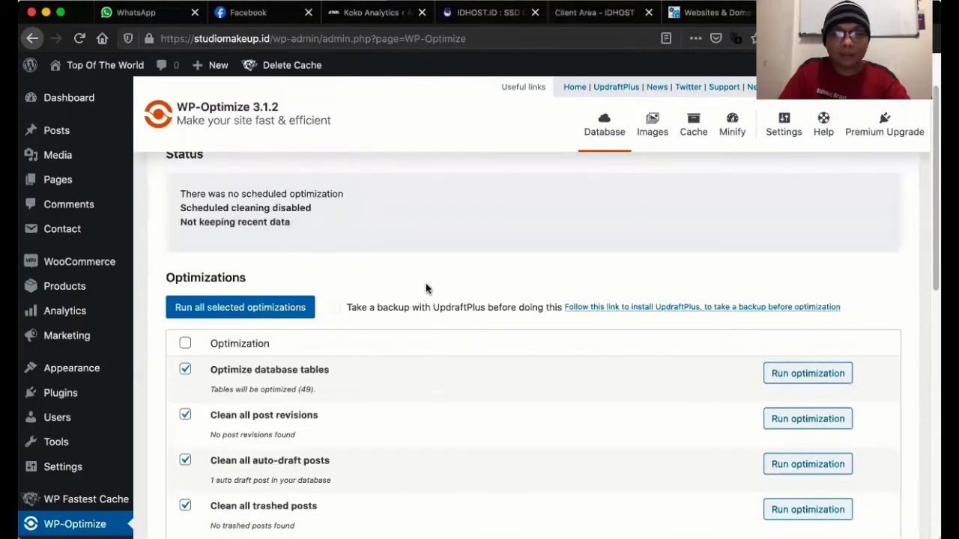
scroll(442, 303, down, 4)
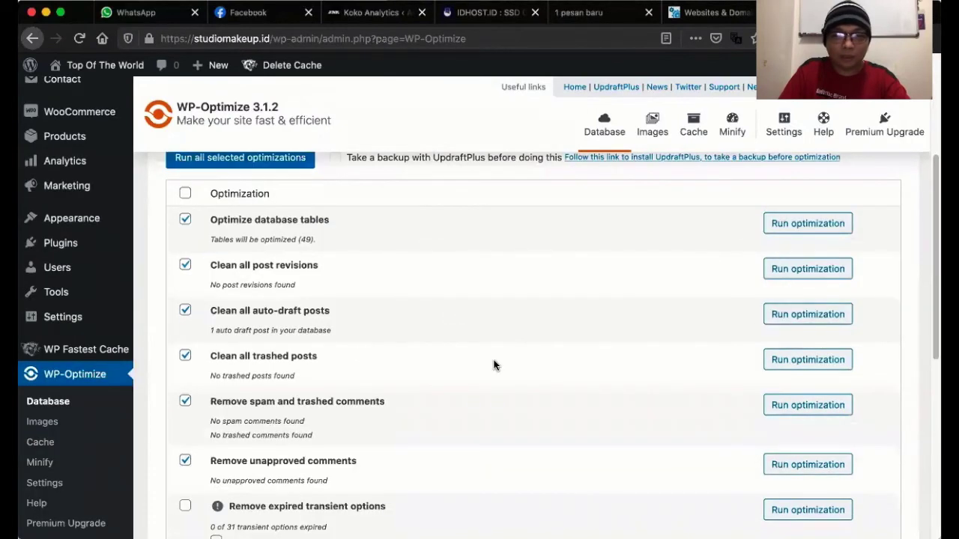
drag(213, 238, 470, 244)
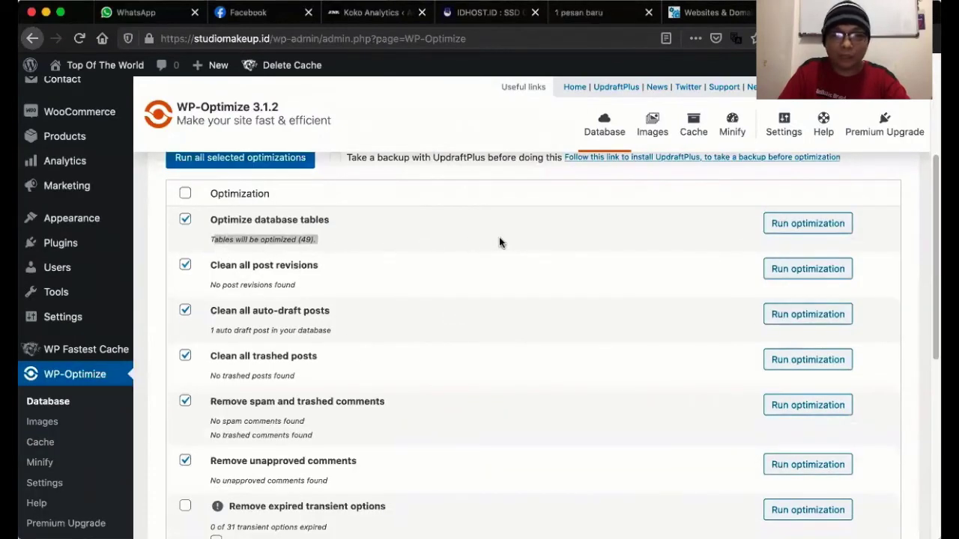
Review the optimizations list again, then show the database Settings view
scroll(447, 328, up, 6)
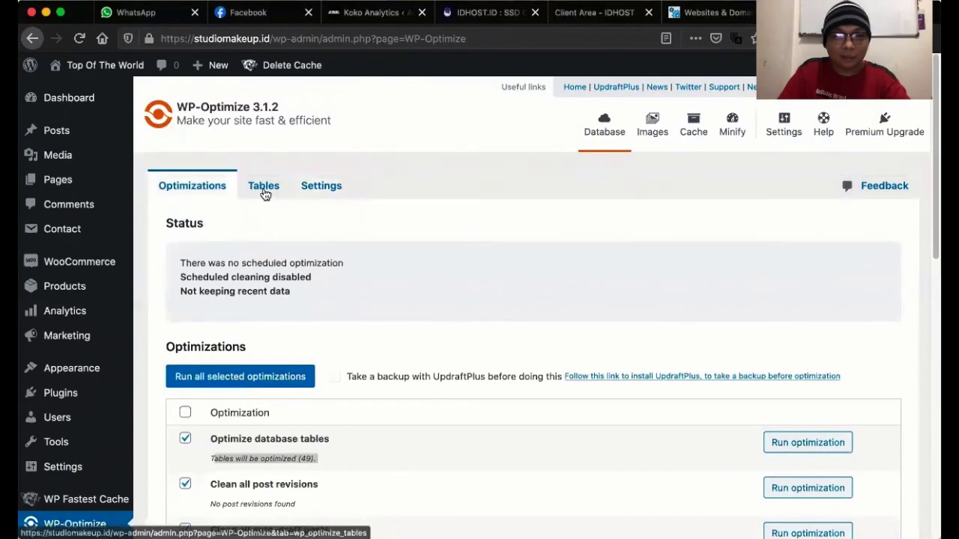
scroll(678, 300, down, 8)
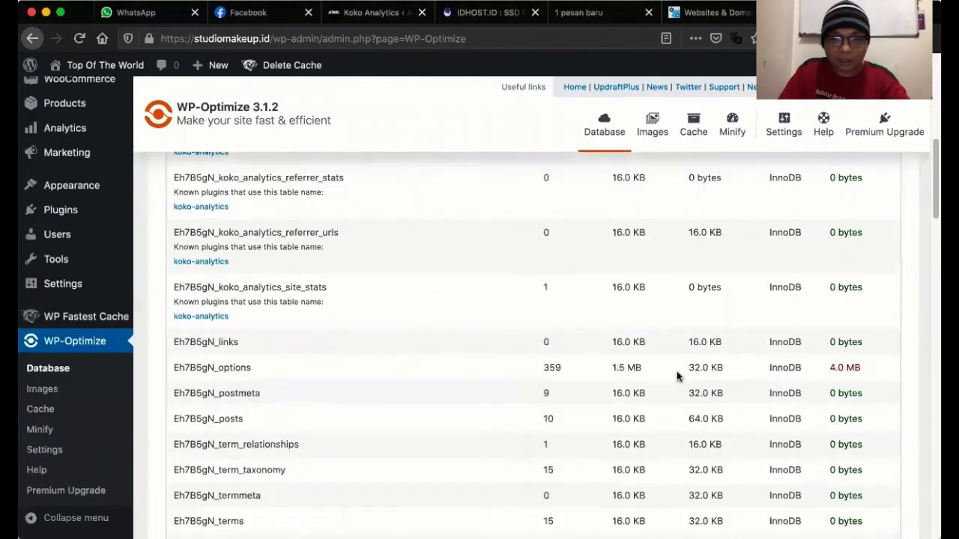
scroll(678, 297, down, 4)
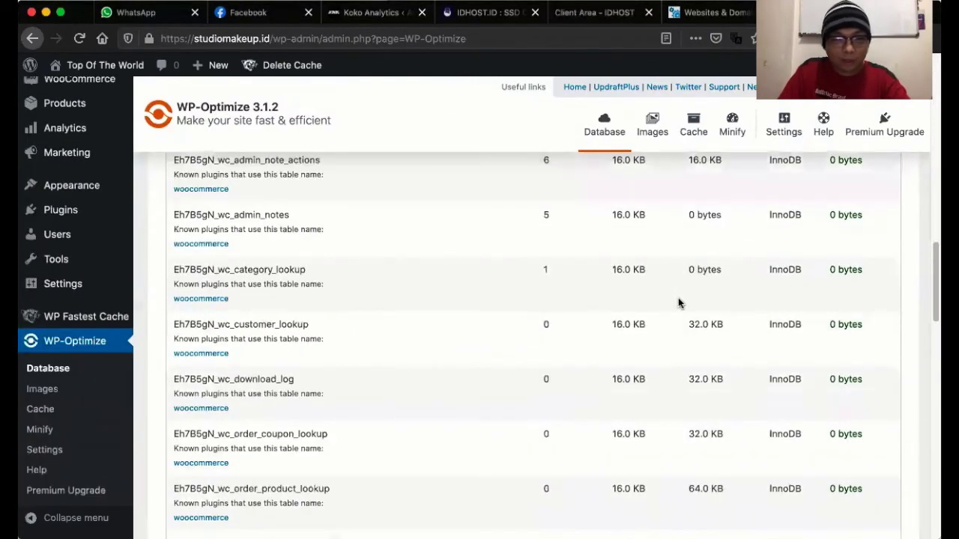
scroll(678, 297, up, 8)
scroll(678, 297, up, 5)
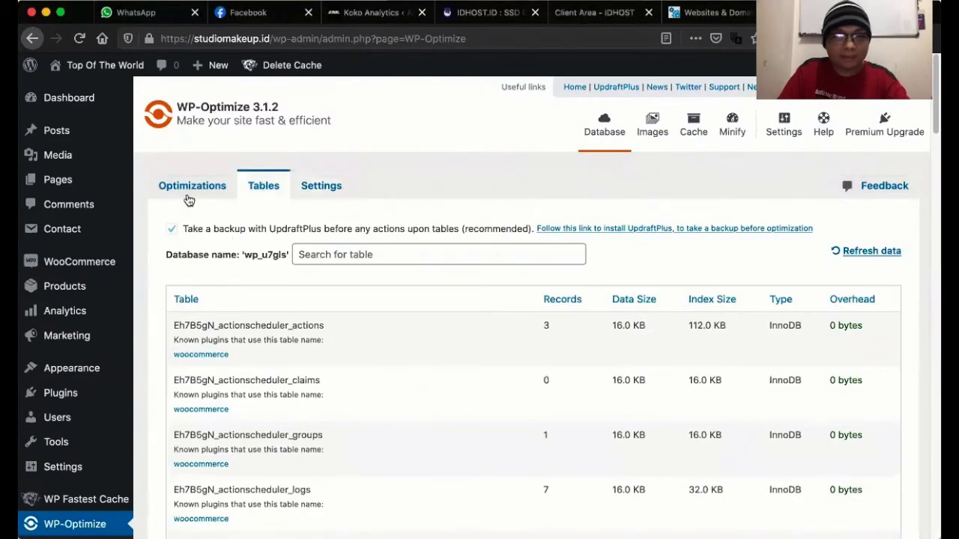
click(191, 187)
click(323, 196)
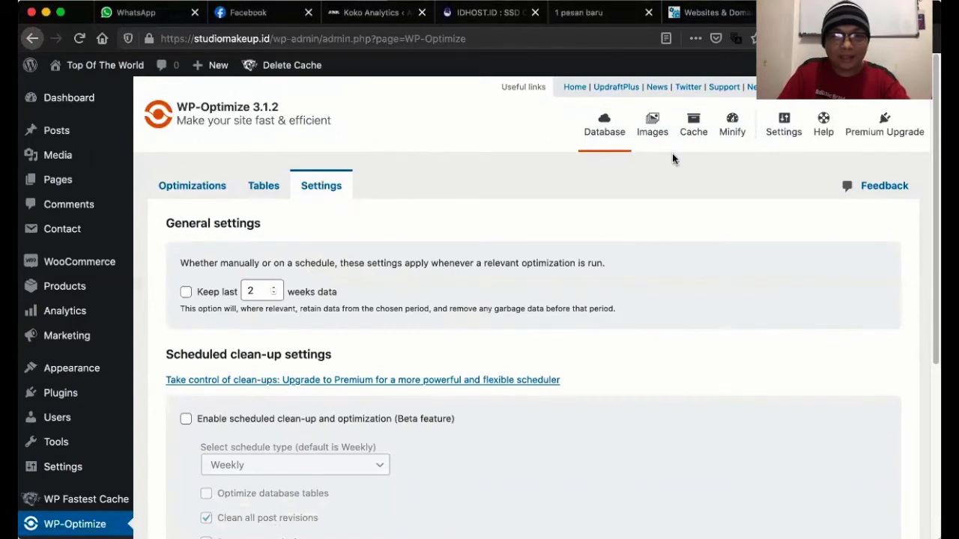
Disable trackbacks on all published posts while leaving comments enabled
click(776, 124)
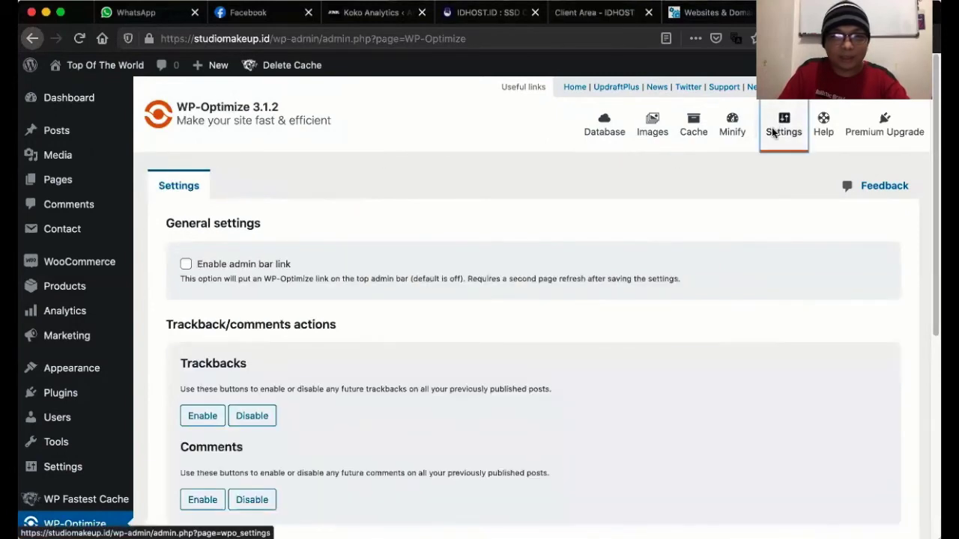
scroll(287, 372, down, 1)
click(251, 397)
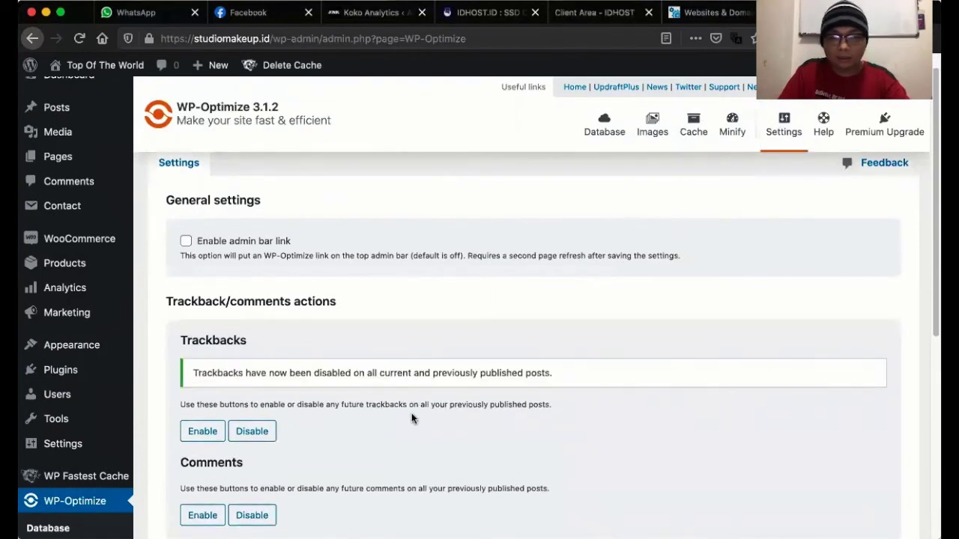
scroll(411, 417, down, 3)
click(252, 412)
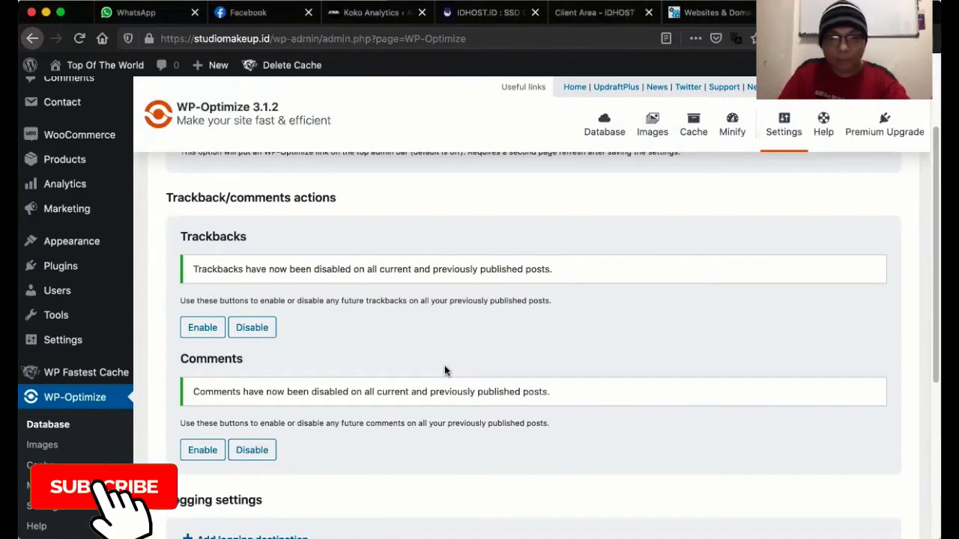
click(203, 450)
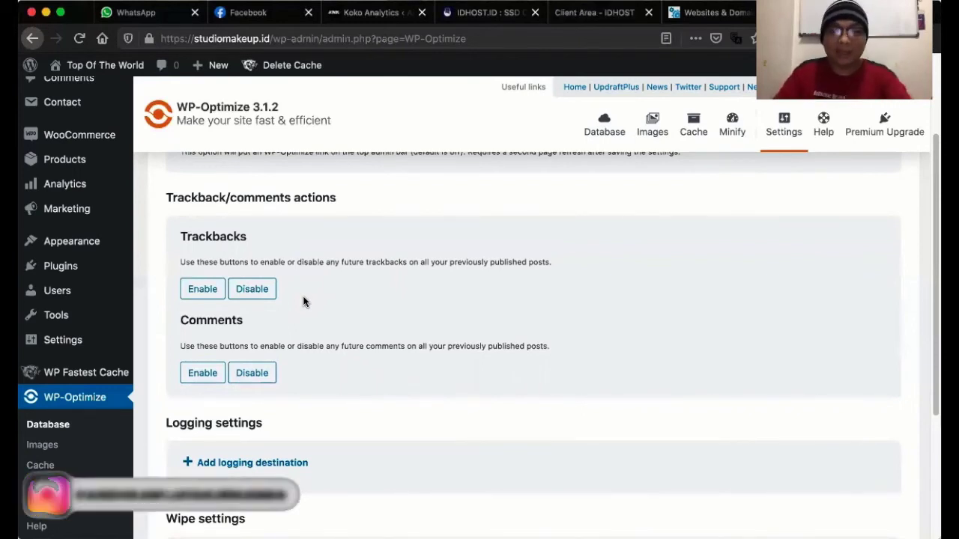
View WP-Optimize's Minify status page, then its page cache settings
scroll(303, 302, down, 1)
click(732, 127)
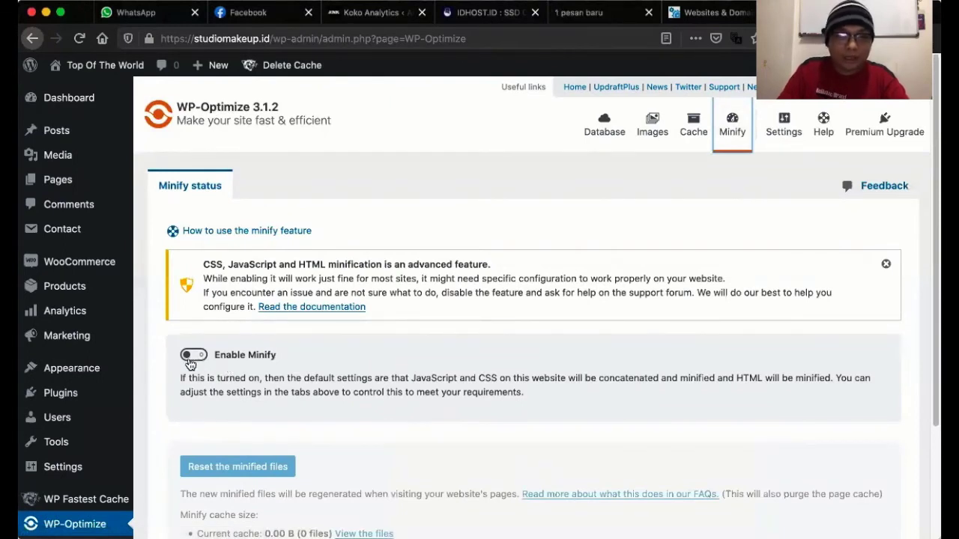
click(688, 128)
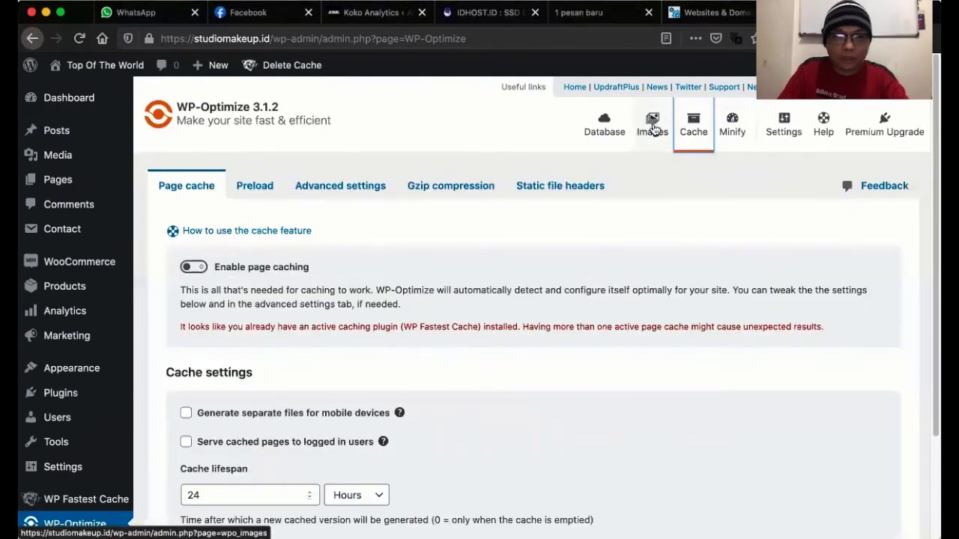
Turn off the image compression meta-box on media pages in WP-Optimize's Images settings
click(654, 129)
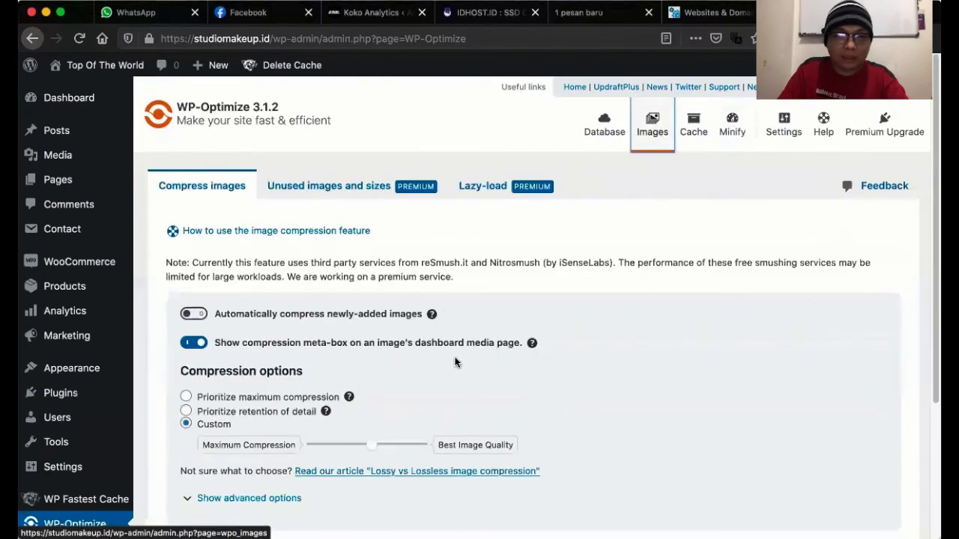
click(194, 343)
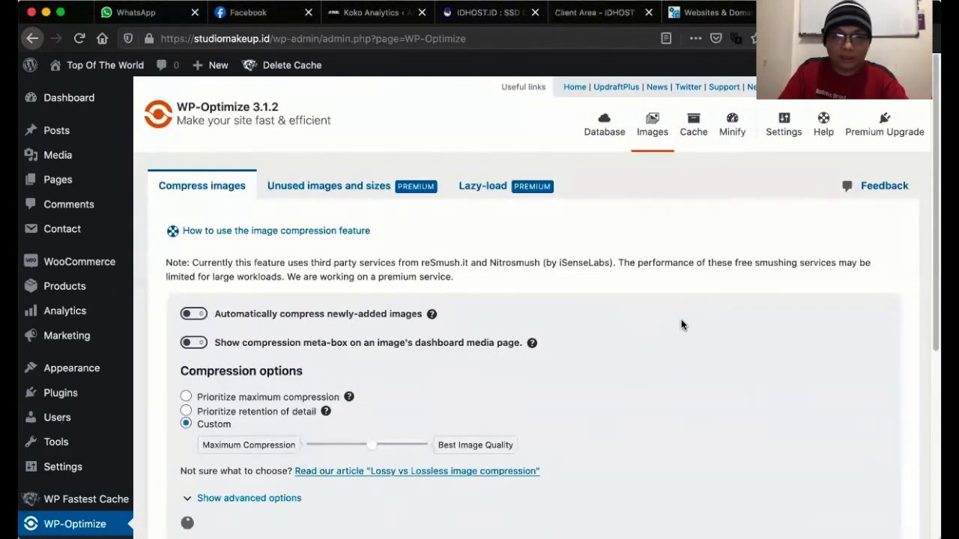
scroll(681, 325, down, 4)
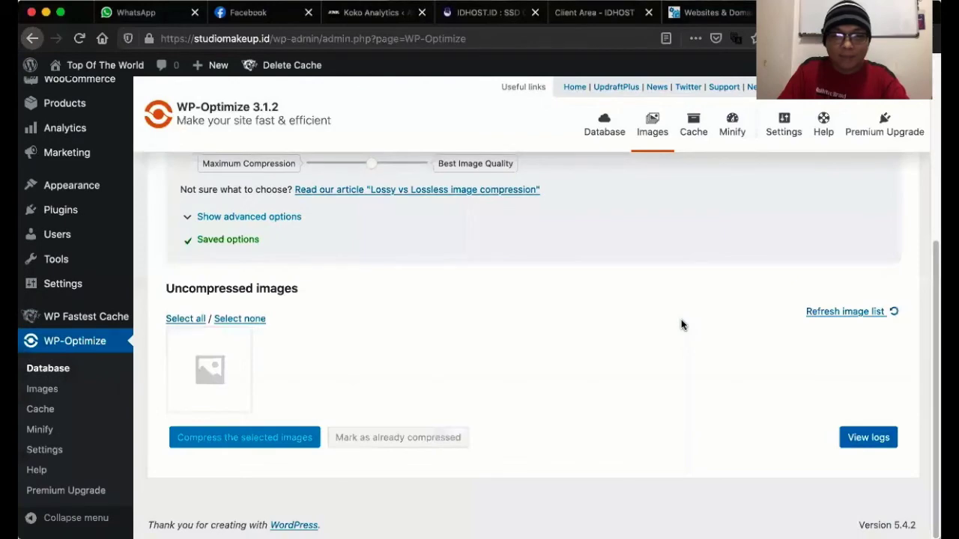
scroll(681, 324, up, 4)
scroll(680, 322, down, 3)
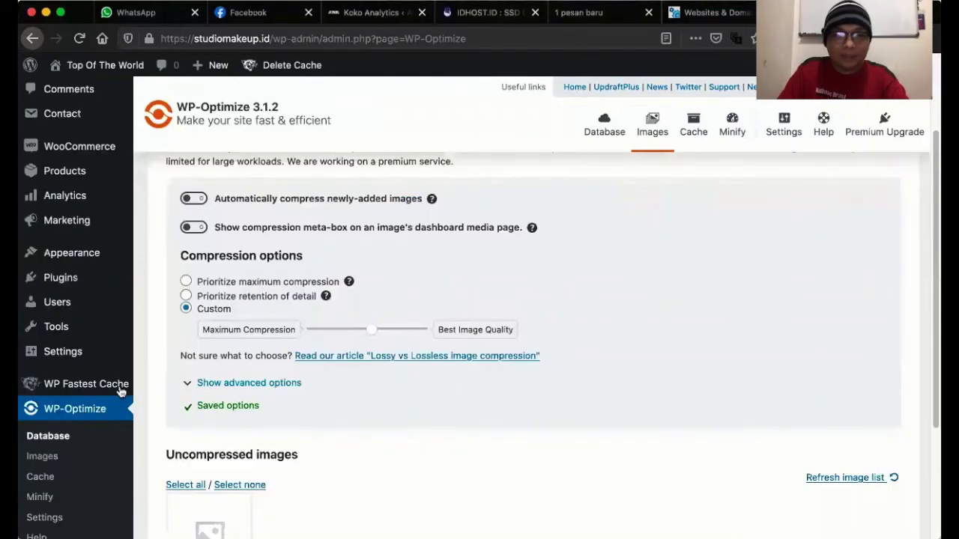
mouse_move(85, 358)
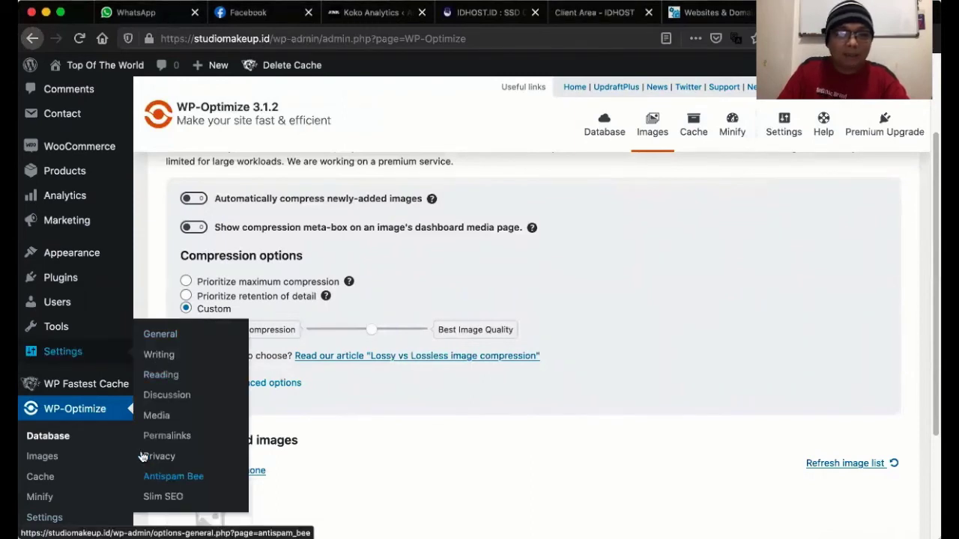
In Antispam Bee, enable automatic deletion of existing spam after 1 day
click(174, 477)
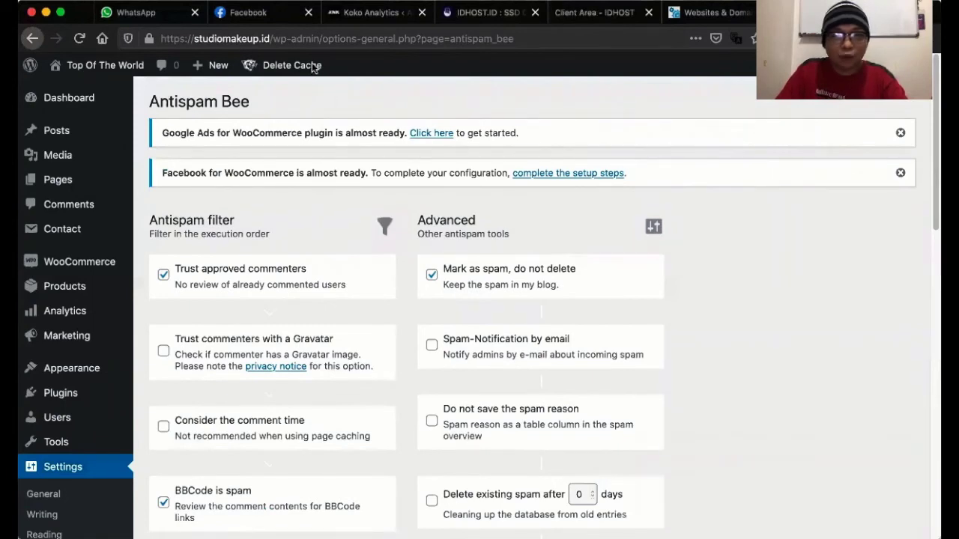
scroll(378, 363, down, 1)
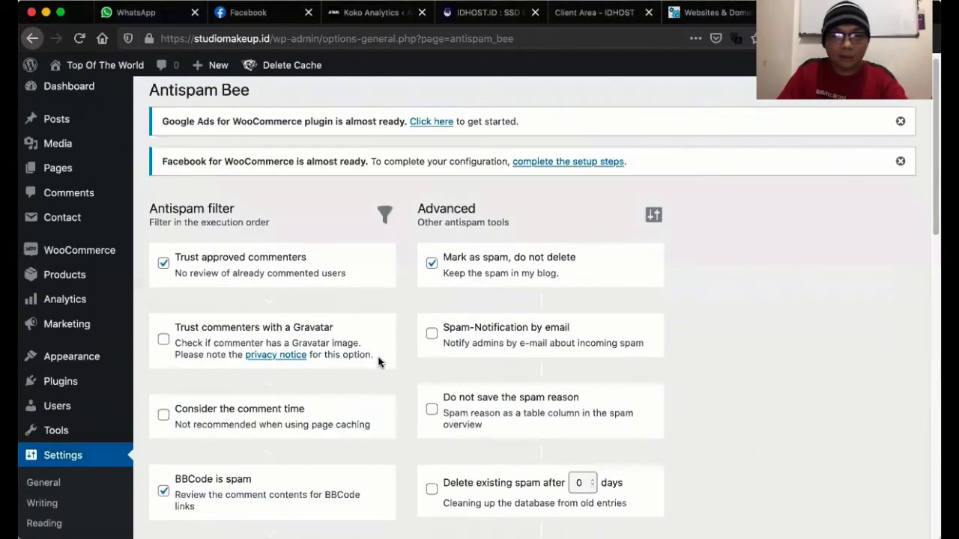
scroll(378, 362, down, 3)
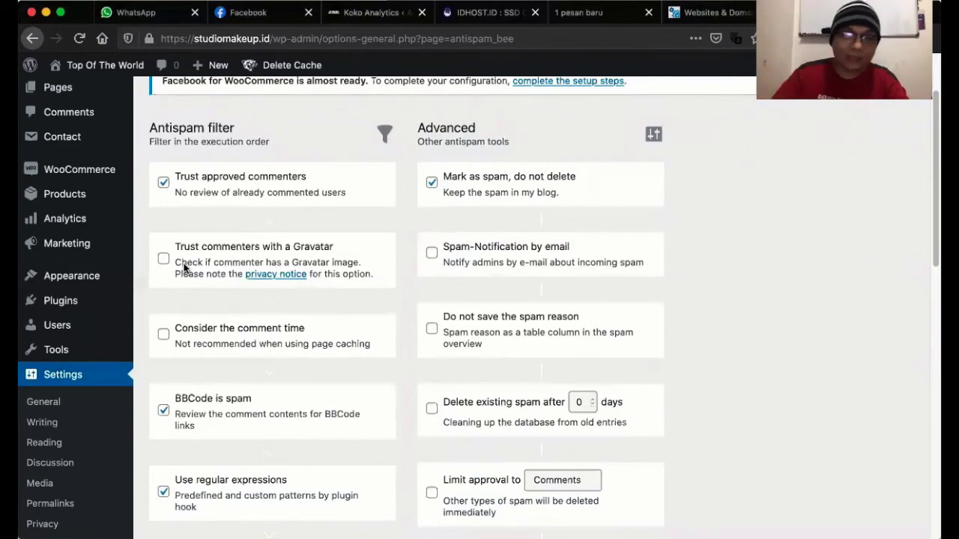
scroll(220, 316, down, 2)
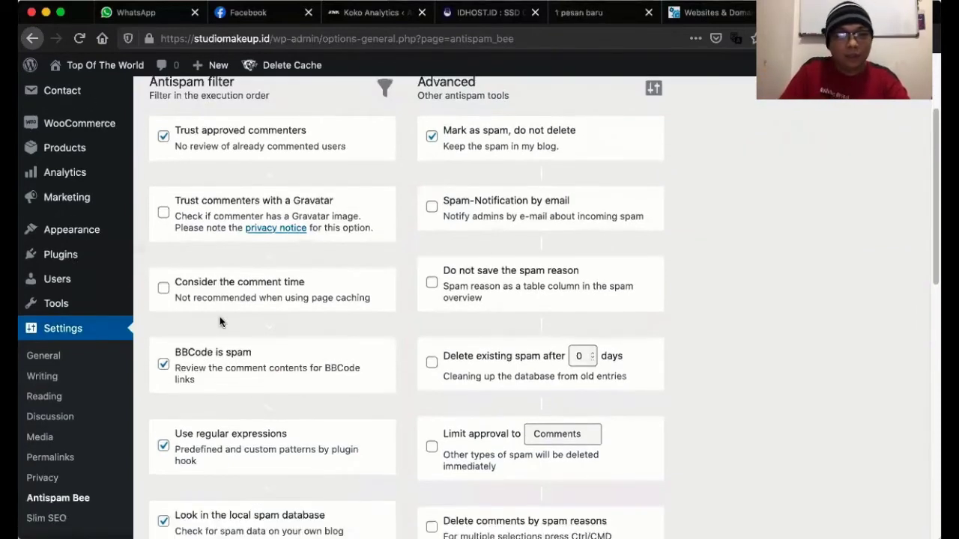
scroll(220, 316, down, 4)
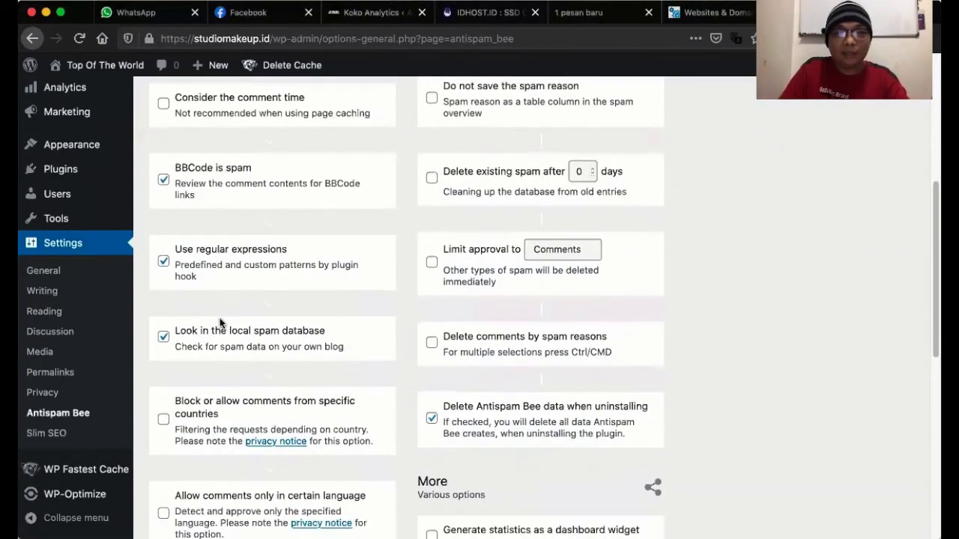
scroll(220, 317, down, 1)
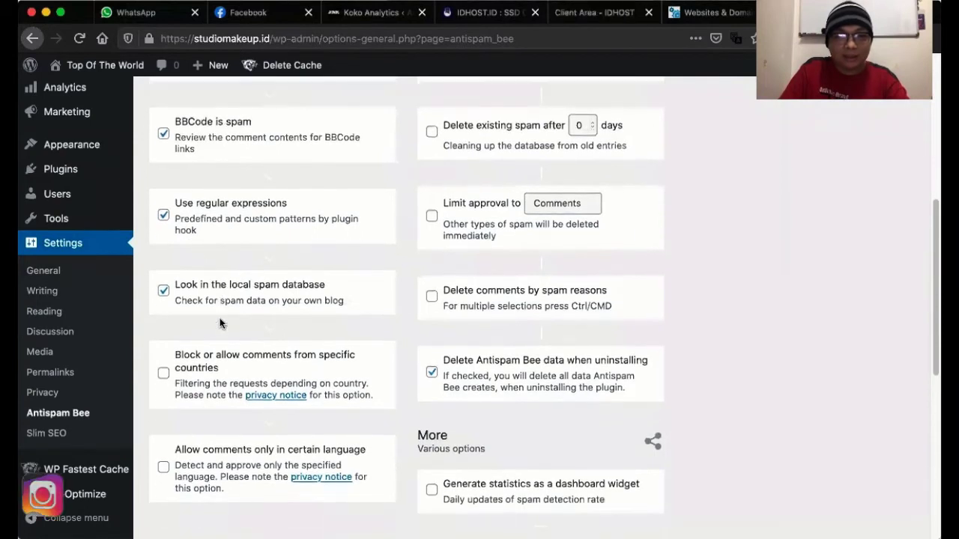
scroll(219, 317, up, 5)
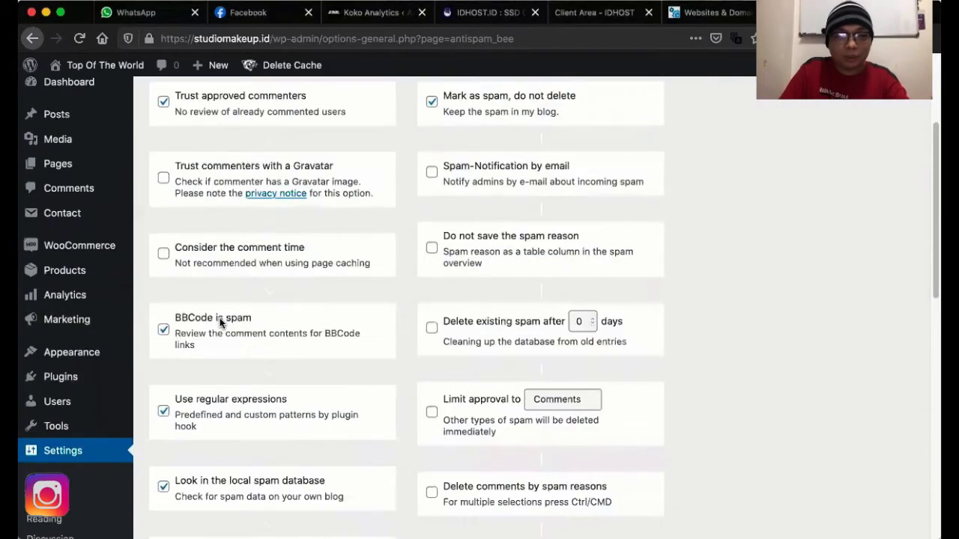
click(433, 328)
click(593, 318)
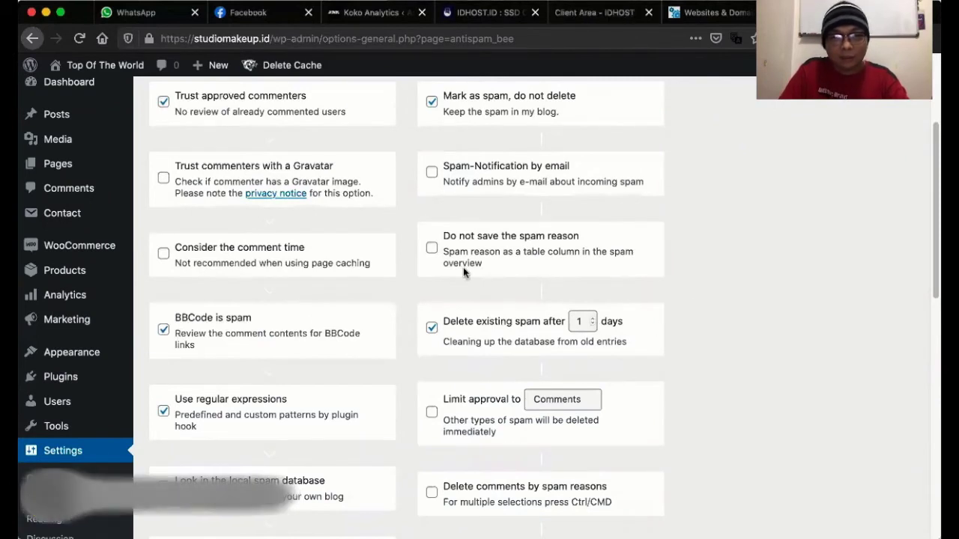
Save the Antispam Bee settings with Save Changes
scroll(463, 272, down, 2)
scroll(464, 272, down, 2)
scroll(463, 266, up, 7)
scroll(458, 311, down, 6)
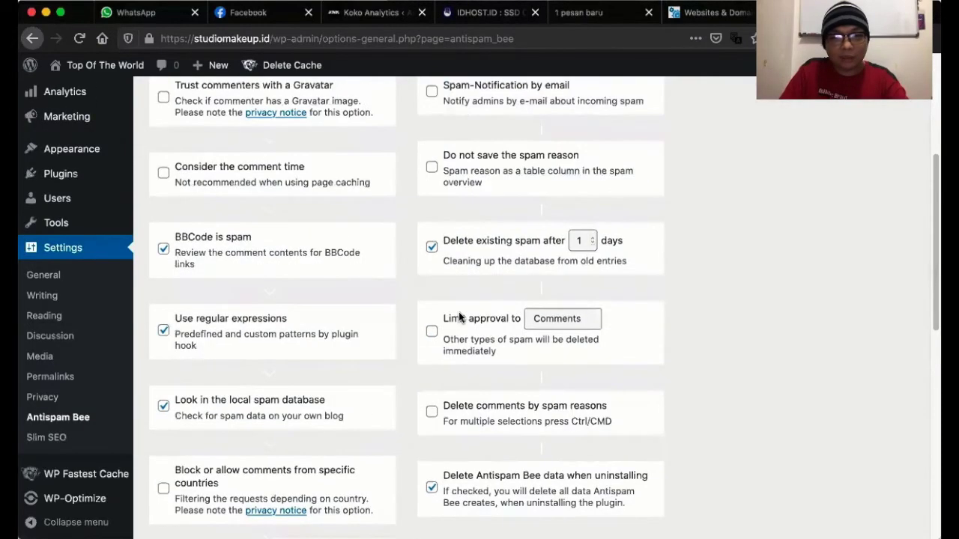
scroll(458, 312, down, 2)
scroll(472, 367, down, 2)
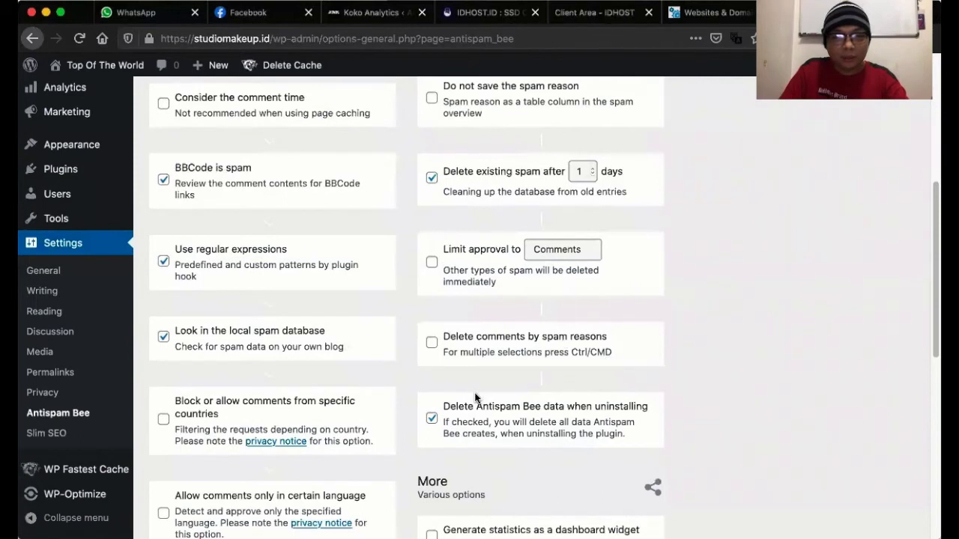
scroll(478, 395, down, 6)
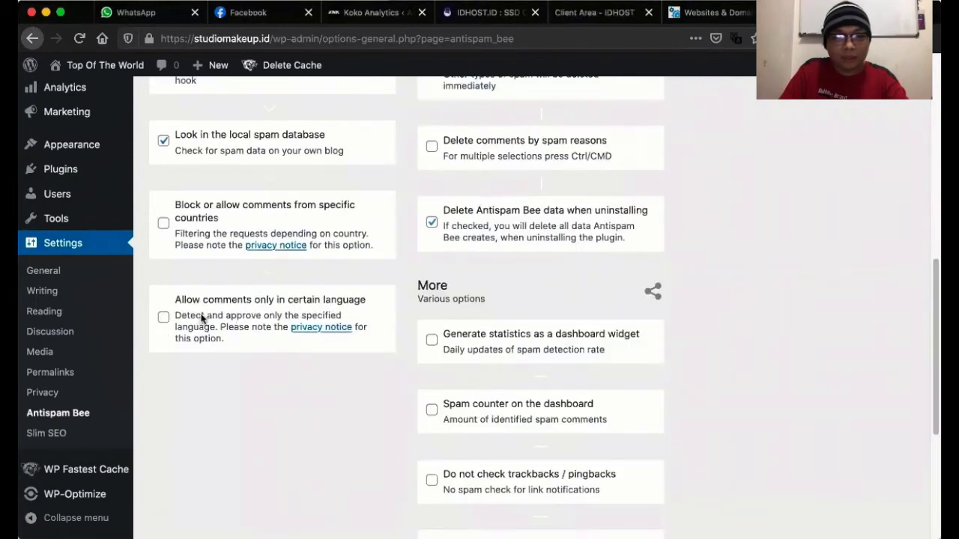
scroll(438, 374, down, 6)
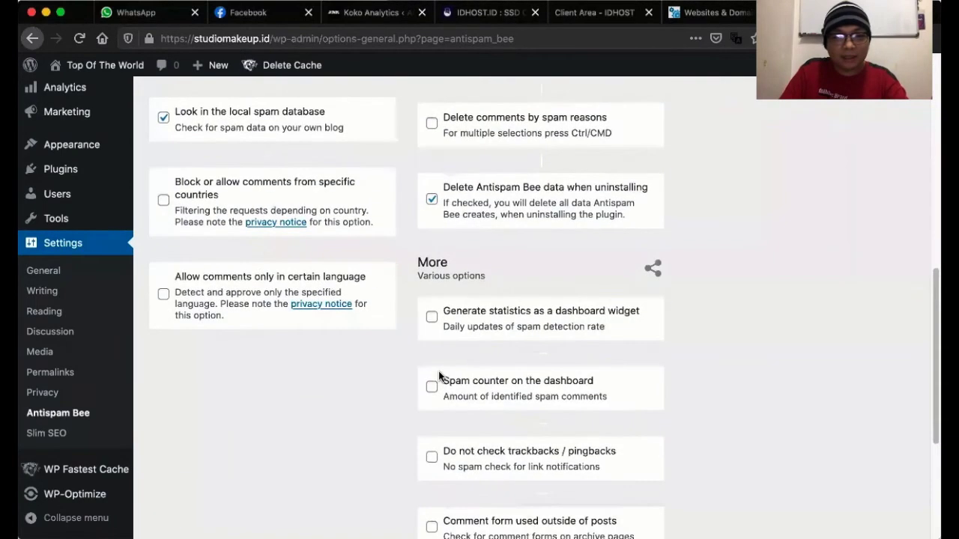
click(337, 518)
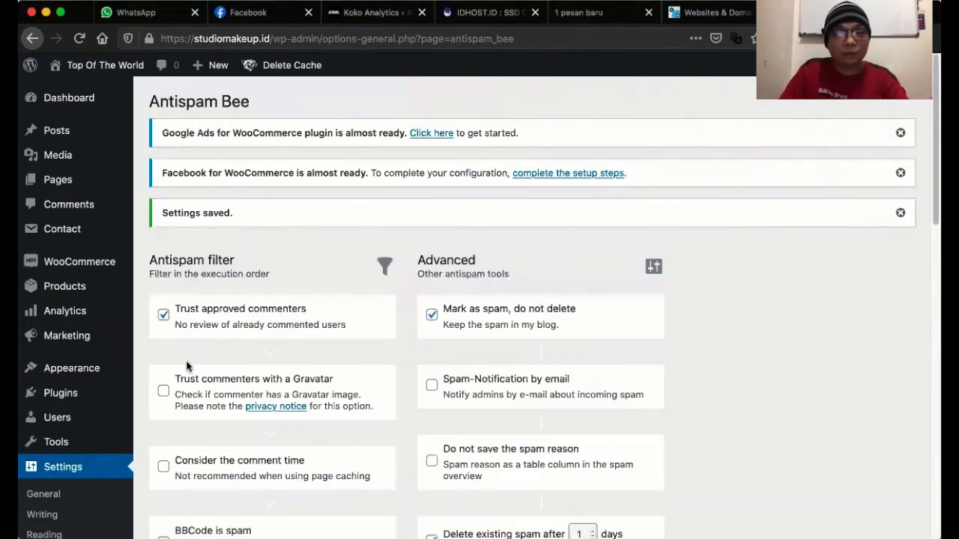
mouse_move(100, 370)
scroll(97, 378, down, 1)
scroll(96, 379, down, 5)
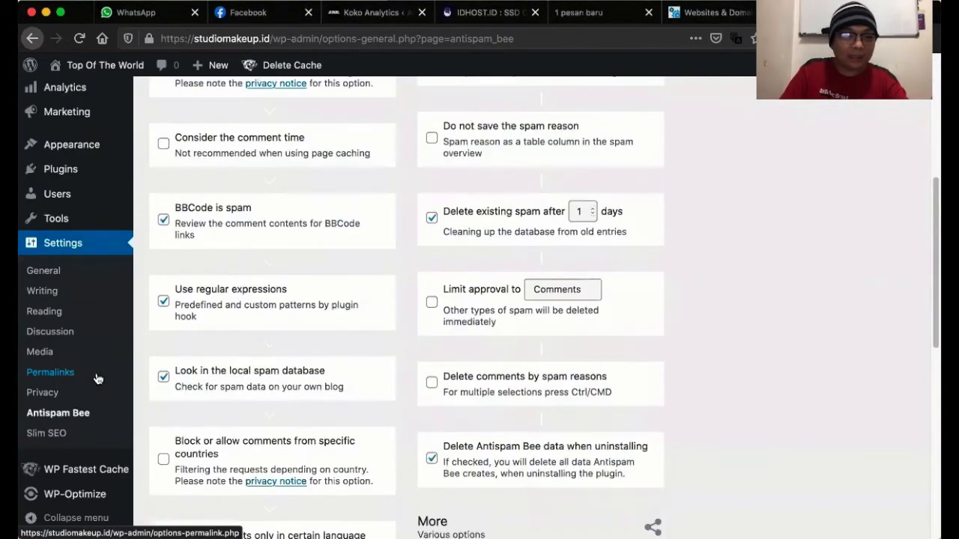
Bring up Slim SEO's Homepage meta settings
click(66, 432)
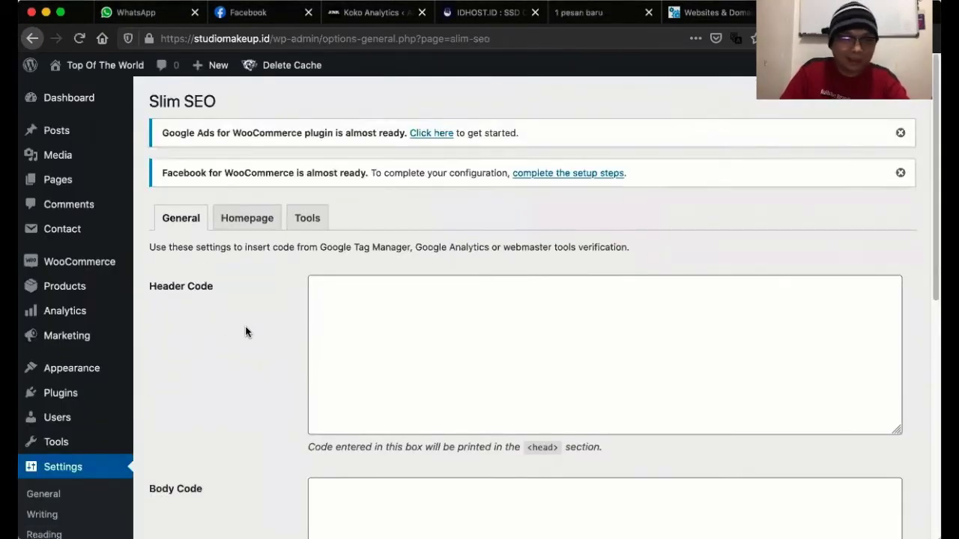
scroll(246, 329, down, 3)
scroll(245, 330, up, 5)
click(243, 219)
click(186, 217)
click(248, 224)
click(400, 260)
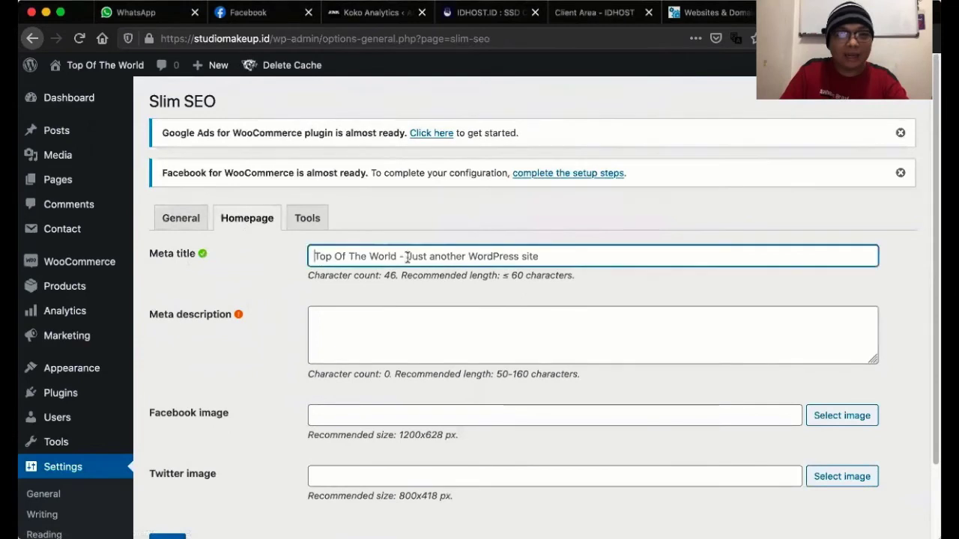
Check the site's front page in a new tab, then return to Slim SEO
right_click(117, 69)
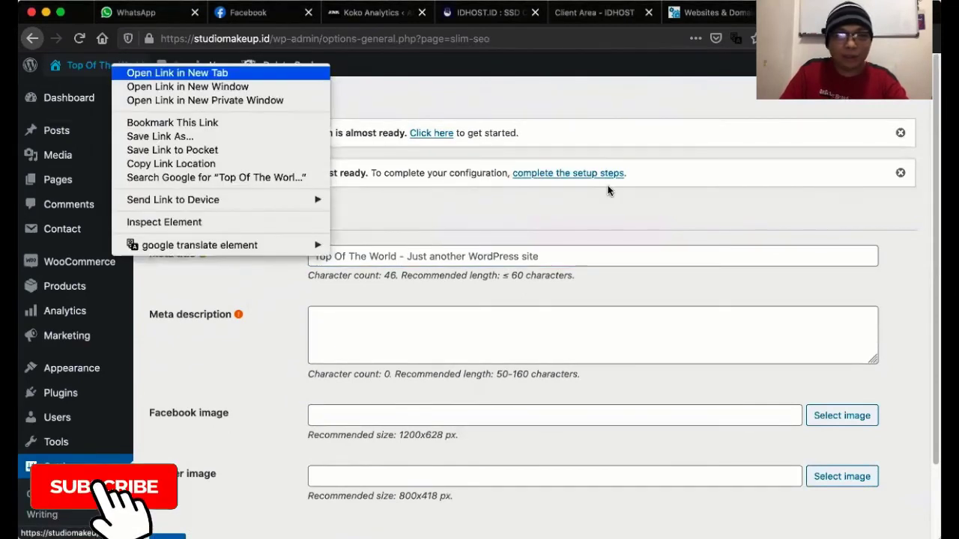
click(176, 72)
click(779, 12)
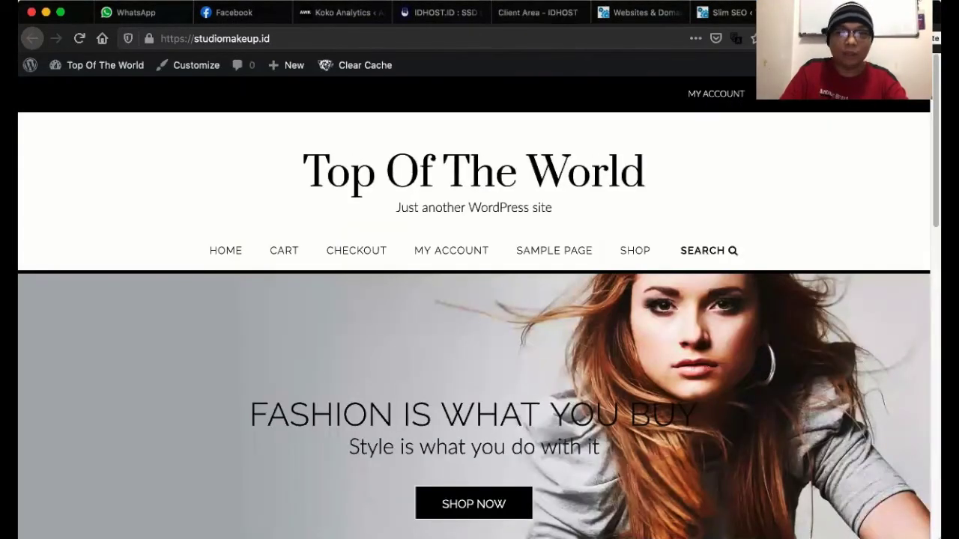
key(ctrl+shift+Tab)
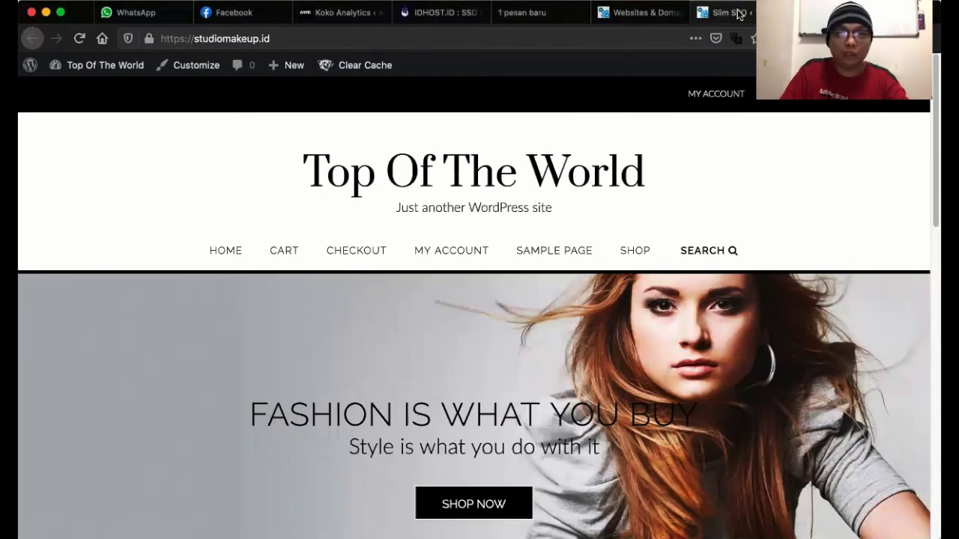
Replace the homepage meta title with 'Official StudioMakeup Indonesia'
click(533, 251)
key(super+a)
text(Studio)
text(Make)
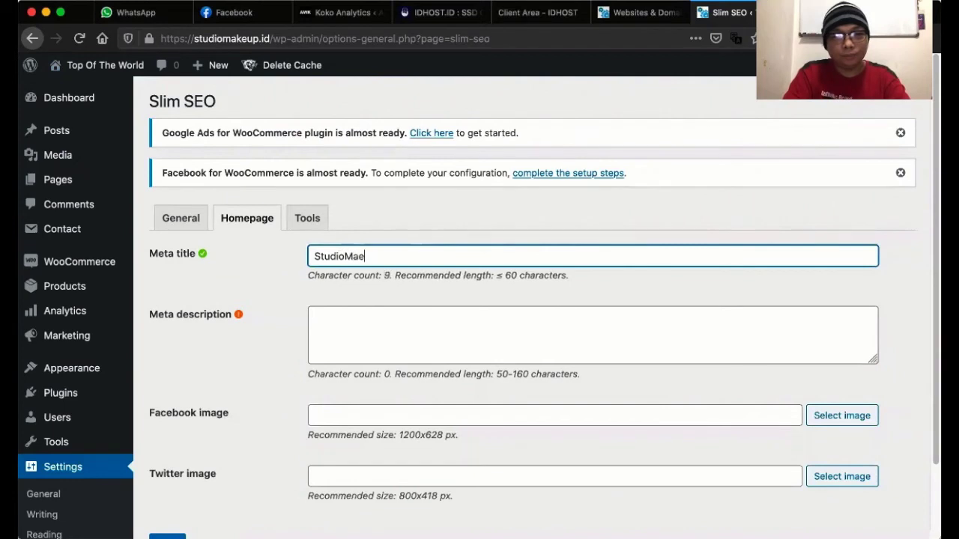
text(up Indonesia)
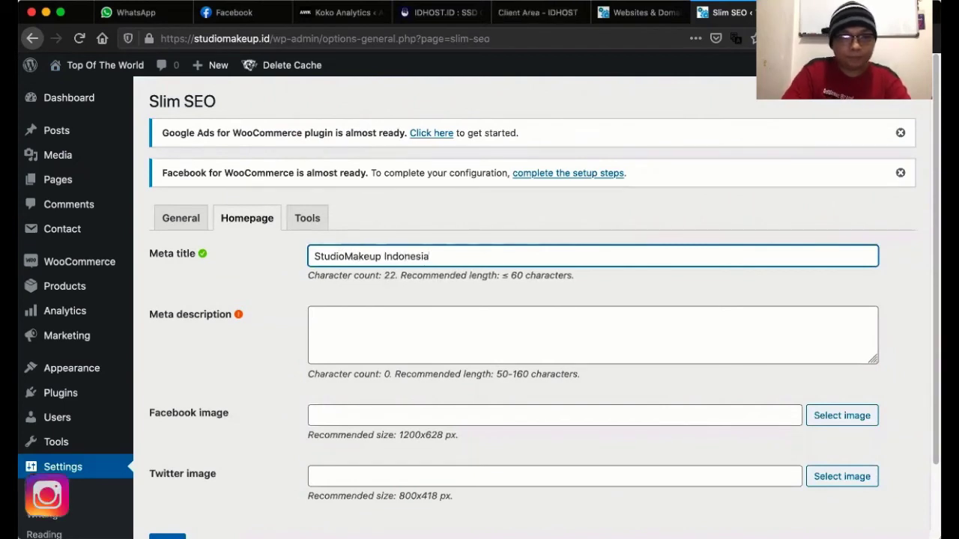
click(314, 256)
text(Official)
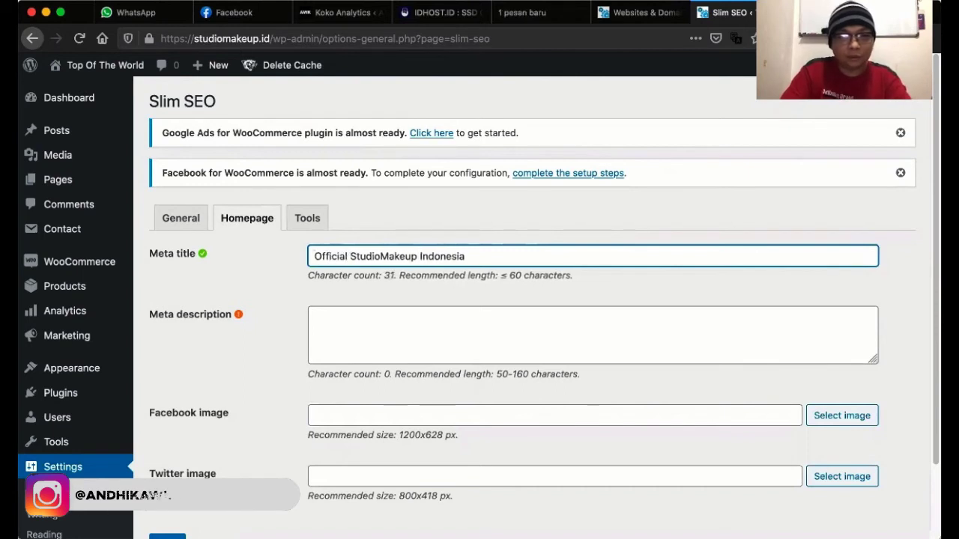
click(466, 256)
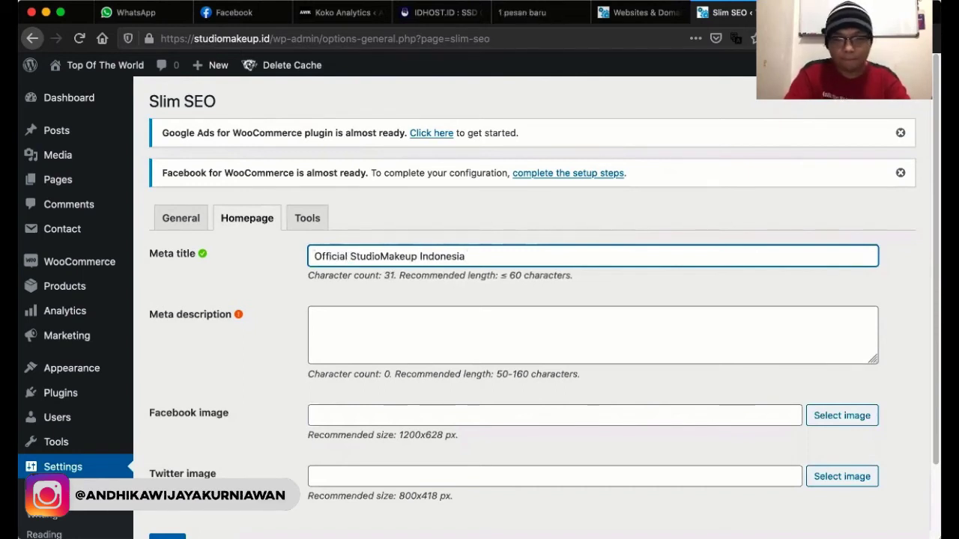
Enter meta description 'Web Resmi (Official) StudioMakeup Indonesia' and save the homepage settings
click(392, 334)
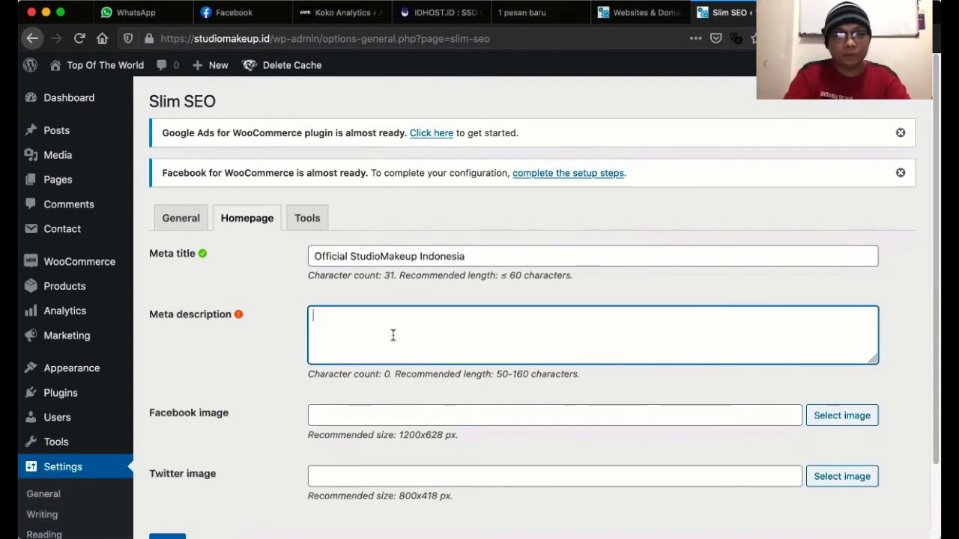
text(Web)
key(BackSpace)
key(BackSpace)
key(BackSpace)
text(w)
key(BackSpace)
text(Web re)
key(BackSpace)
key(BackSpace)
text(Resmi (Official))
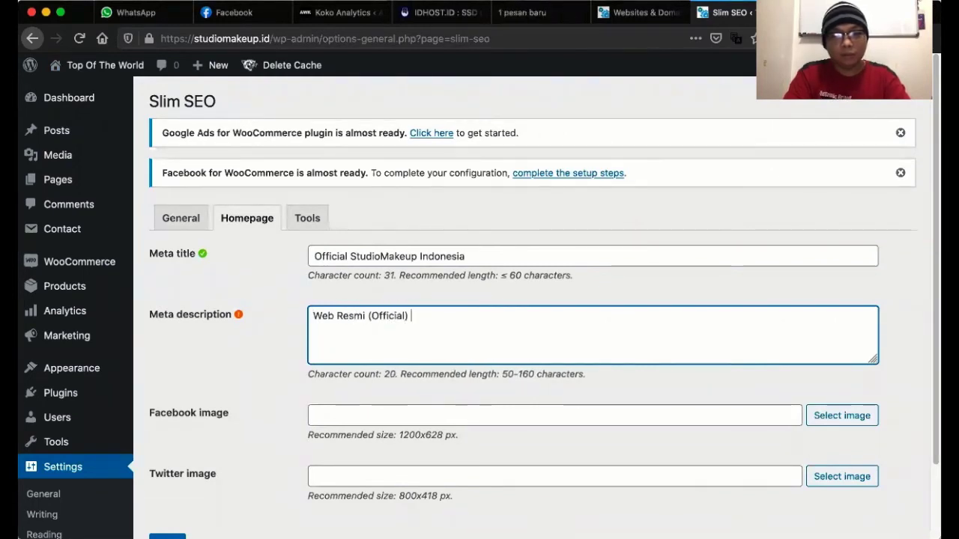
text( Studio)
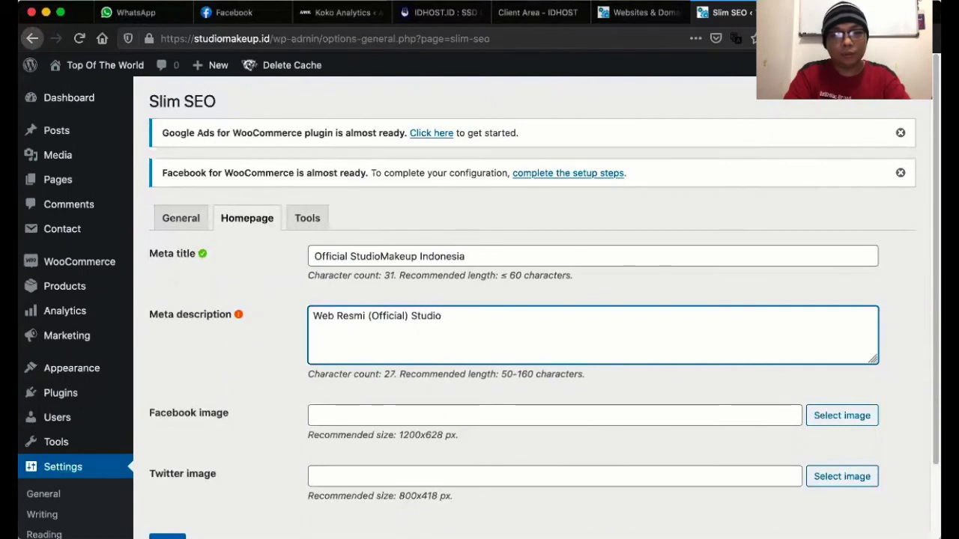
text(Makeup Indonesia)
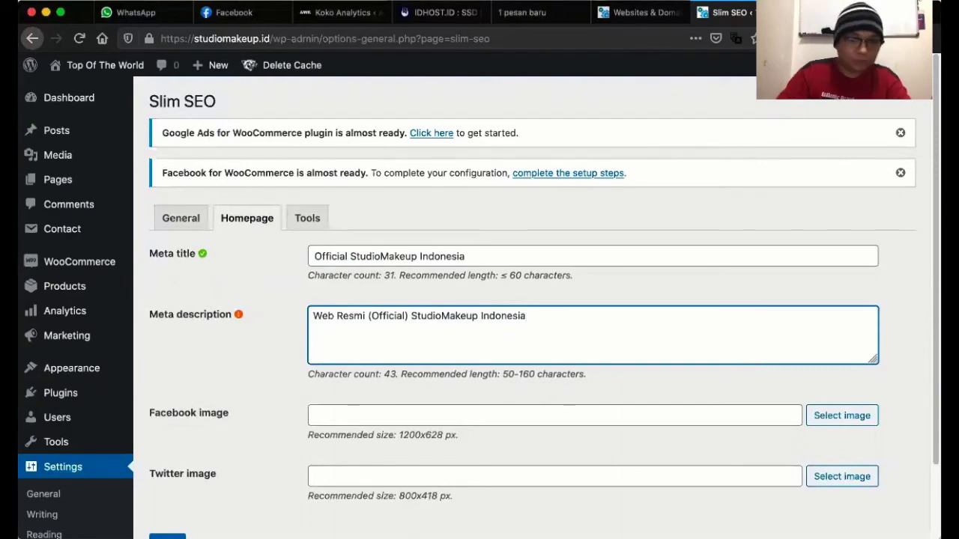
scroll(391, 373, down, 3)
scroll(300, 393, down, 1)
click(178, 407)
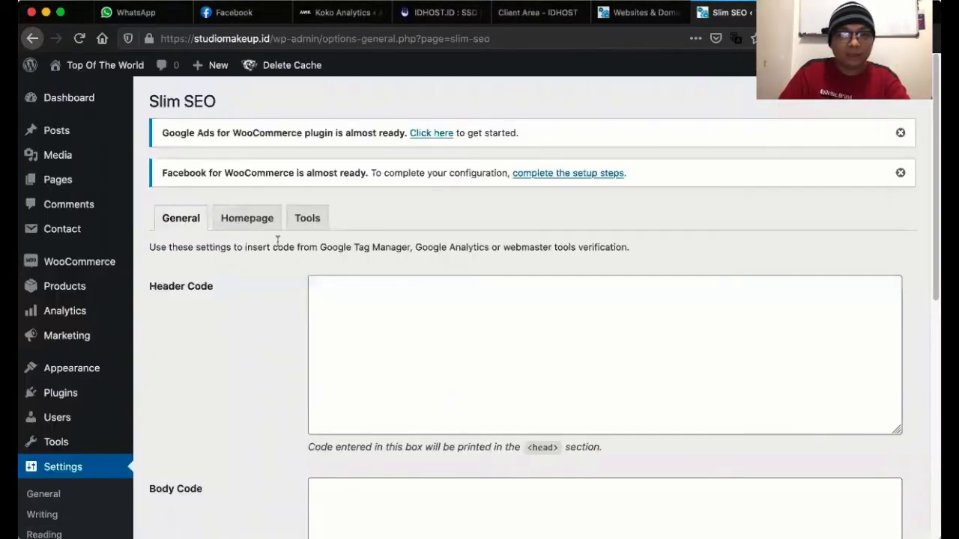
Check the recommended 50-160 description length and the meta title's character count
click(256, 226)
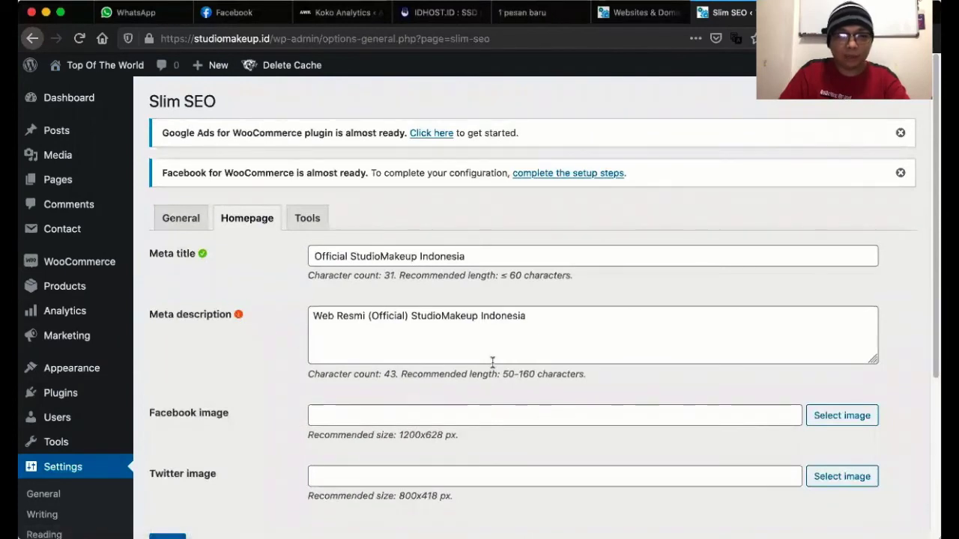
drag(503, 374, 517, 374)
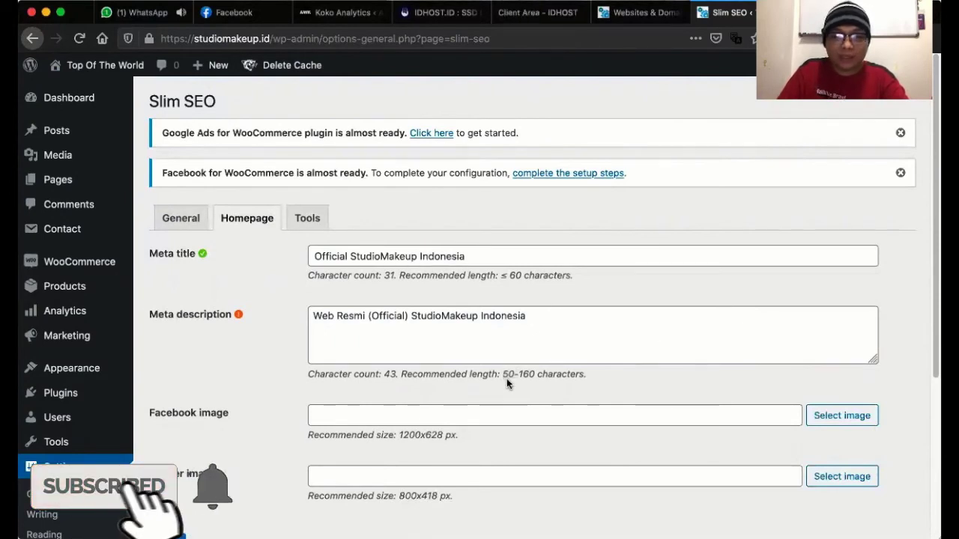
drag(503, 374, 535, 375)
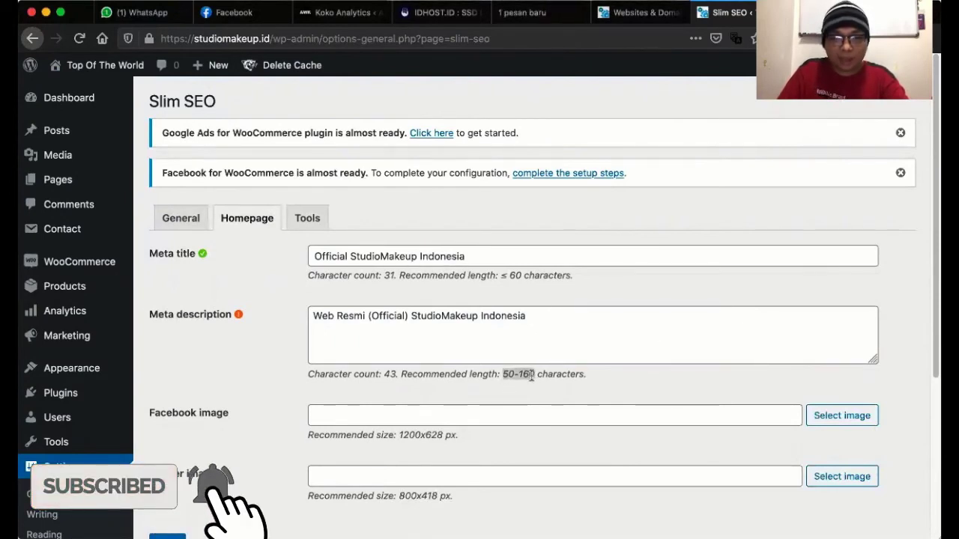
double_click(388, 274)
click(497, 278)
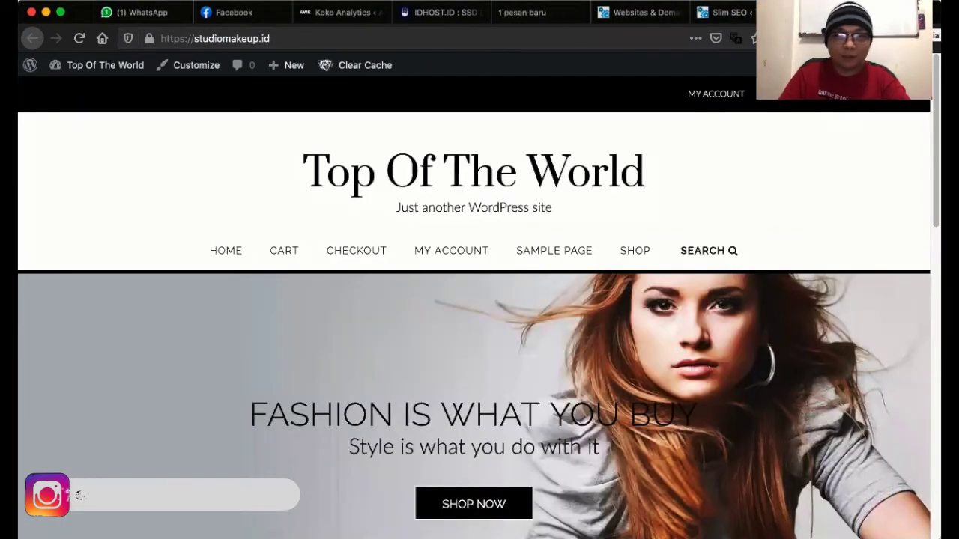
click(720, 14)
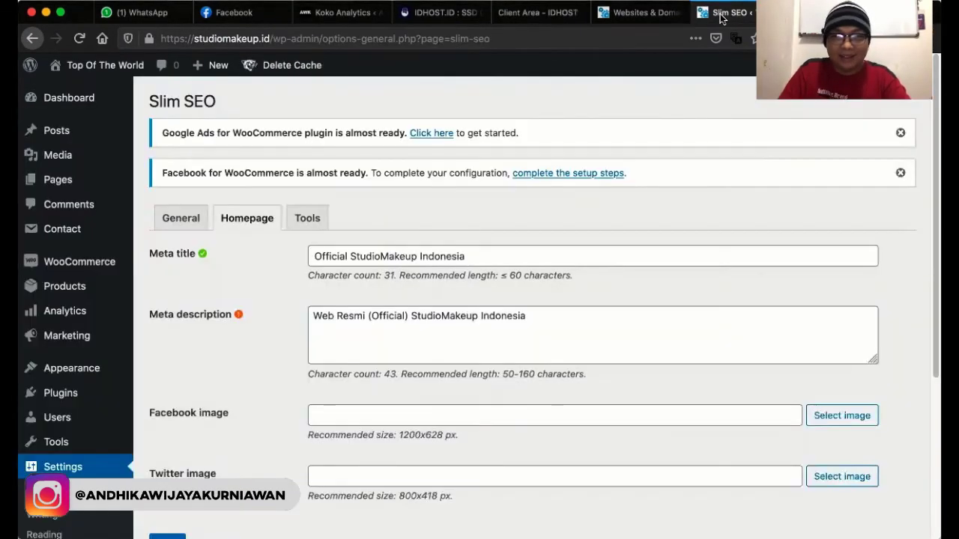
Insert 'Penjualan Produk' after '(Official)' and end the description with a period
click(367, 315)
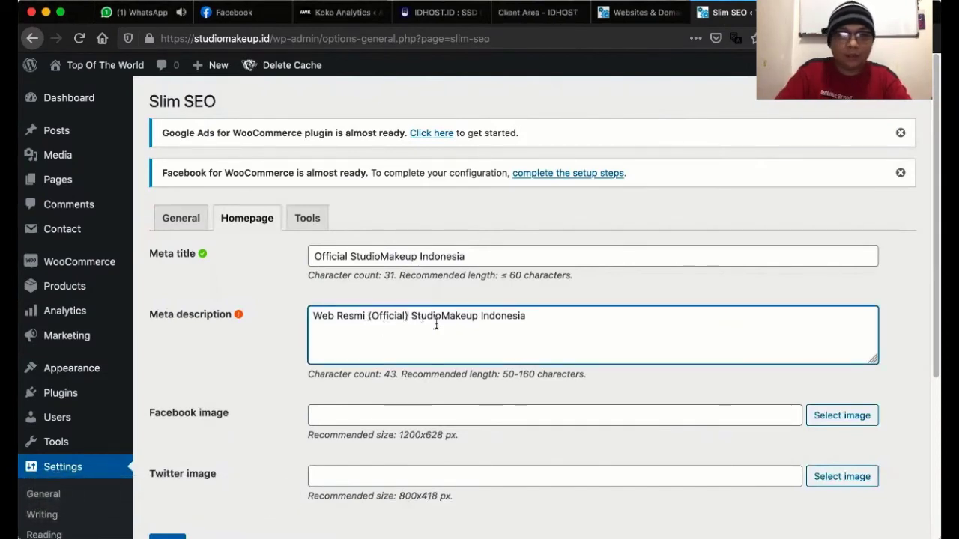
text(Penjualan K)
key(BackSpace)
key(BackSpace)
text(Produk)
key(BackSpace)
key(BackSpace)
key(BackSpace)
key(BackSpace)
text(oduk)
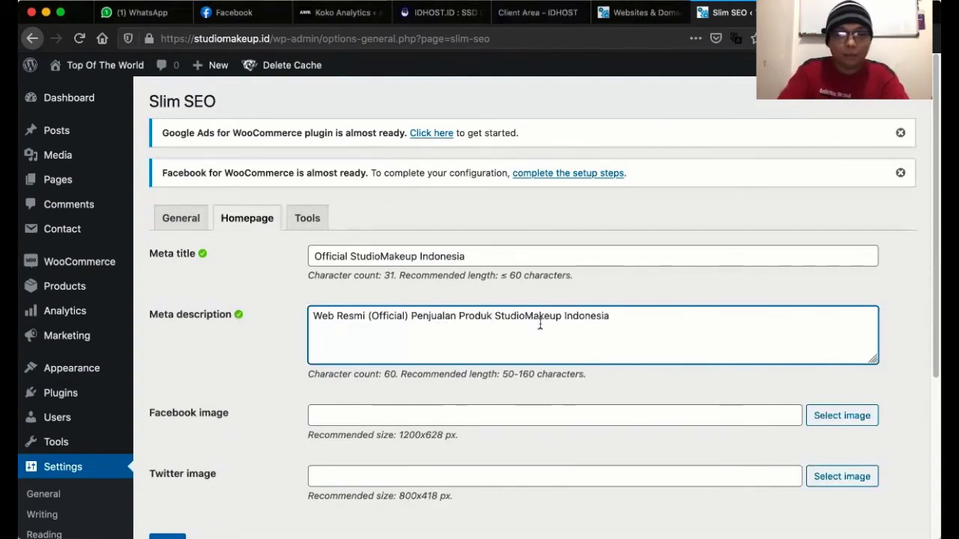
text(Make up)
key(BackSpace)
key(BackSpace)
key(BackSpace)
key(BackSpace)
key(BackSpace)
key(BackSpace)
key(BackSpace)
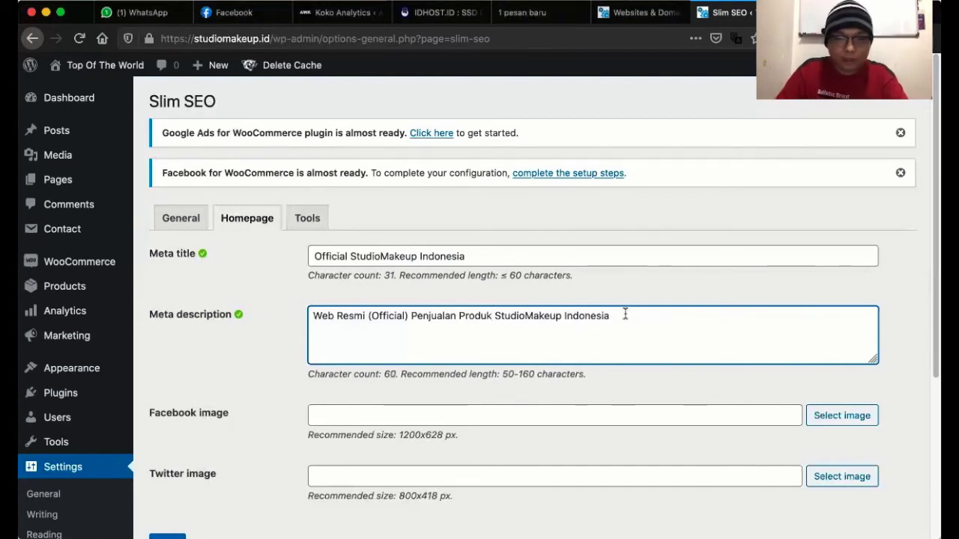
click(625, 314)
text(.)
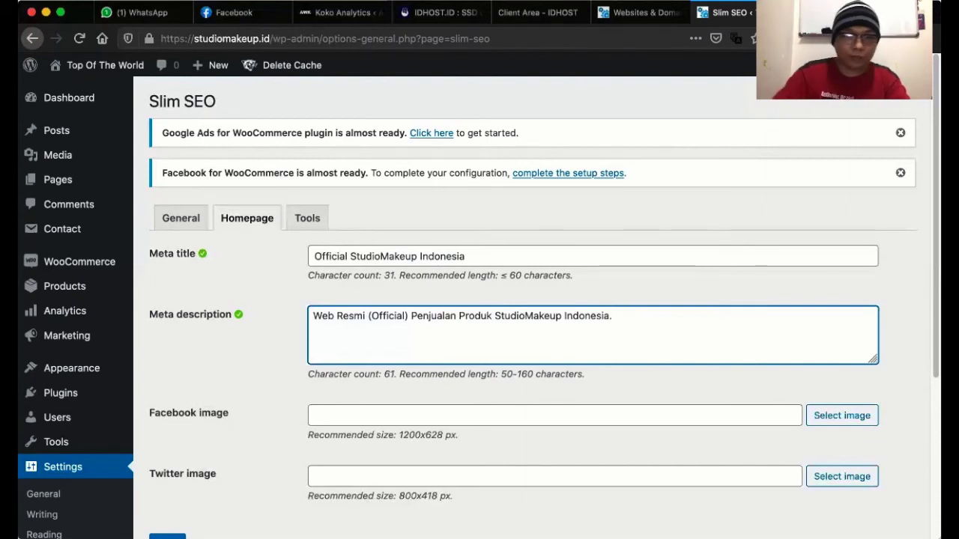
scroll(255, 433, down, 2)
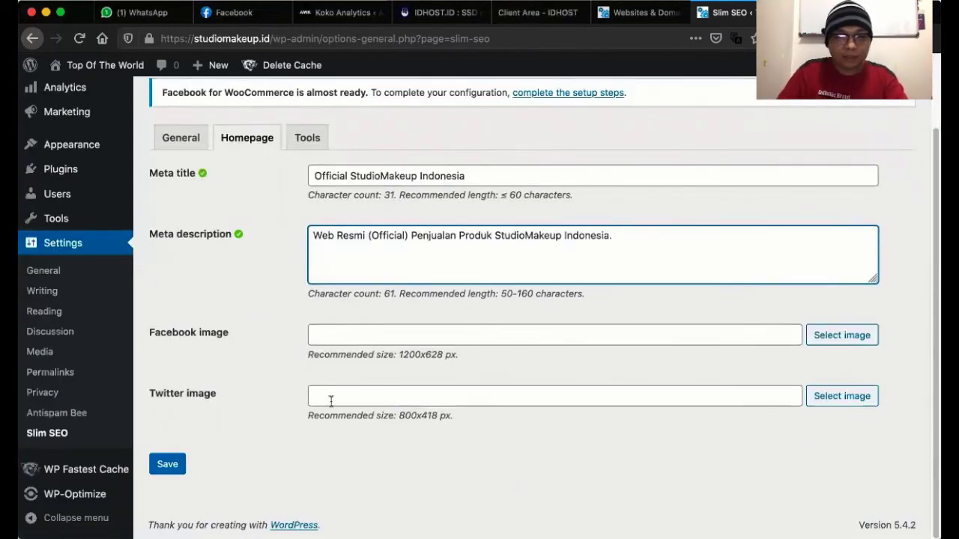
Save the revised homepage meta description, then move to the Slim SEO Tools migration settings
click(165, 465)
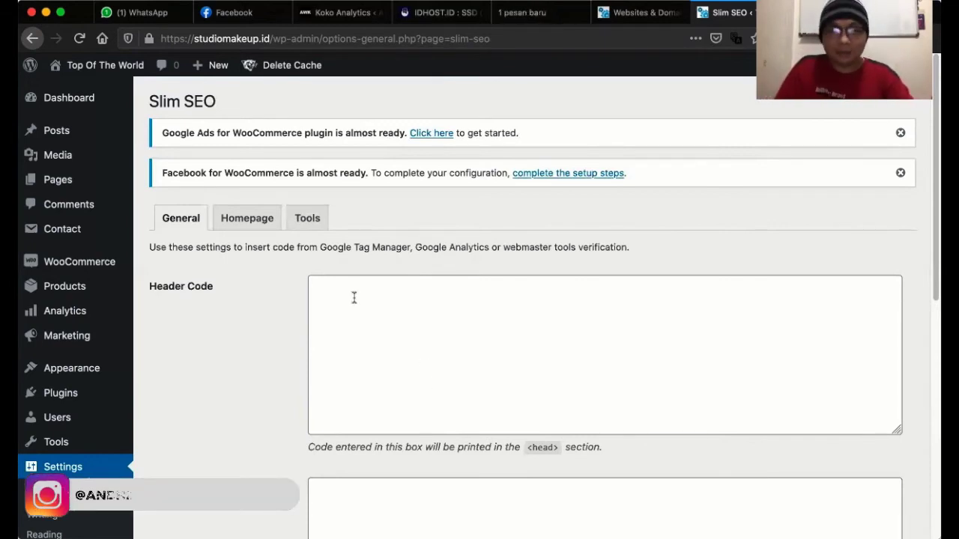
click(308, 222)
click(238, 225)
click(307, 219)
Check the SEO data migration sources and leave Yoast SEO as the source
click(313, 326)
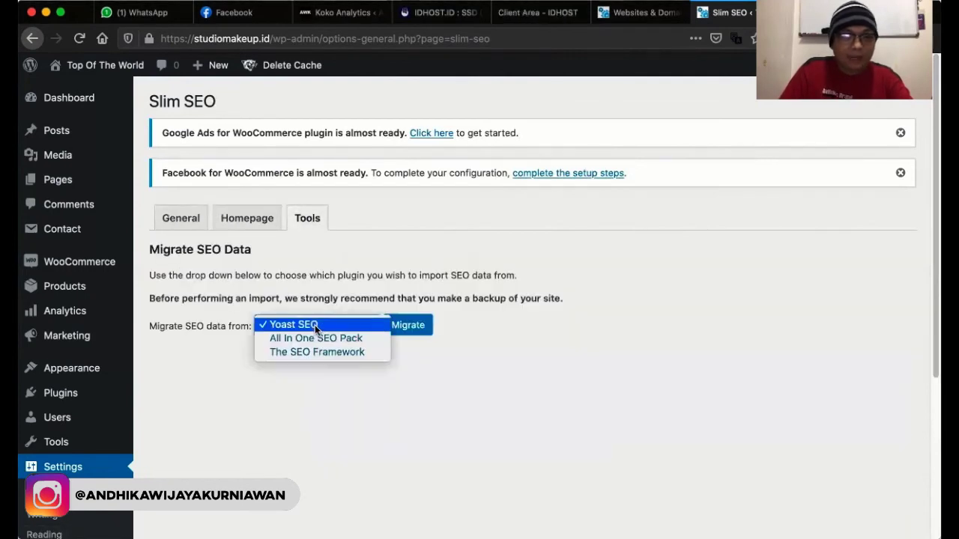
click(200, 381)
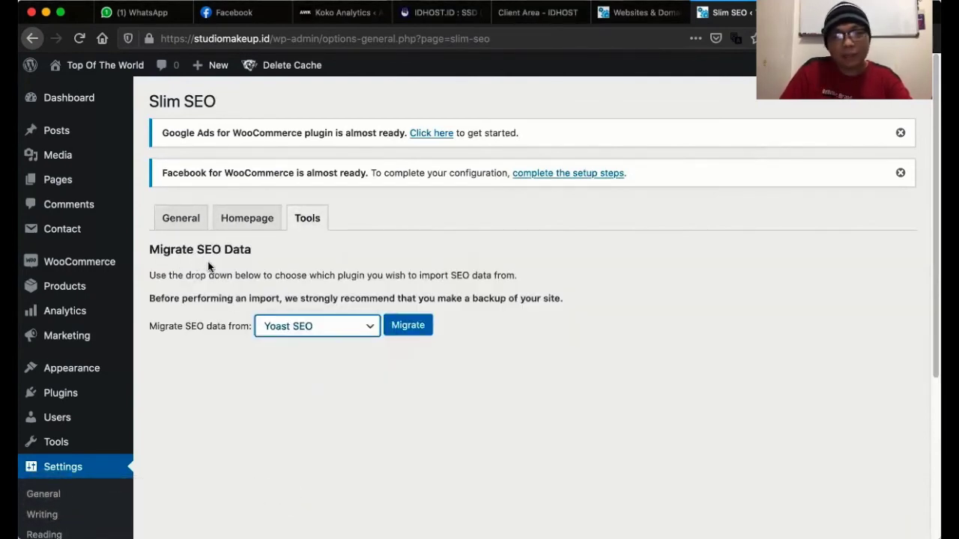
click(325, 332)
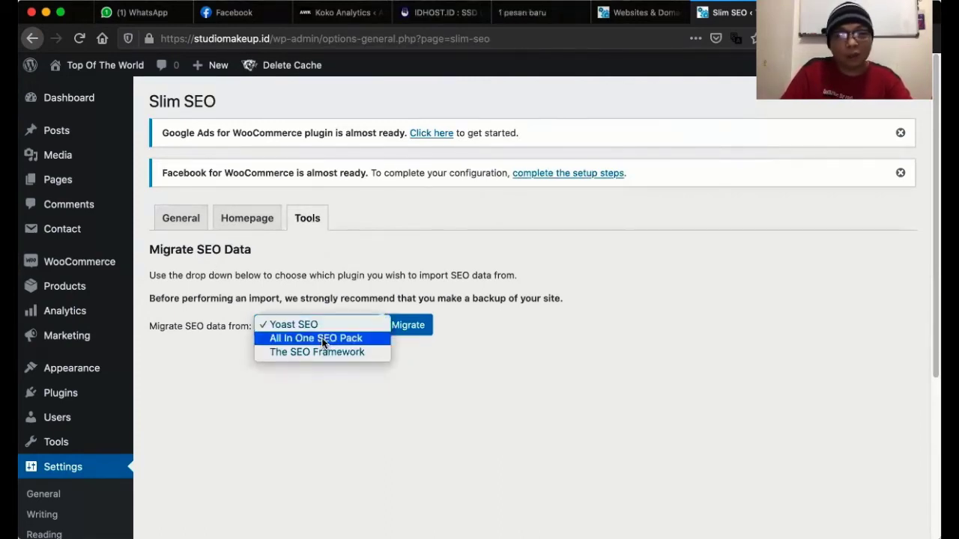
click(201, 381)
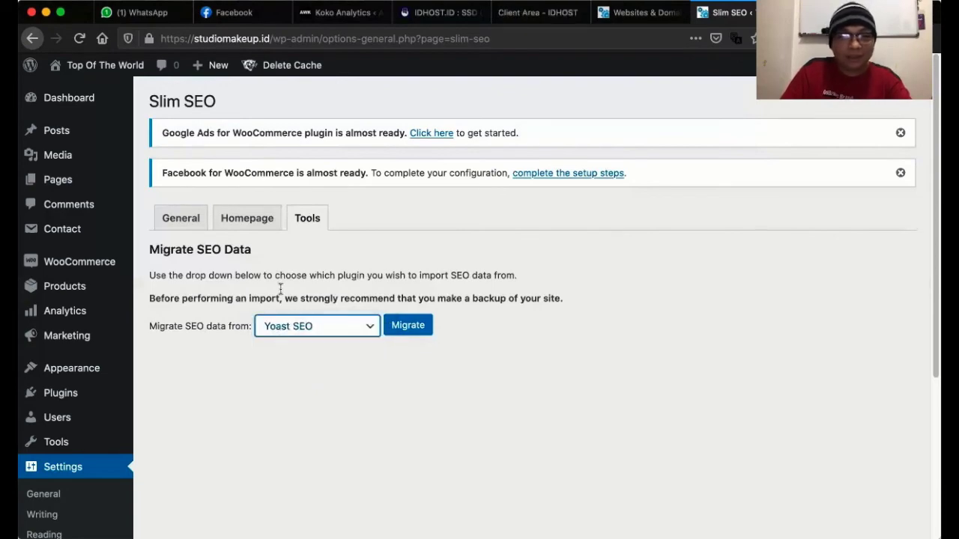
Review the Homepage tab, then the General tab's empty Header, Body and Footer Code boxes
click(245, 226)
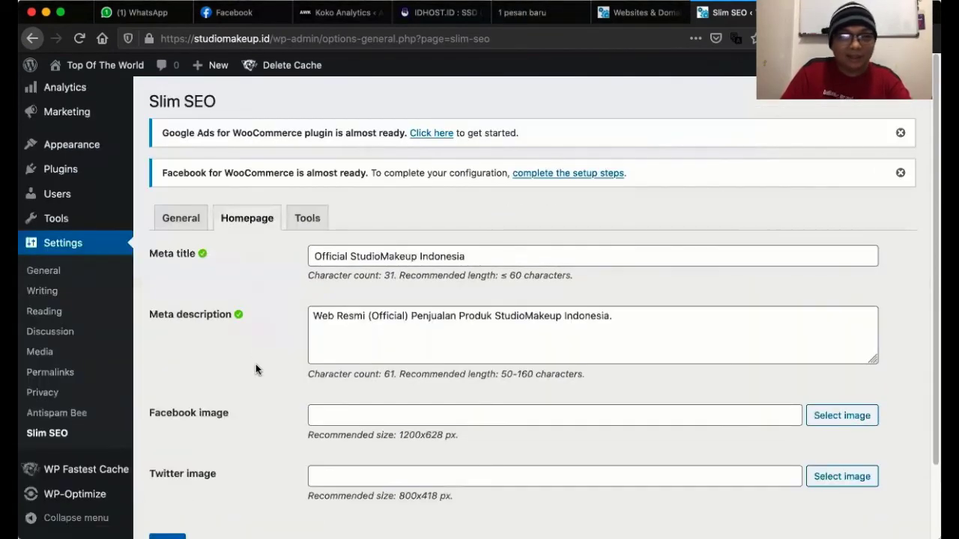
click(180, 218)
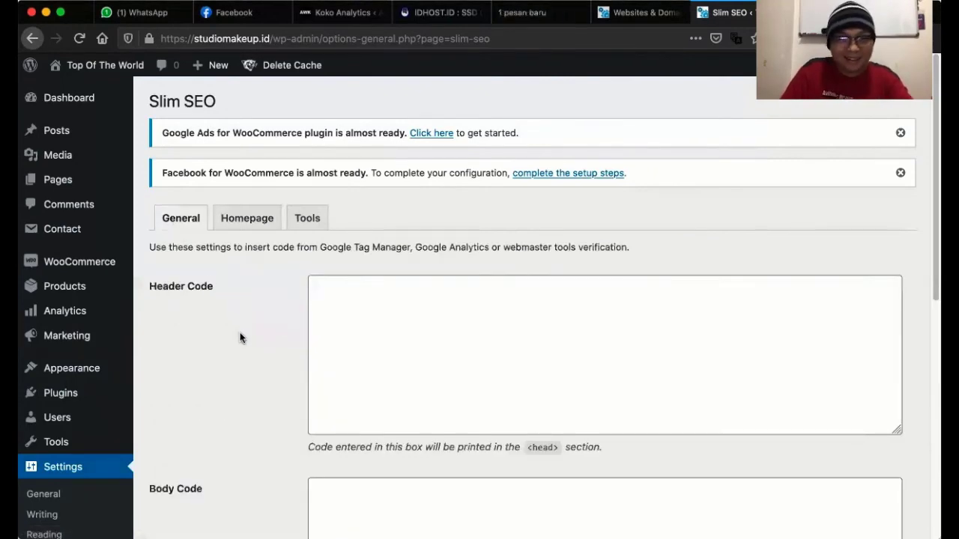
scroll(239, 337, down, 3)
scroll(240, 338, down, 3)
scroll(239, 338, up, 6)
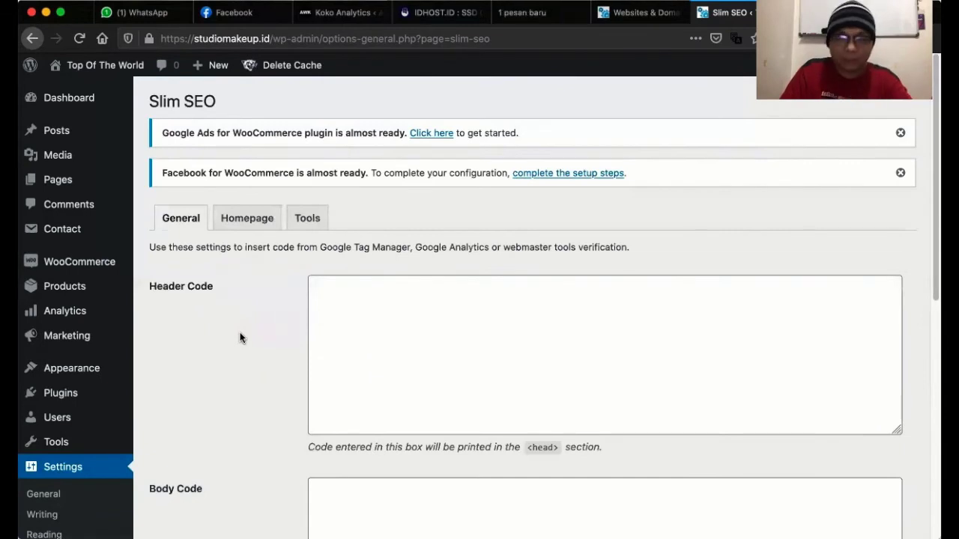
scroll(244, 336, down, 5)
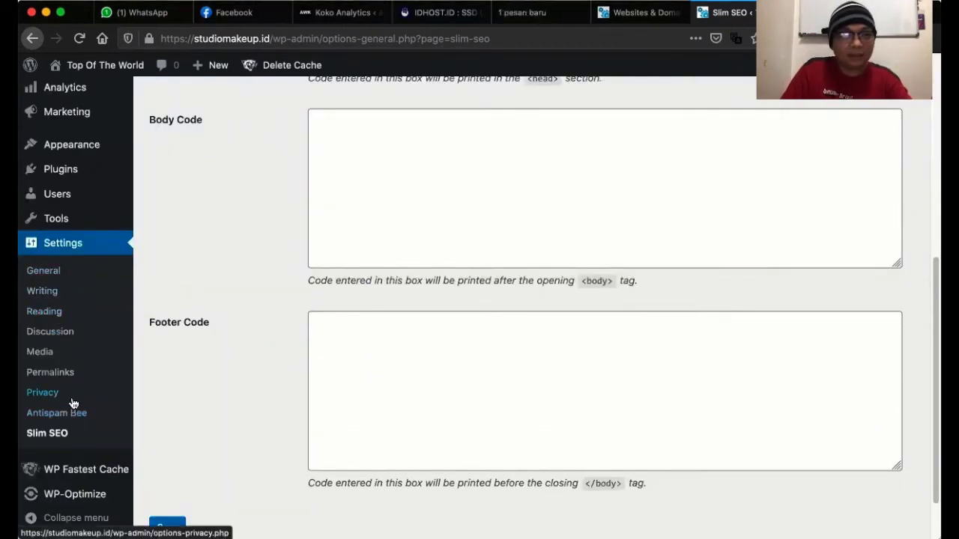
Choose Post name permalinks and change the custom structure to /%postname%.html
click(57, 378)
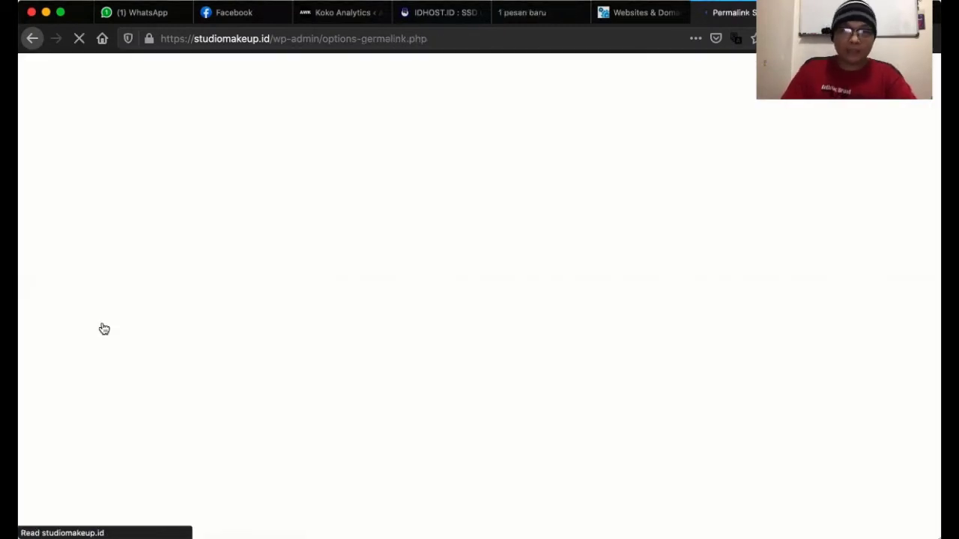
scroll(349, 364, down, 3)
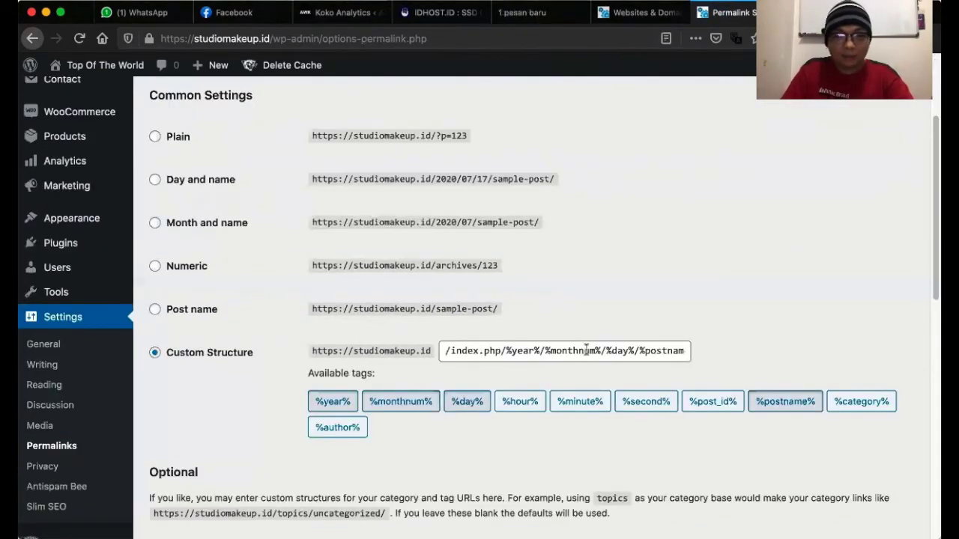
click(195, 310)
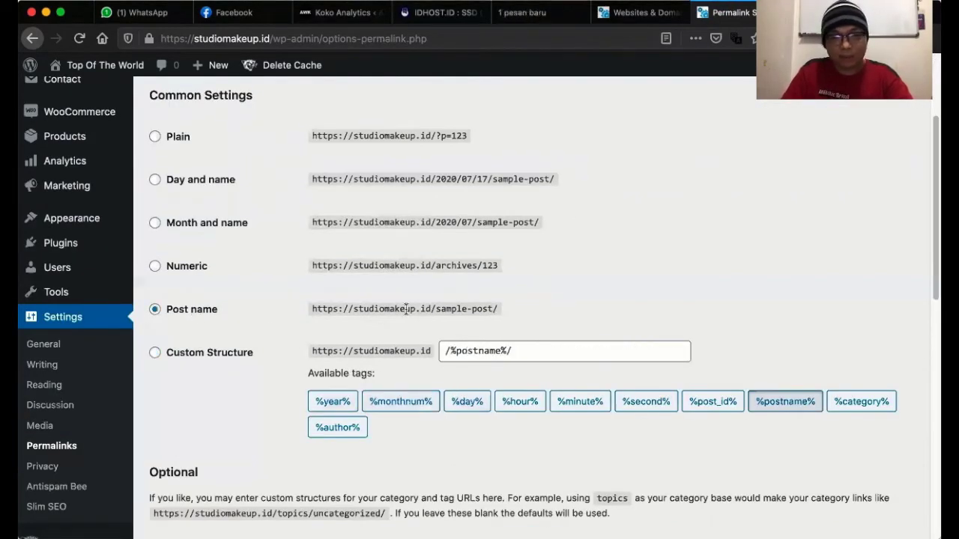
click(555, 349)
key(BackSpace)
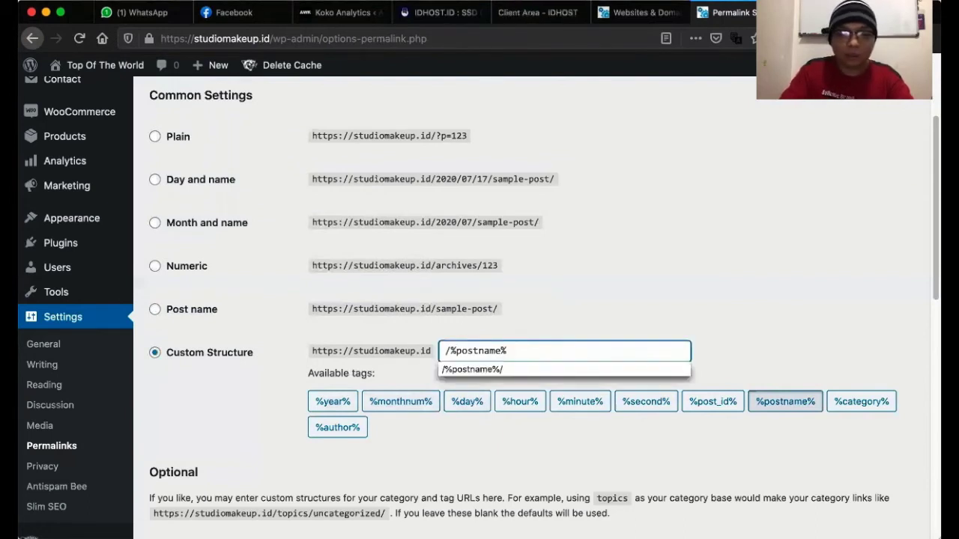
text(.html)
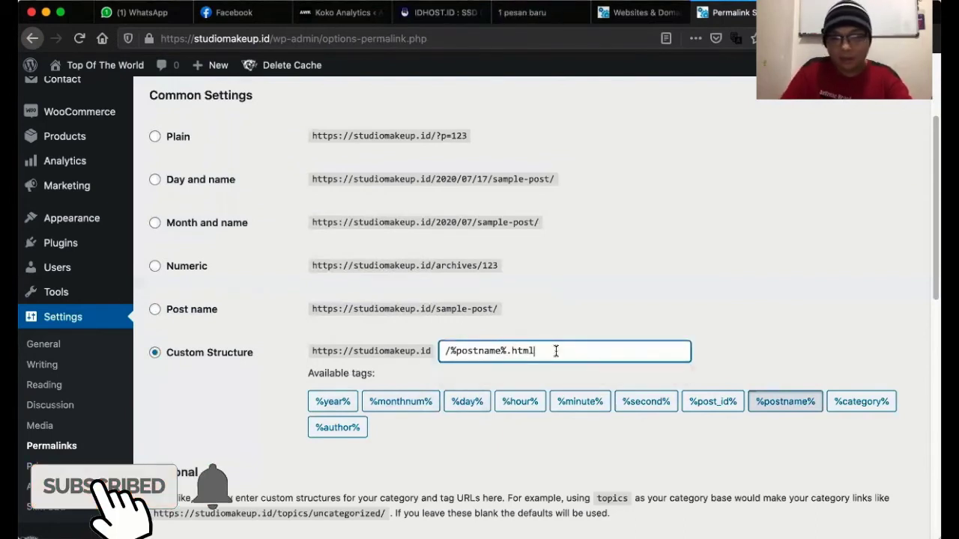
scroll(257, 419, down, 10)
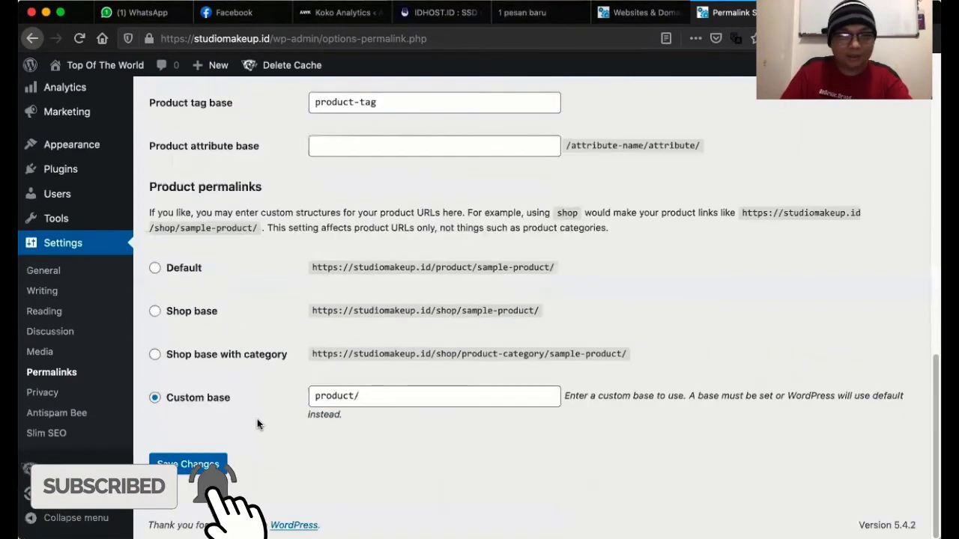
Set product base /produk/, category base kategori and tag base tag, then save
drag(354, 395, 297, 395)
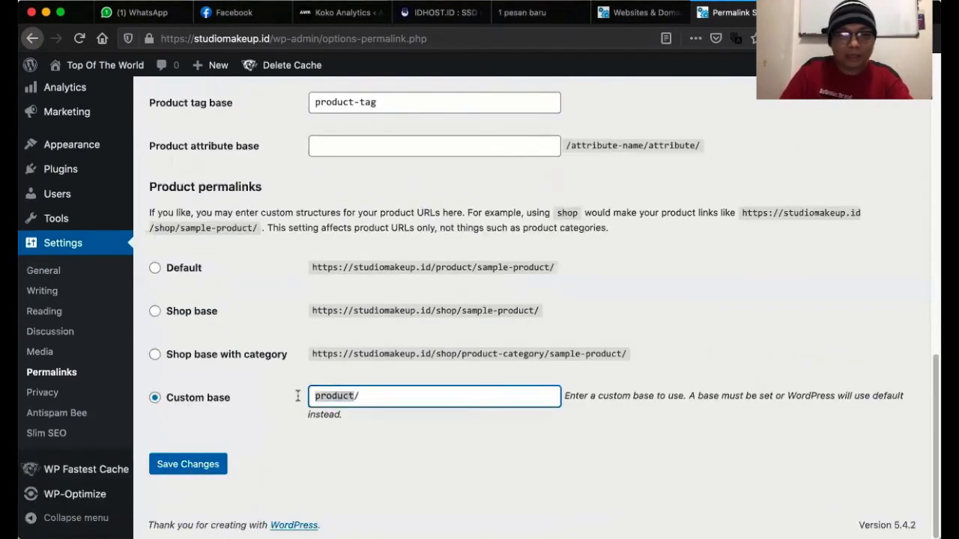
text(produ)
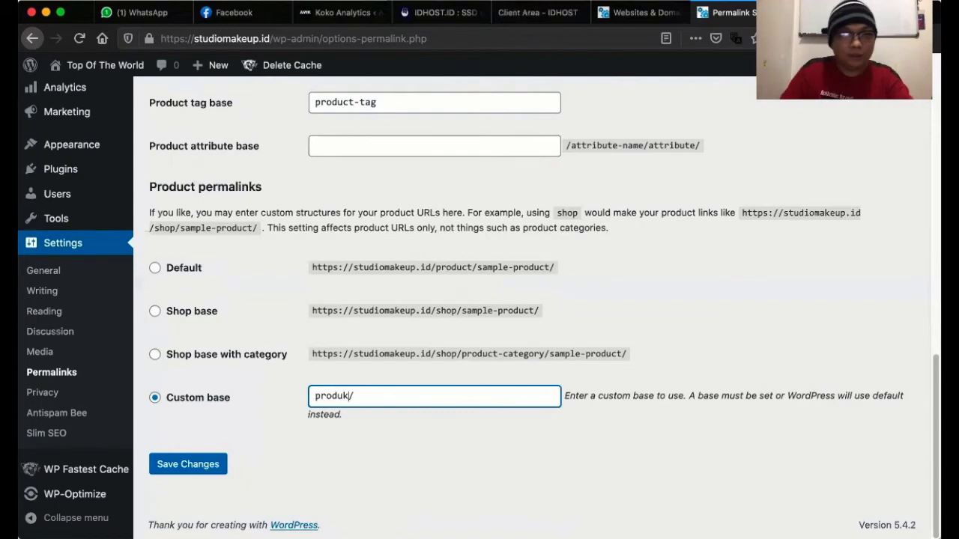
scroll(409, 198, up, 4)
drag(409, 199, 299, 207)
text(kateog)
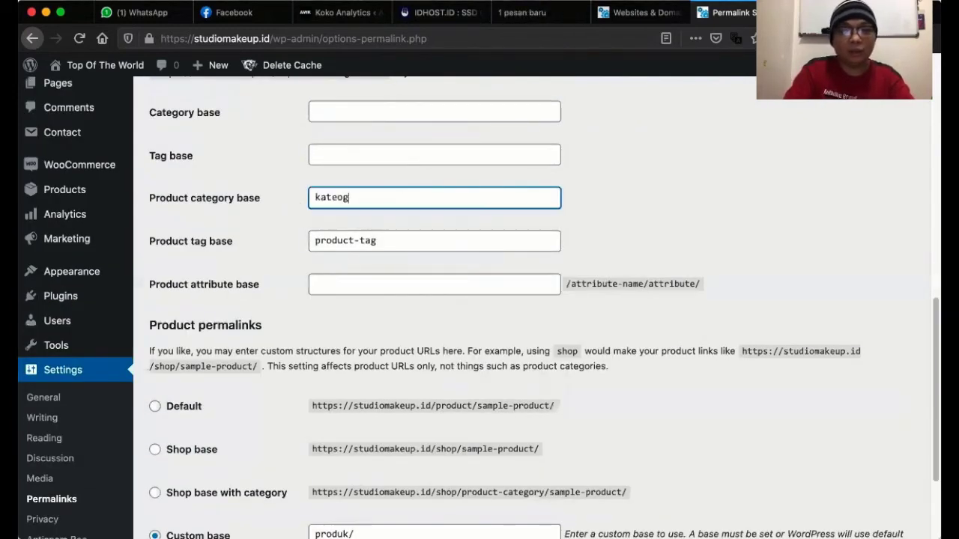
key(BackSpace)
key(BackSpace)
text(gori)
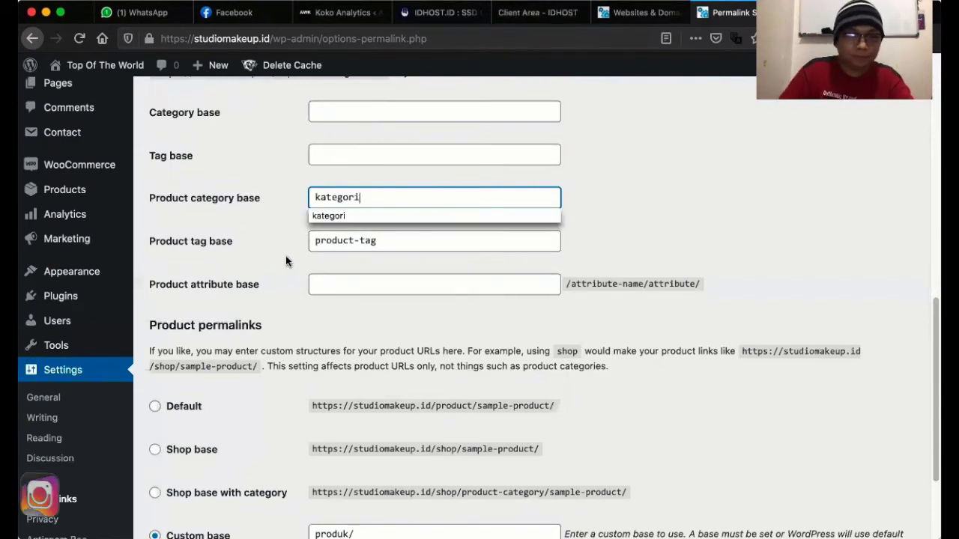
click(286, 258)
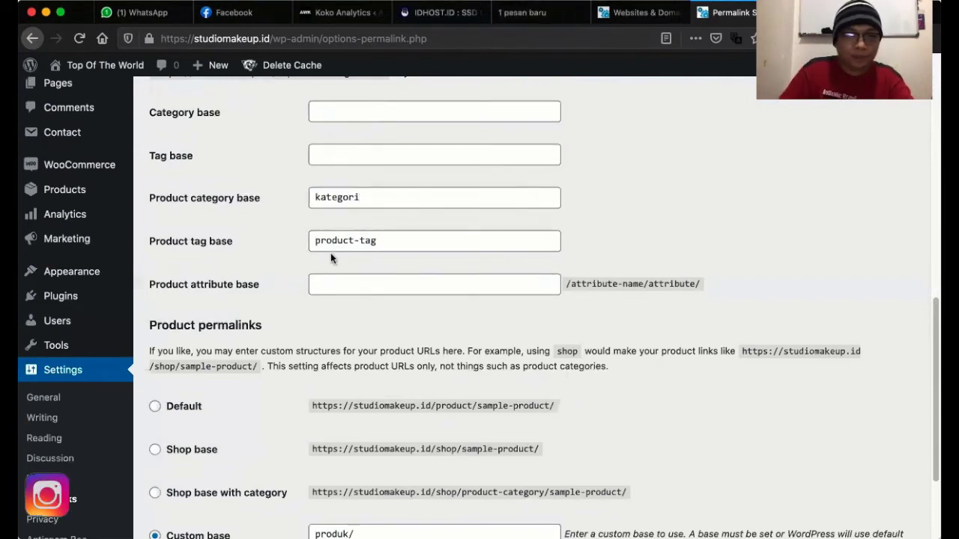
drag(358, 240, 287, 237)
key(BackSpace)
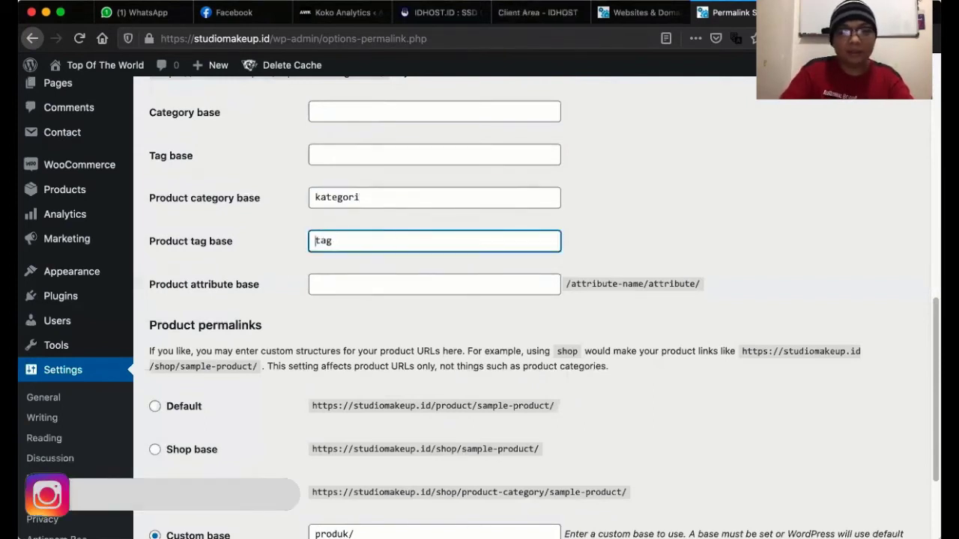
scroll(271, 311, down, 3)
click(192, 462)
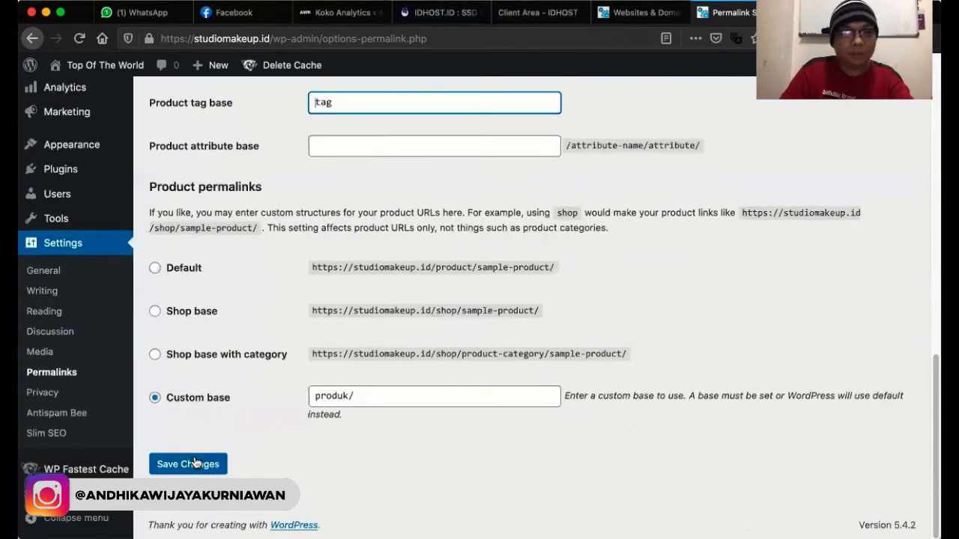
Try a beli prefix on the product custom base, remove it, and save again
scroll(282, 372, down, 5)
scroll(283, 373, down, 5)
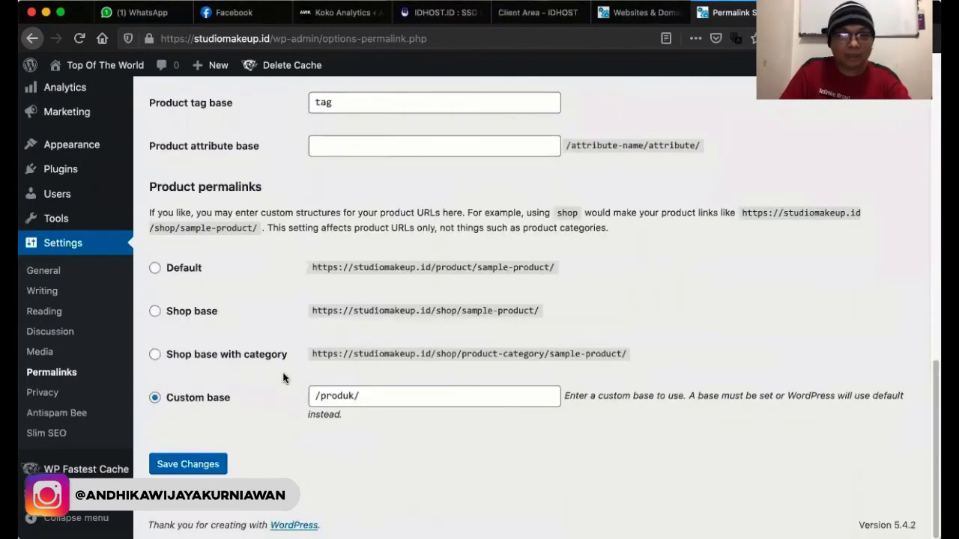
click(330, 402)
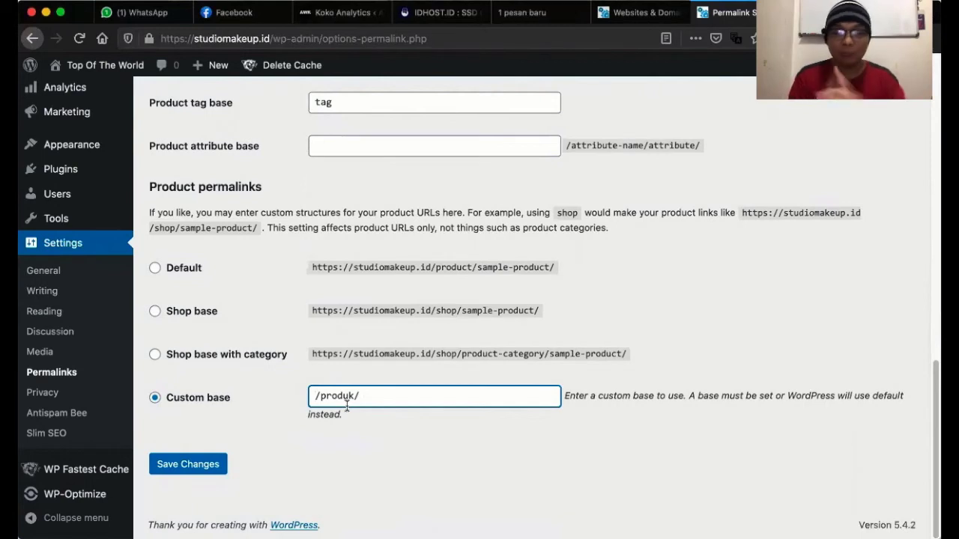
text(beli)
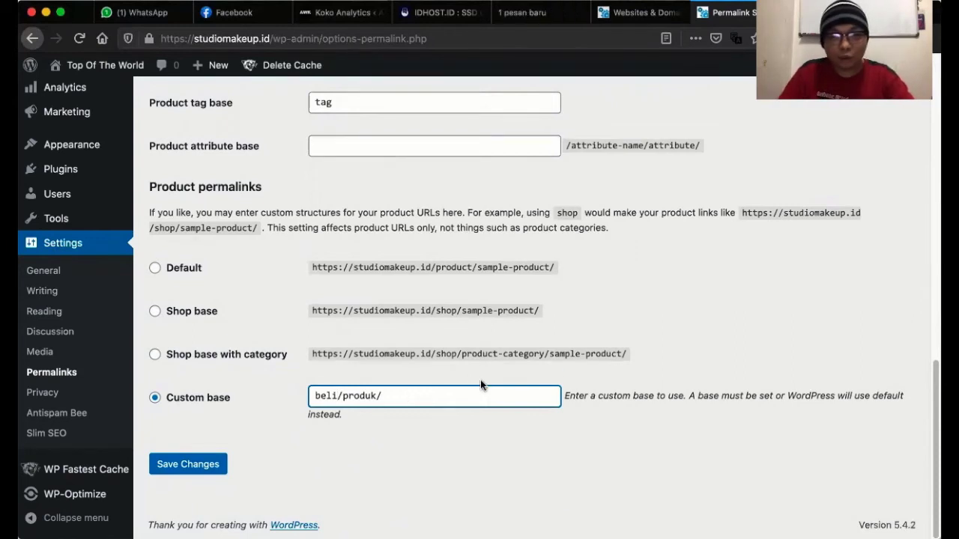
drag(549, 353, 626, 355)
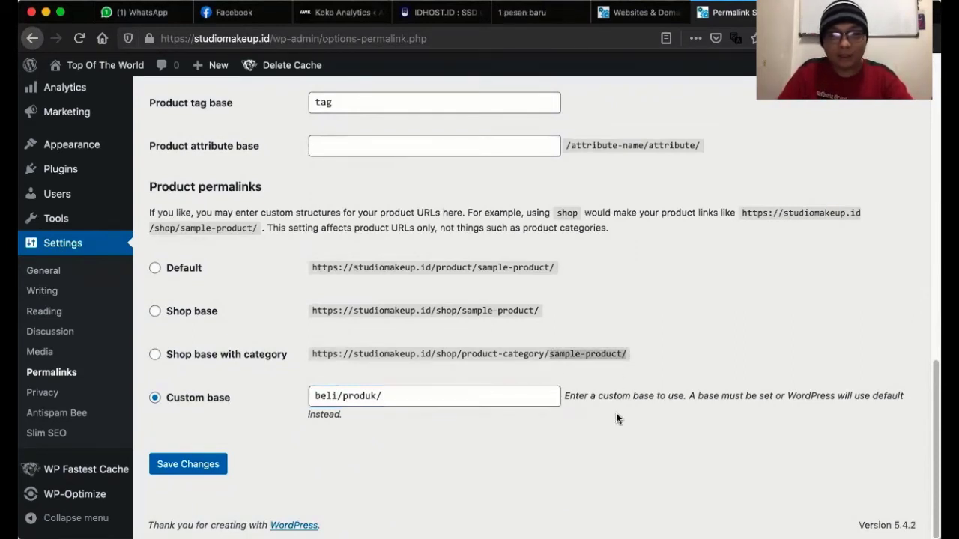
click(339, 395)
drag(339, 395, 315, 396)
key(BackSpace)
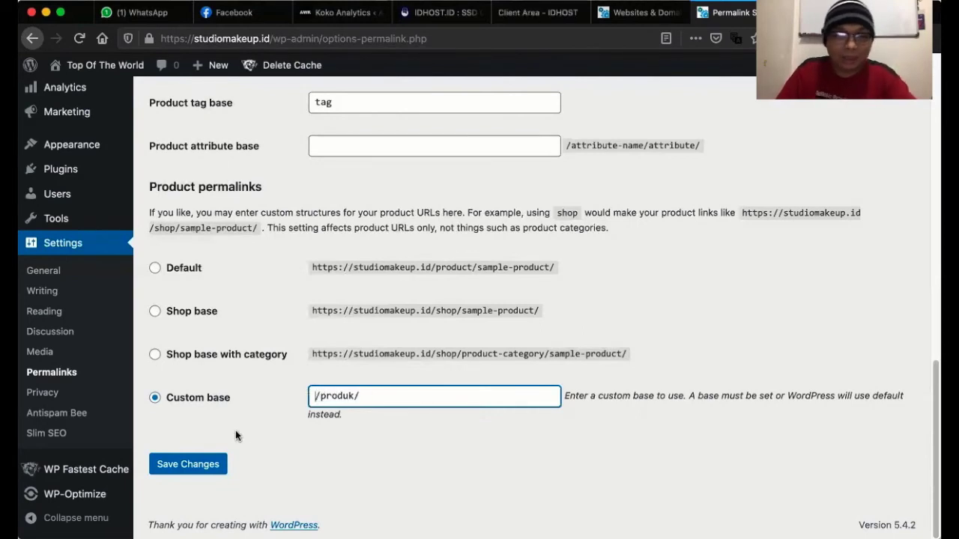
click(199, 464)
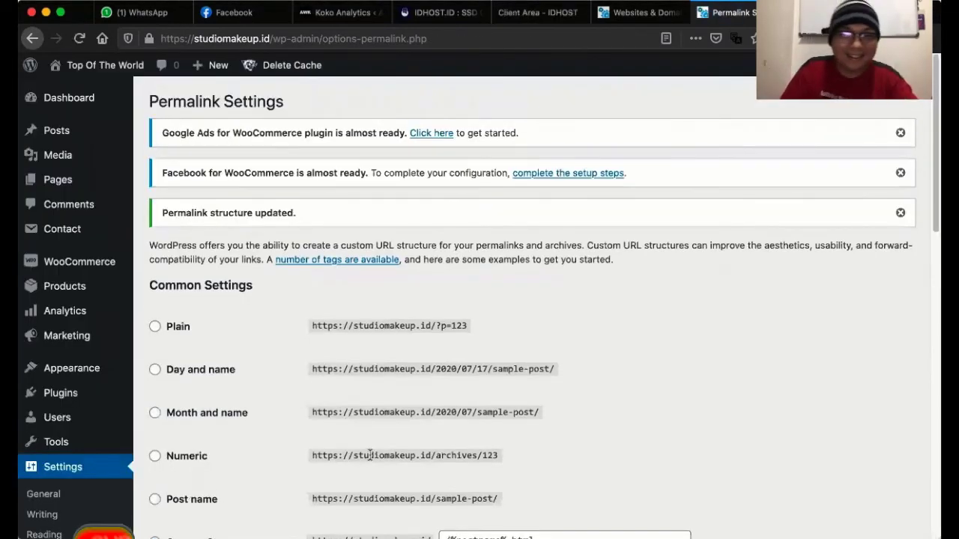
Scroll Permalink Settings to verify /%postname%.html and the kategori category base were saved
scroll(327, 420, down, 5)
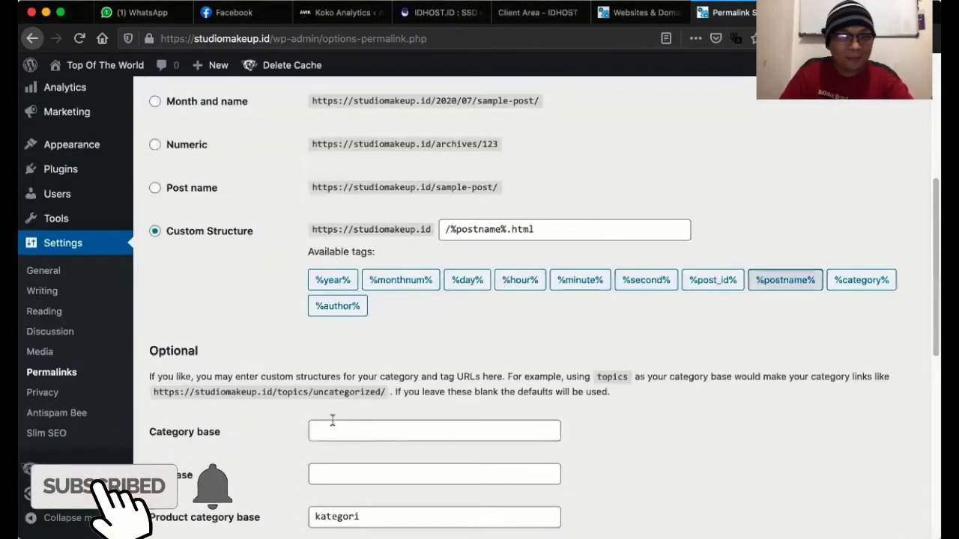
scroll(327, 420, down, 1)
scroll(277, 399, up, 6)
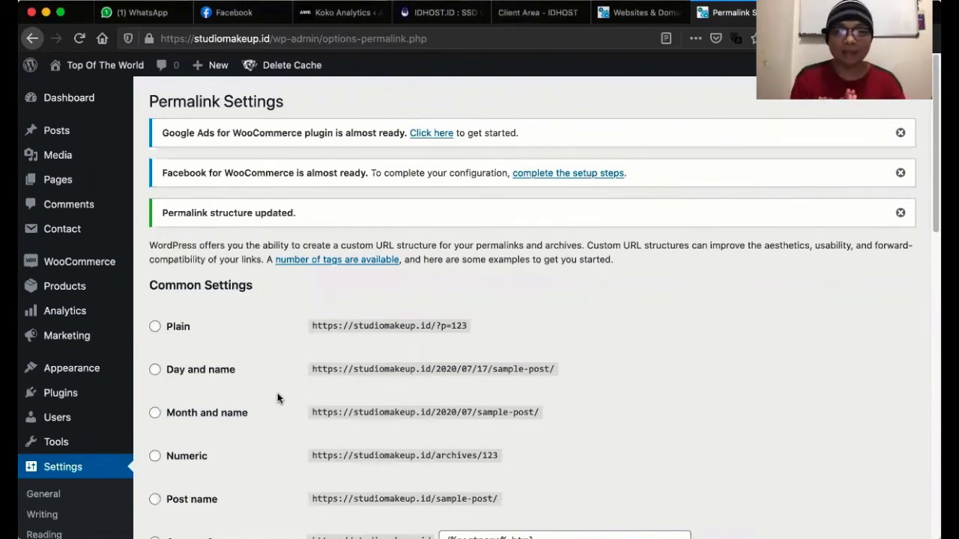
Limit WooCommerce selling to specific countries, with Indonesia as the only country
mouse_move(86, 264)
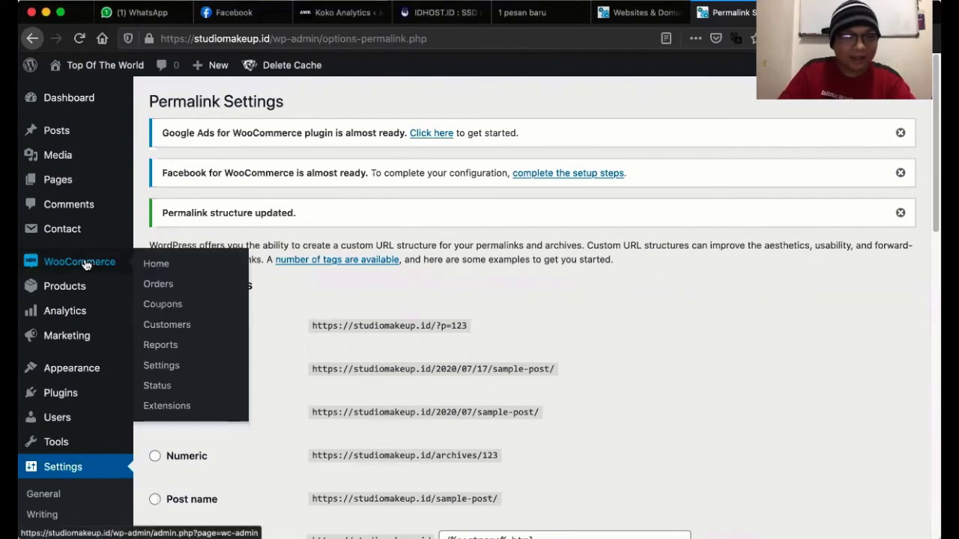
click(165, 366)
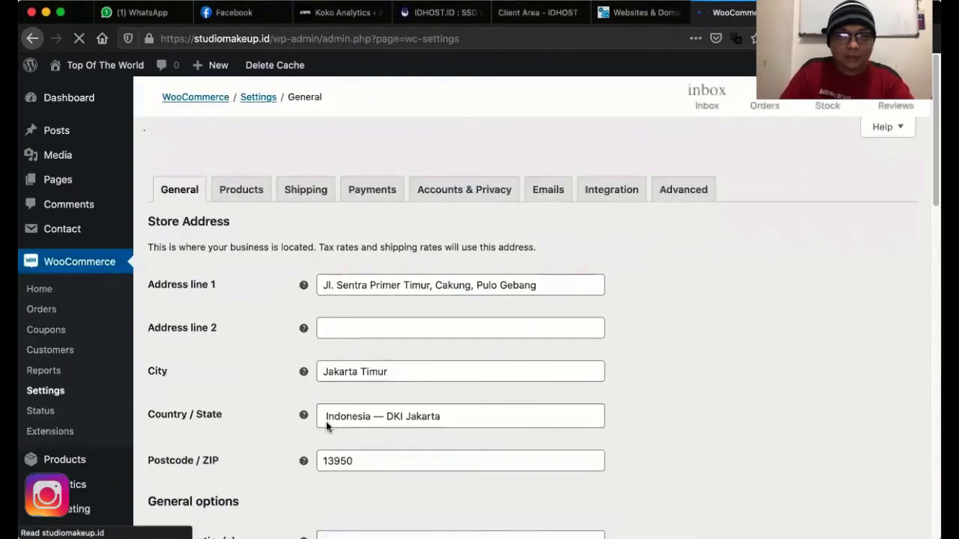
scroll(327, 423, down, 5)
scroll(309, 341, up, 4)
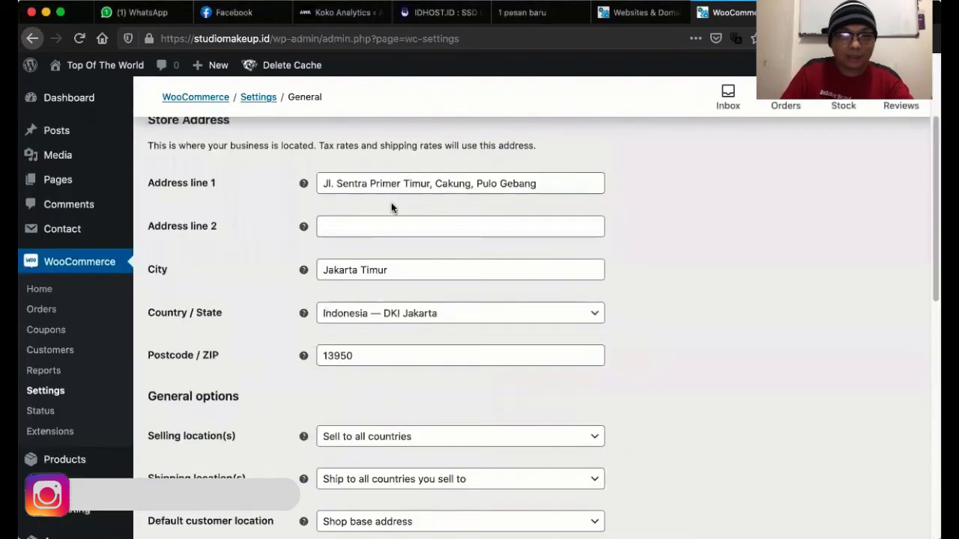
scroll(264, 382, down, 1)
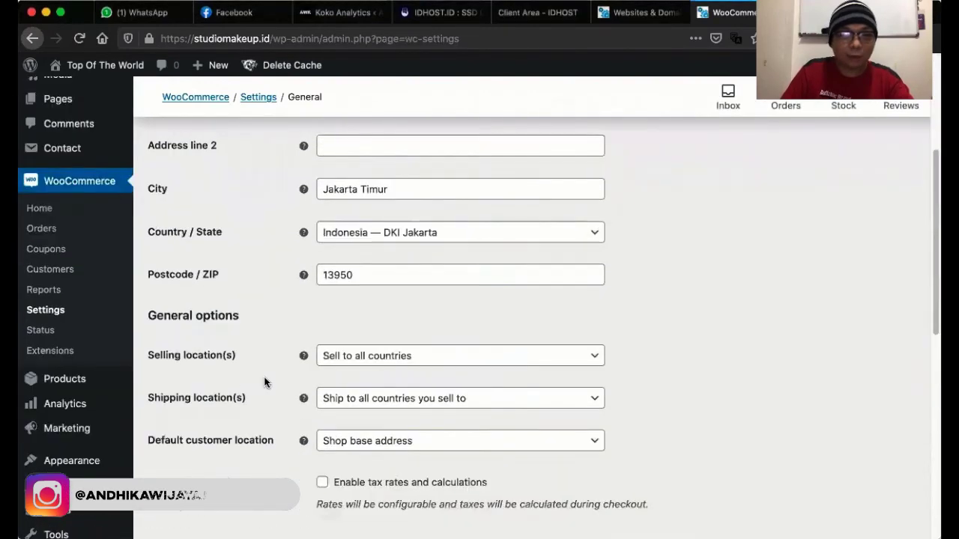
click(360, 364)
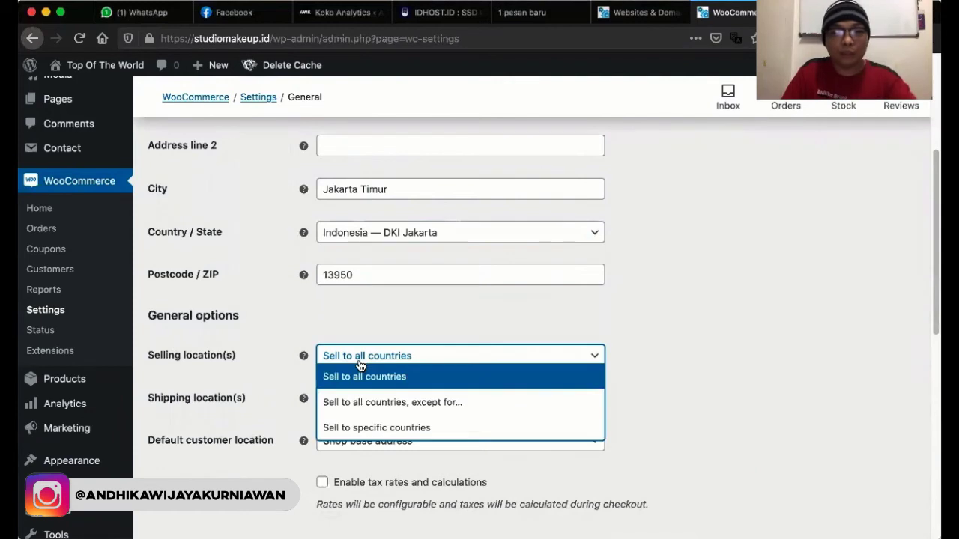
click(370, 427)
click(389, 400)
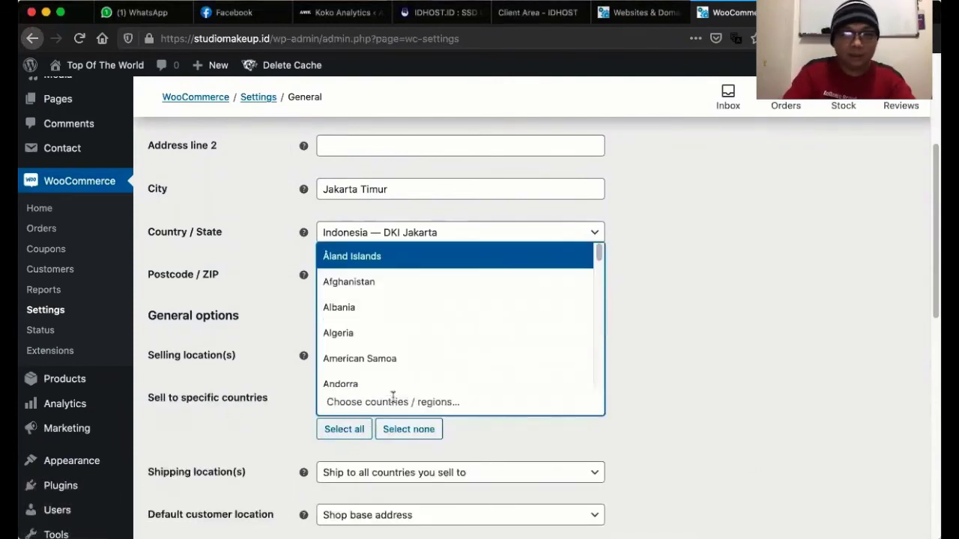
text(Indon)
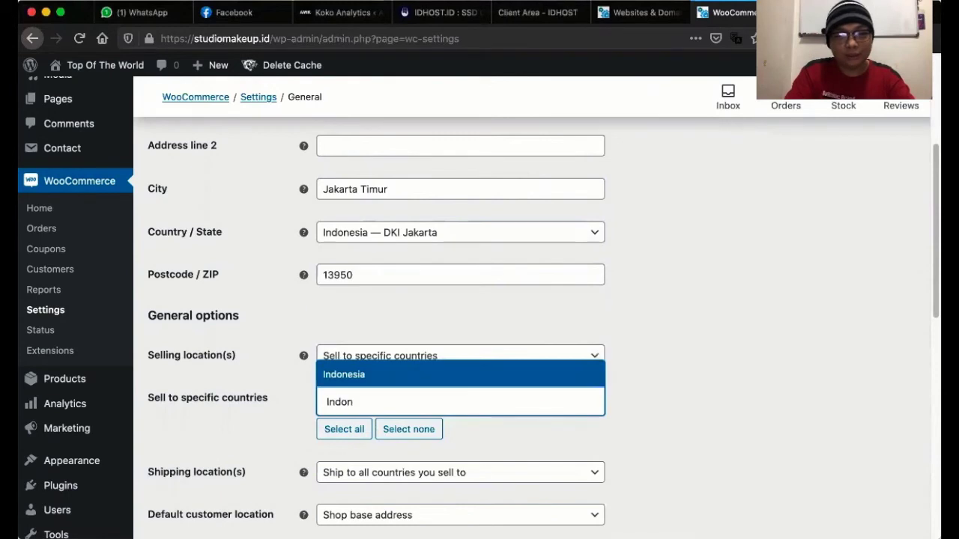
click(393, 381)
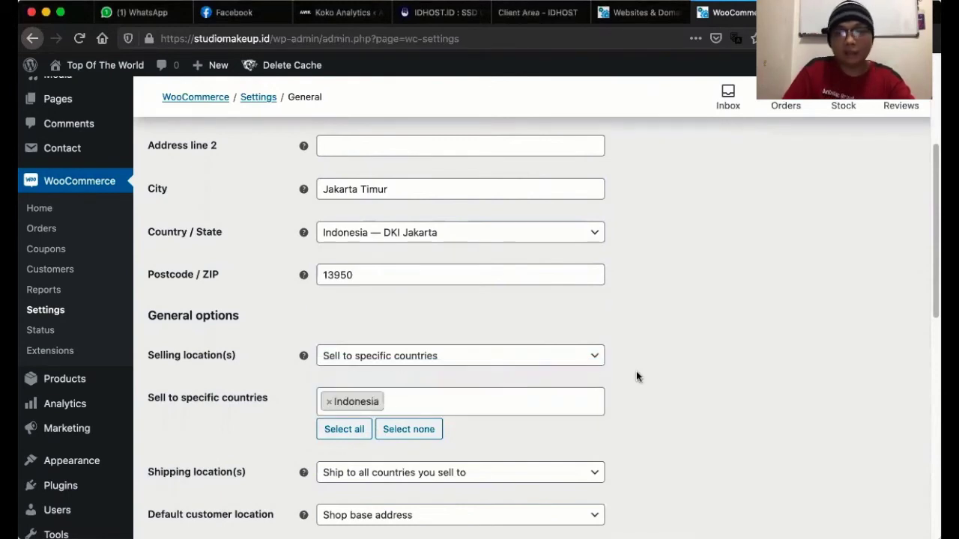
Ship to specific countries only, adding Indonesia as the shipping country
scroll(636, 377, down, 2)
click(503, 410)
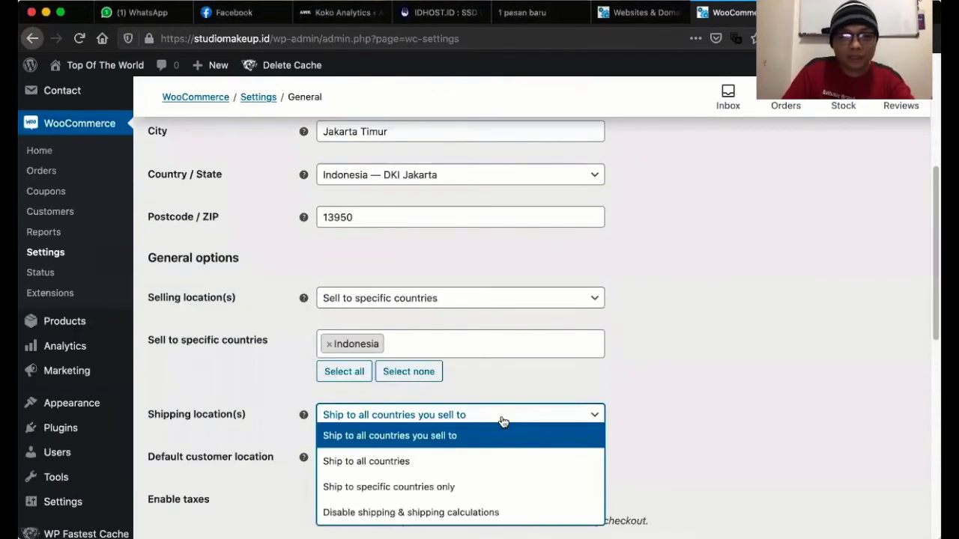
click(345, 483)
click(361, 445)
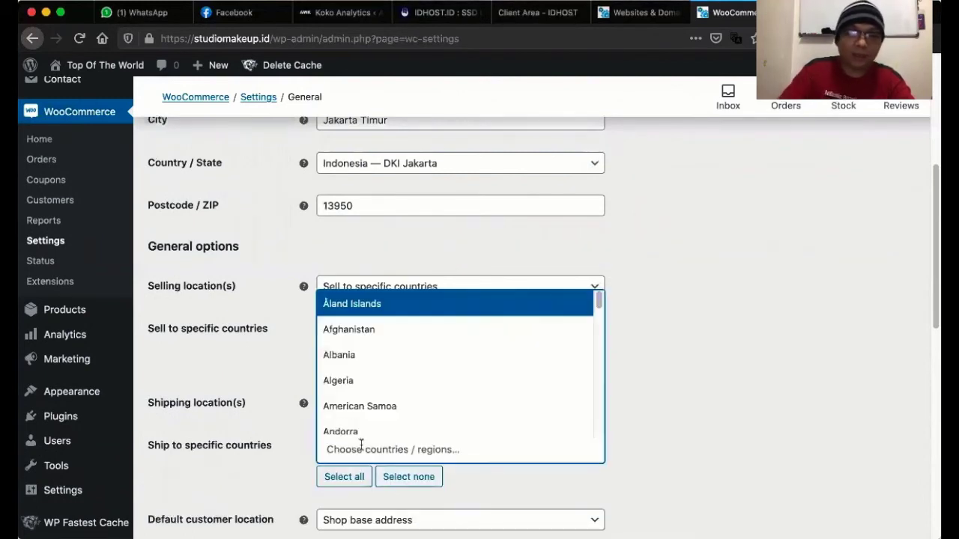
text(Indonesia)
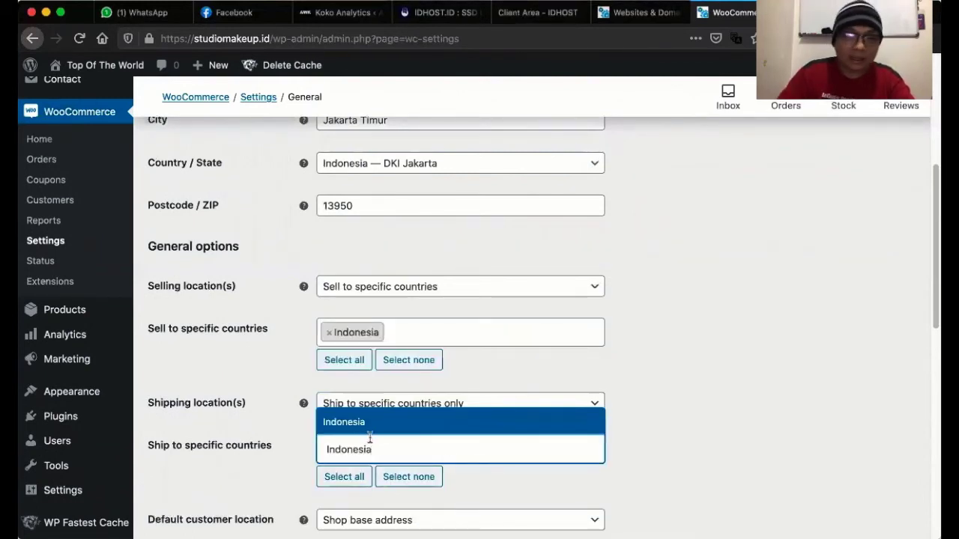
click(377, 422)
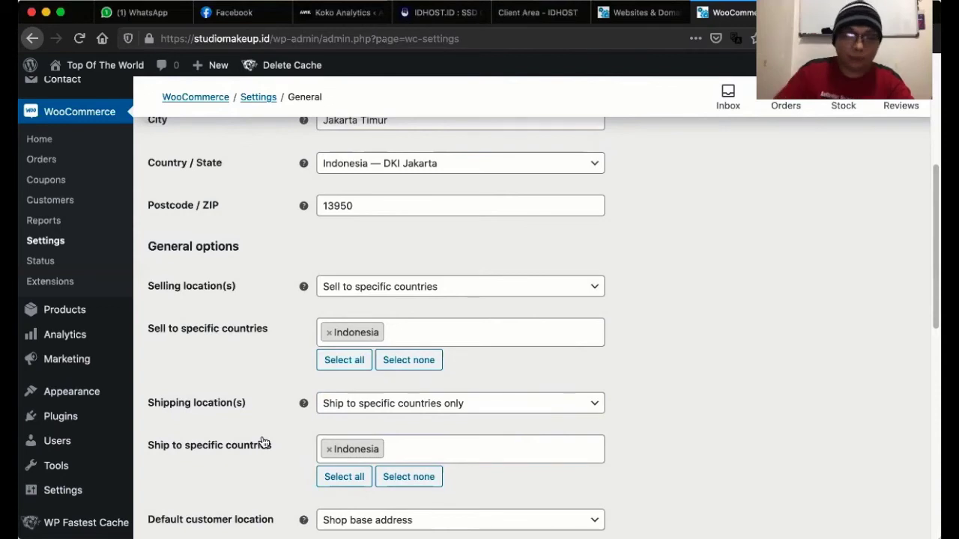
Keep Shop base address as the default customer location
scroll(263, 444, down, 2)
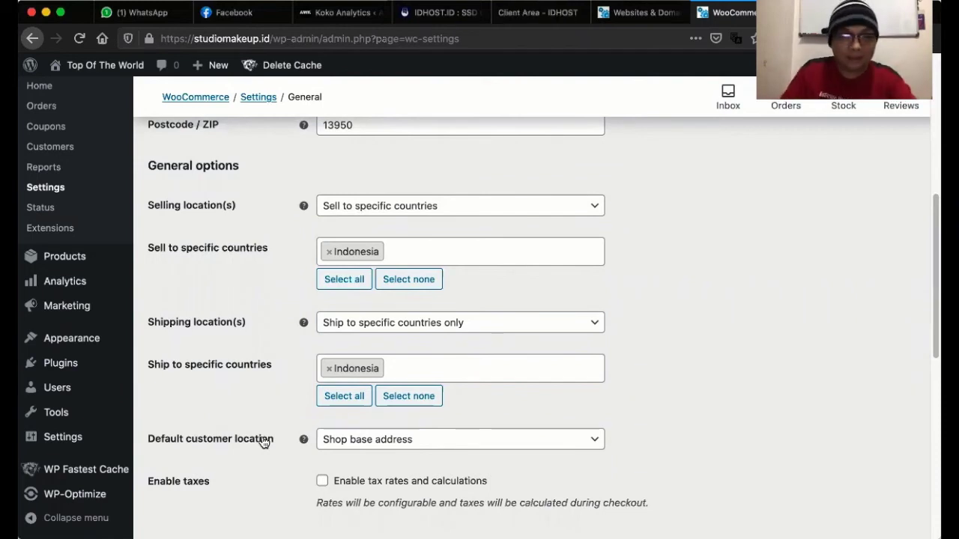
scroll(263, 443, down, 3)
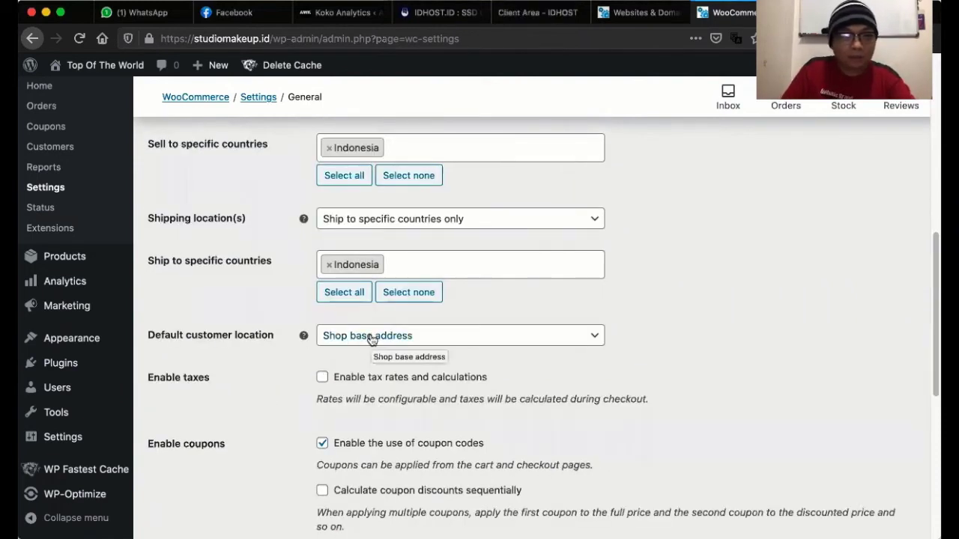
click(371, 338)
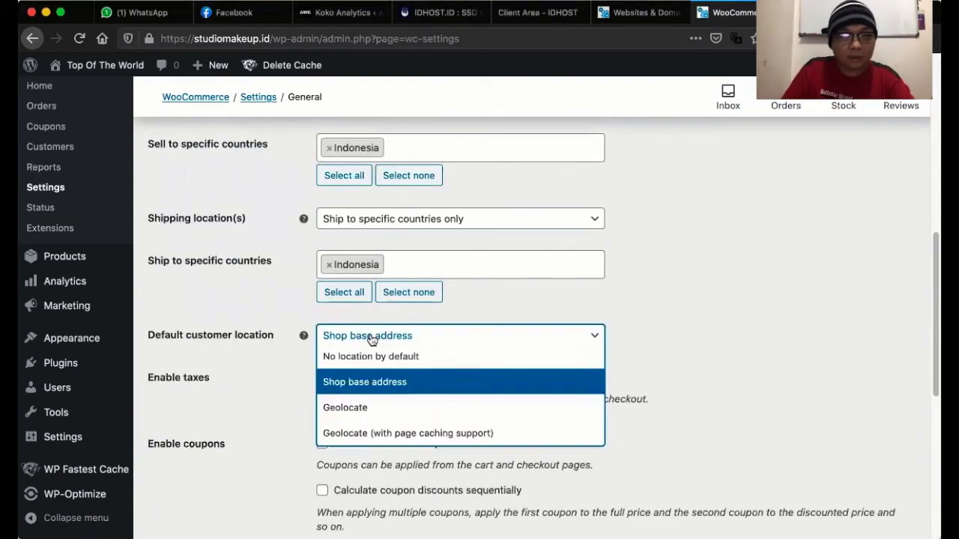
click(270, 373)
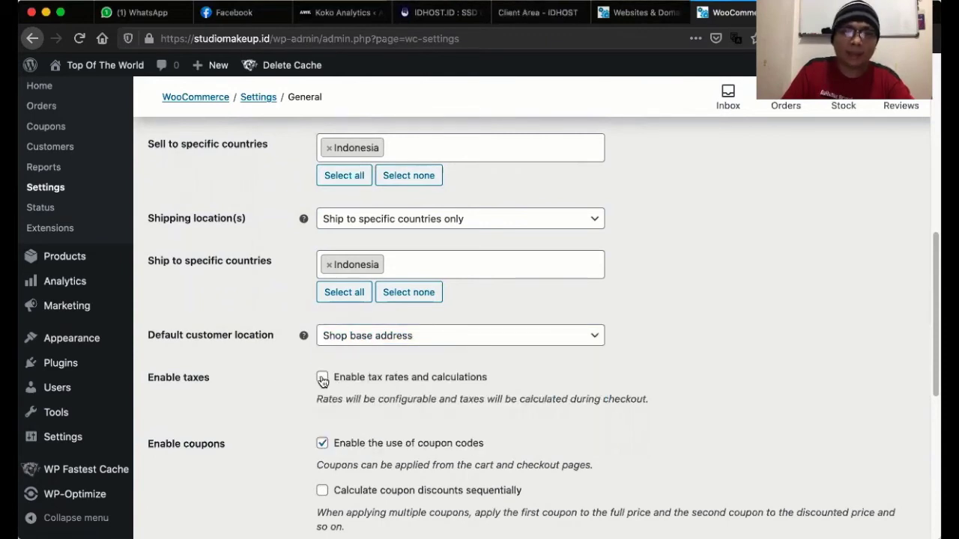
Set the currency position to Left with space and save the general settings
scroll(300, 375, down, 3)
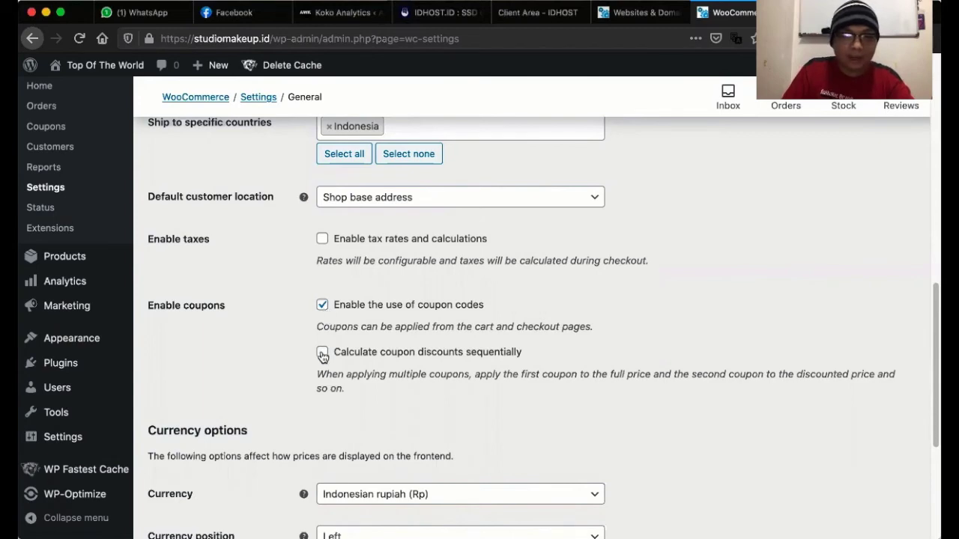
scroll(322, 356, down, 5)
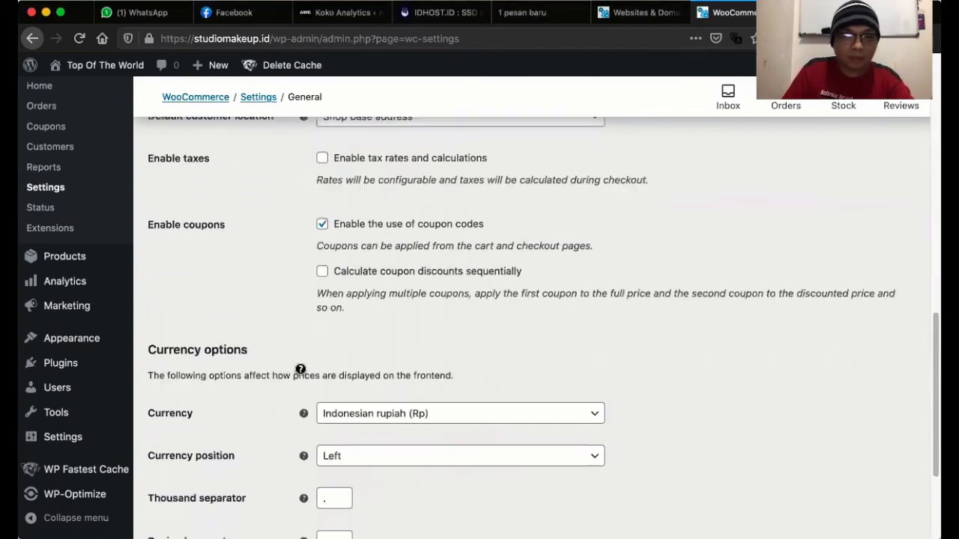
click(424, 319)
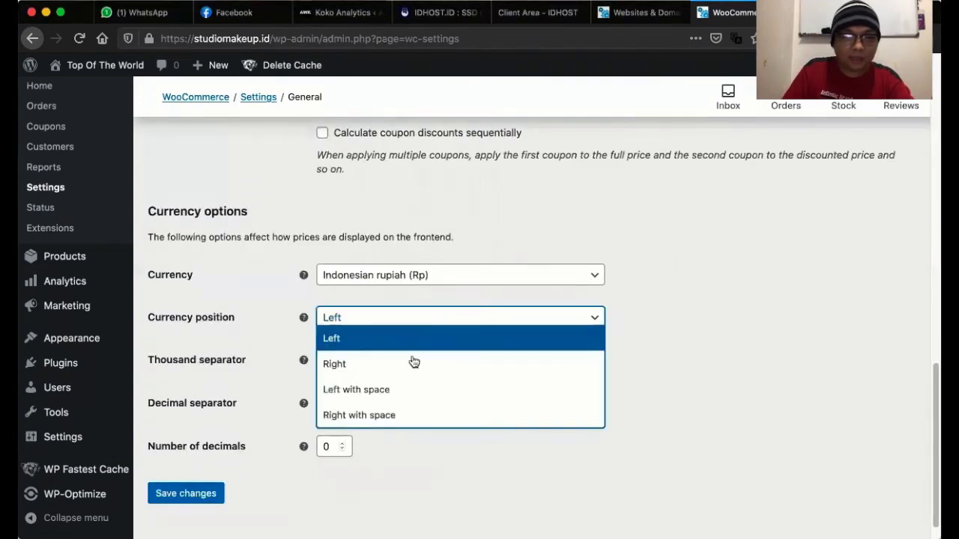
click(399, 390)
click(425, 394)
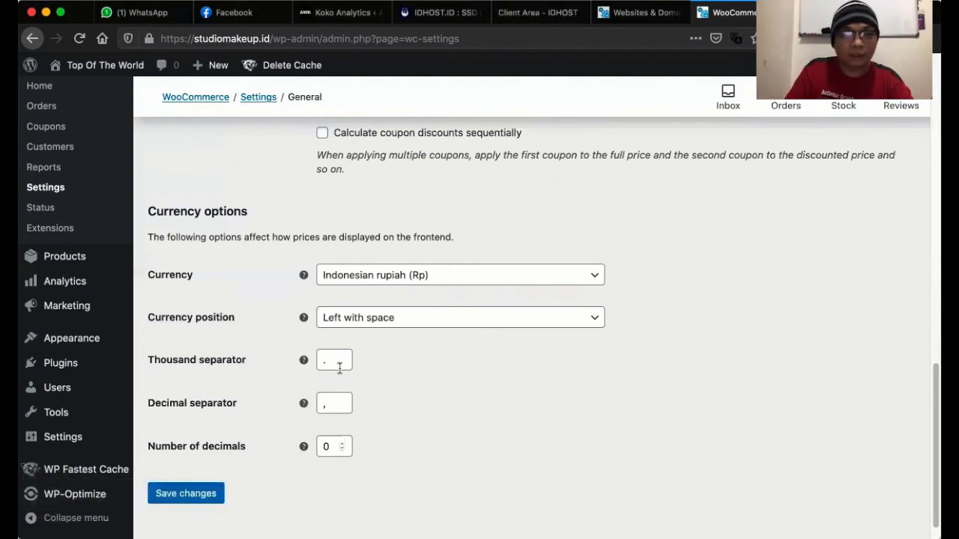
click(193, 495)
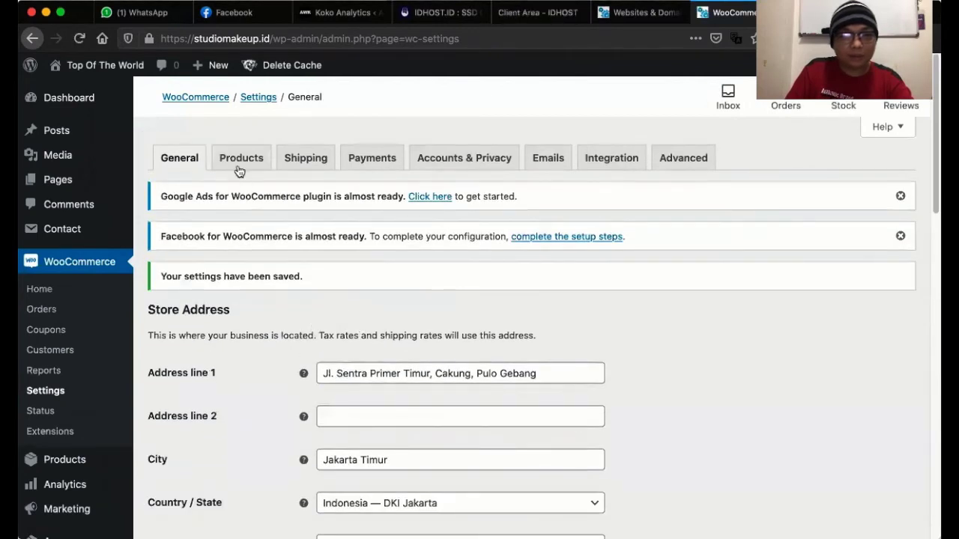
Enable redirect to cart, disable verified owner labels and required star ratings, then save
click(239, 168)
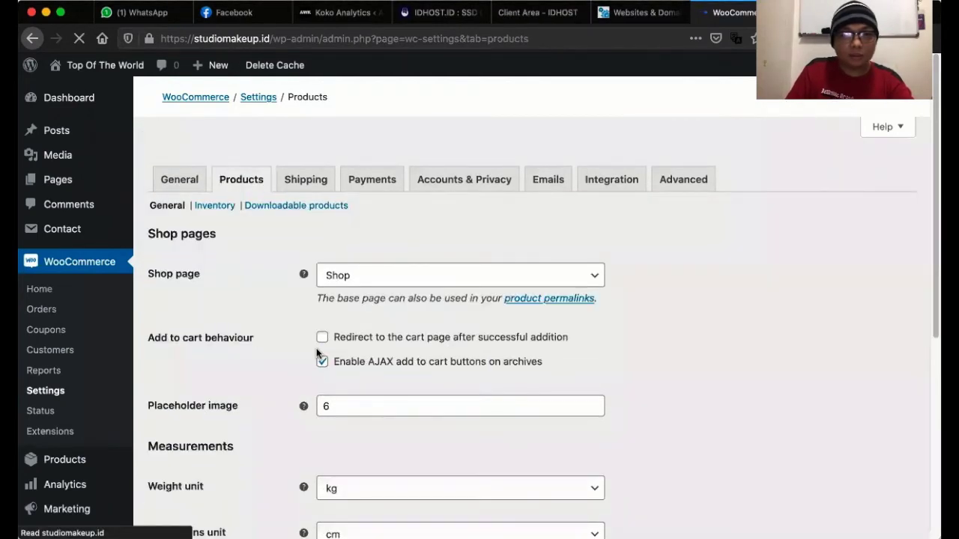
scroll(274, 416, down, 3)
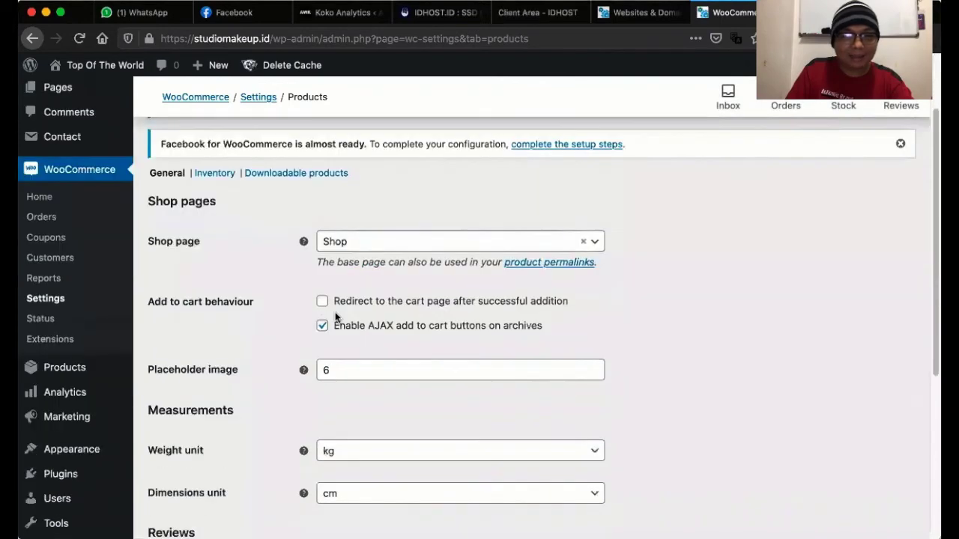
click(323, 303)
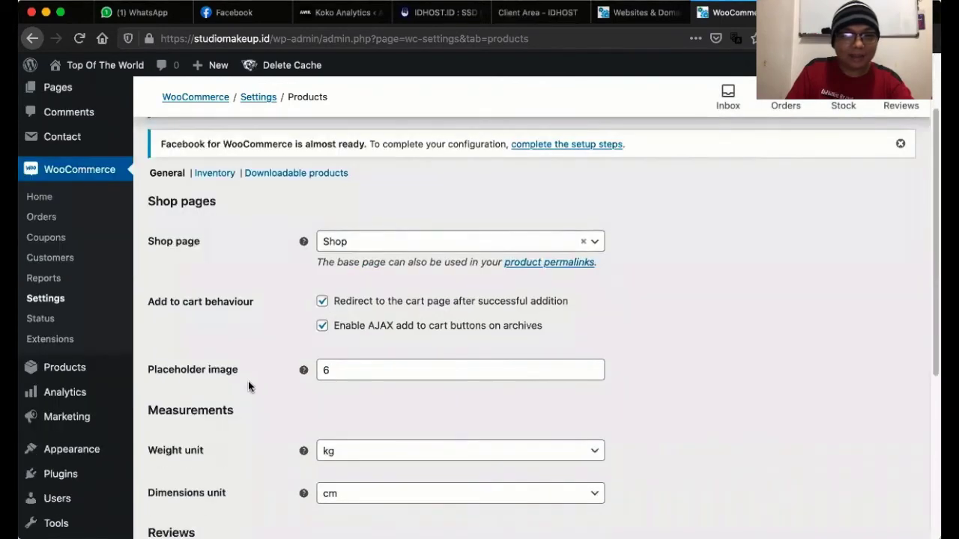
scroll(275, 390, down, 1)
scroll(275, 390, down, 4)
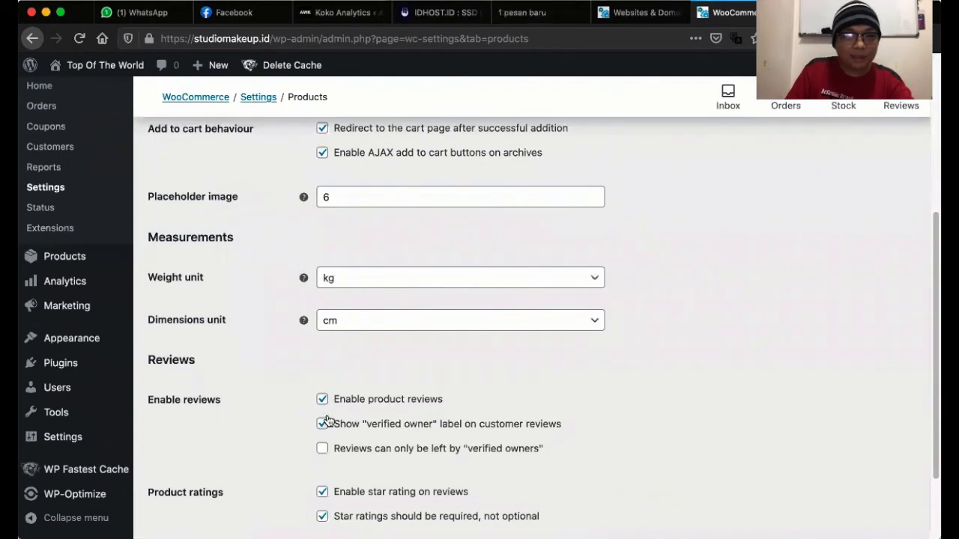
scroll(282, 423, down, 3)
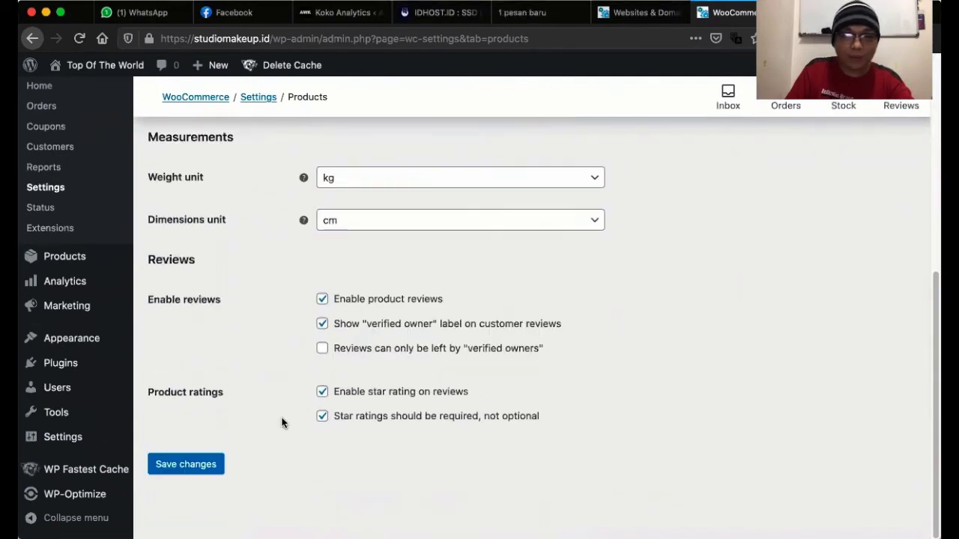
click(321, 328)
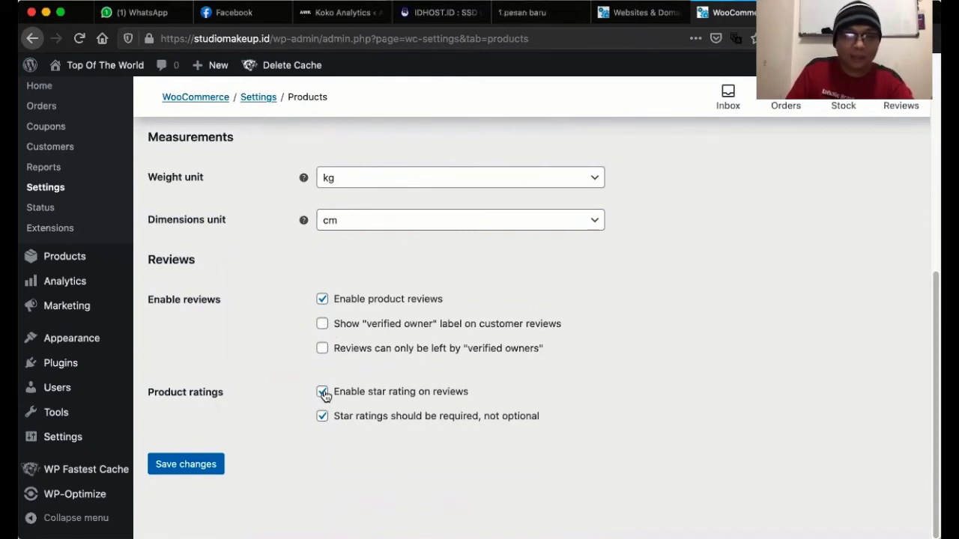
click(321, 418)
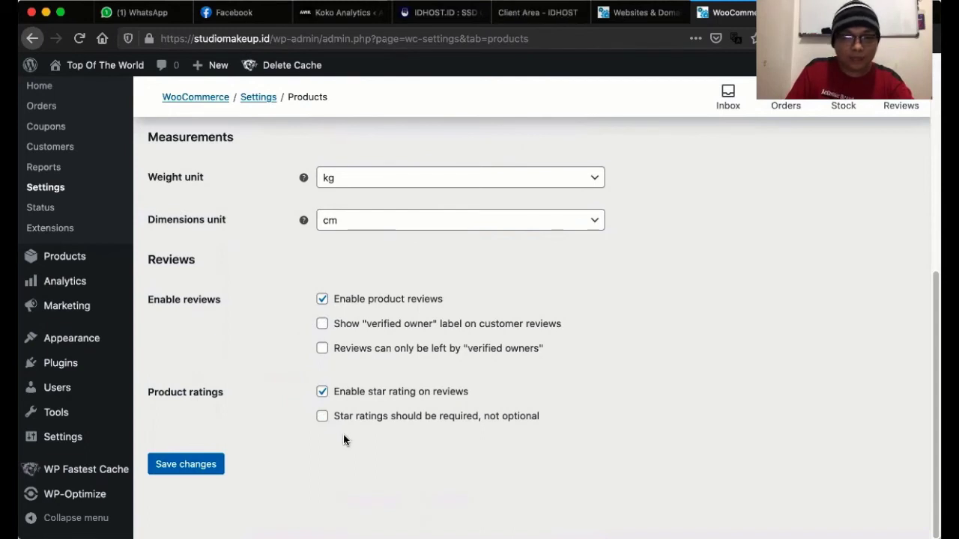
click(200, 469)
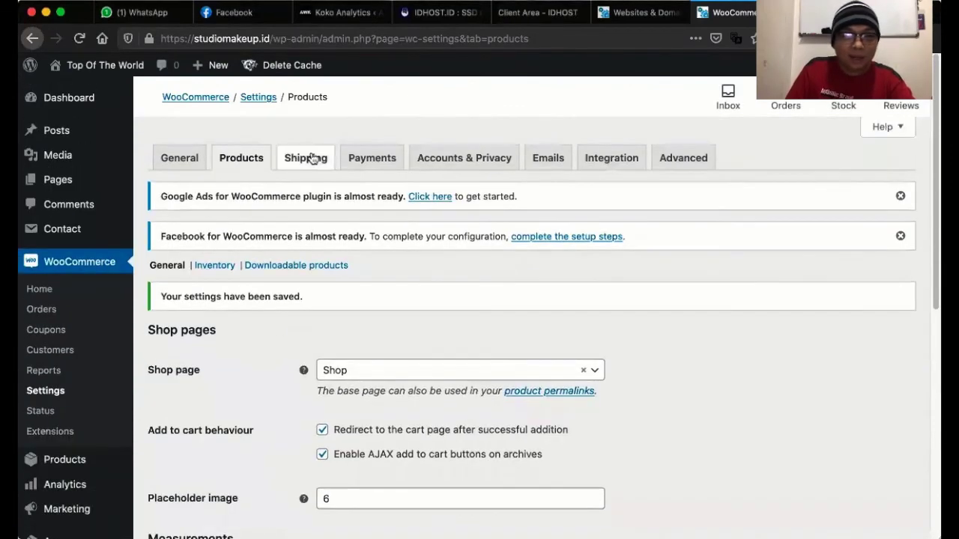
Hide shipping costs until an address is entered and save the Shipping options
click(306, 159)
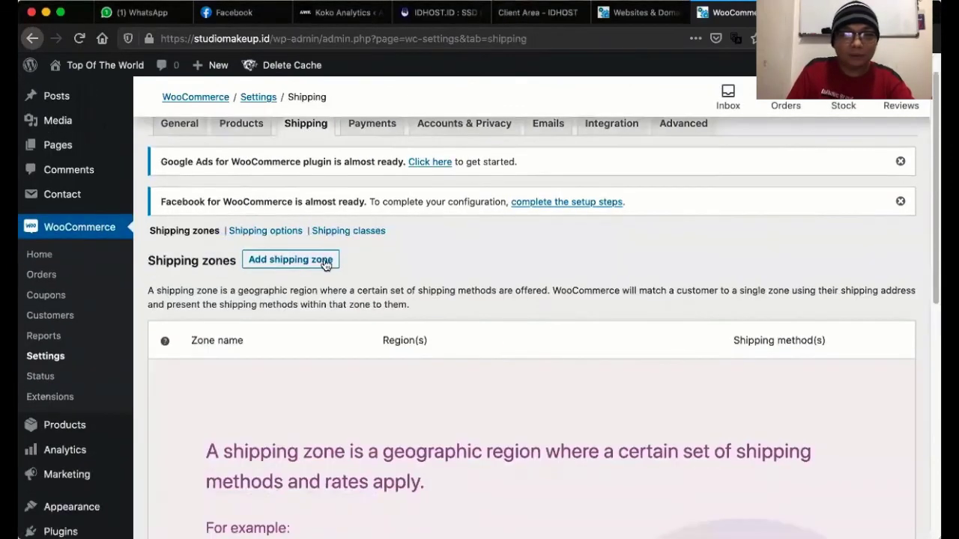
click(278, 232)
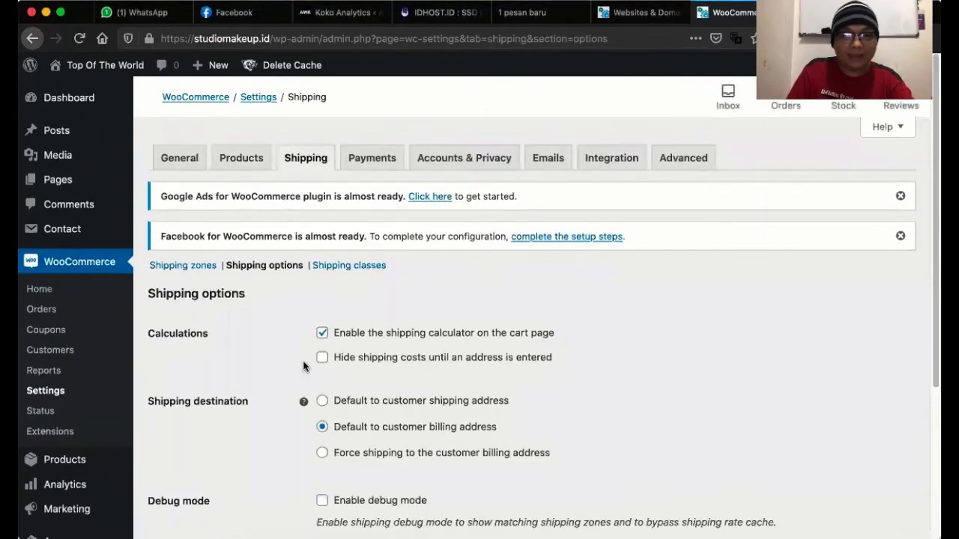
scroll(327, 357, down, 1)
click(324, 347)
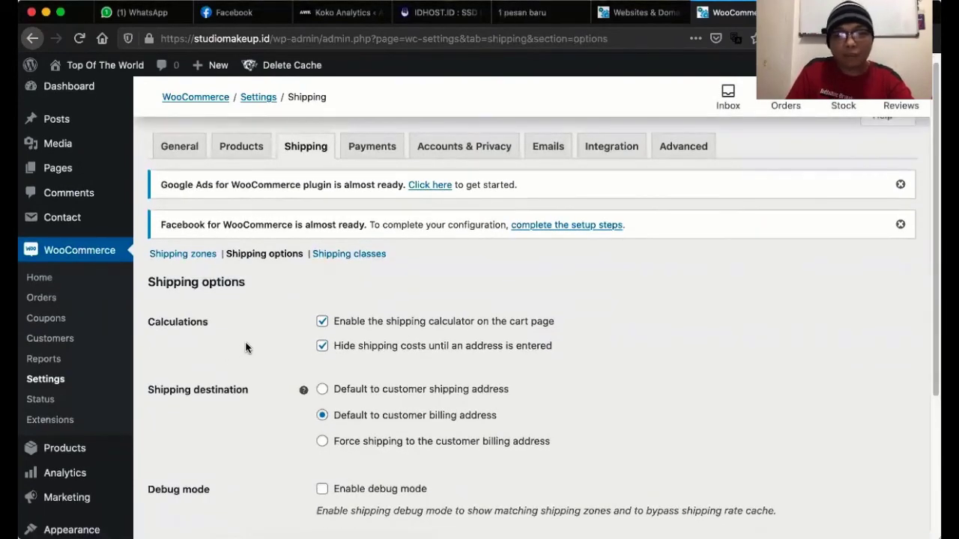
scroll(249, 347, down, 2)
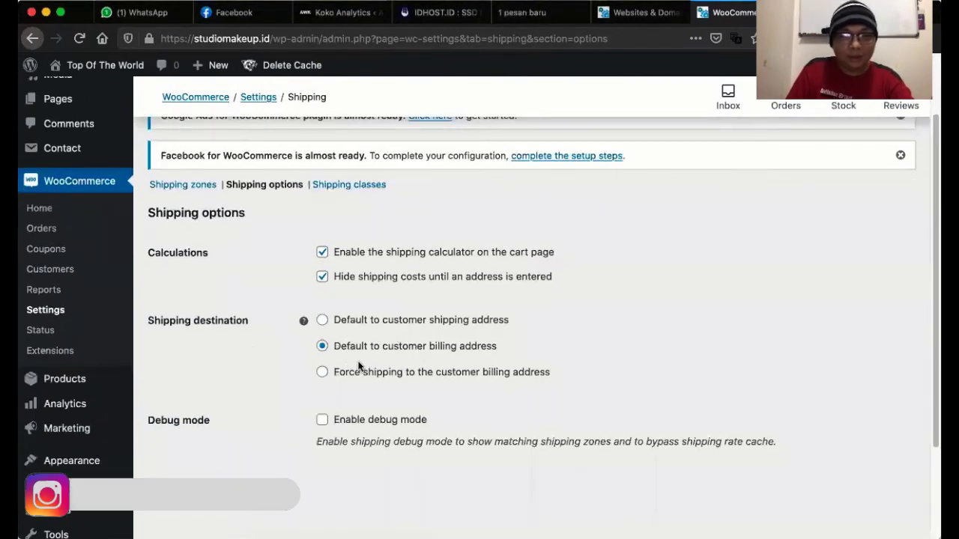
click(177, 488)
click(372, 161)
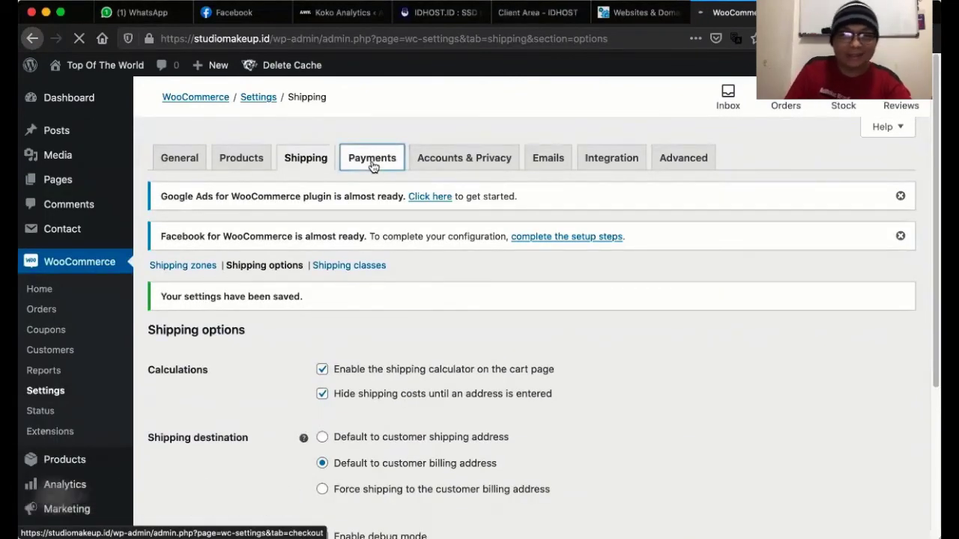
Switch on Direct bank transfer in the Payments methods list
scroll(411, 322, down, 3)
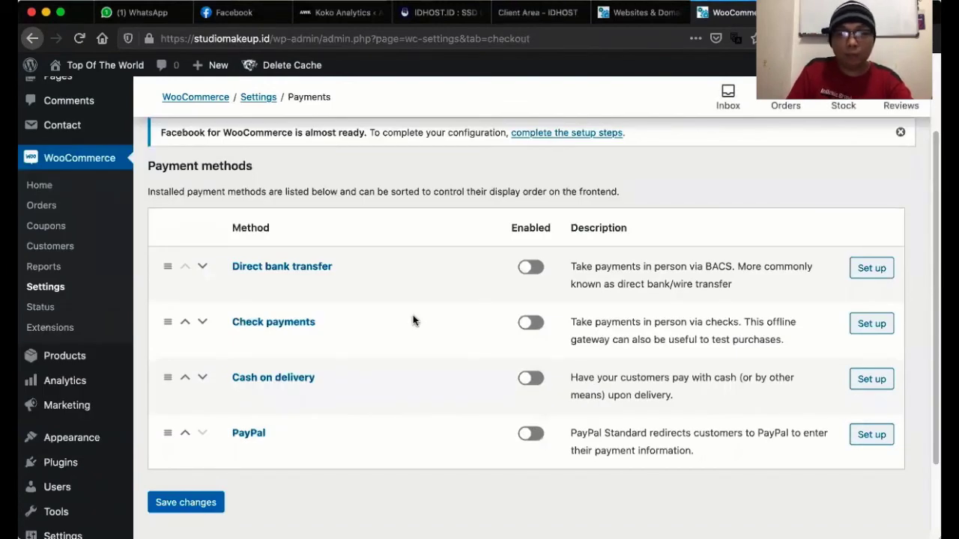
click(528, 268)
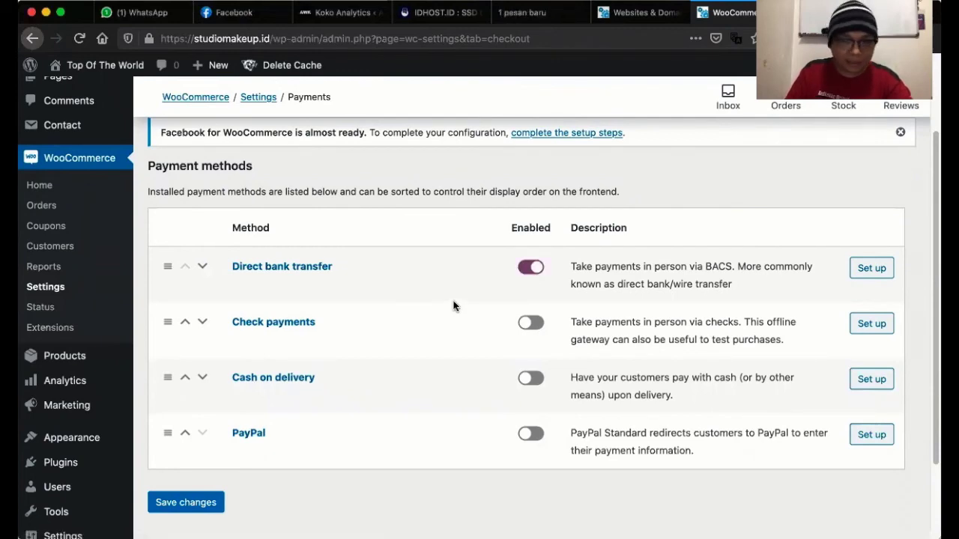
Rename the Direct bank transfer title to 'Transfer Bank (BCA)'
click(871, 269)
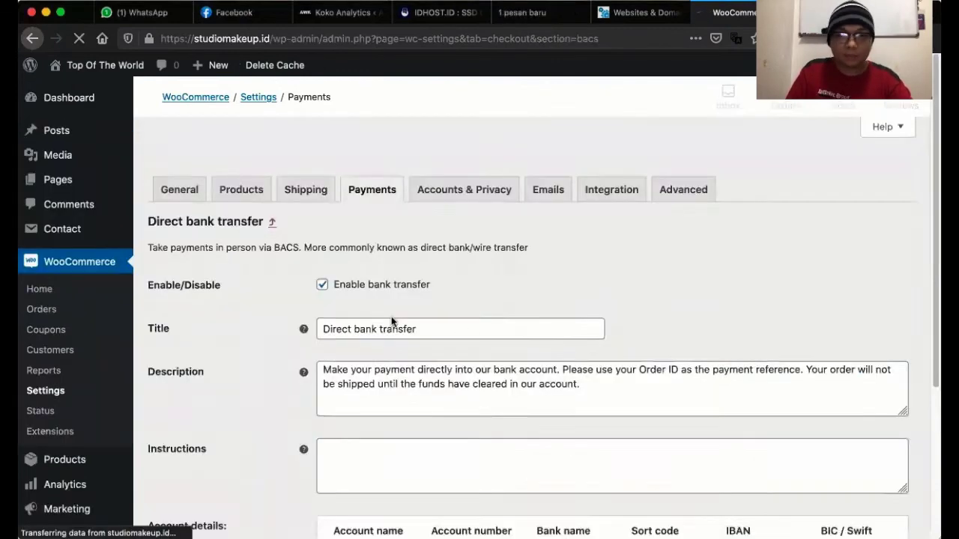
scroll(390, 300, down, 3)
drag(449, 228, 307, 228)
text(Transfer Bank)
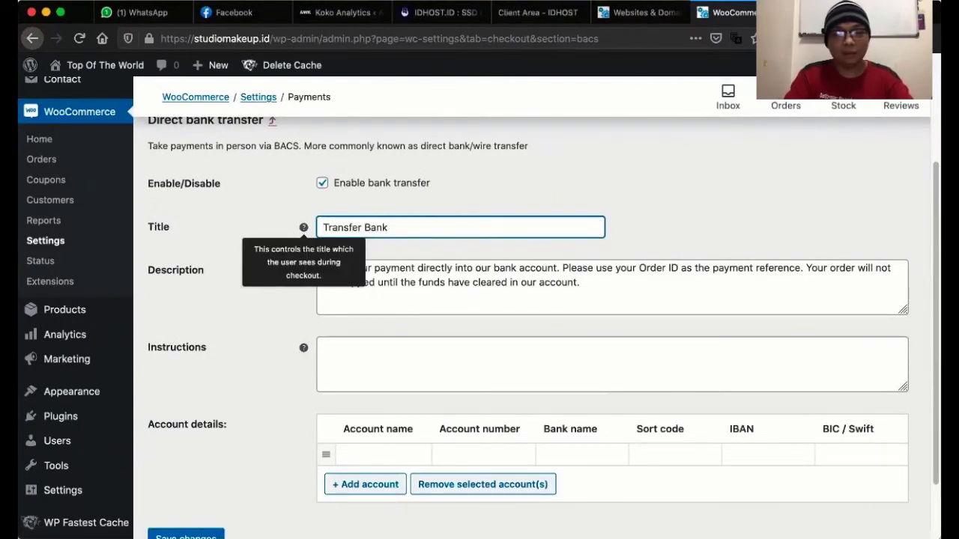
text( (BCA))
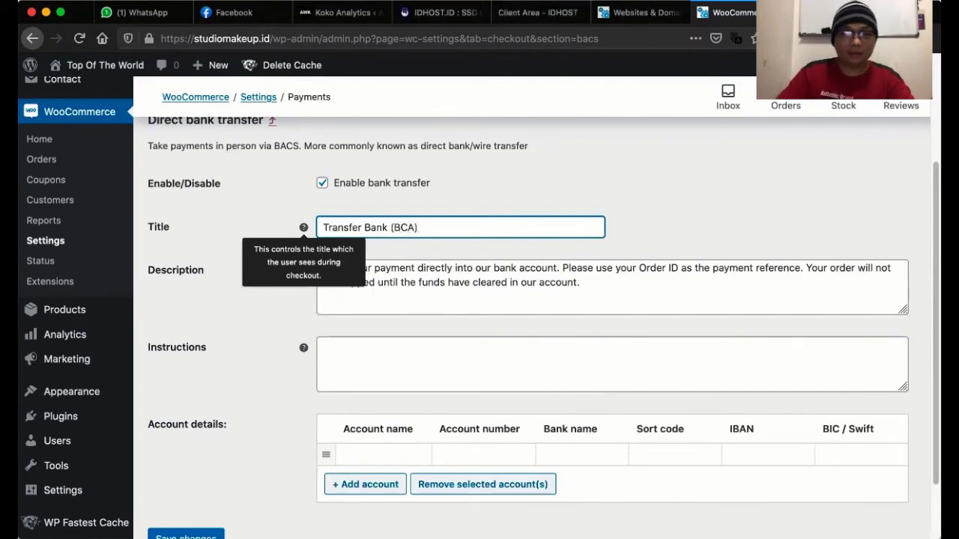
Replace its description with 'Pembayaran dengan metode Transfer Bank (BCA)'
triple_click(351, 279)
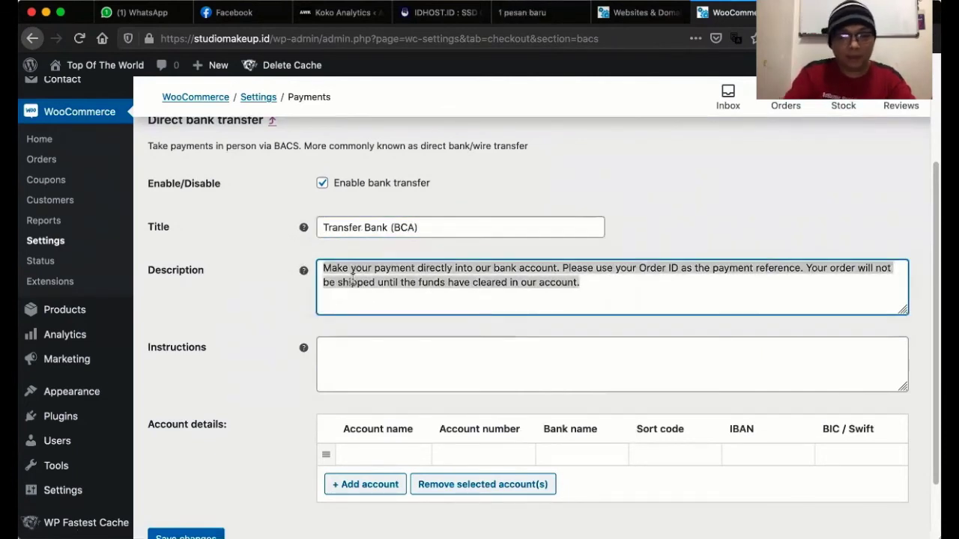
text(Terima kasih sudah )
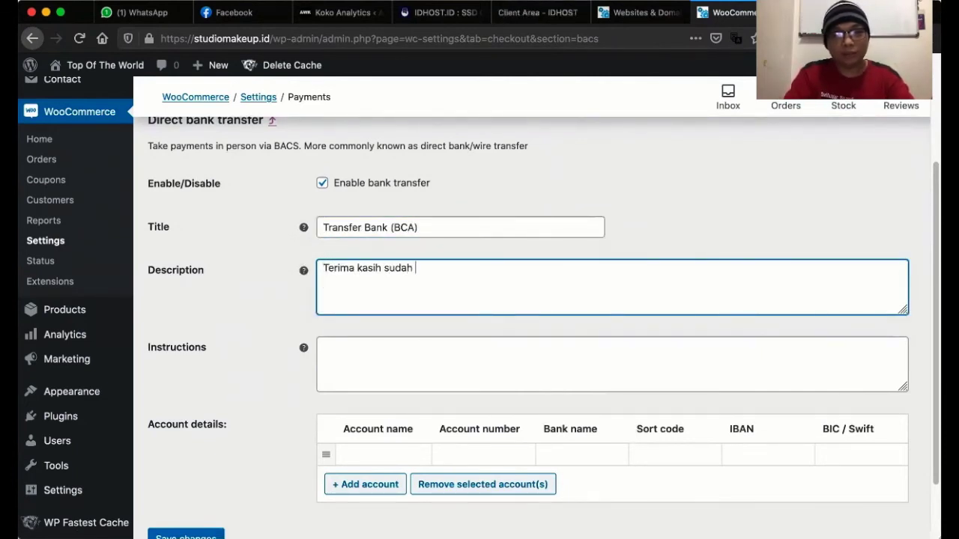
text(melakukan p)
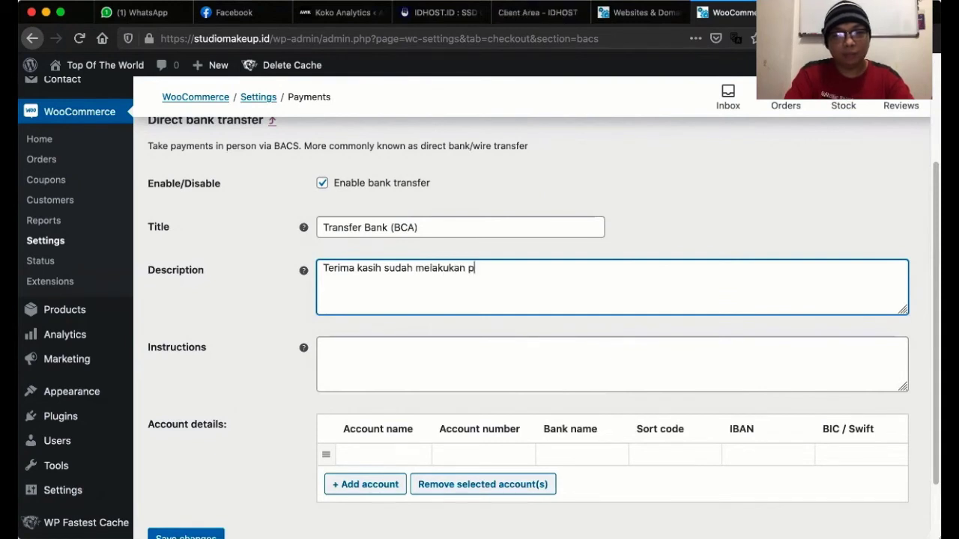
text(emesanan, silahka)
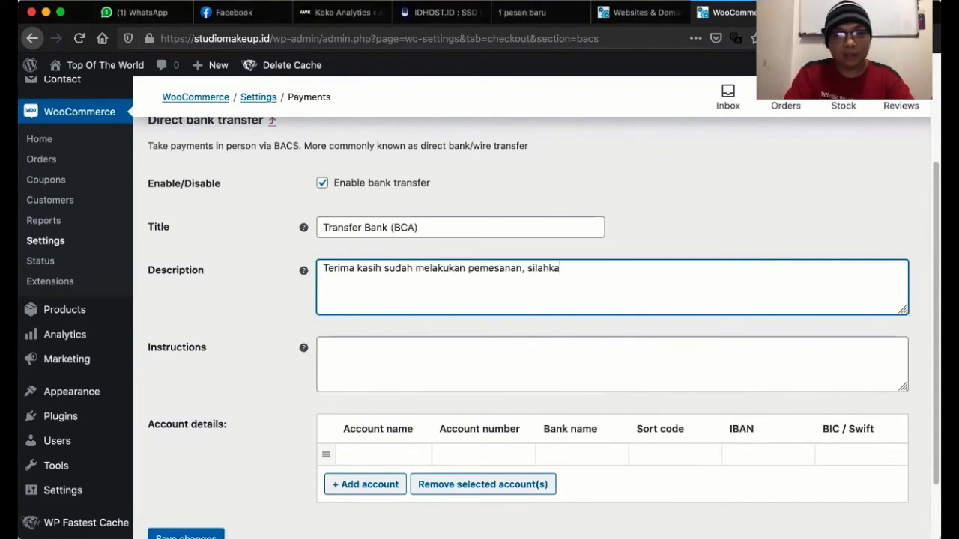
text(n)
key(super+a)
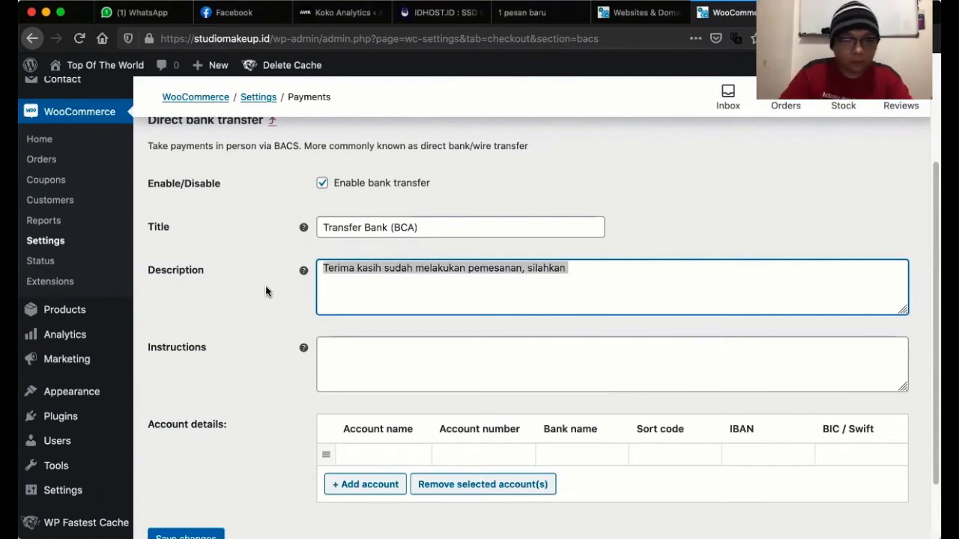
mouse_move(300, 270)
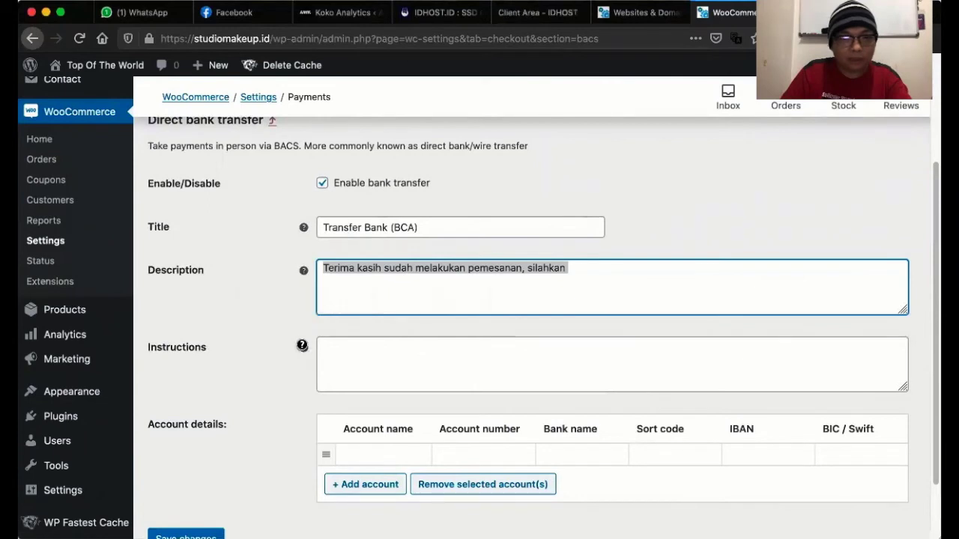
mouse_move(301, 346)
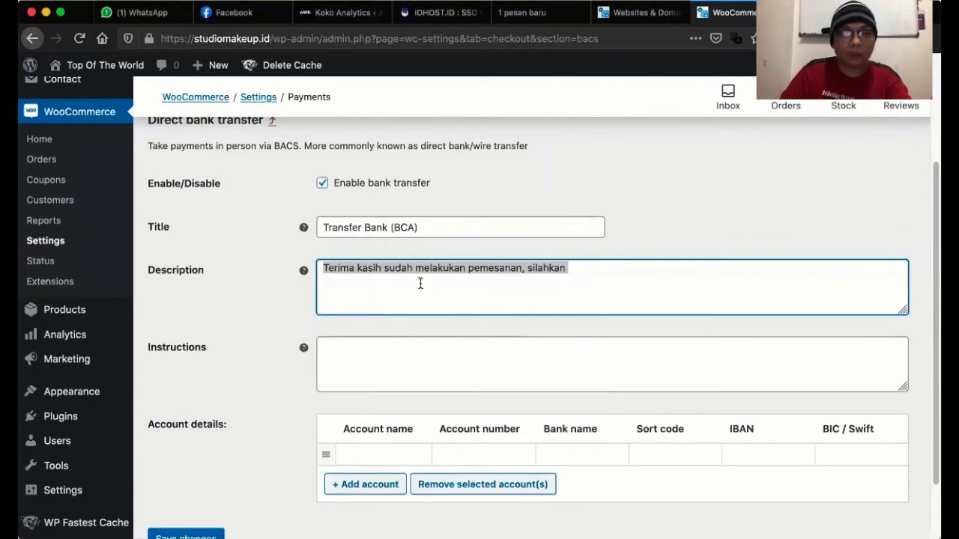
text(Pembayaran)
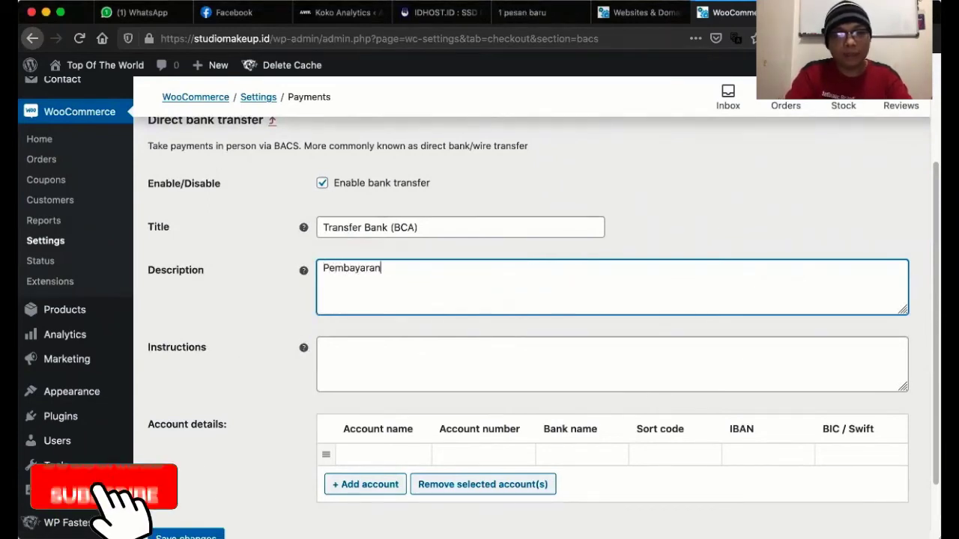
text( dengan metode)
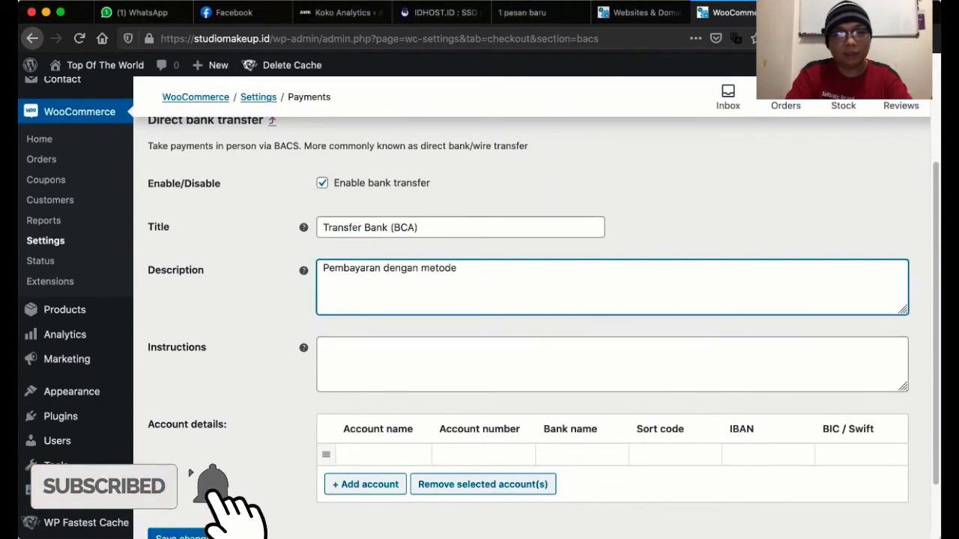
text( Transfer Bank )
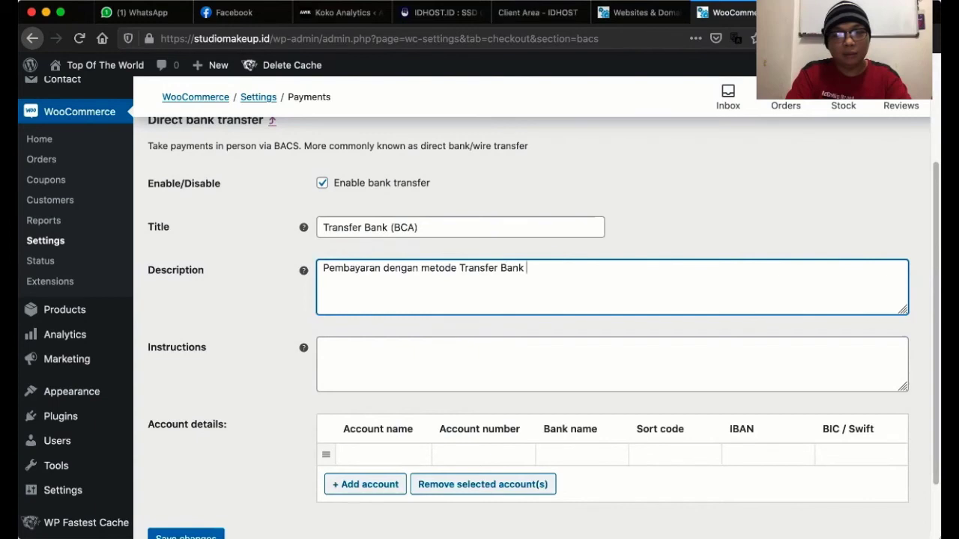
text((BCA))
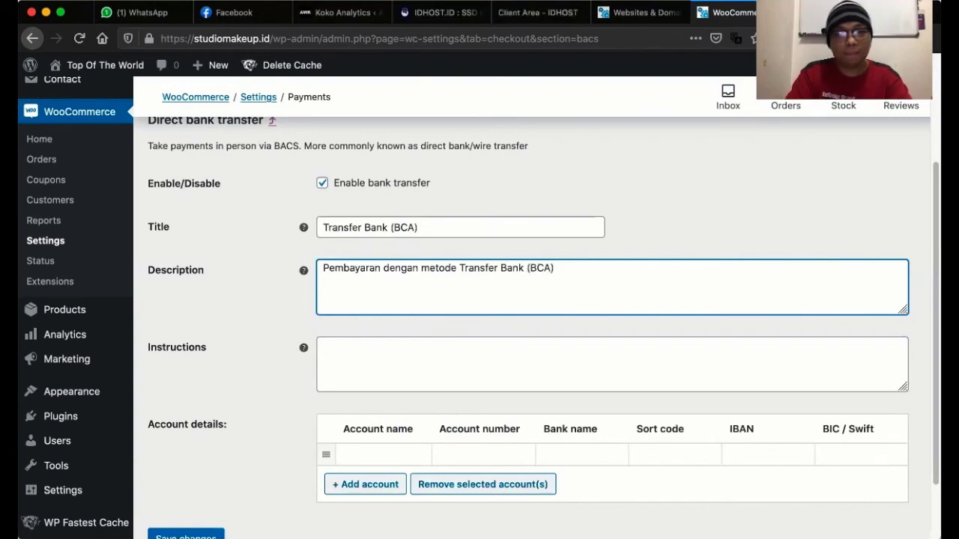
scroll(352, 318, down, 2)
Write the bank transfer instructions: a thank-you payment message plus a 'Catatan Penting!.' invoice-number note
click(356, 279)
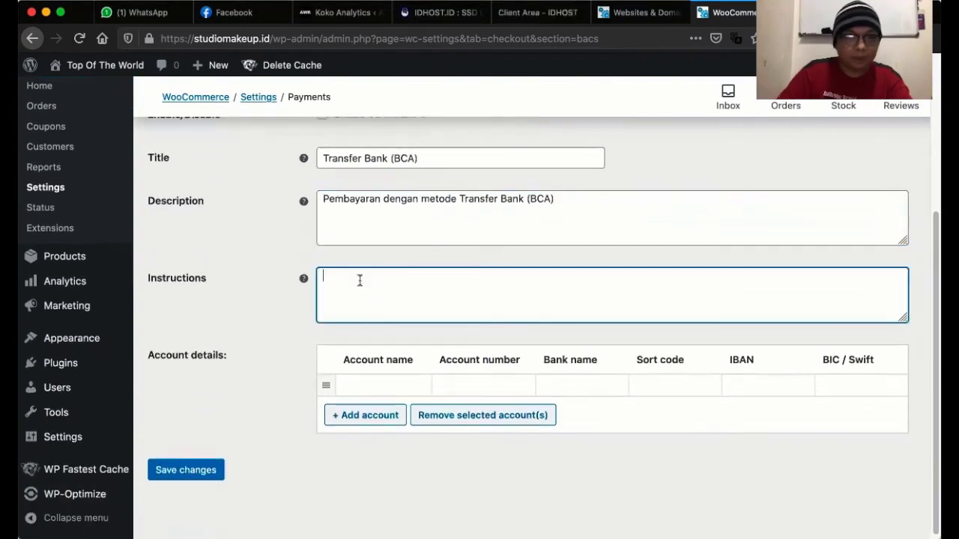
text(Terima kasih su)
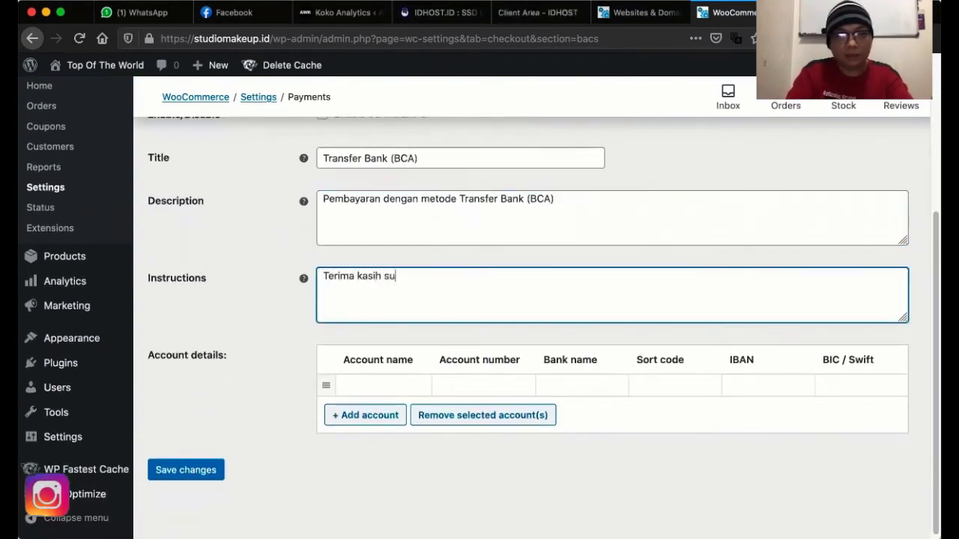
text(dah melakukan pemesanan)
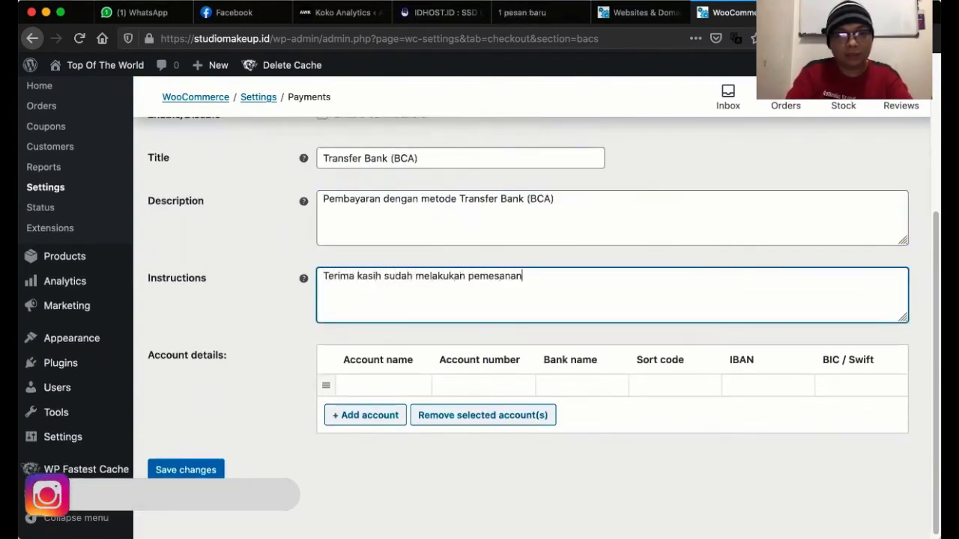
text( di Studi)
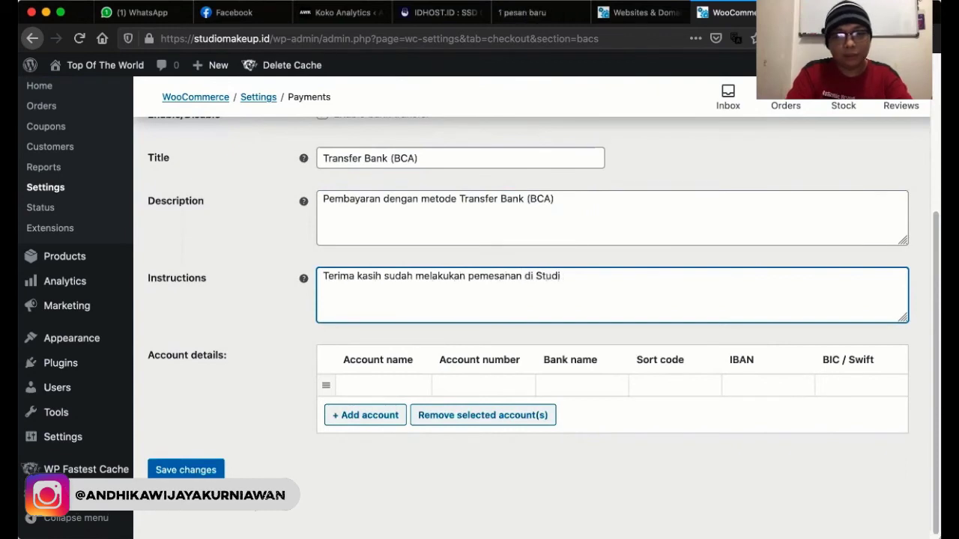
text(oMakeup.id, silahkan s)
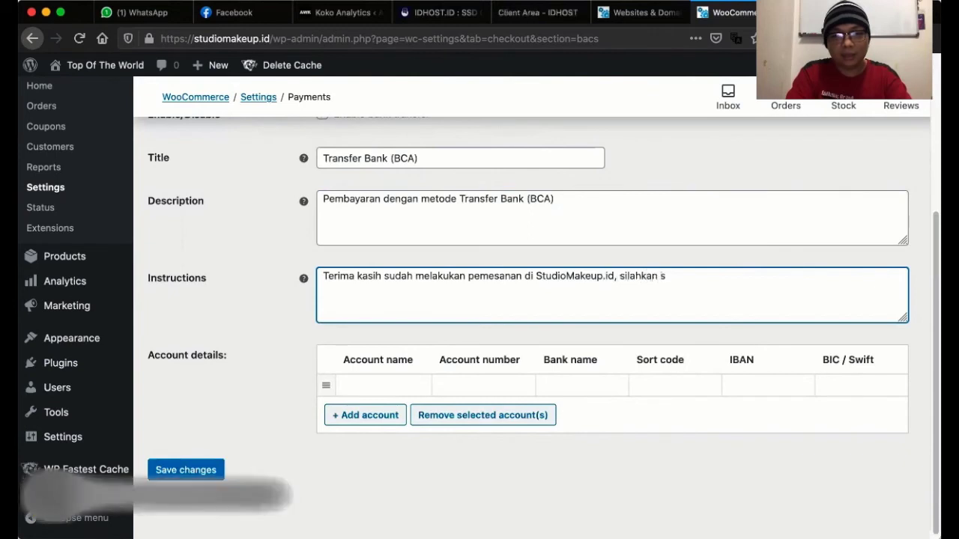
text(elesaikan pembayaran Anda dan kemudian)
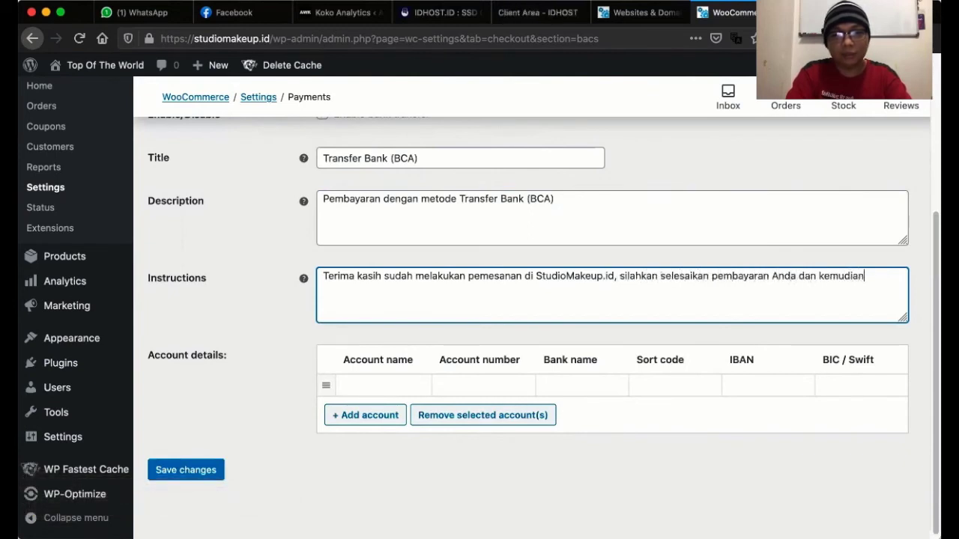
text( konfirmasi pemesanan )
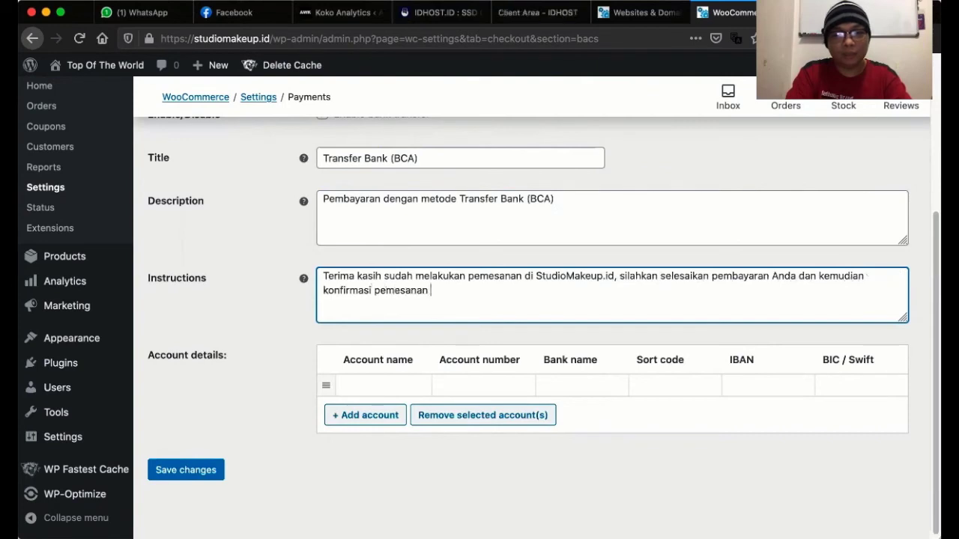
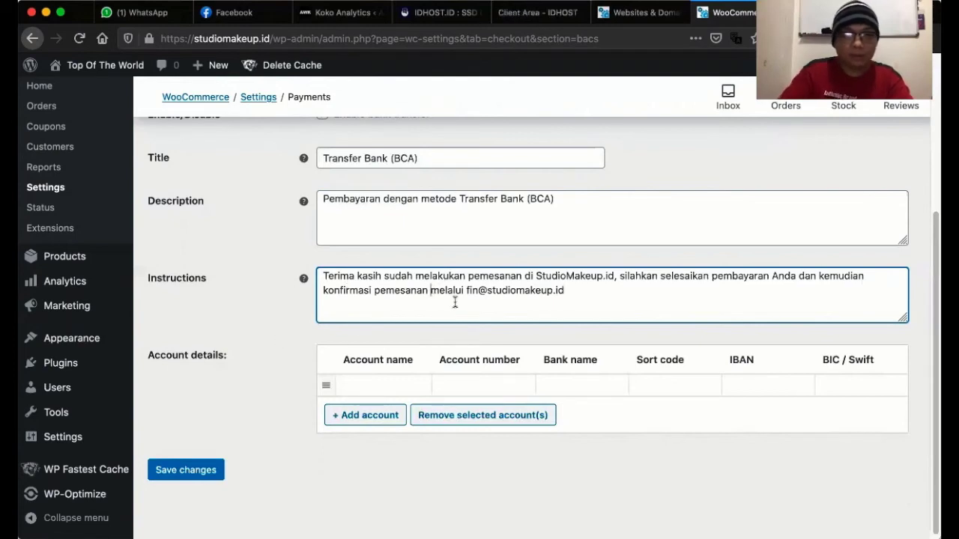
text((sertai bukti pembayara)
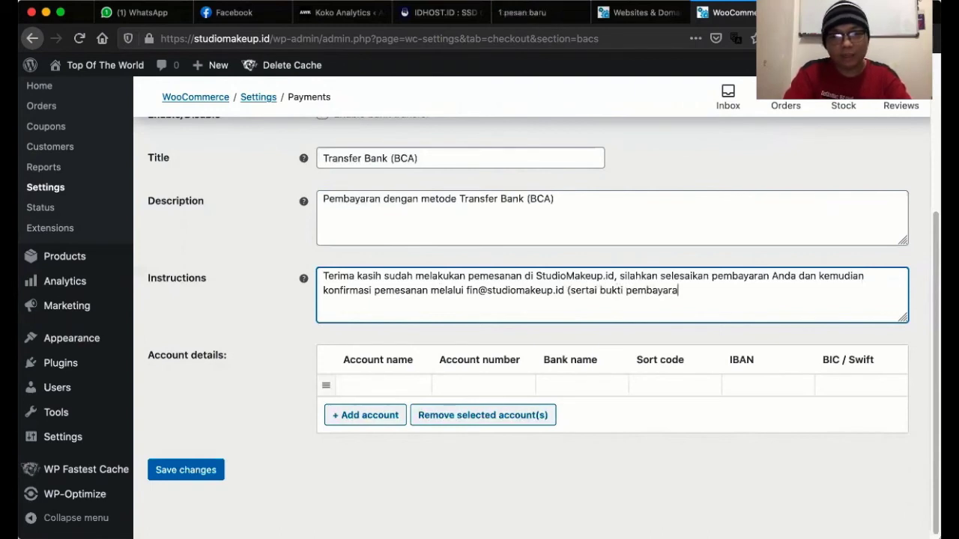
text(n Anda).)
key(Return)
key(Return)
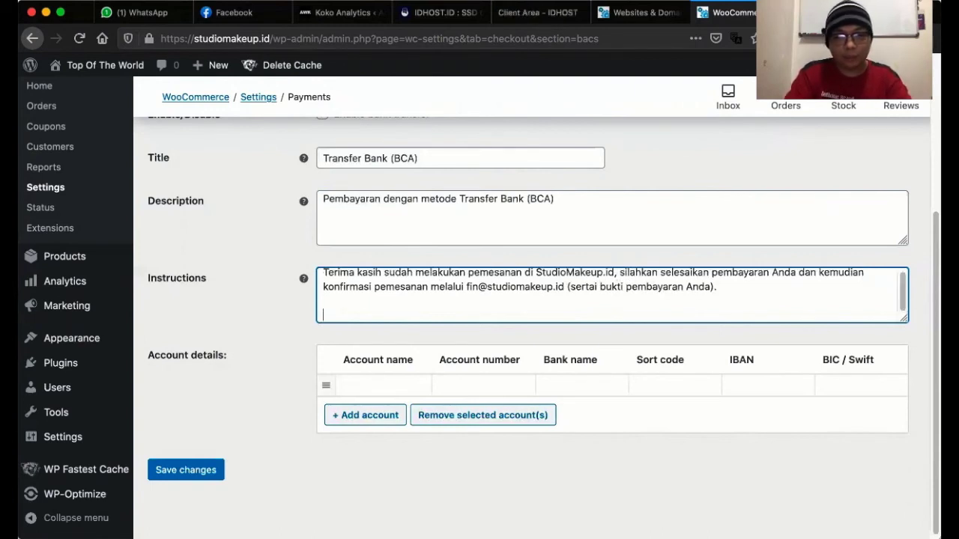
text(Pada keterangan t)
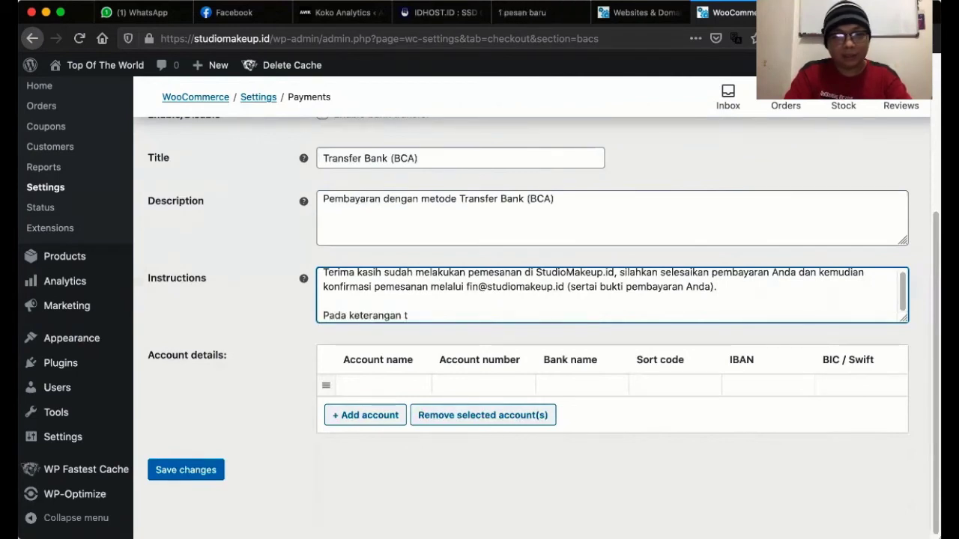
text(ransfer, harap cantumkan nomor)
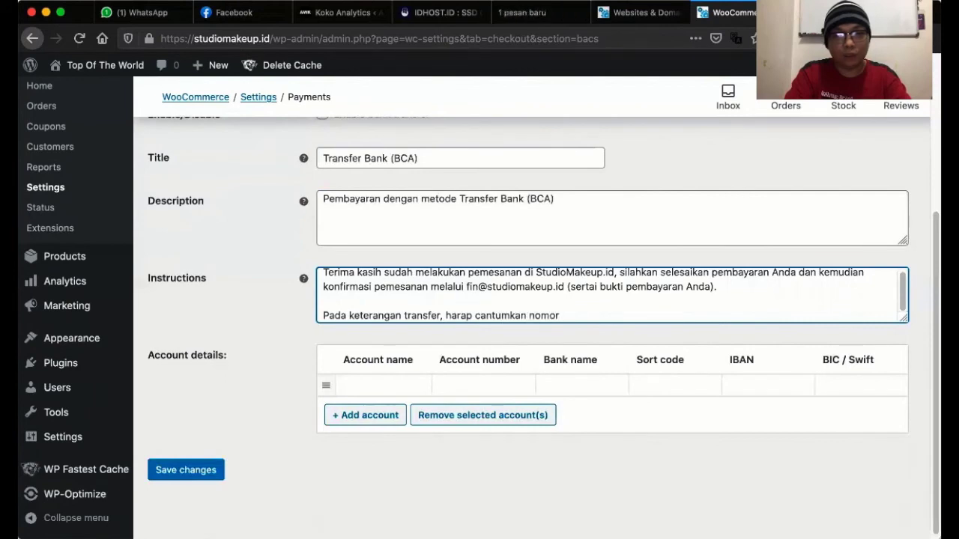
text( Invoice Anda.)
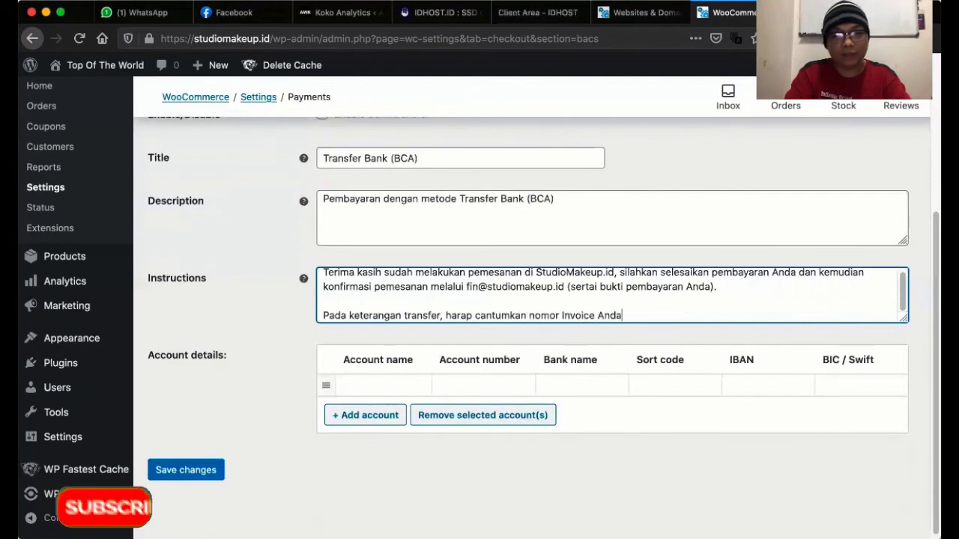
click(323, 315)
text(Catat)
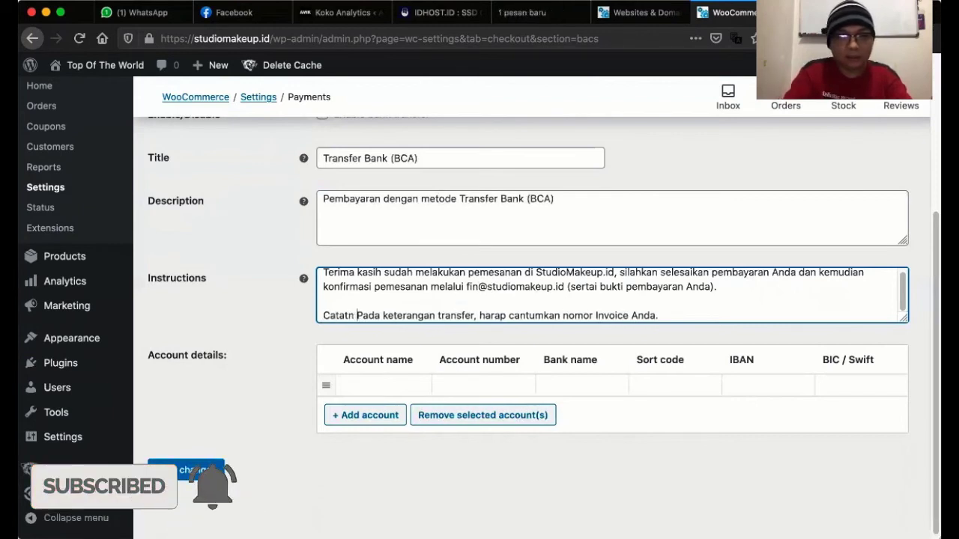
text(an Pent)
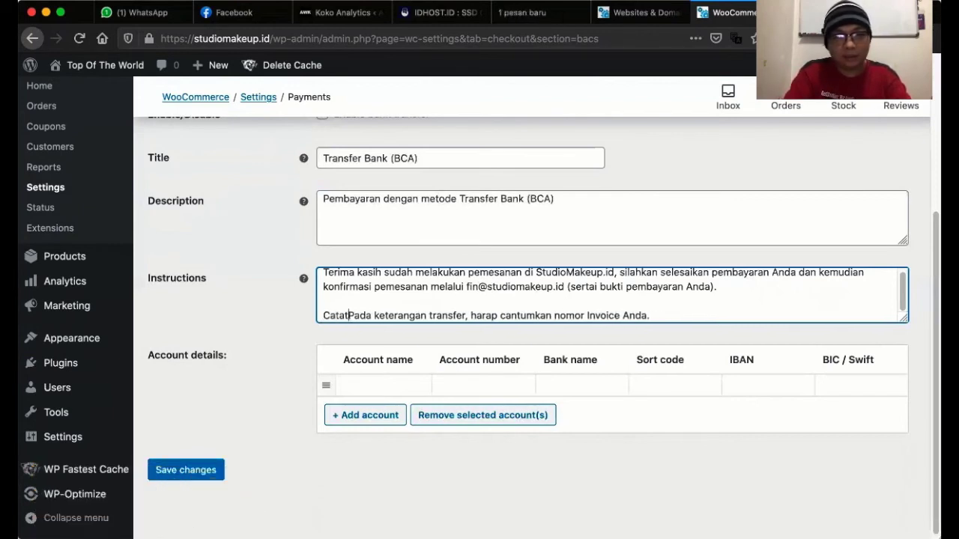
text(ing!)
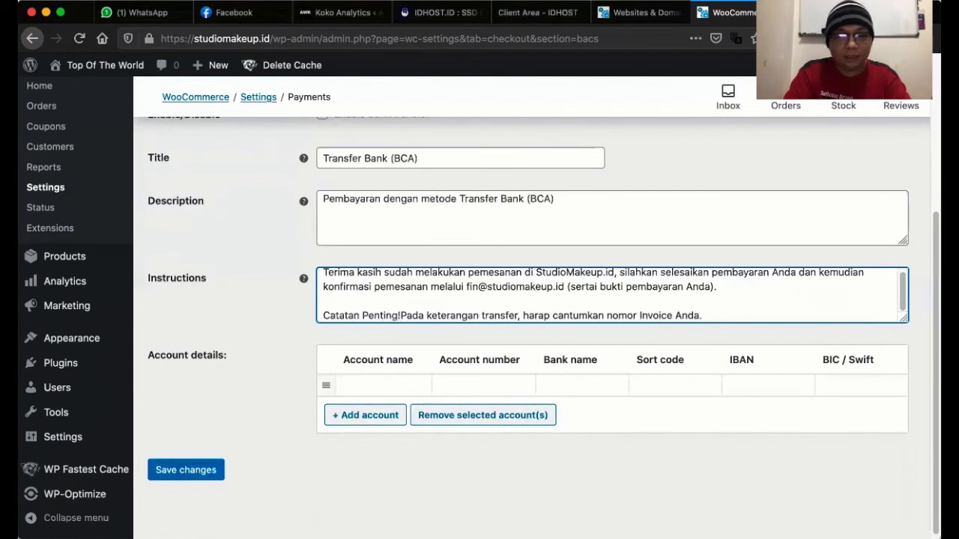
text(.)
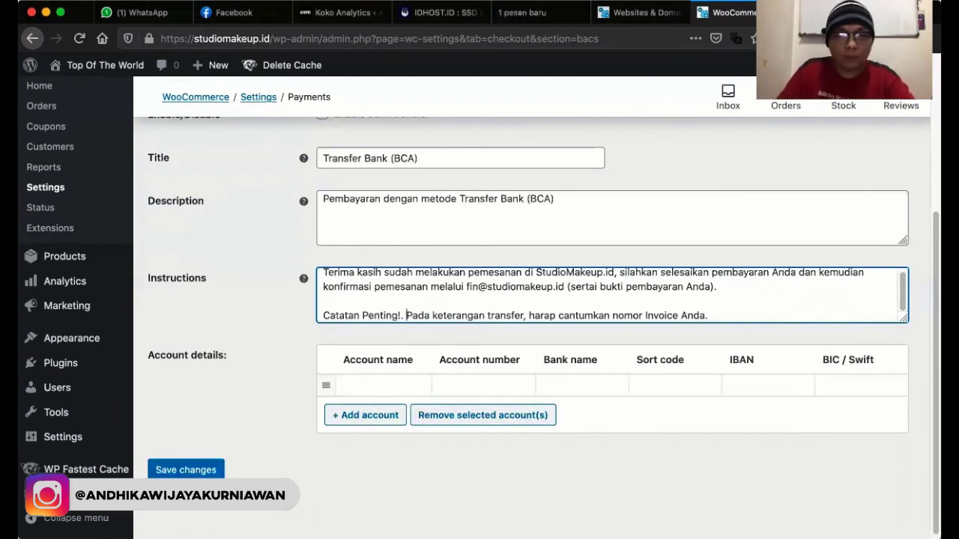
click(324, 467)
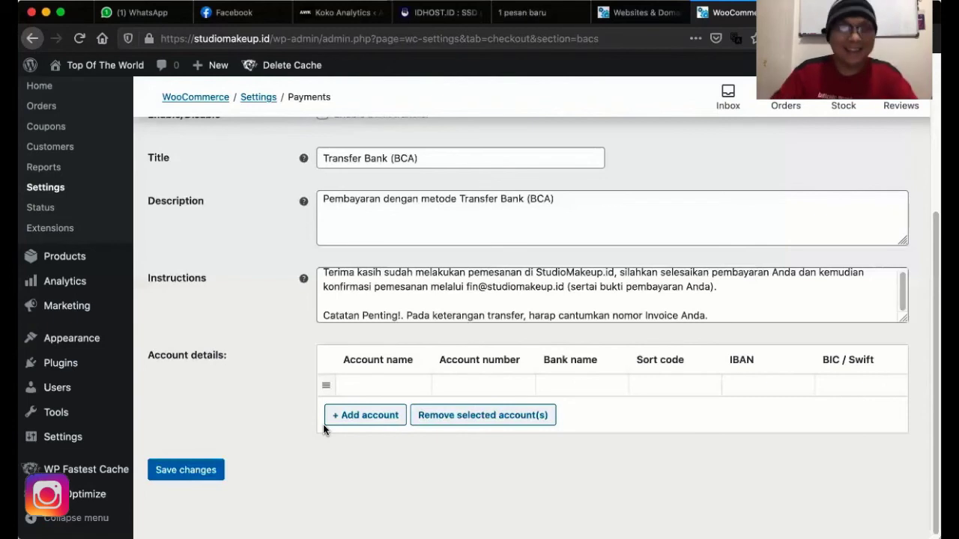
Fill the first account row with the holder's name, the account number and bank name 'Bank Central Asia'
click(381, 389)
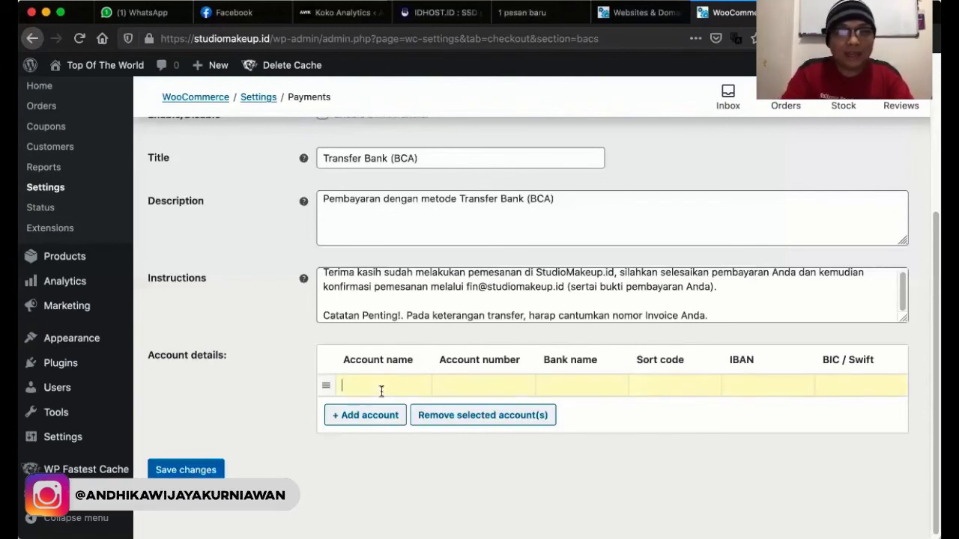
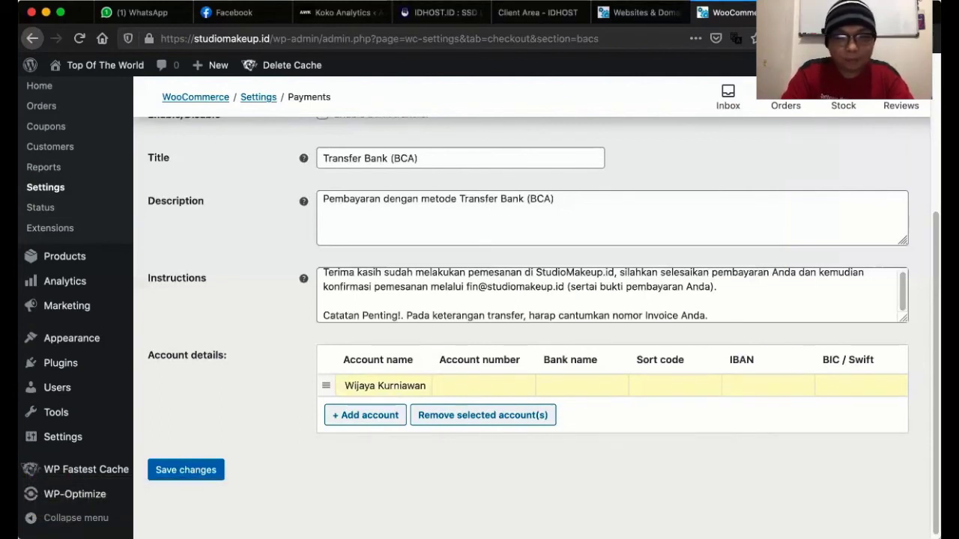
click(479, 386)
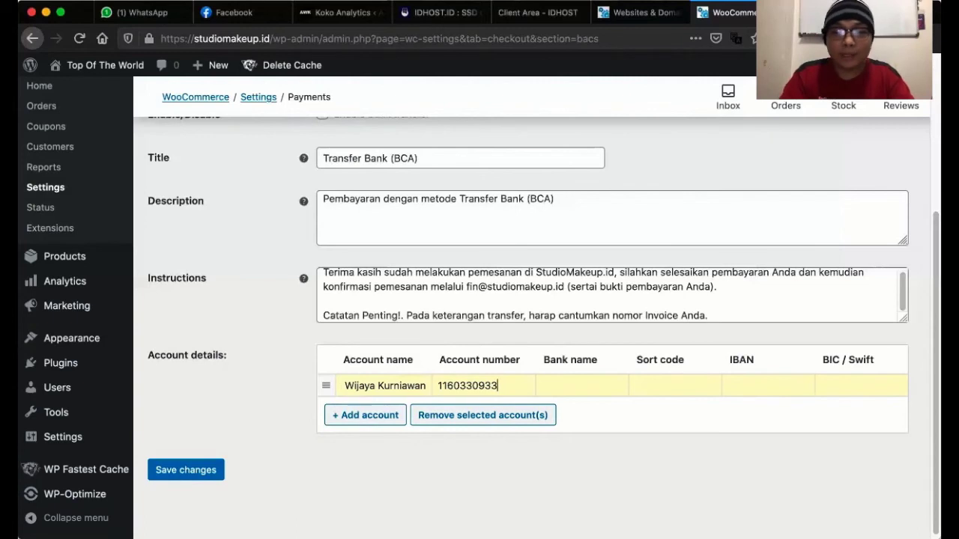
click(542, 385)
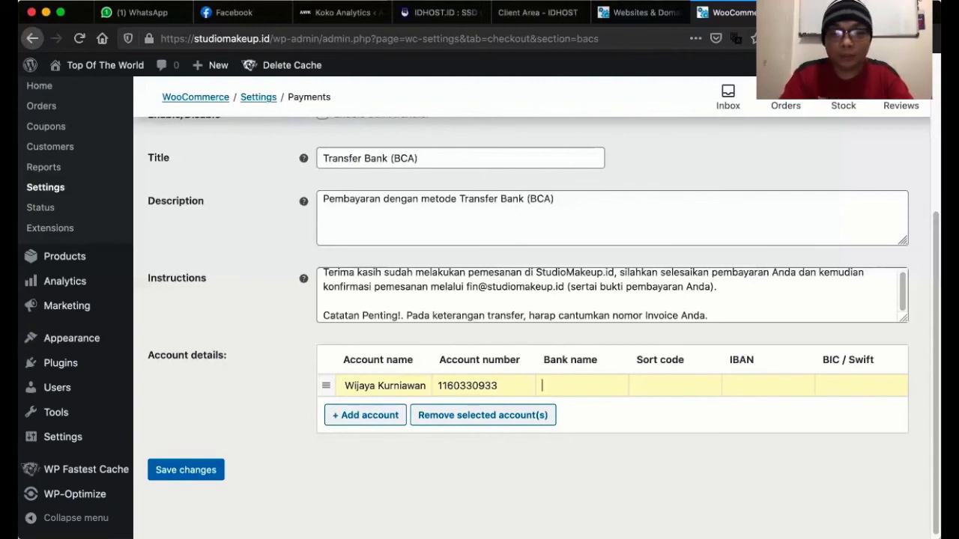
text(Bank Central Asia)
key(Tab)
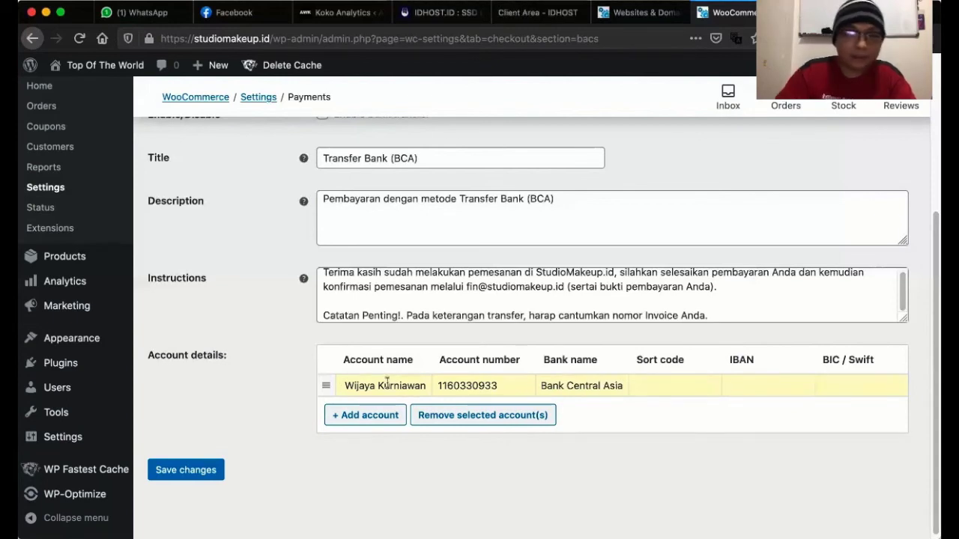
scroll(423, 358, down, 1)
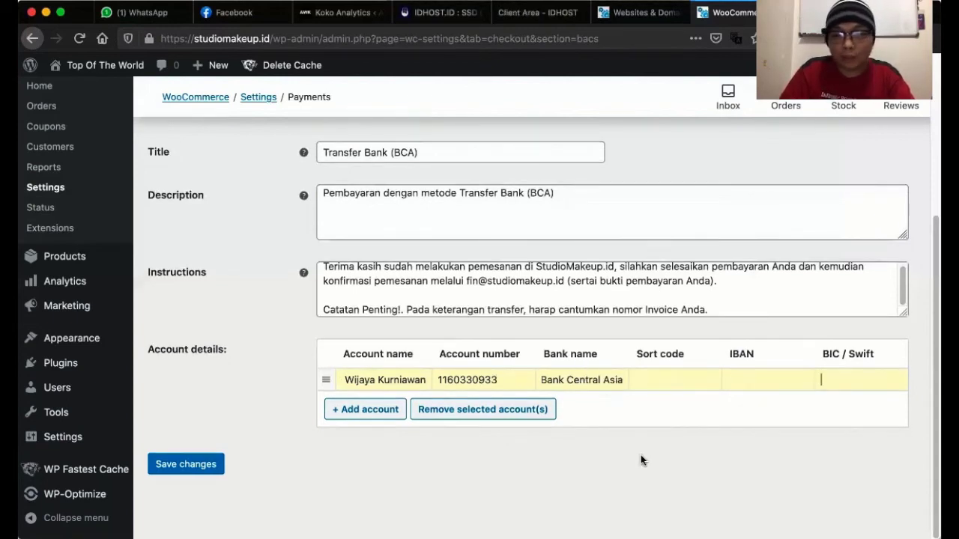
Add a second account row for the holder with bank name 'Jenius' and save the settings
click(370, 411)
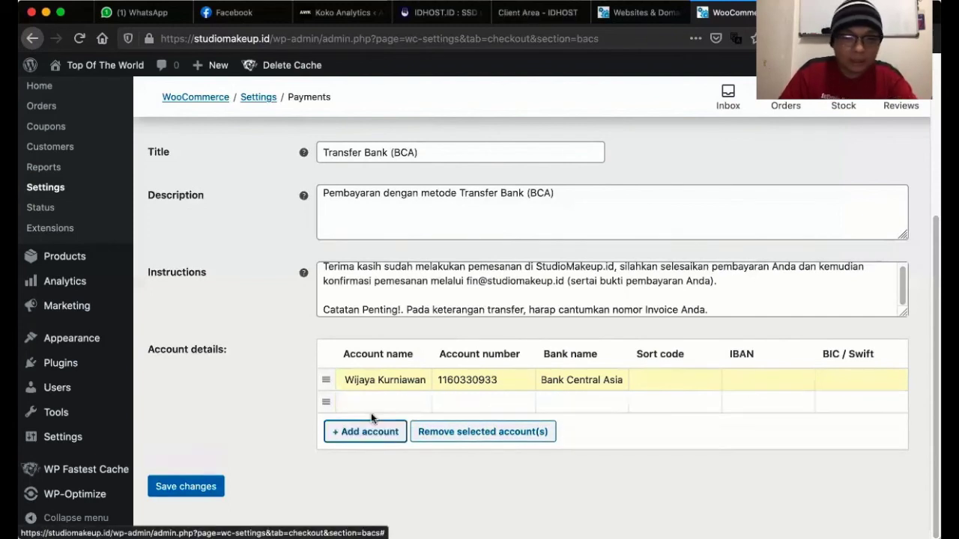
click(382, 404)
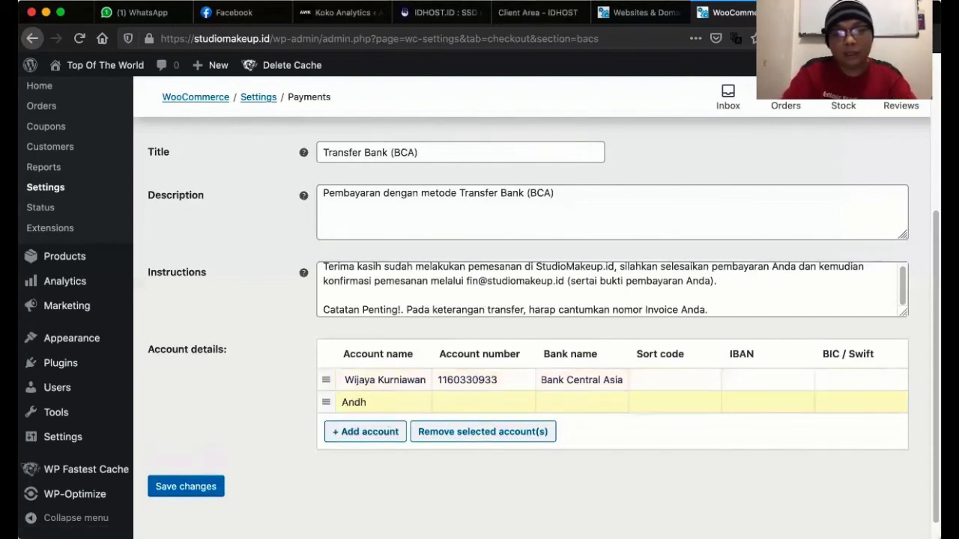
text(urniawan)
click(438, 403)
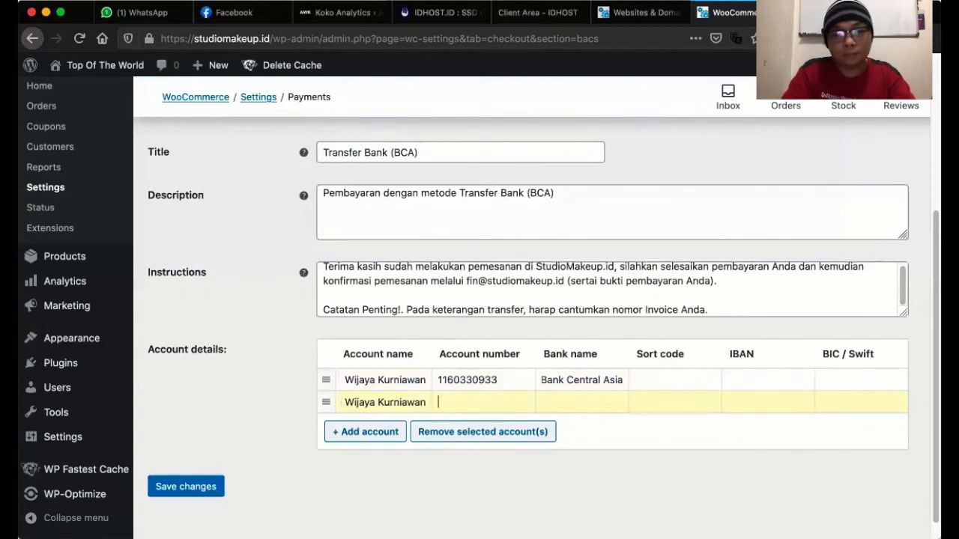
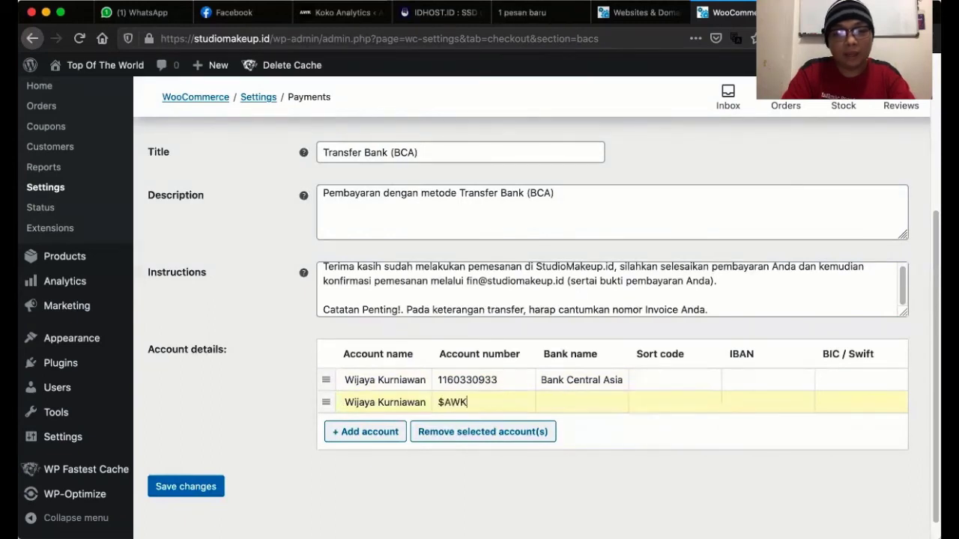
click(542, 403)
text(Jenius)
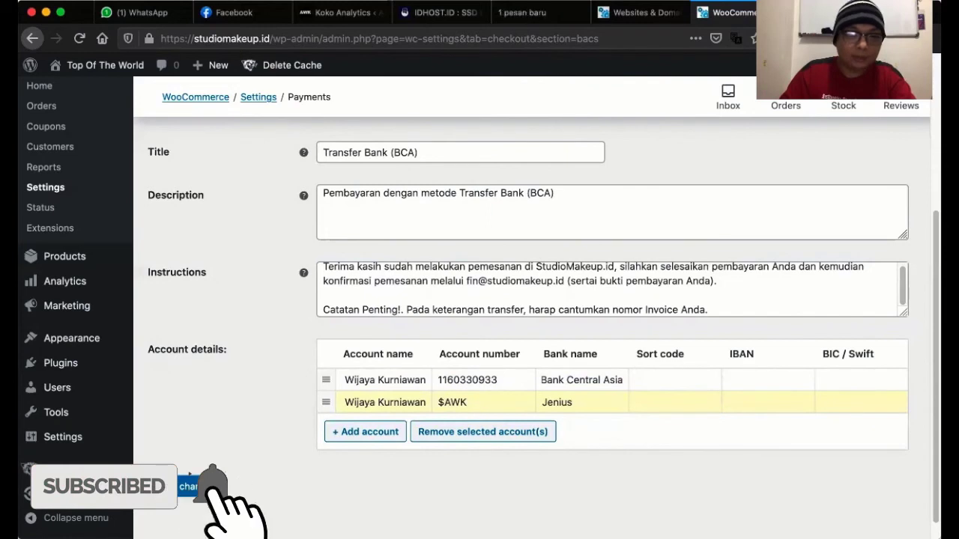
key(Return)
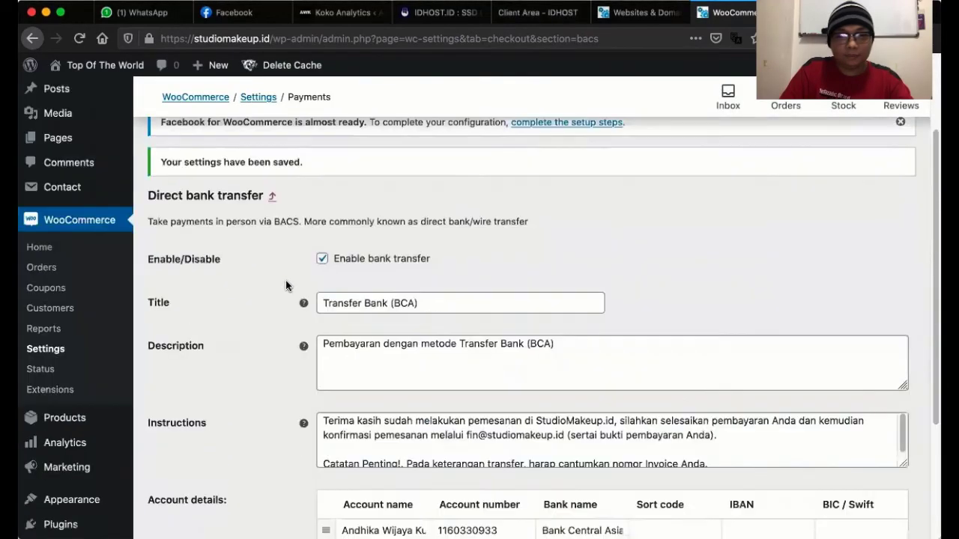
Append '& Jenius' to the payment method title and description, then save
click(424, 302)
click(418, 303)
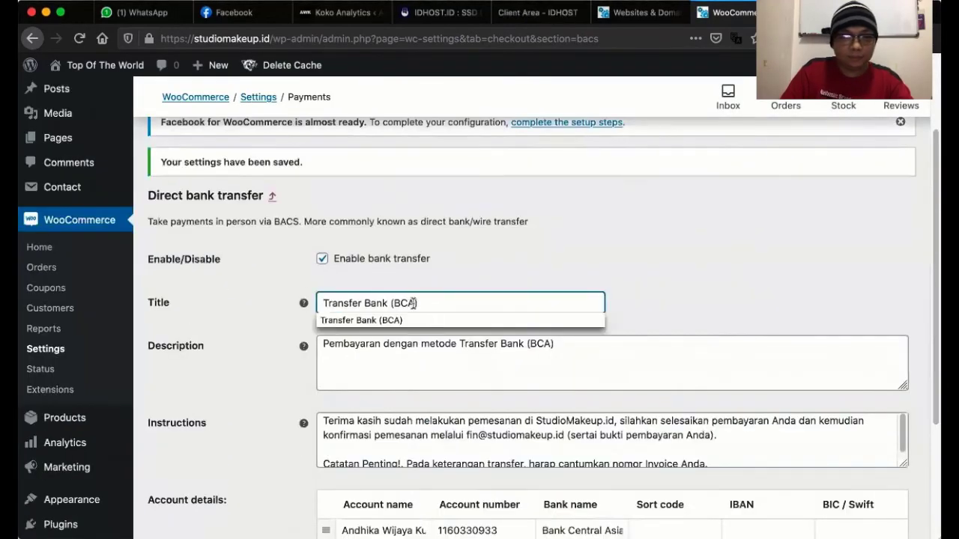
text(& Jenius)
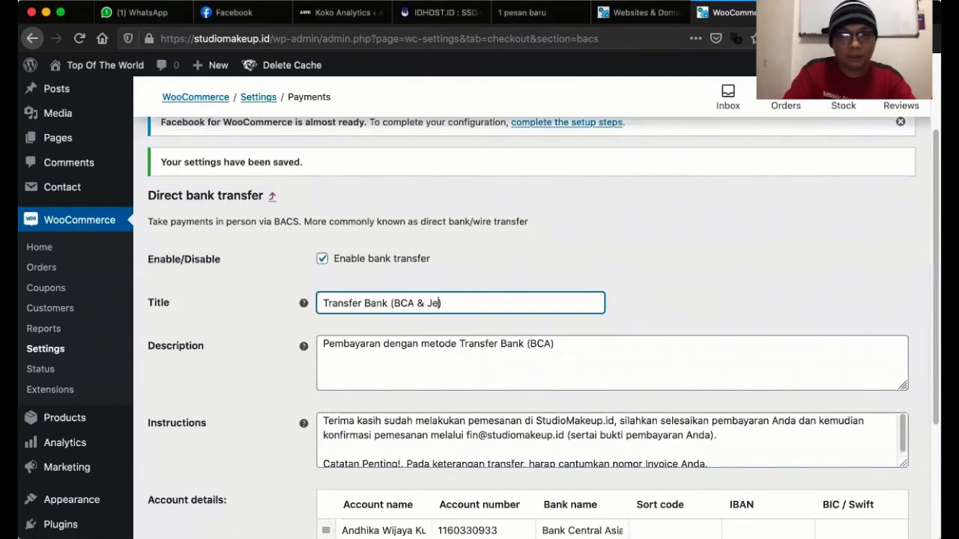
click(550, 346)
text(& Jeniu)
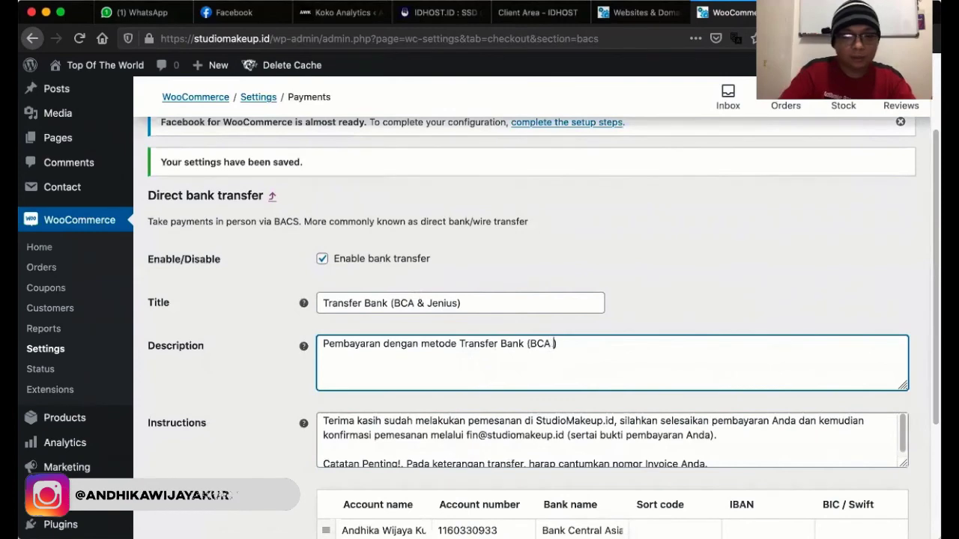
text(s)
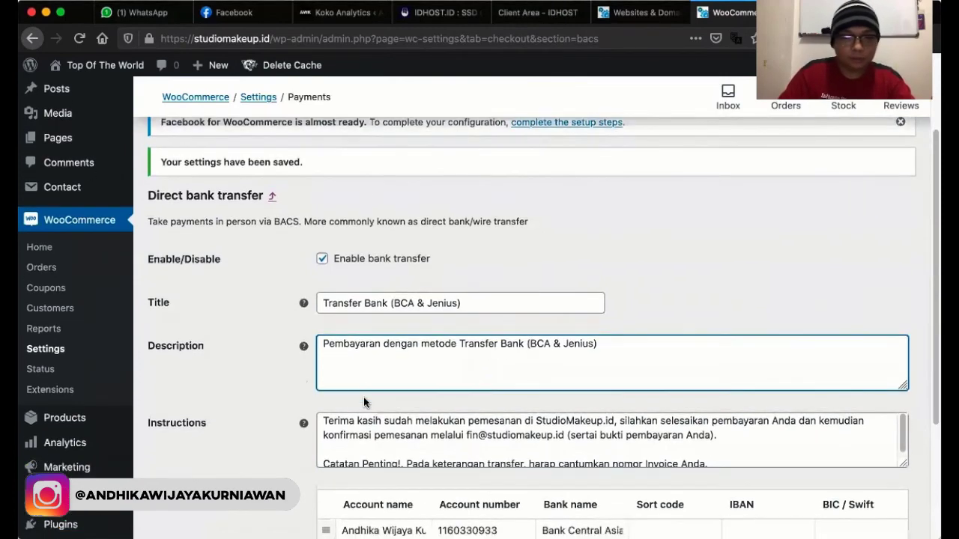
scroll(363, 397, down, 5)
click(185, 466)
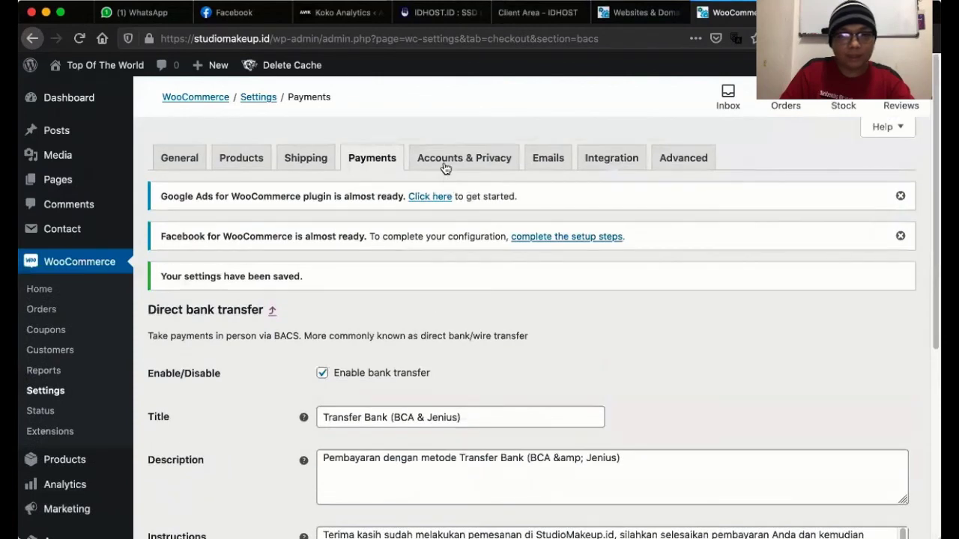
In Accounts & Privacy, allow login and account creation during checkout, then save
click(445, 168)
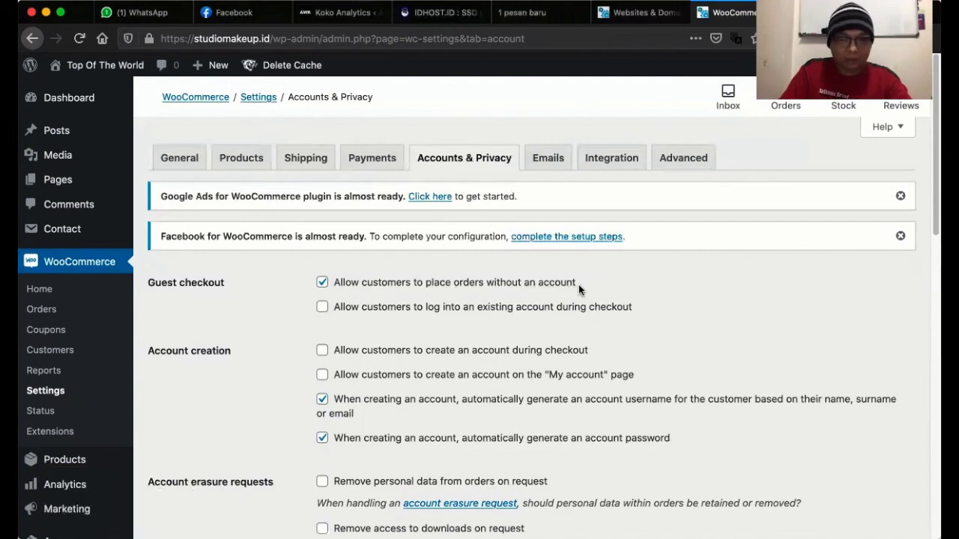
click(323, 309)
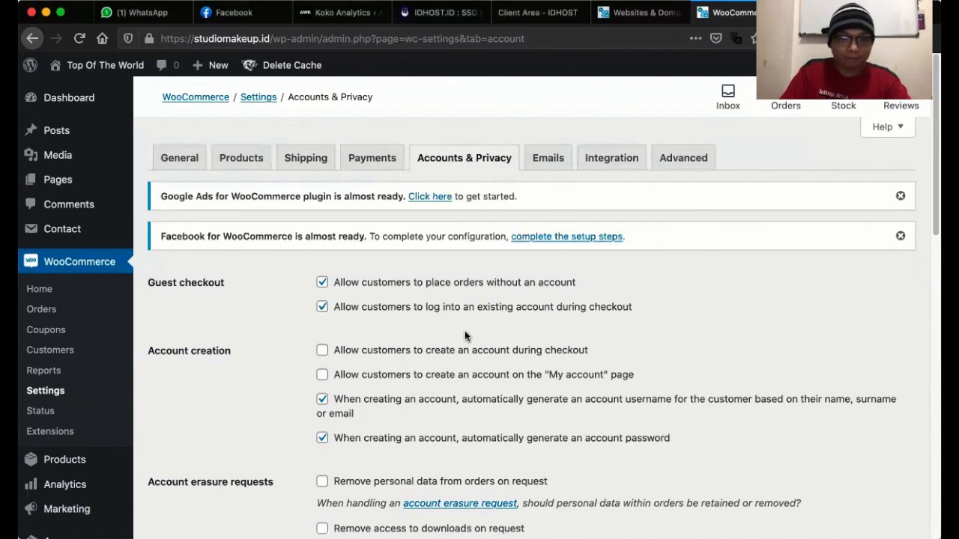
scroll(464, 330, down, 1)
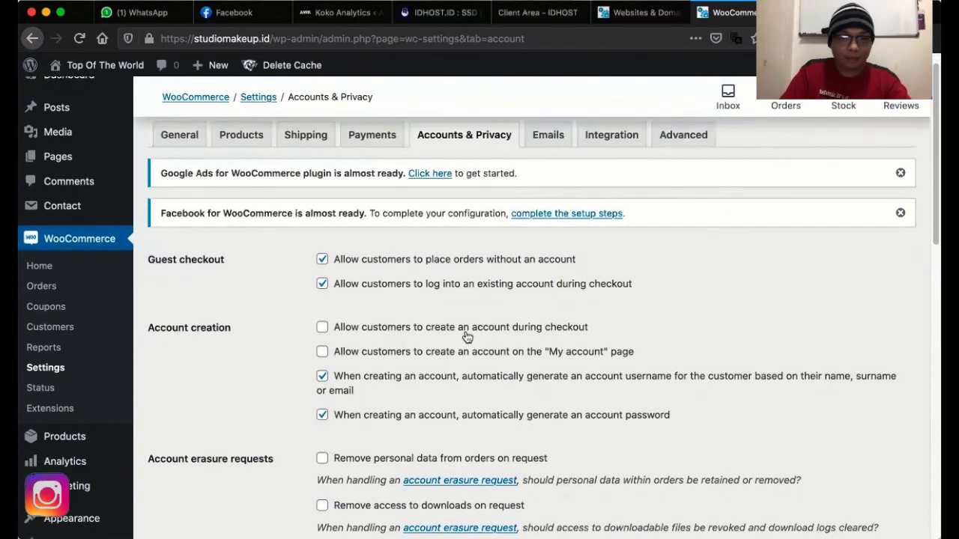
click(324, 330)
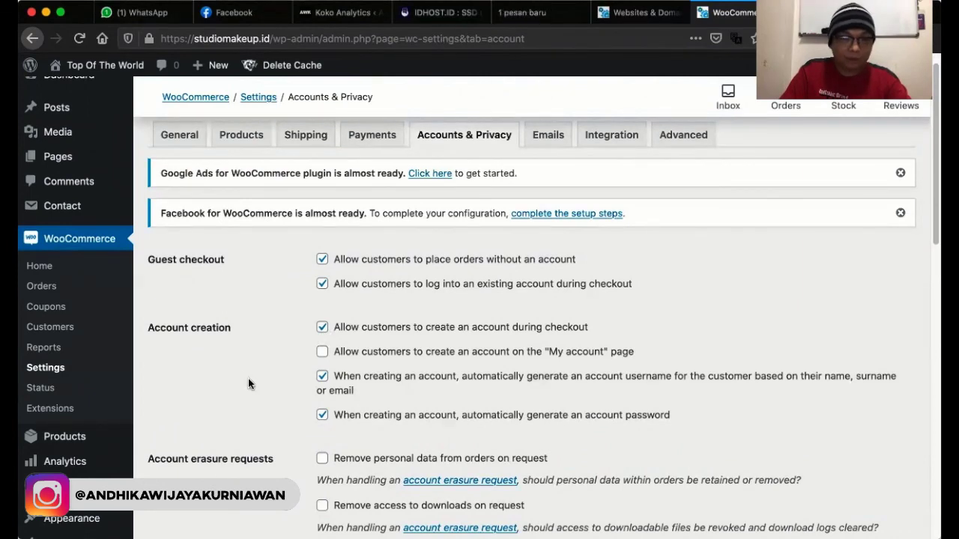
scroll(248, 379, down, 1)
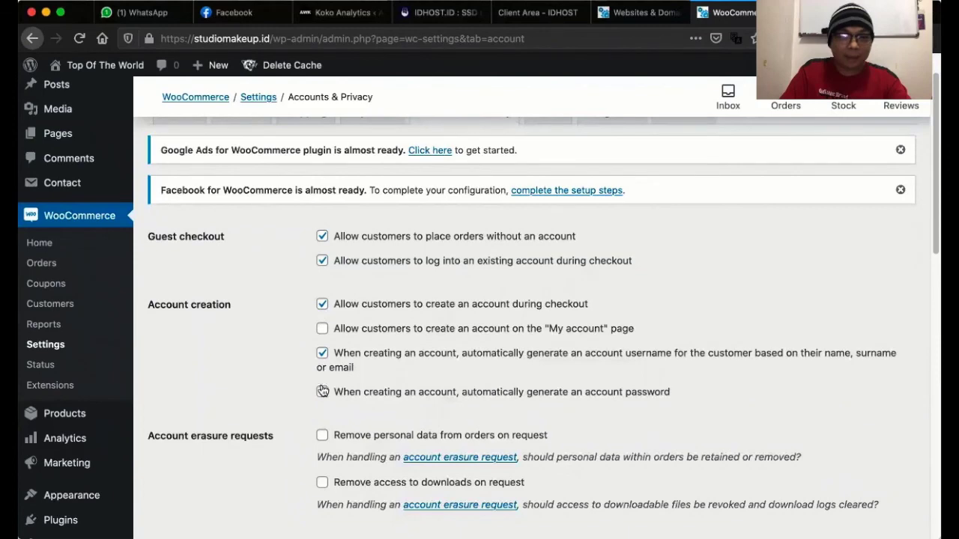
scroll(322, 397, down, 1)
scroll(321, 394, down, 4)
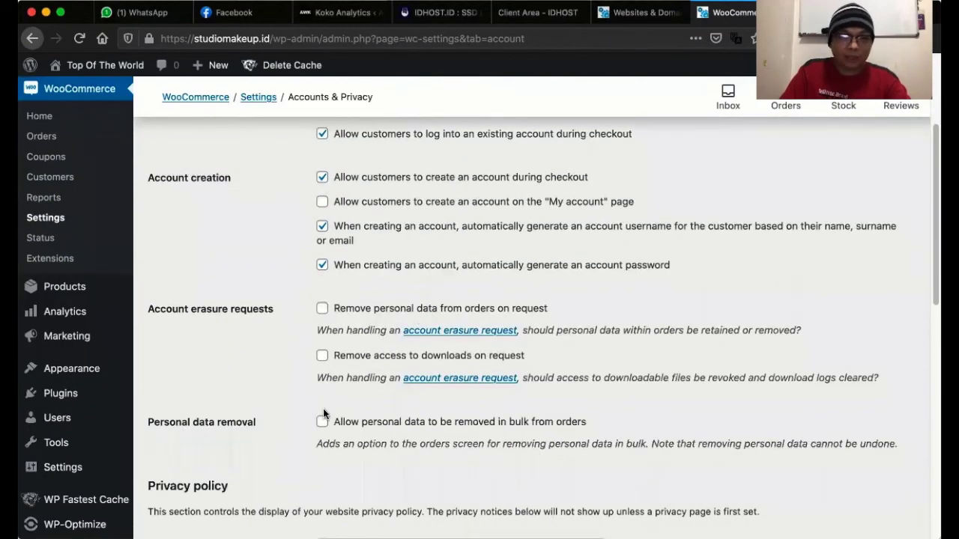
scroll(323, 412, down, 5)
scroll(322, 410, down, 7)
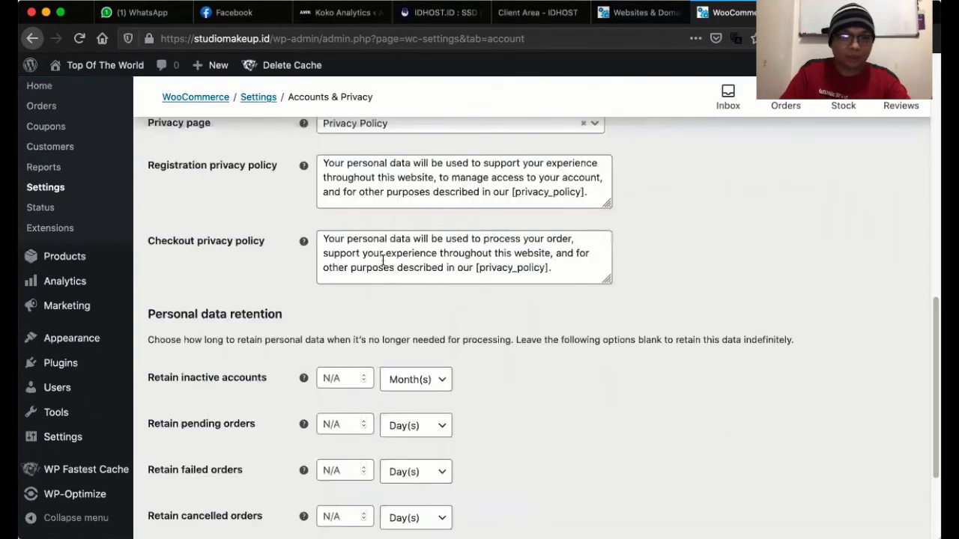
scroll(366, 314, up, 3)
scroll(366, 315, down, 1)
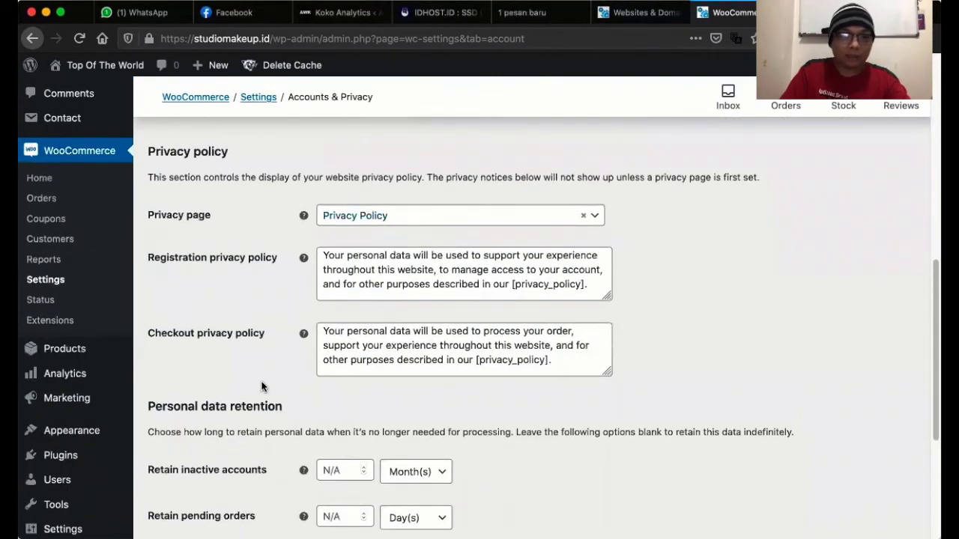
scroll(261, 384, down, 2)
scroll(291, 355, down, 5)
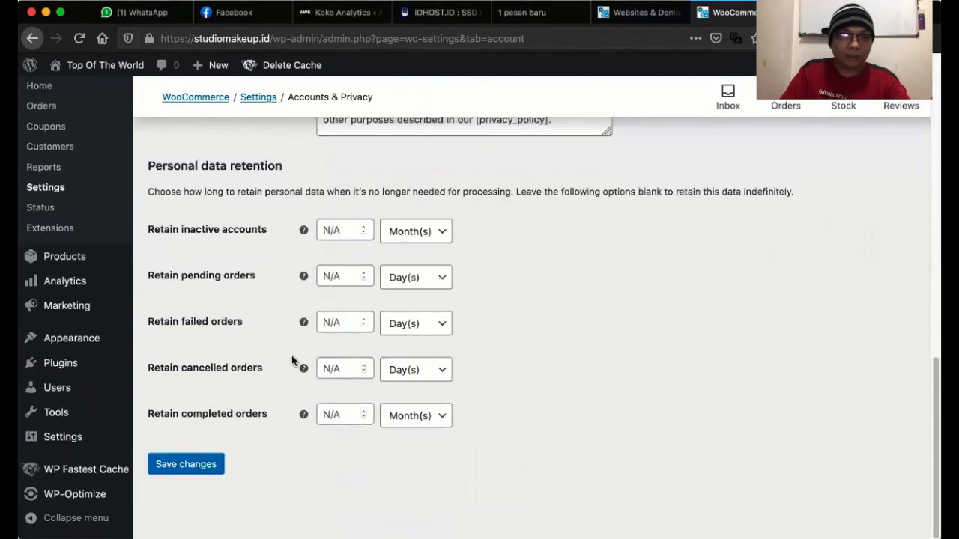
click(197, 463)
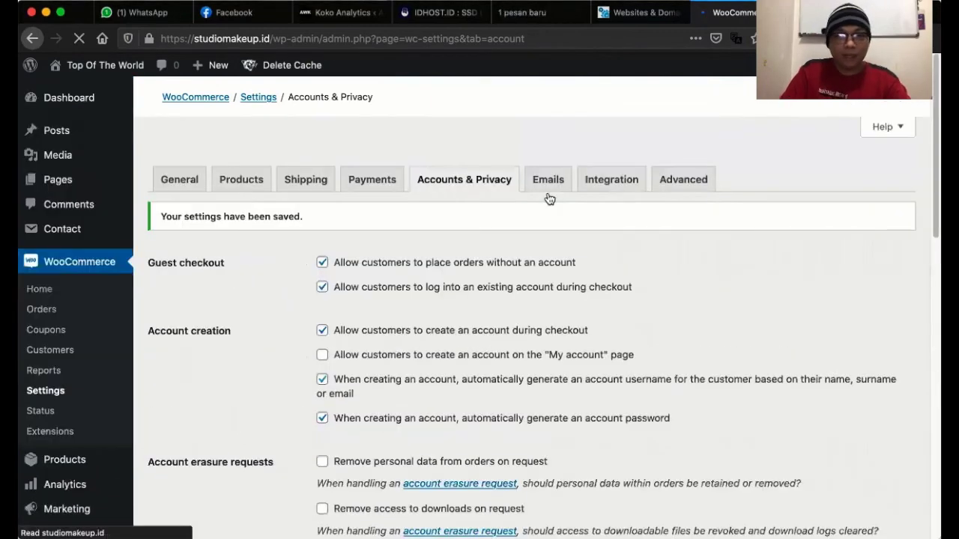
From the Emails tab, open the Customer invoice / Order details email settings
click(549, 158)
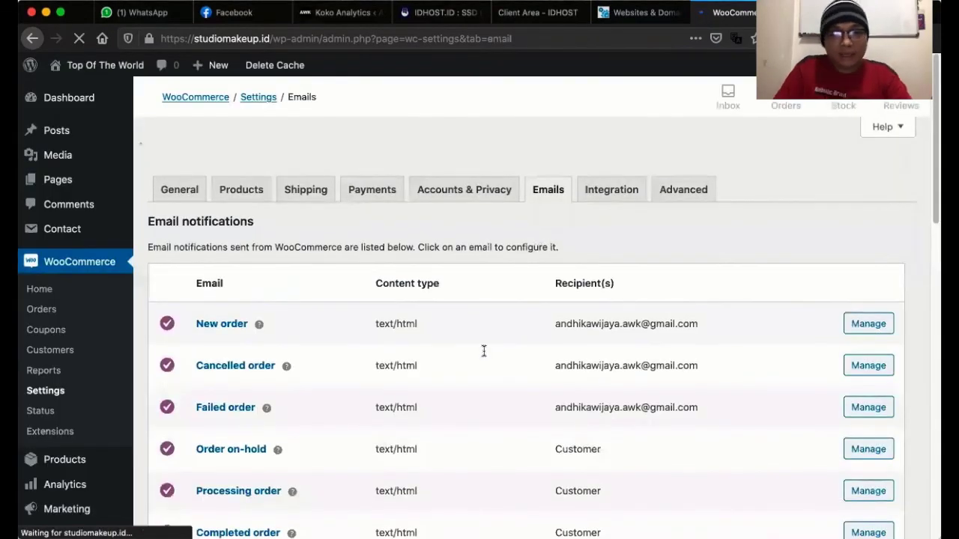
scroll(493, 356, down, 3)
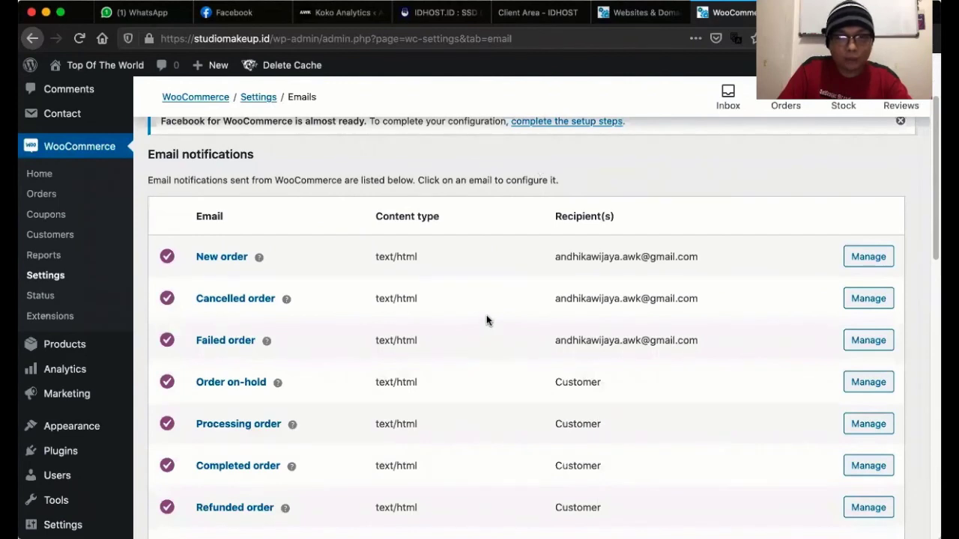
drag(559, 257, 711, 259)
click(712, 260)
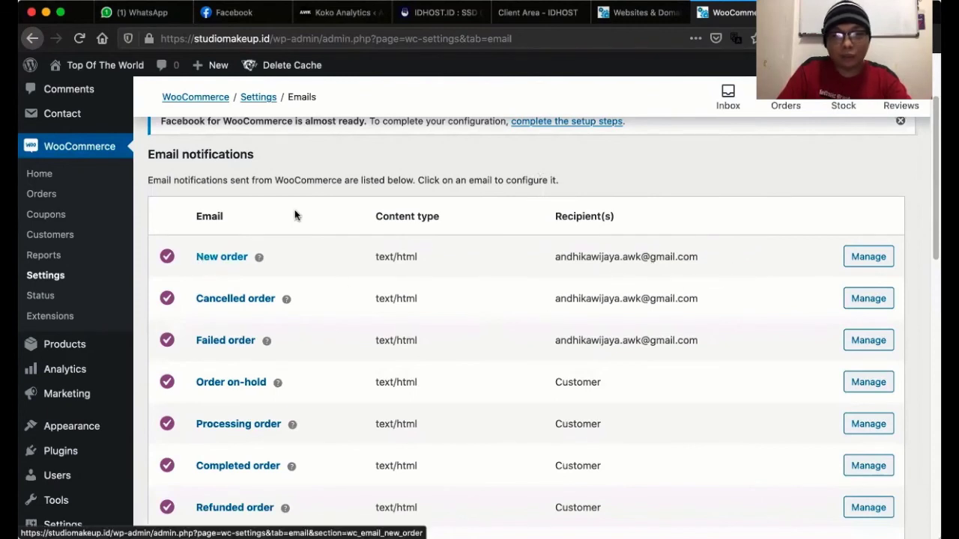
scroll(439, 346, down, 5)
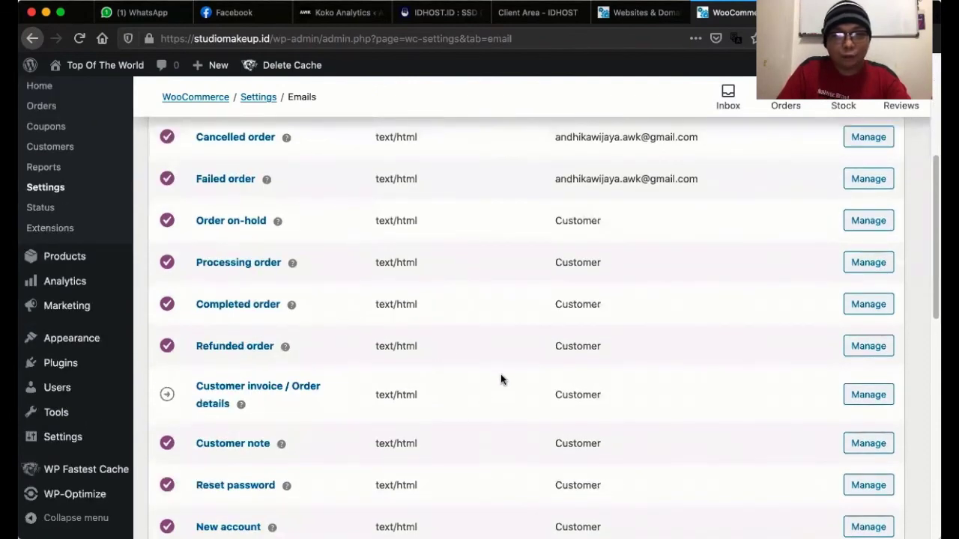
scroll(501, 376, down, 3)
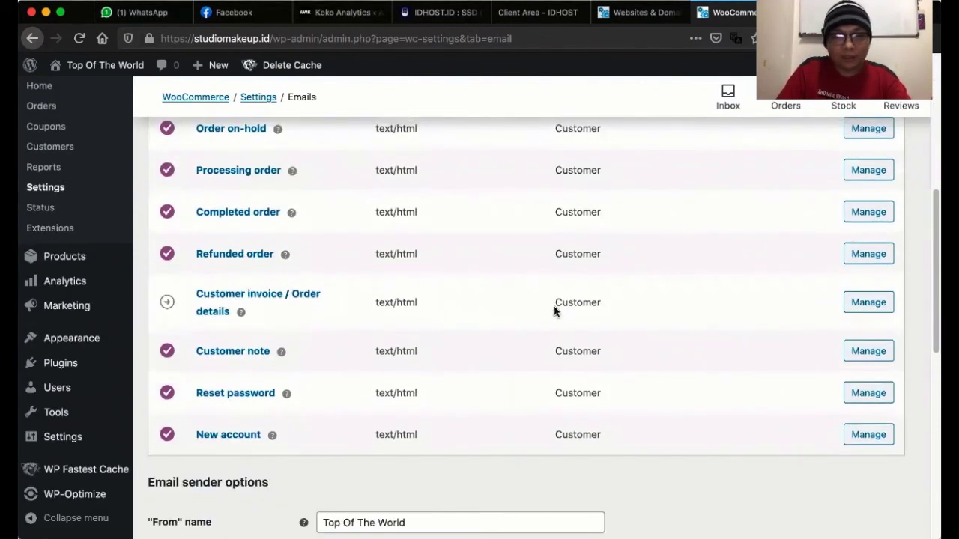
click(857, 305)
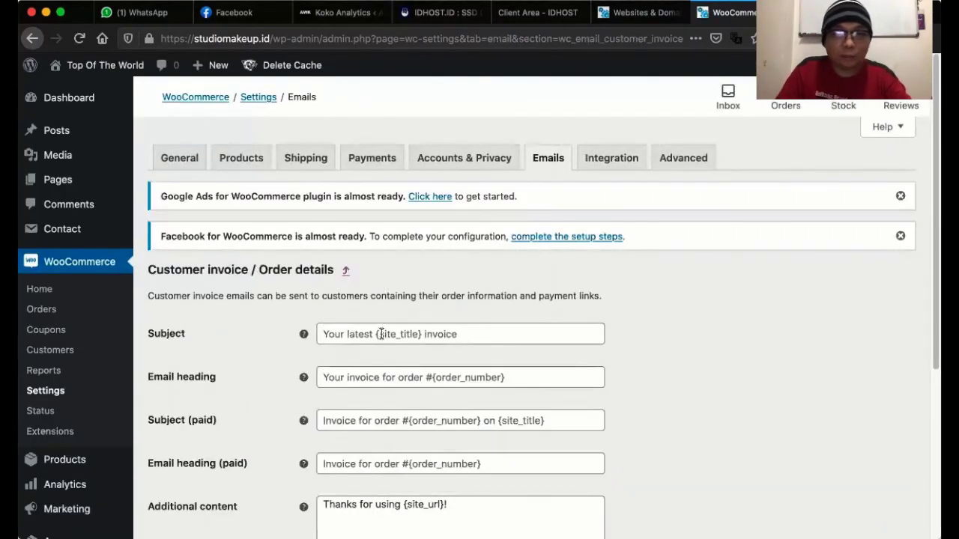
Set the invoice subject to '[StudioMakeupID] Terima Kasih, Ini Invoice Pemesanan Anda: {order_number}'
click(381, 336)
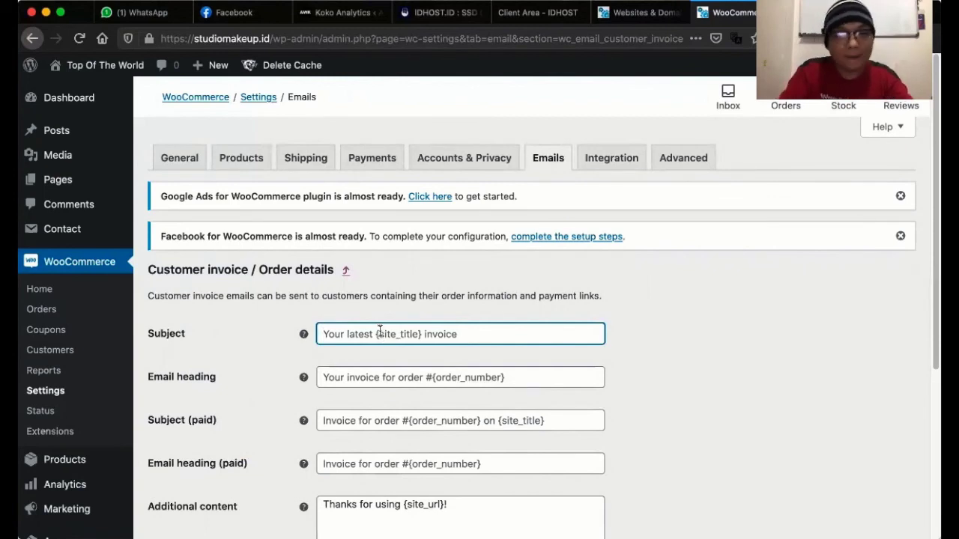
text([)
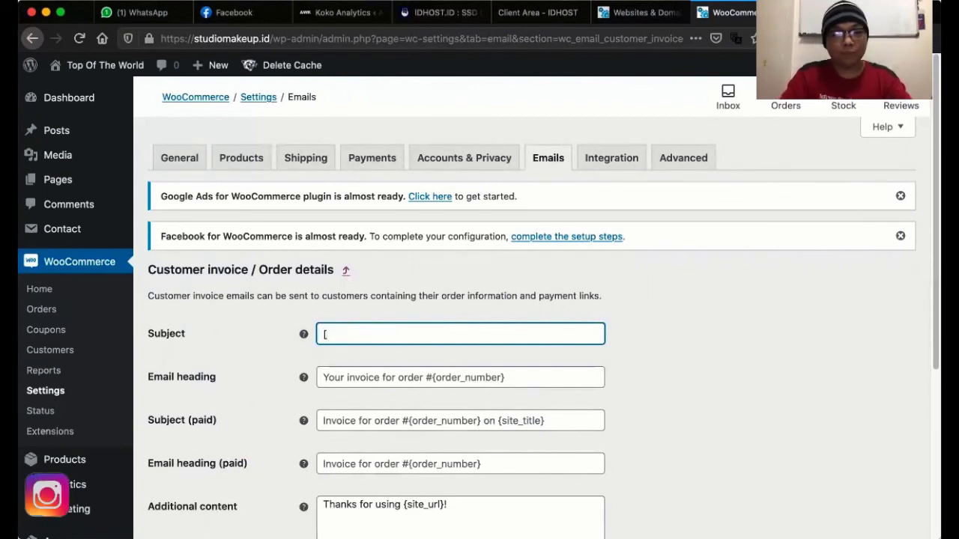
text(Studi)
key(BackSpace)
text(dio)
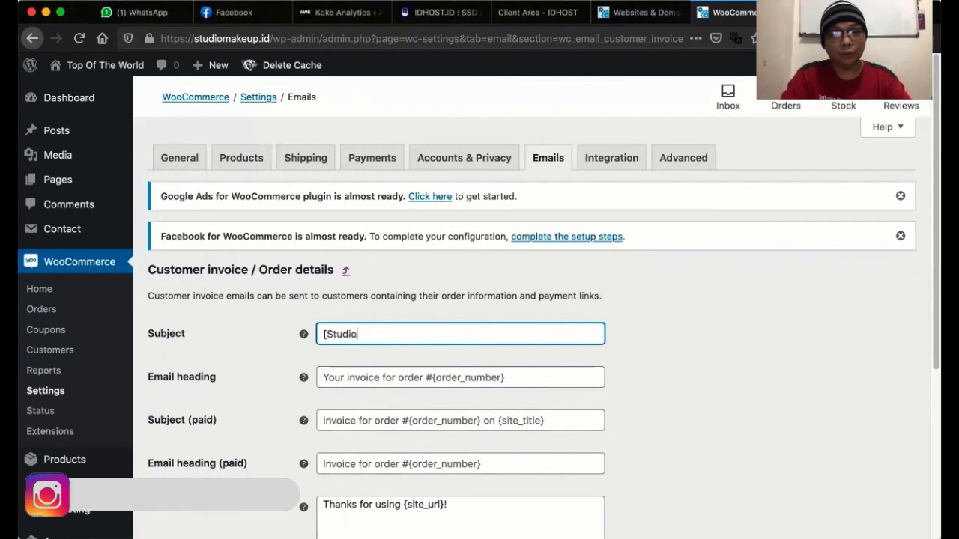
text(Makeup)
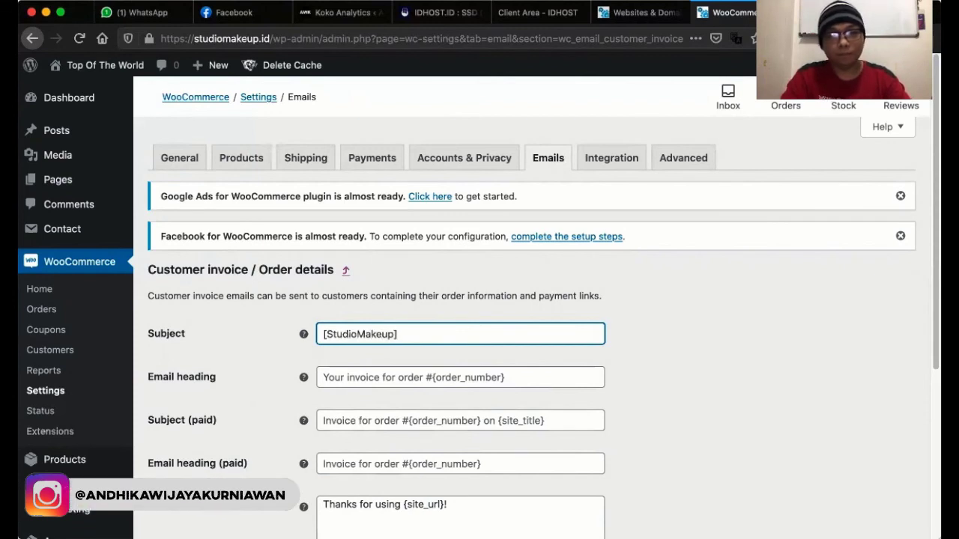
text(ID)
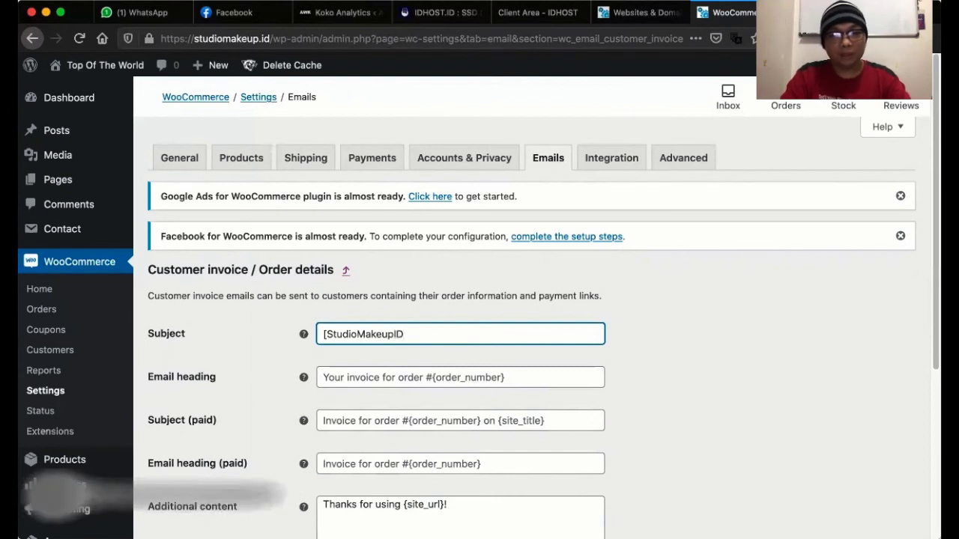
text(] Terima Kasih)
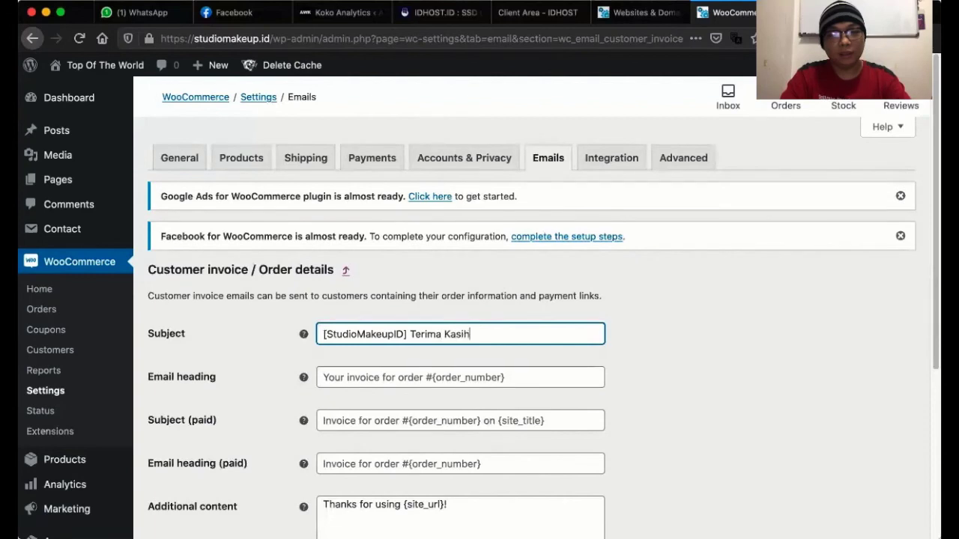
text(, Ini Invoice Pemesanan)
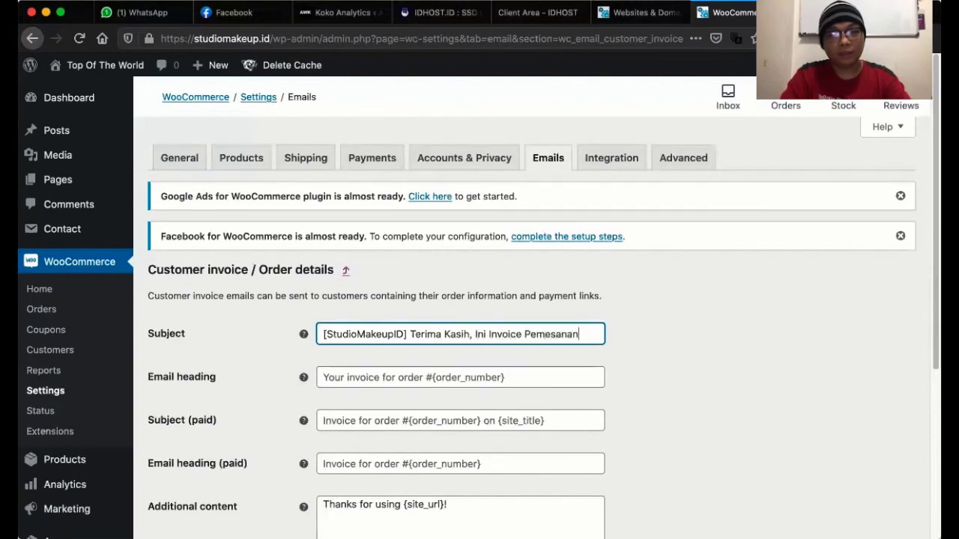
text( Anda: )
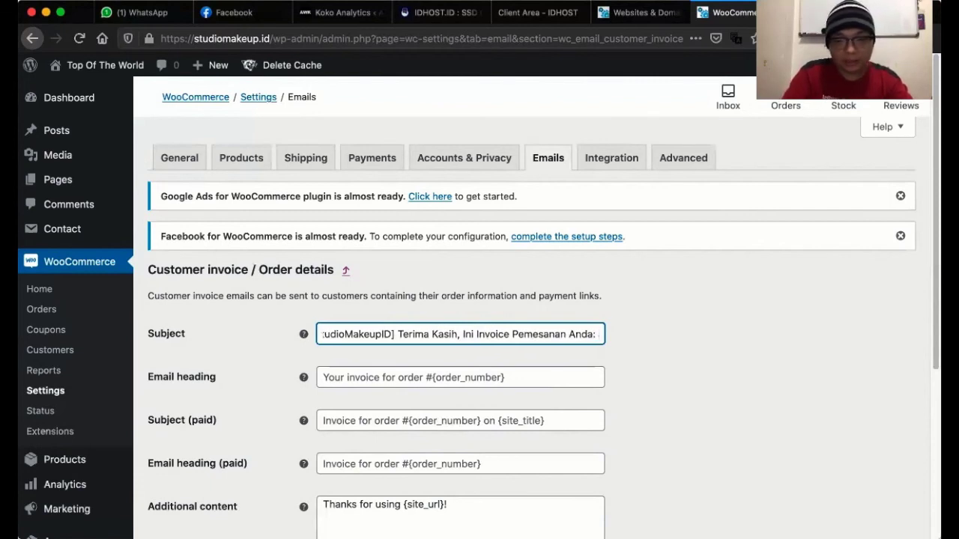
text({order)
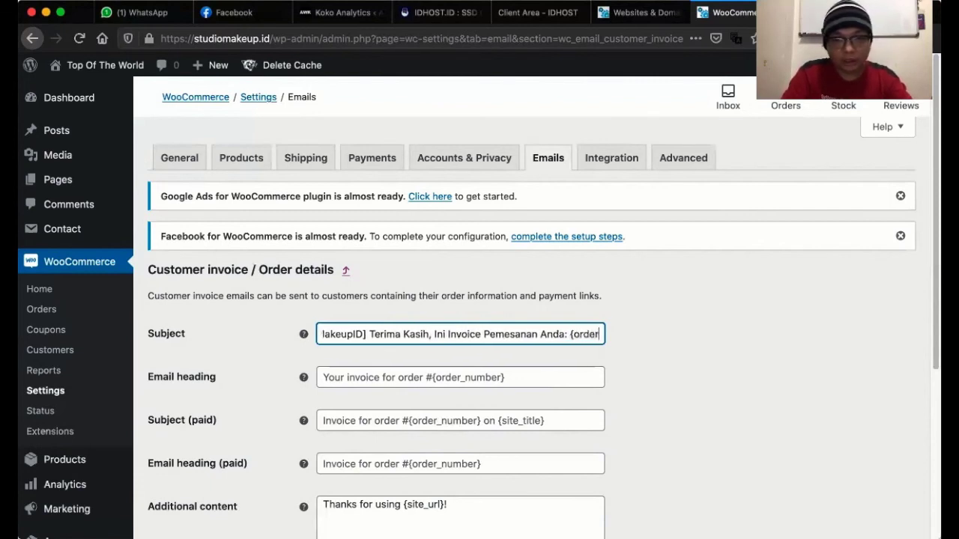
text(_number)
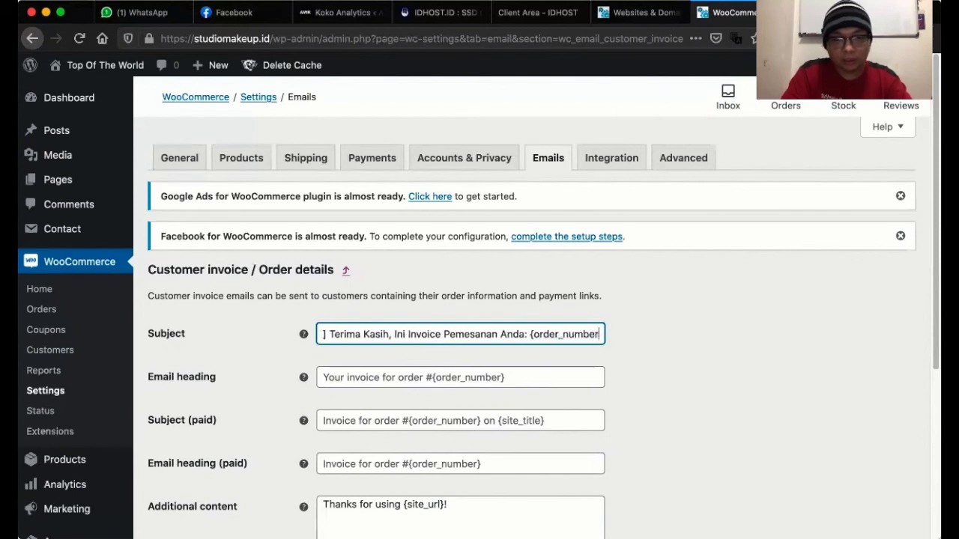
text(})
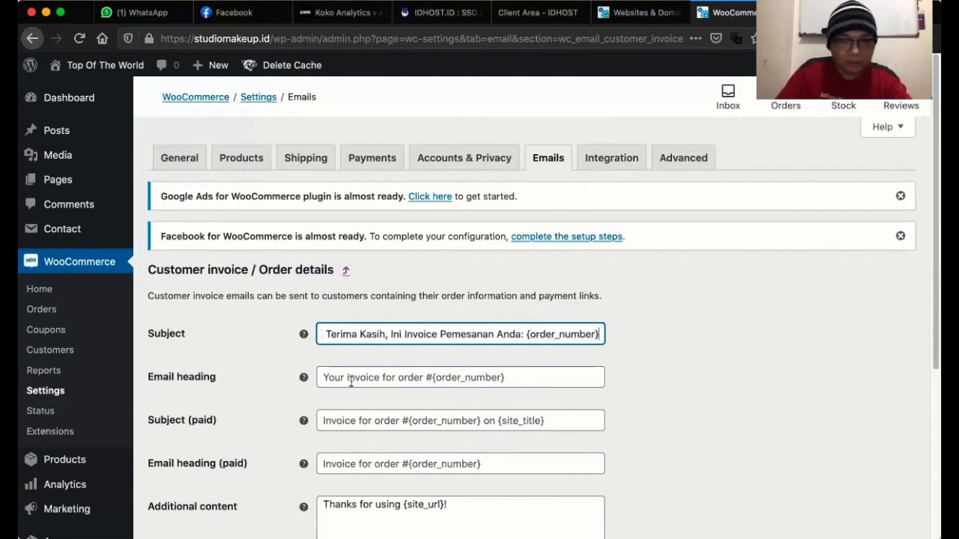
scroll(352, 385, down, 2)
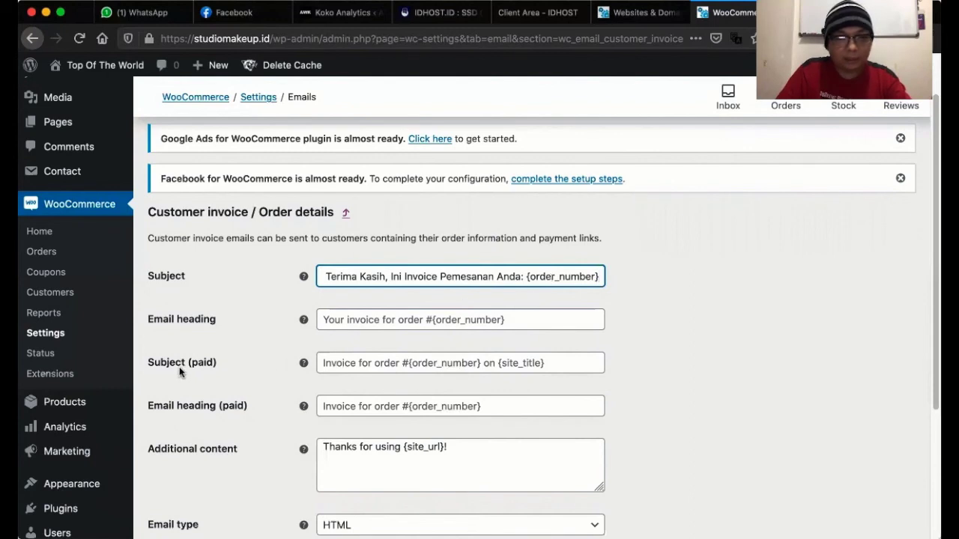
Copy that subject into the paid invoice subject, ending it with 'SUDAH LUNAS', and save
triple_click(471, 282)
key(ctrl+c)
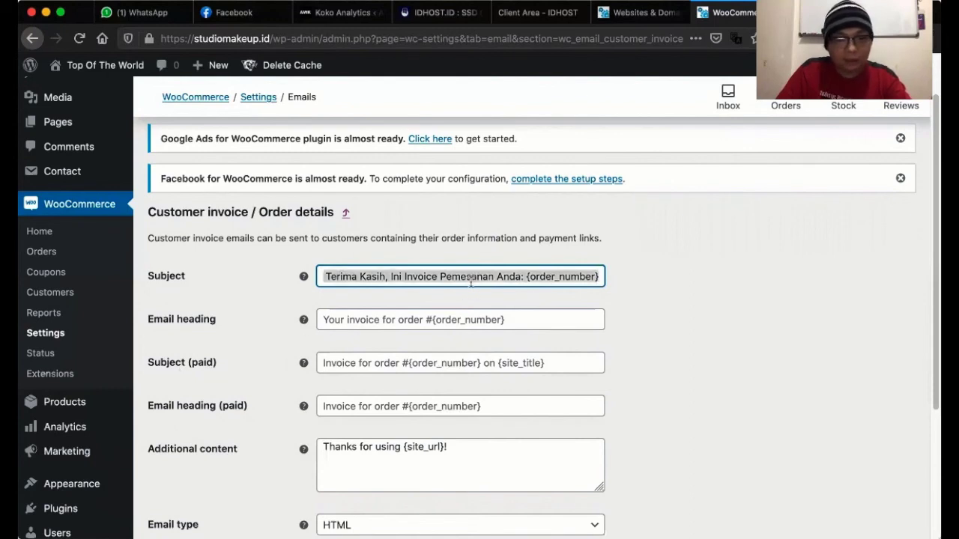
click(429, 362)
key(ctrl+a)
key(ctrl+v)
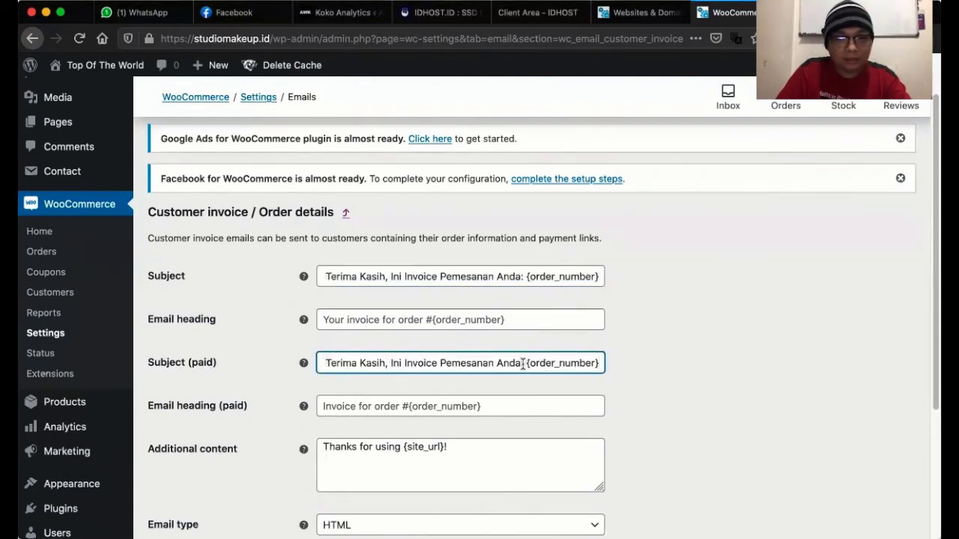
drag(525, 362, 623, 362)
text(SUDAH LE)
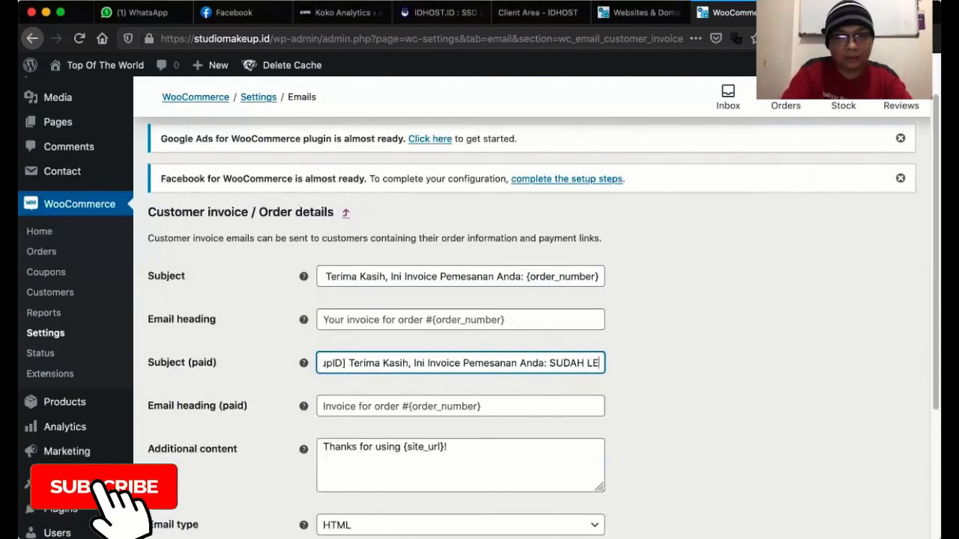
key(BackSpace)
text(UNAS)
scroll(638, 354, down, 3)
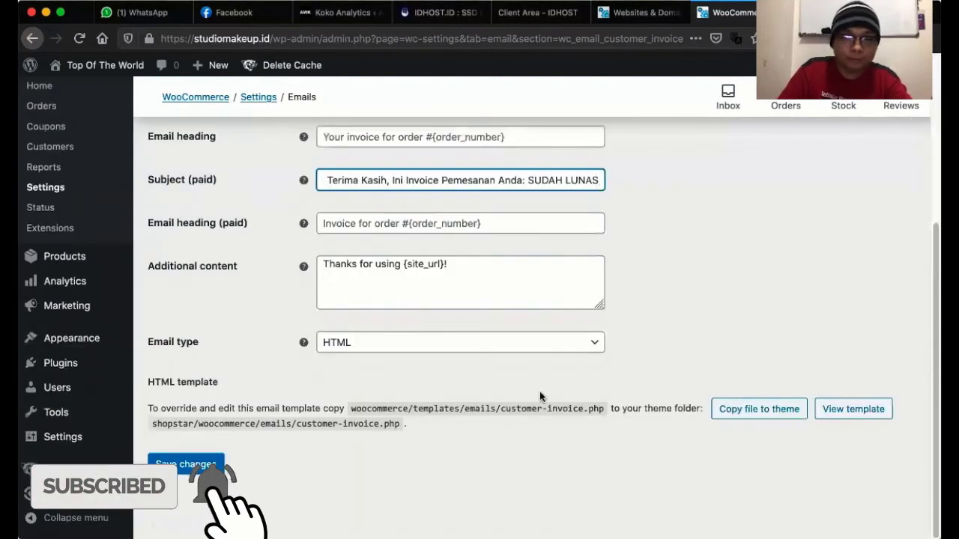
click(209, 465)
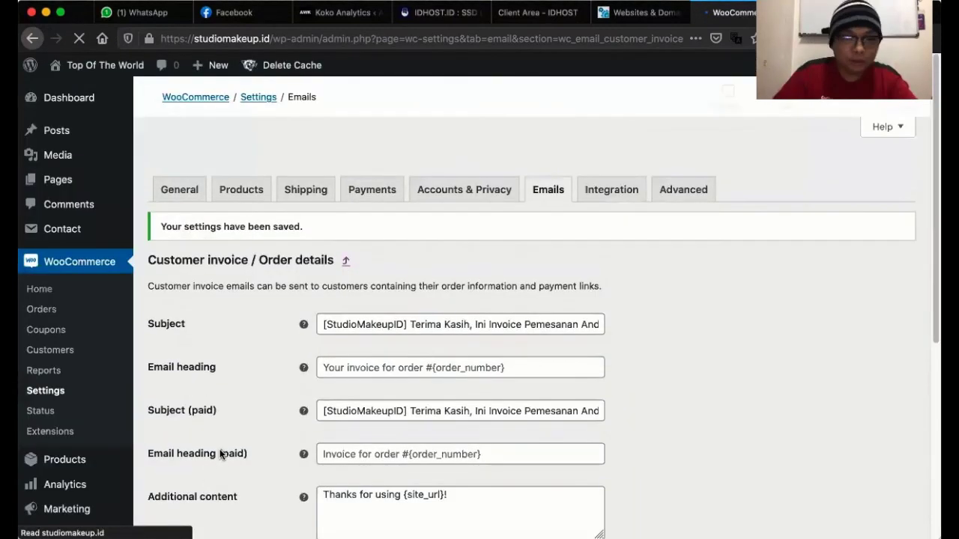
scroll(300, 417, down, 5)
scroll(300, 418, up, 5)
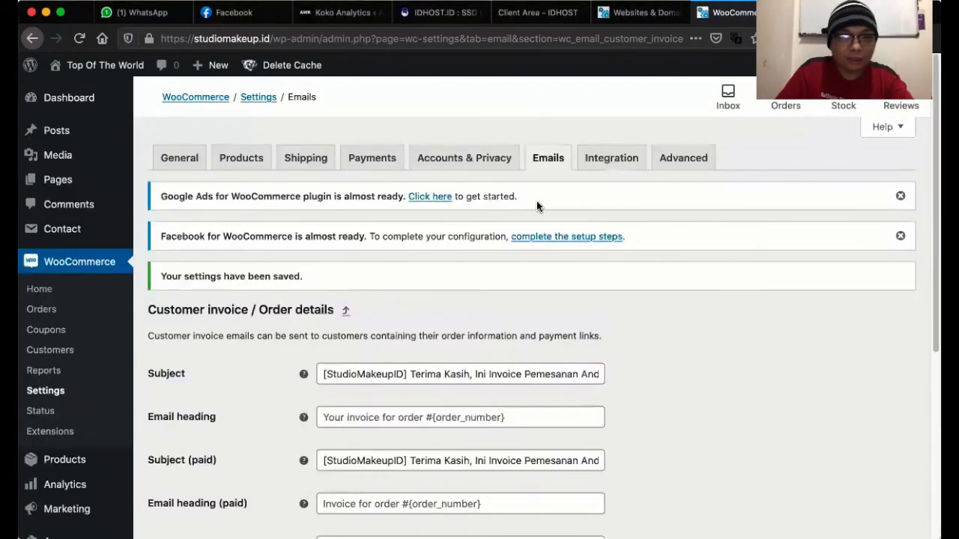
Set the 'From' name to the contact name plus 'StudioMakeu Indonesia' and the 'From' address to the store's care e-mail
click(543, 158)
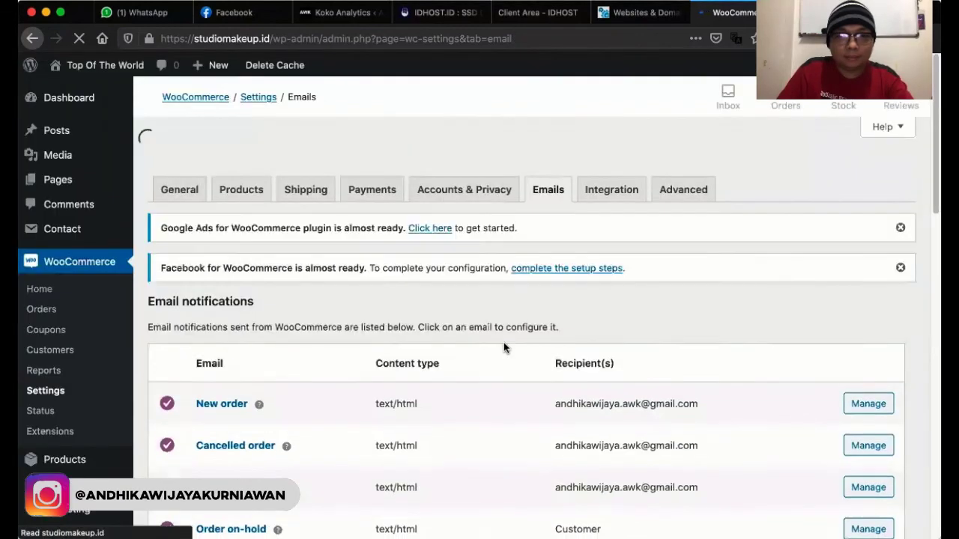
scroll(503, 347, down, 12)
scroll(425, 279, up, 3)
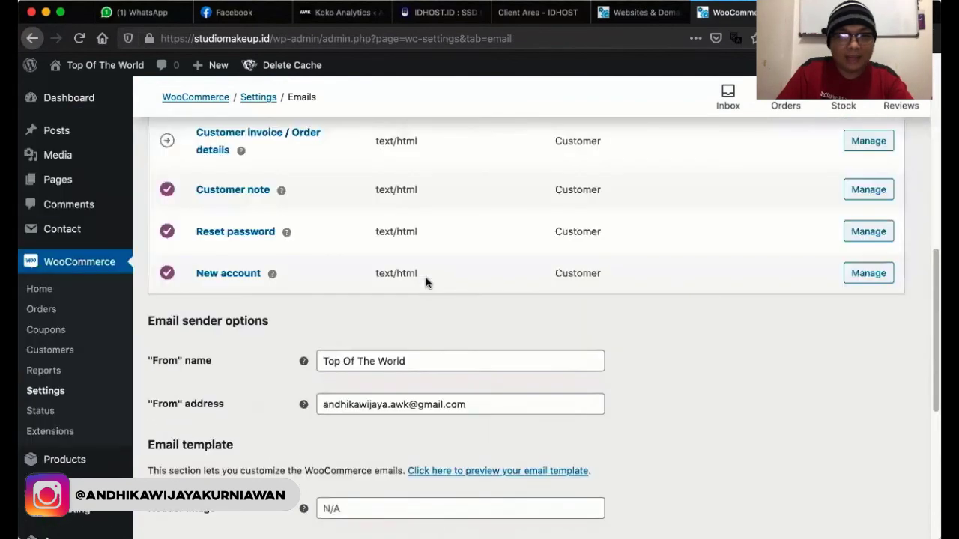
click(452, 363)
key(super+a)
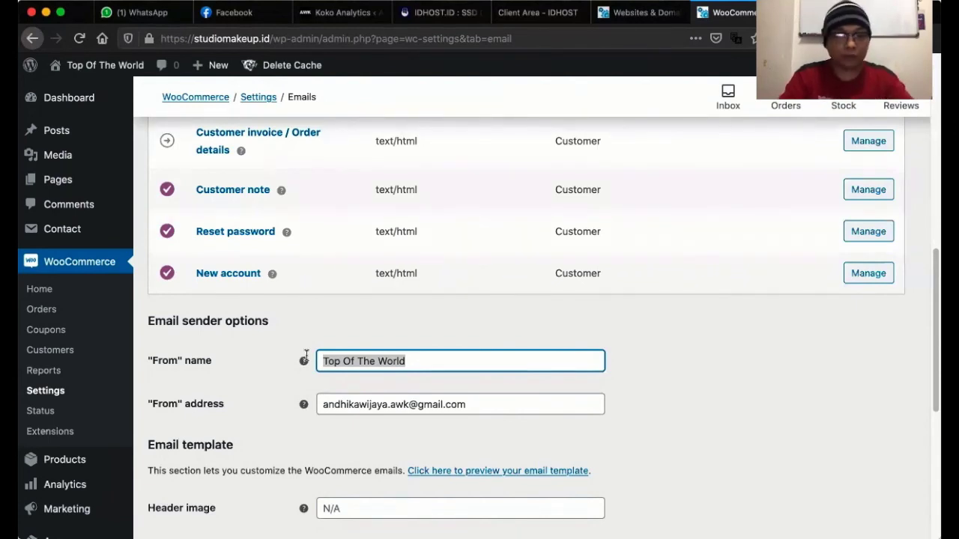
text(Martha)
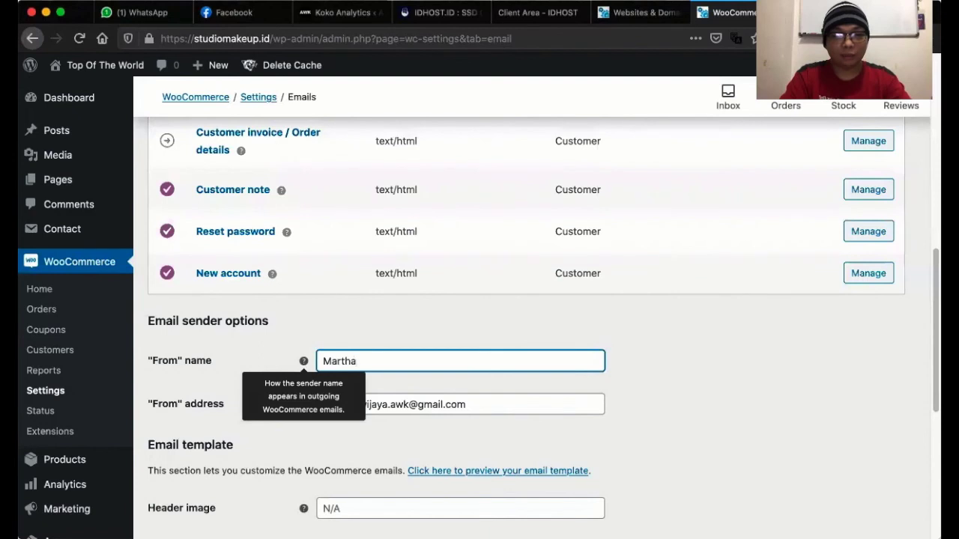
text( - StudioMakeu Indonesia)
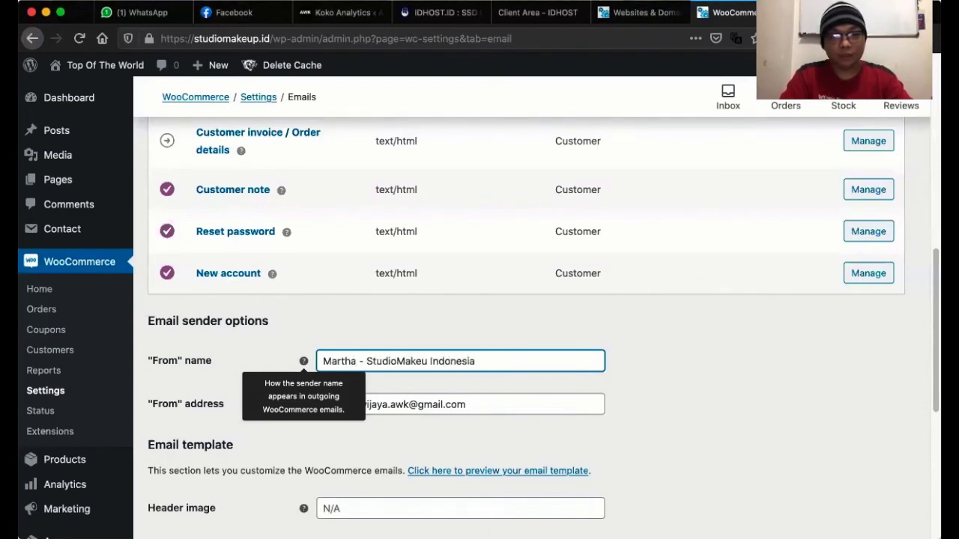
key(Tab)
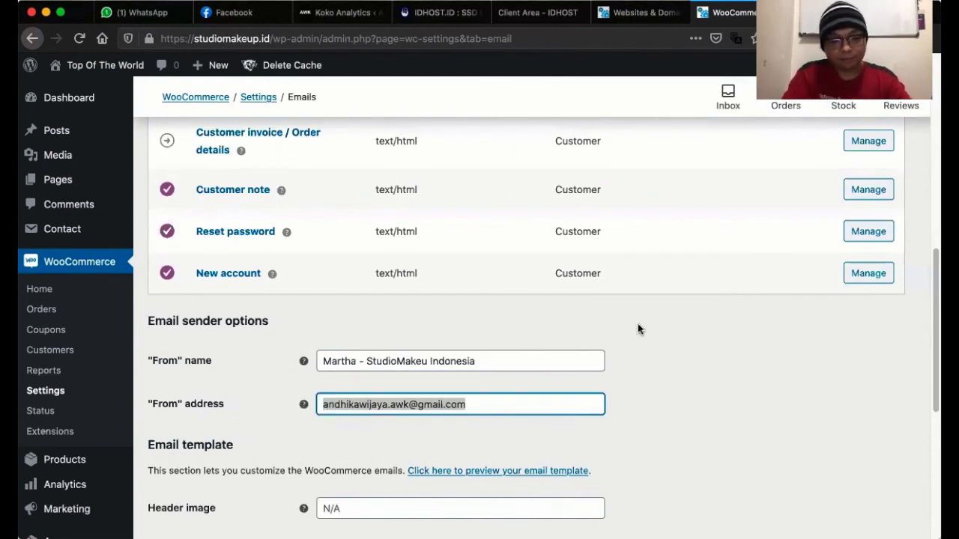
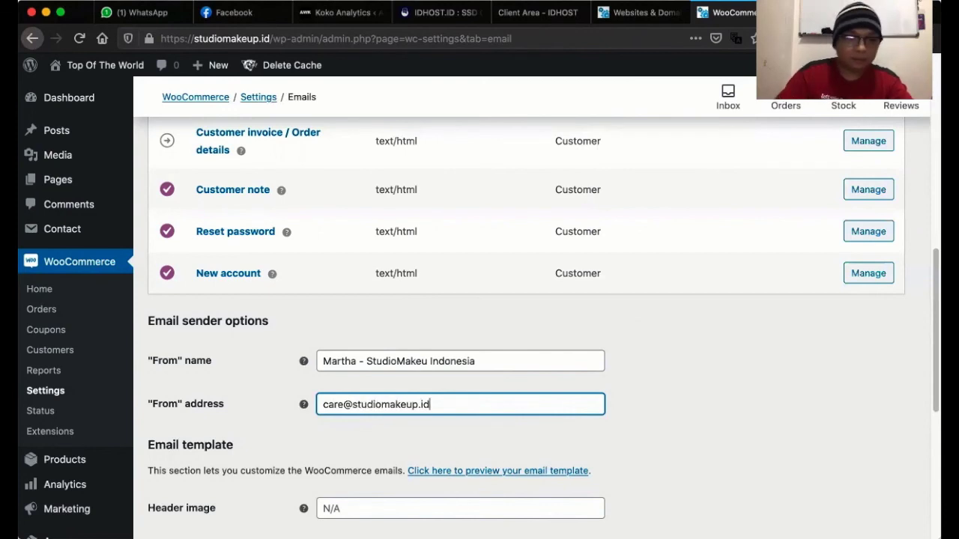
scroll(522, 259, down, 5)
click(519, 245)
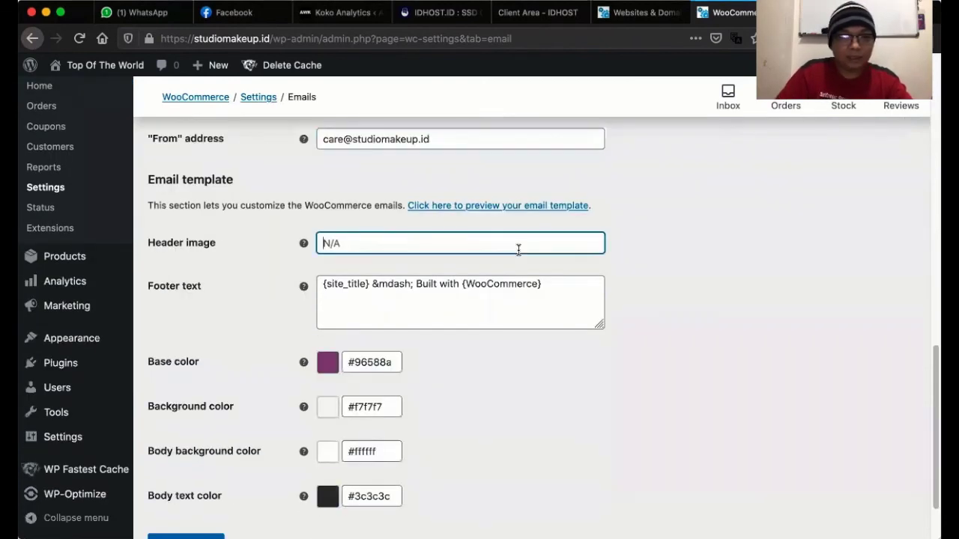
Replace the email footer text with '&copy; 2020 StudioMakeup Indonesia. All Rights Reserved.'
click(645, 245)
drag(559, 285, 314, 287)
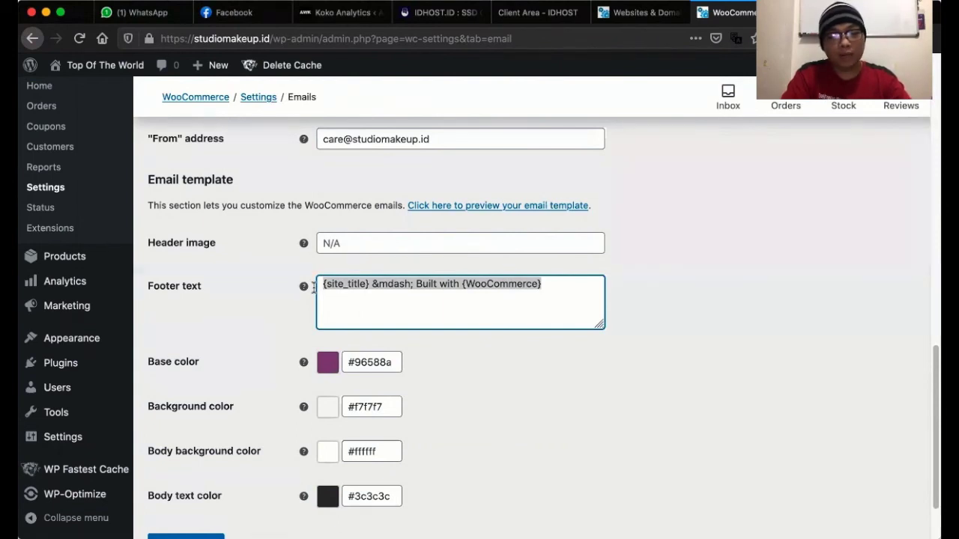
text(&copy; 2020)
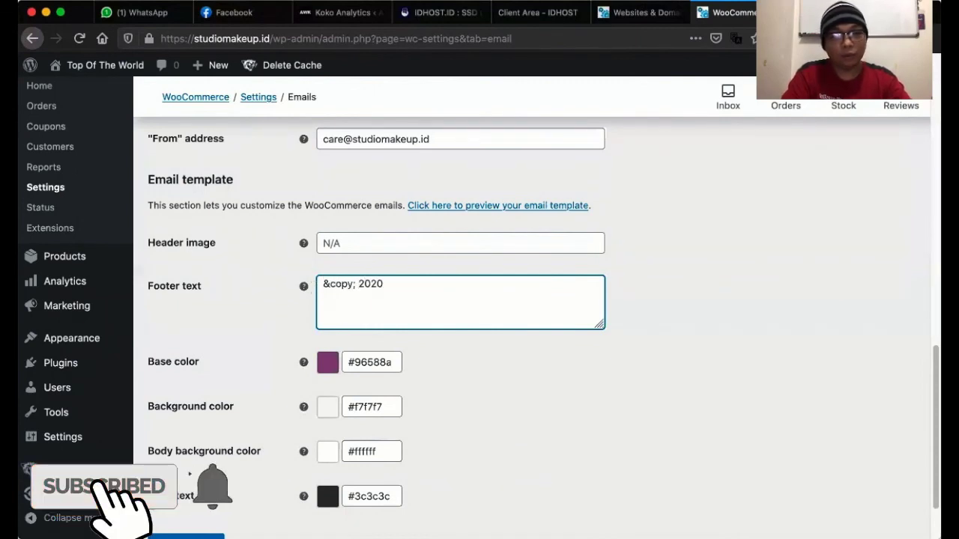
text( St)
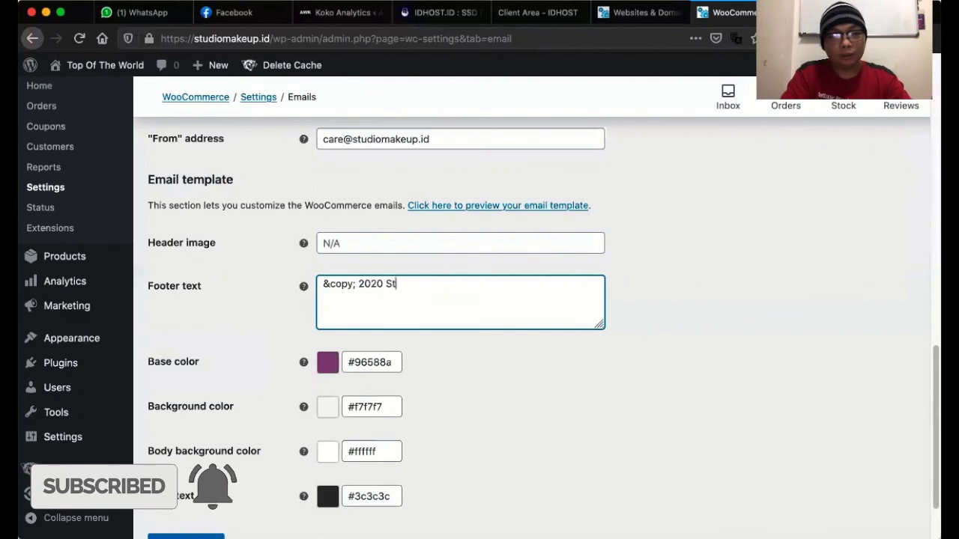
text(udioMakeu)
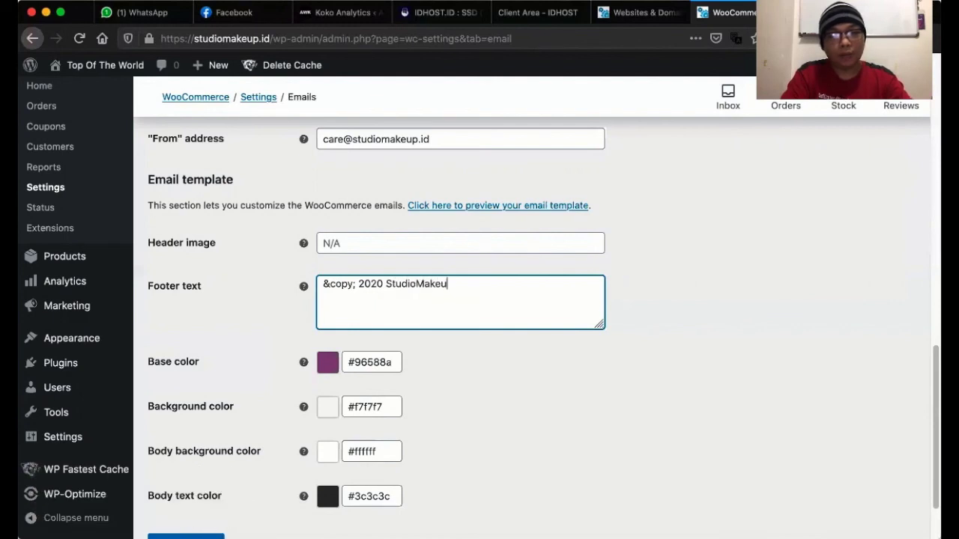
text(p Indonesia. All Rights Reser)
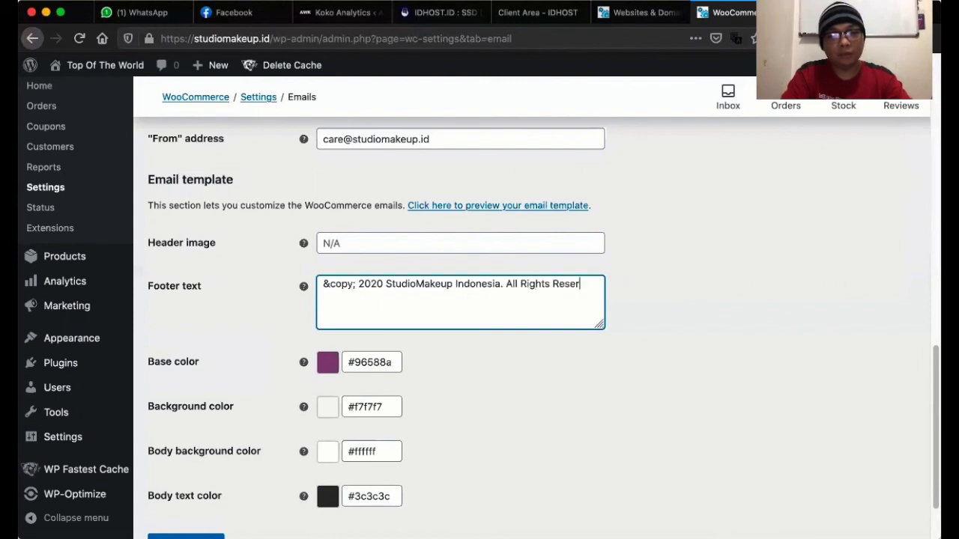
text(ved.)
click(324, 355)
Set base colour #020202 and body text colour #0a0a0a, save, and preview the email template
click(369, 362)
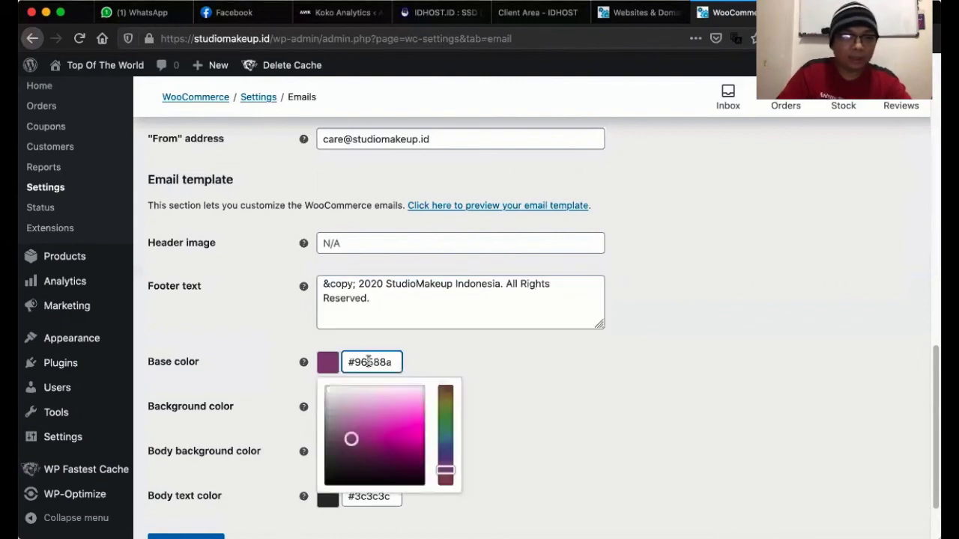
drag(332, 443, 329, 483)
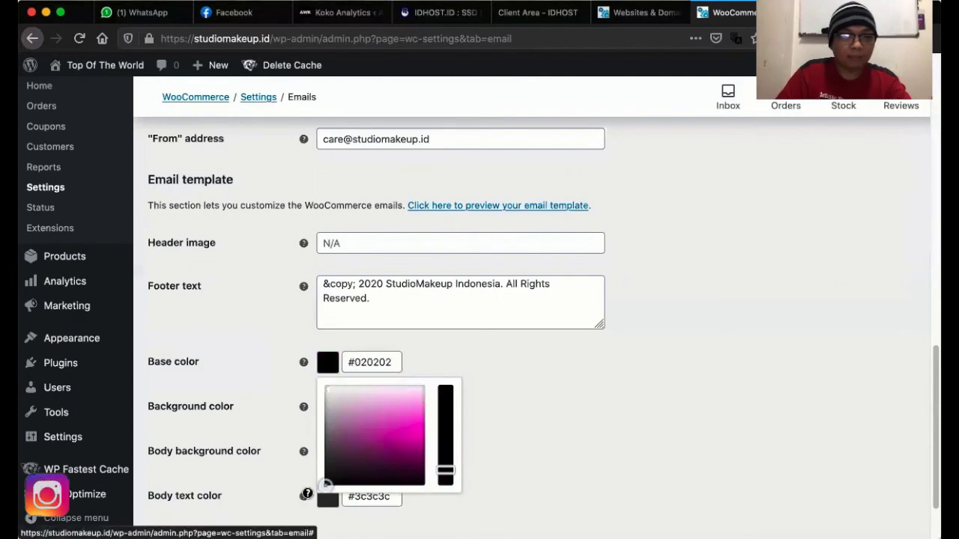
click(488, 376)
scroll(455, 413, down, 2)
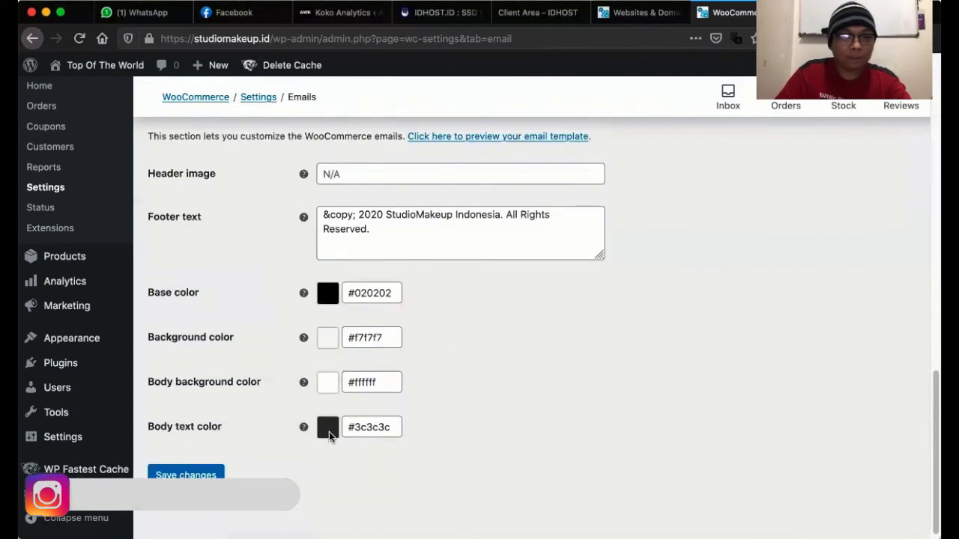
click(373, 432)
scroll(363, 453, down, 1)
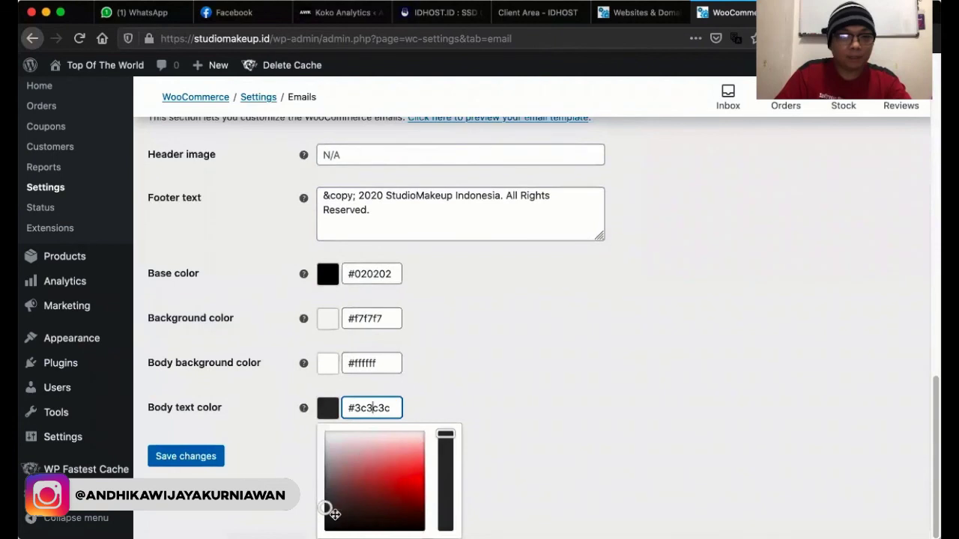
drag(332, 507, 326, 528)
click(449, 392)
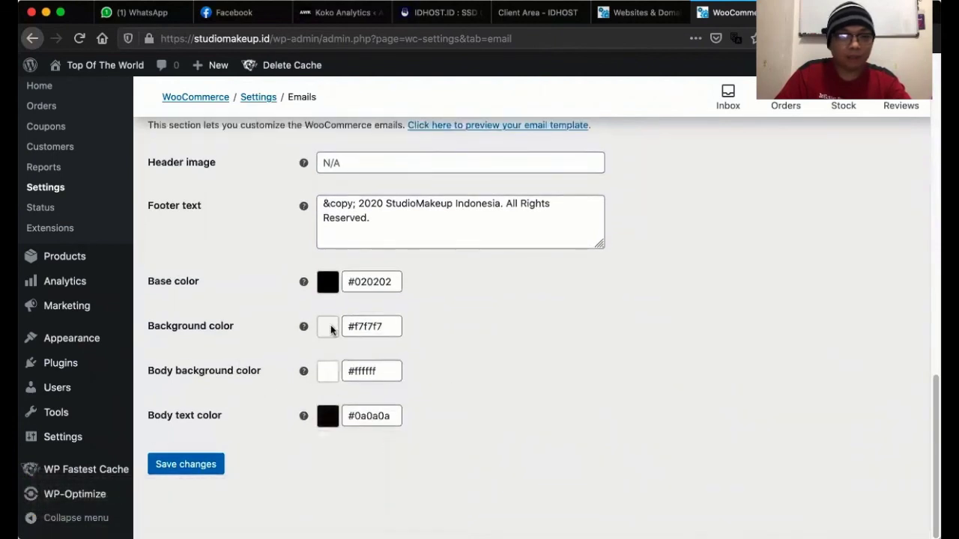
click(206, 464)
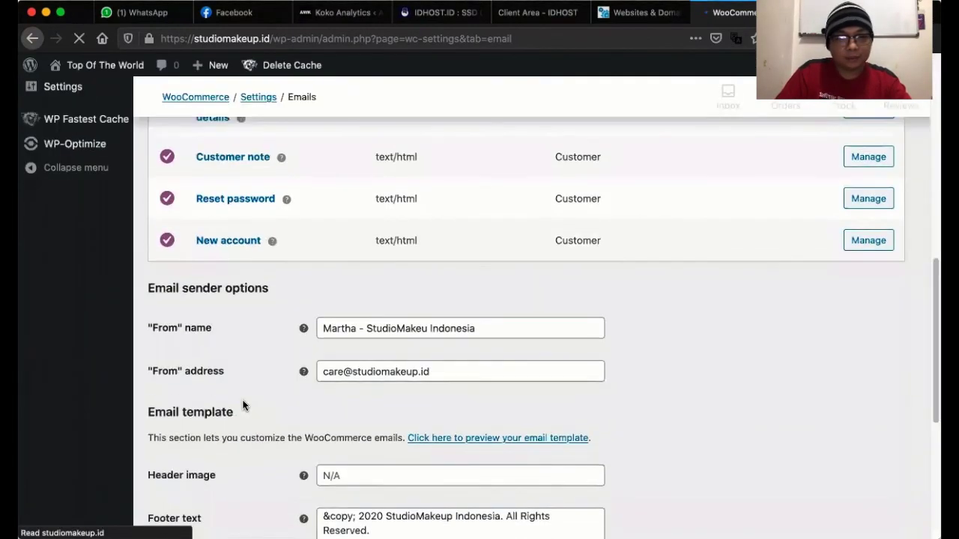
click(436, 397)
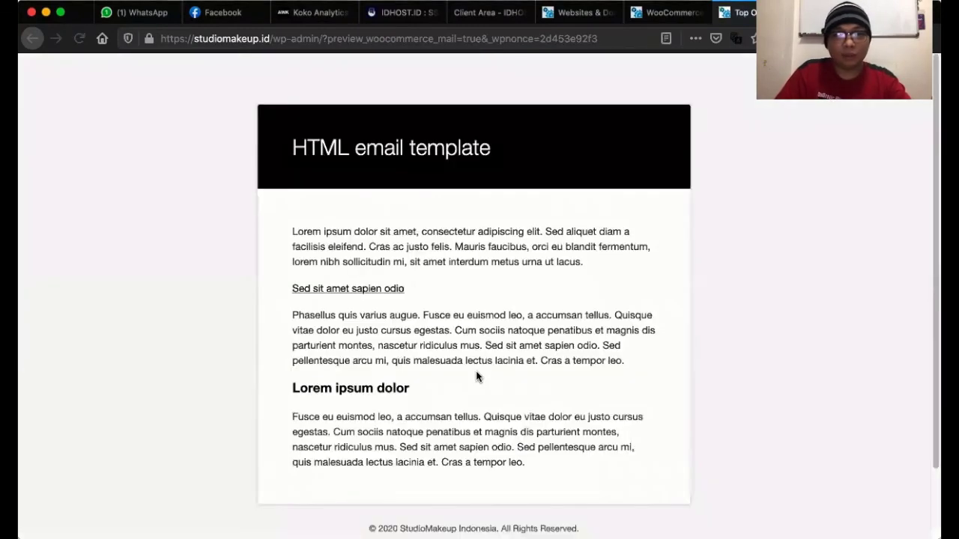
scroll(476, 377, down, 2)
scroll(475, 377, up, 2)
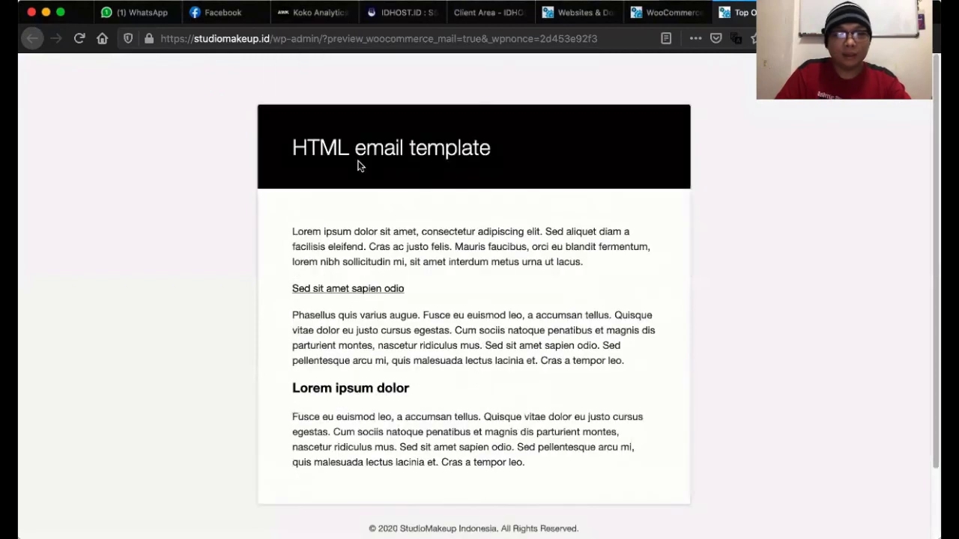
drag(292, 147, 517, 149)
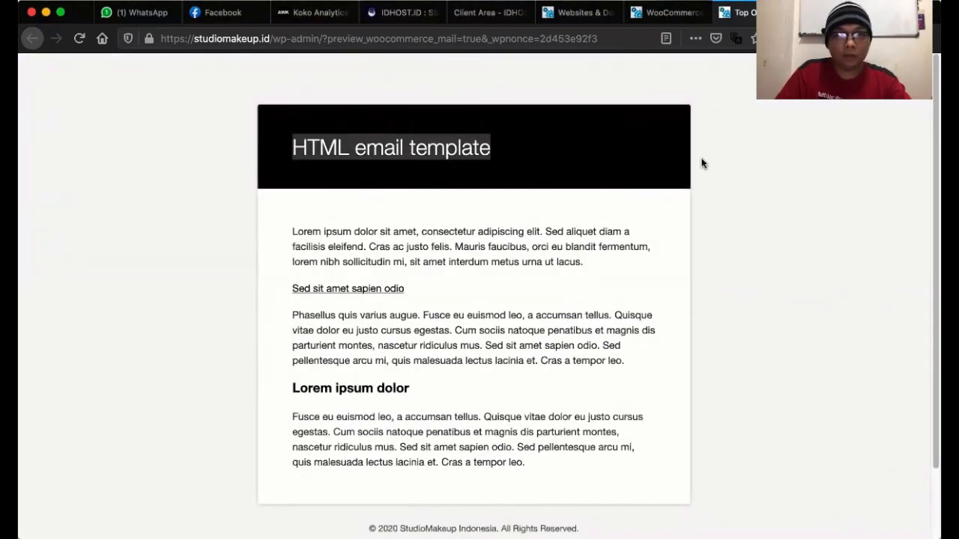
Close the email template preview and return to the WooCommerce settings
key(super+w)
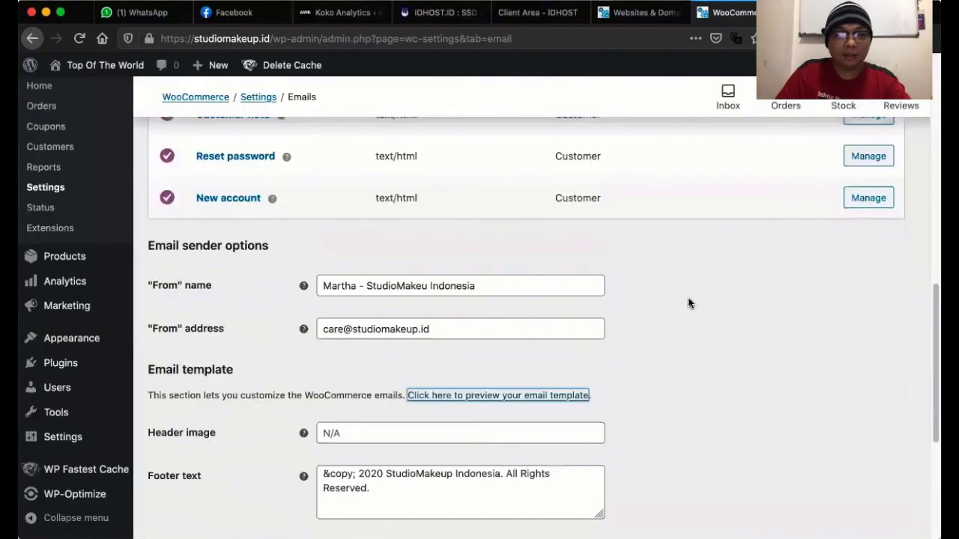
scroll(687, 299, up, 2)
scroll(687, 303, down, 4)
click(688, 310)
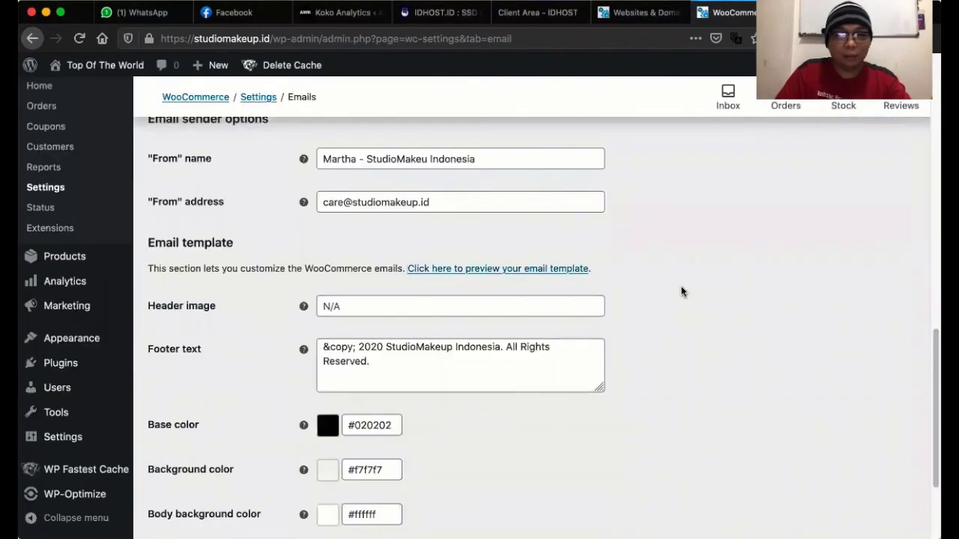
scroll(681, 290, up, 10)
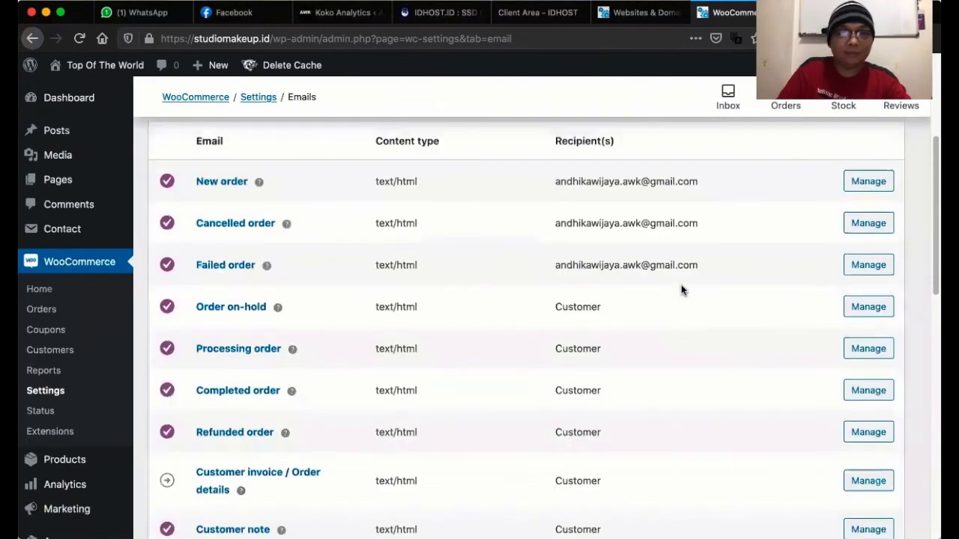
Open the Facebook for WooCommerce integration and start its Get Started setup
click(617, 160)
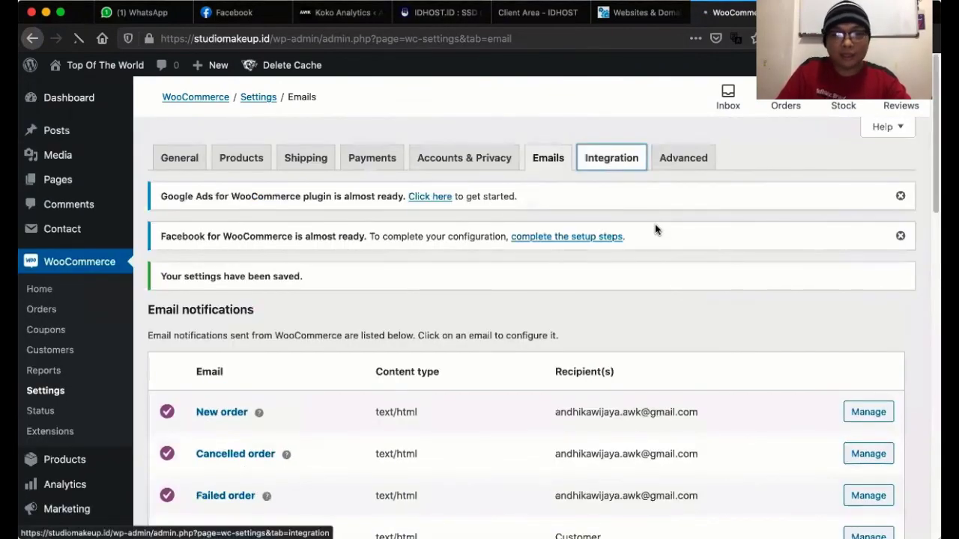
scroll(410, 391, down, 6)
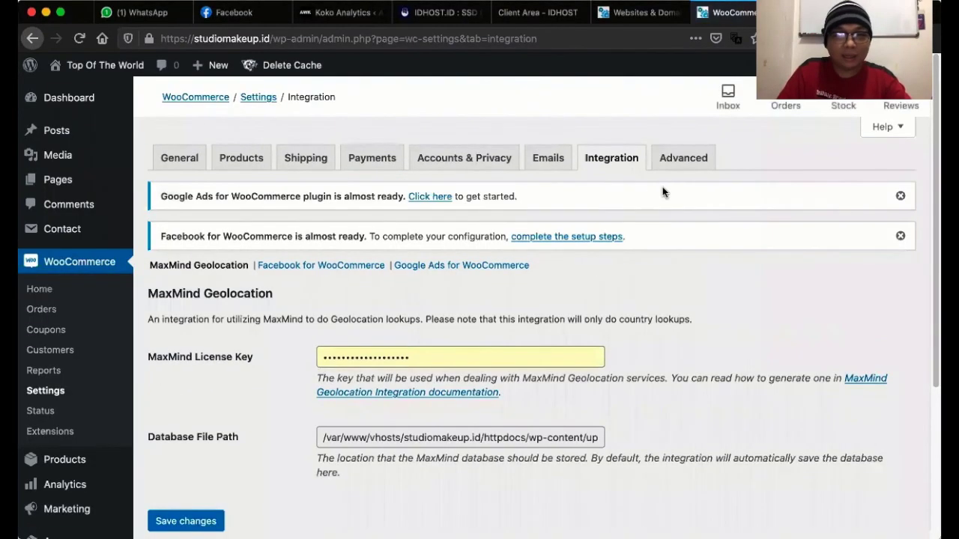
click(335, 268)
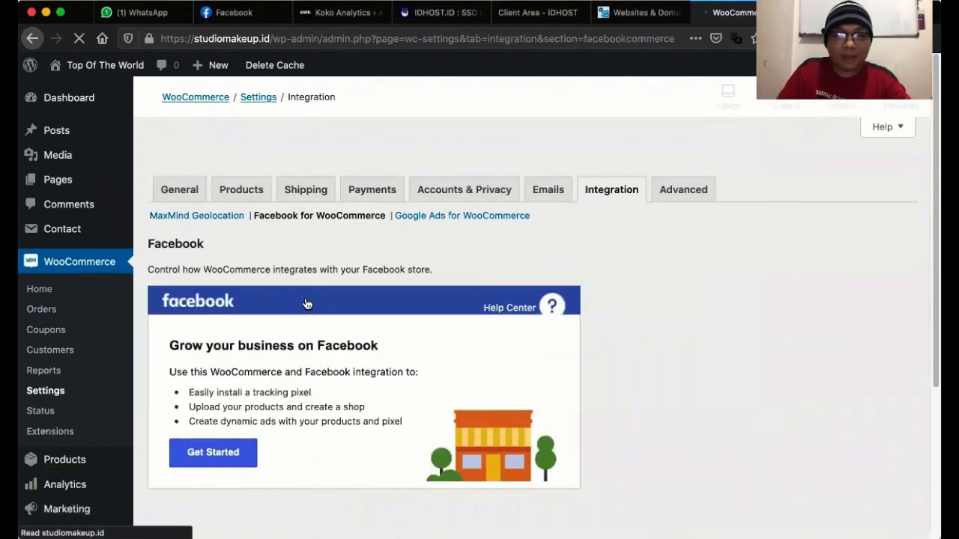
scroll(288, 363, down, 3)
click(208, 358)
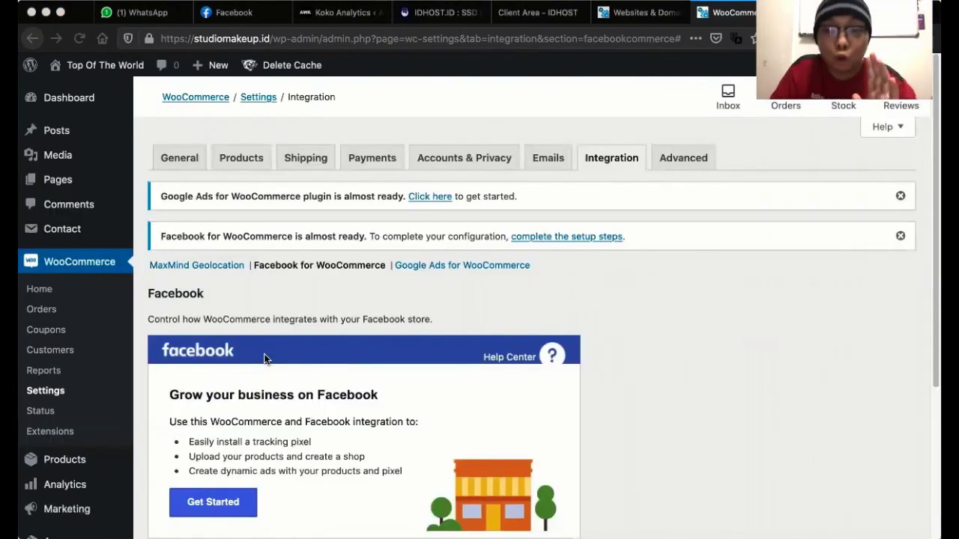
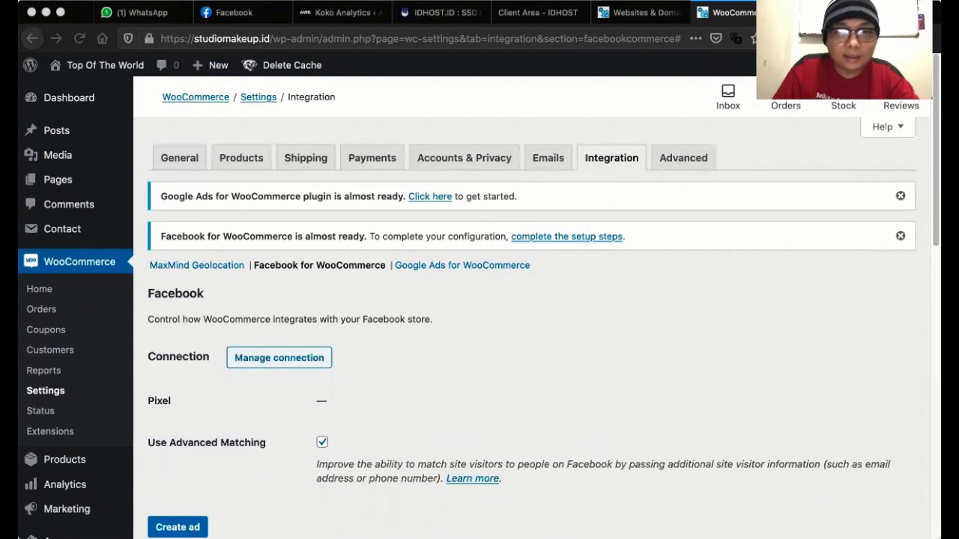
Save the Facebook for WooCommerce integration settings with the Pixel connected
click(547, 291)
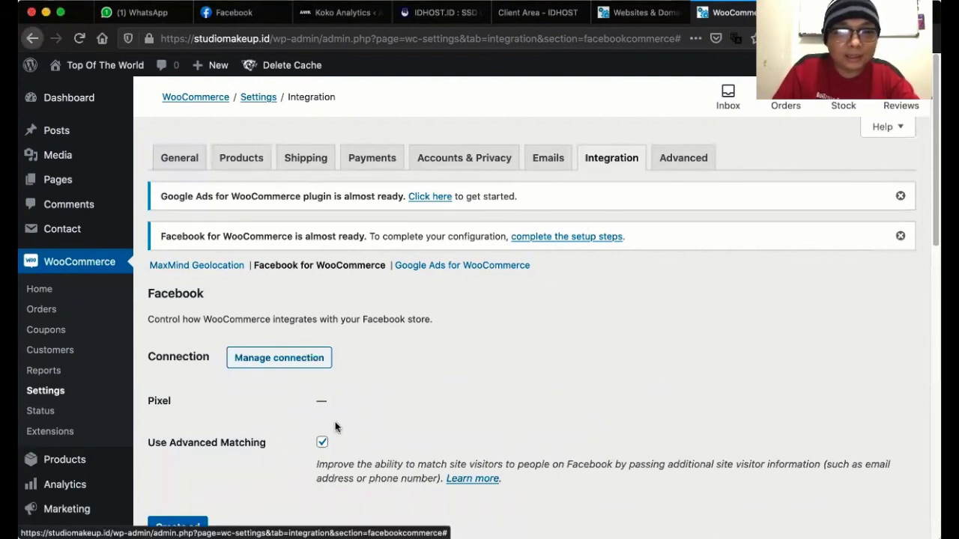
scroll(279, 454, down, 3)
scroll(284, 446, down, 4)
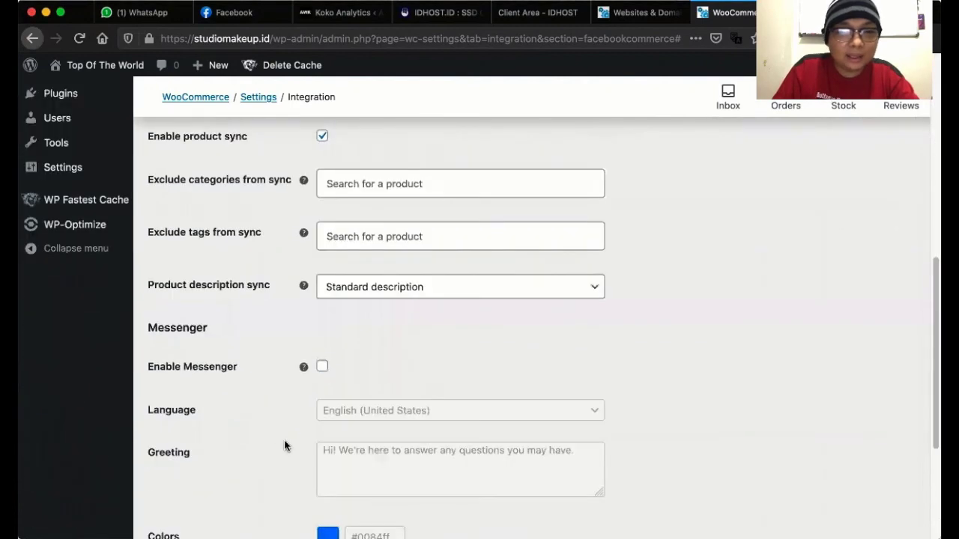
scroll(284, 446, up, 2)
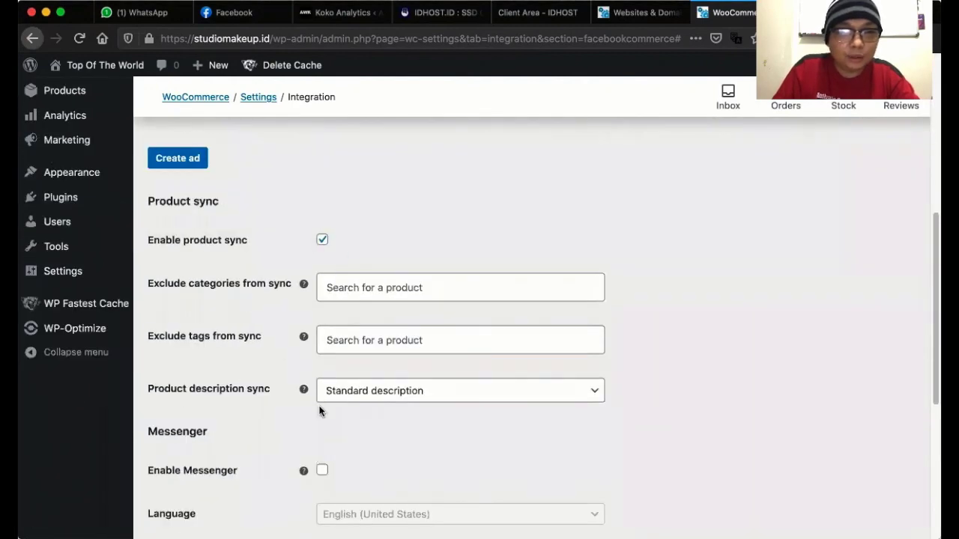
scroll(321, 411, down, 3)
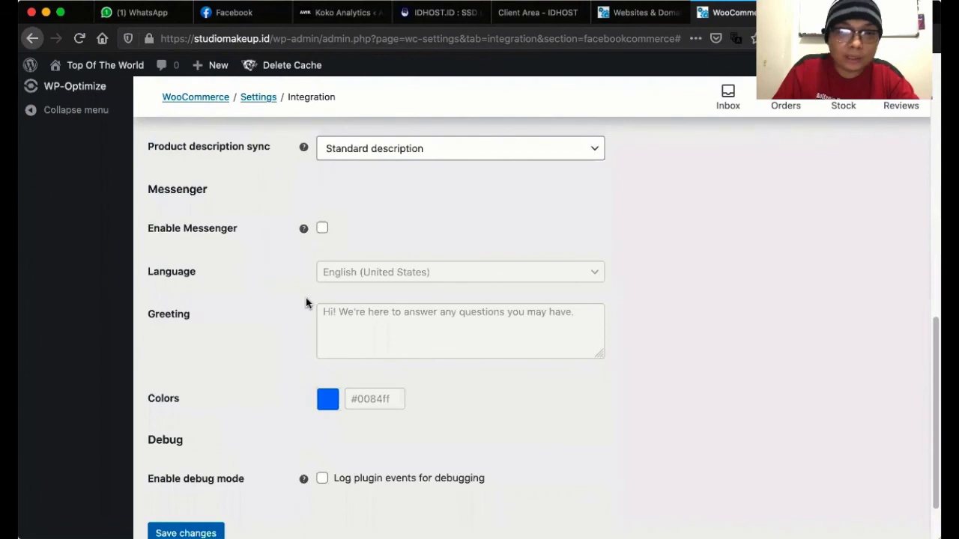
scroll(281, 377, down, 1)
scroll(280, 376, down, 1)
scroll(280, 377, up, 10)
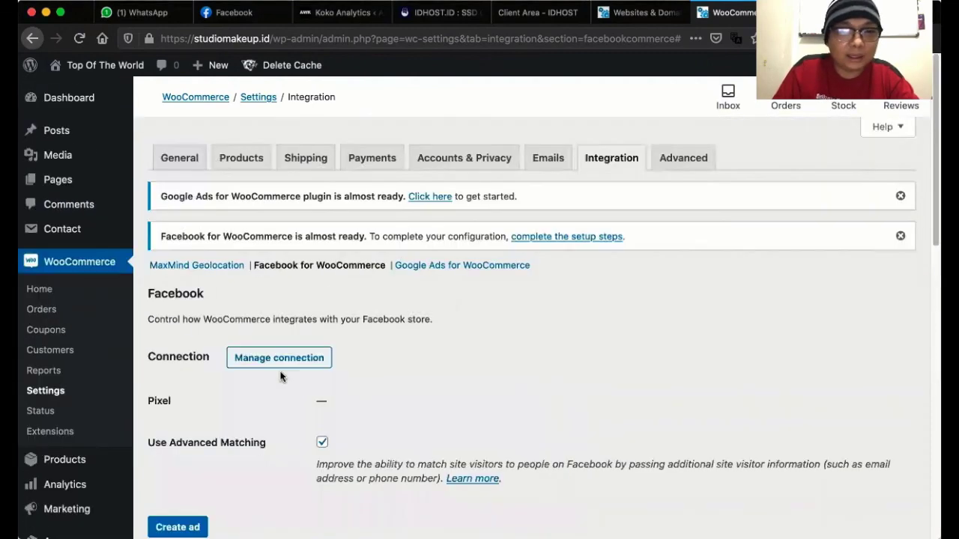
scroll(259, 443, down, 10)
click(189, 464)
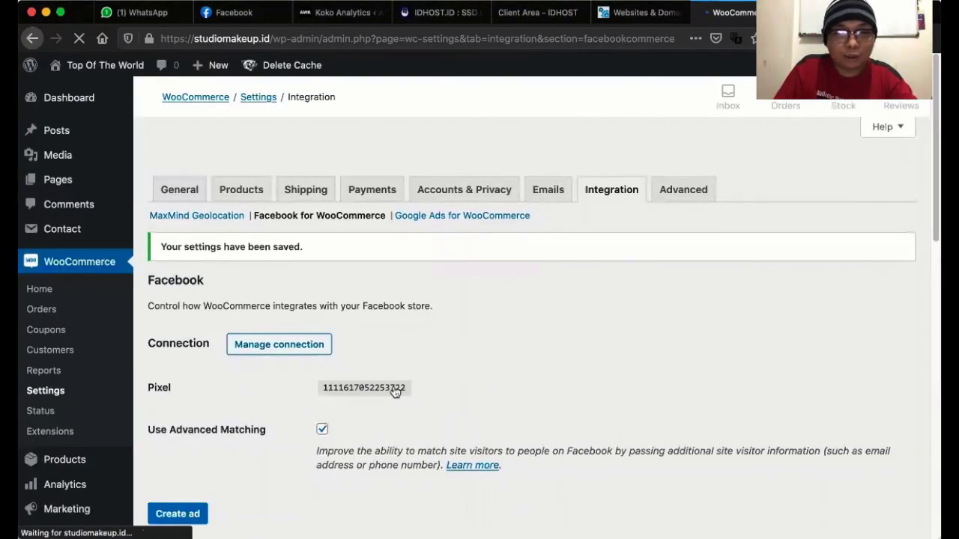
Review the saved page to confirm the notice and the Pixel row's pixel ID
scroll(427, 387, down, 3)
scroll(383, 424, down, 5)
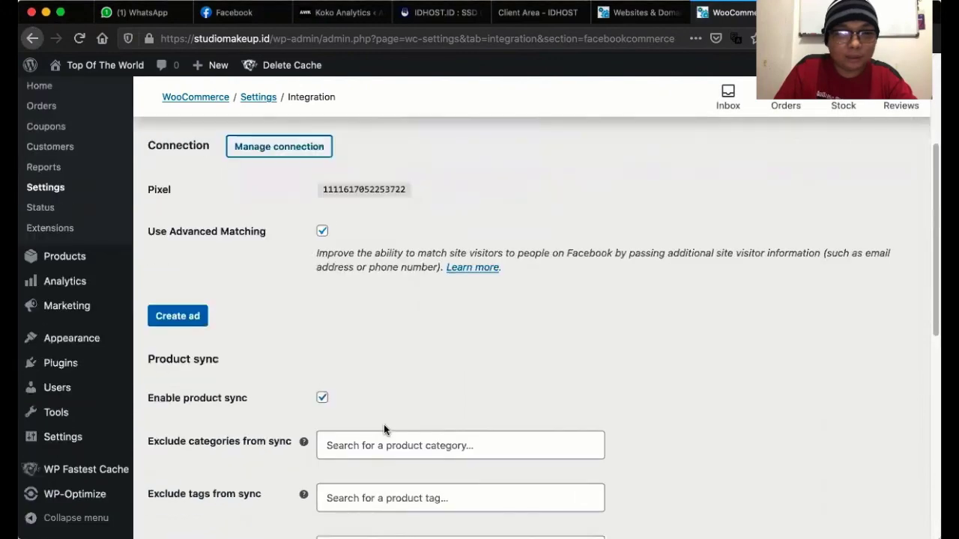
scroll(384, 424, up, 8)
scroll(384, 424, down, 10)
scroll(384, 424, up, 10)
Open Google Ads for WooCommerce and start the Kliken sign-up, checking the store URL
click(434, 227)
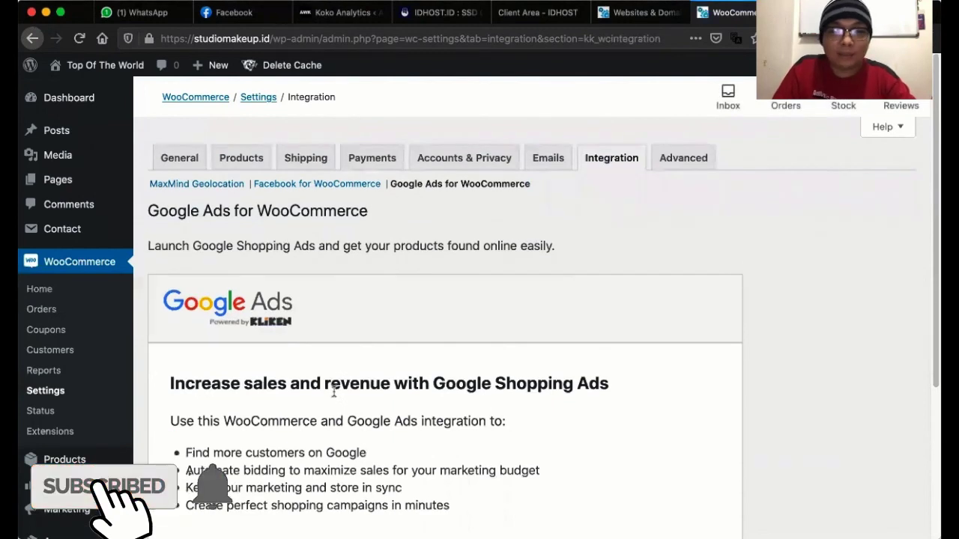
scroll(350, 345, down, 3)
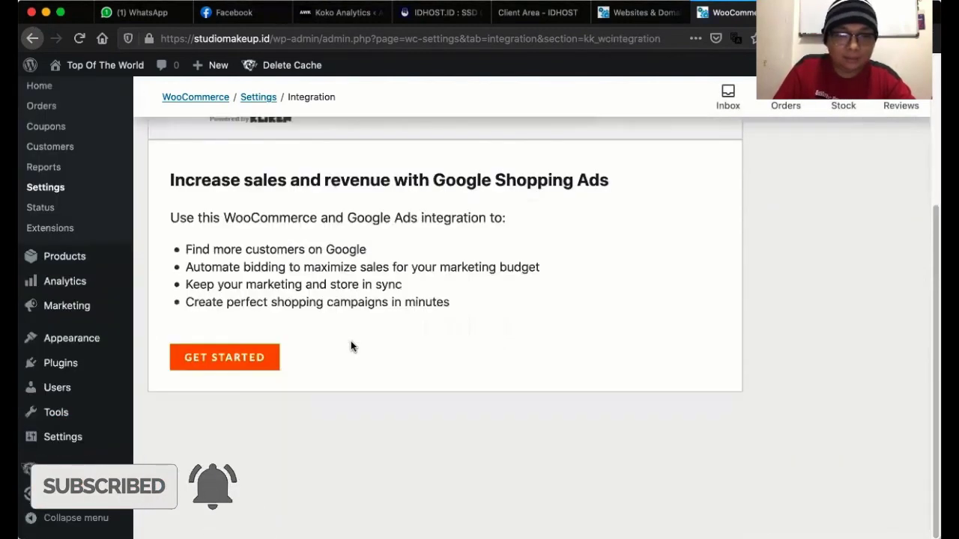
click(233, 358)
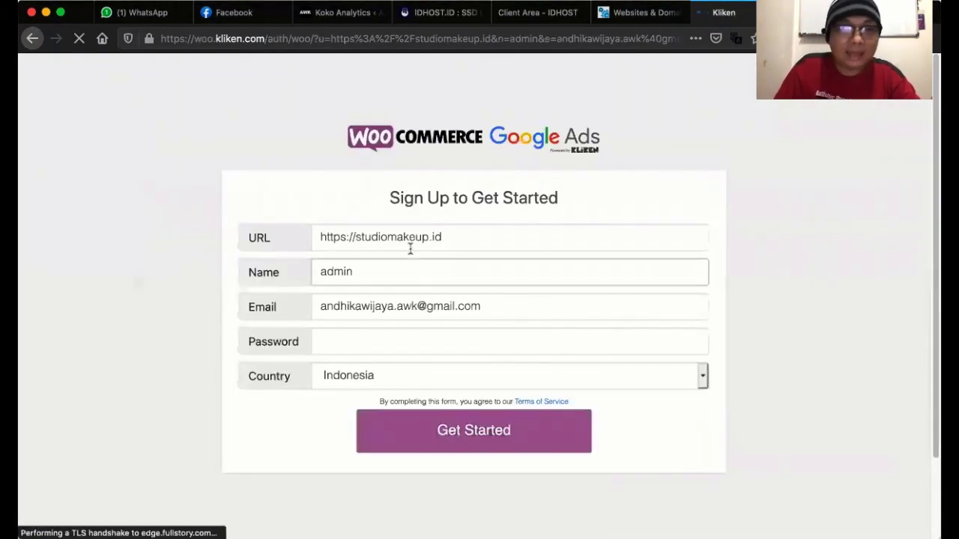
click(412, 238)
click(480, 234)
Replace the default name 'admin' with the store name StudioMakeup Indonesia
click(387, 278)
click(317, 272)
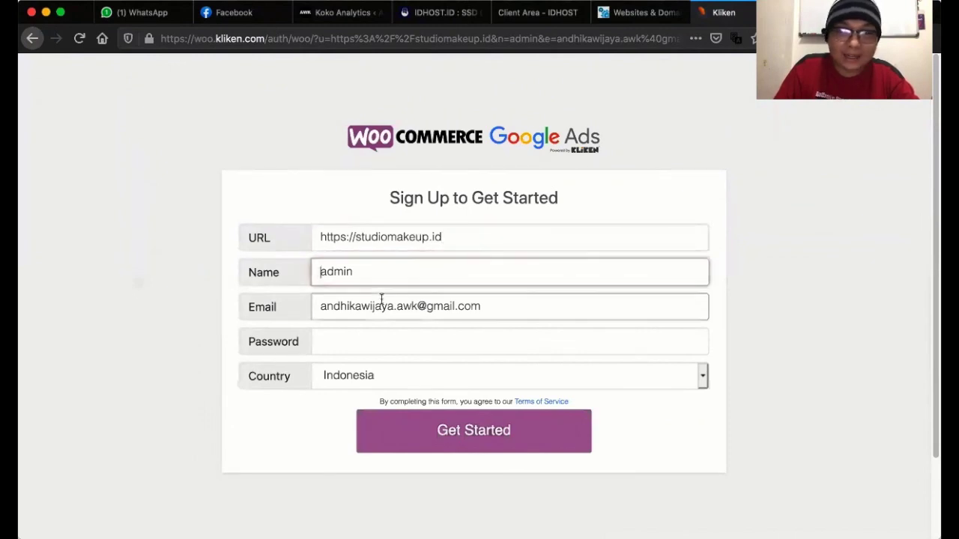
drag(307, 271, 364, 281)
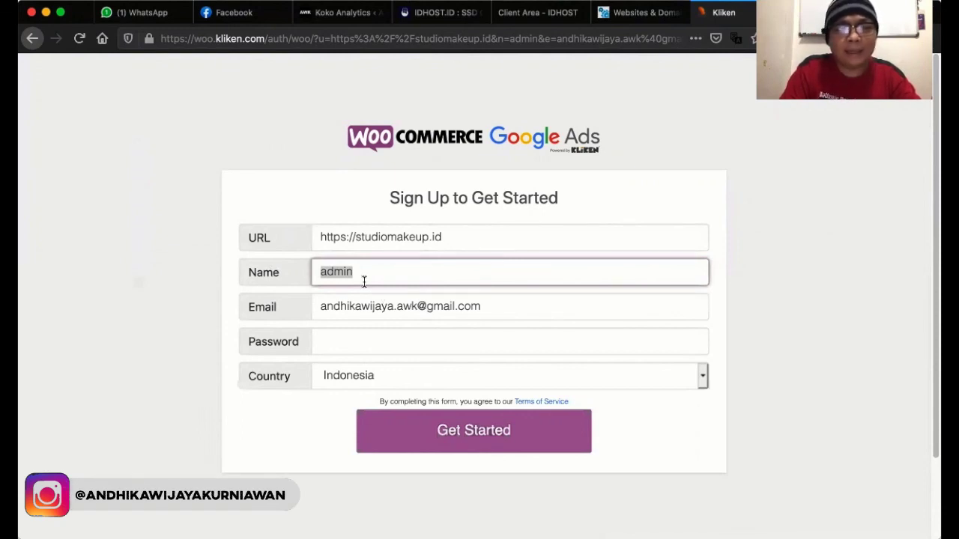
text(StudioMakeu Indo)
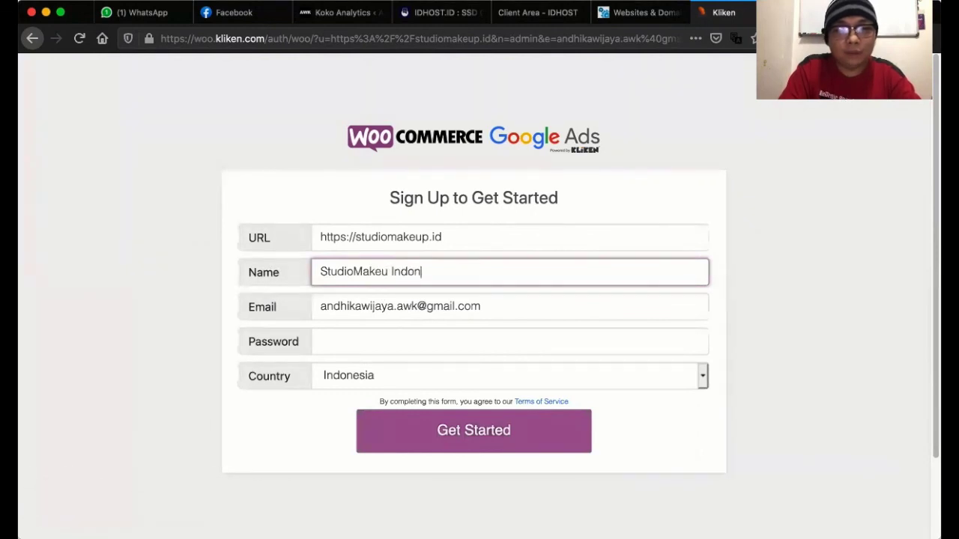
text(ndonesia)
key(Tab)
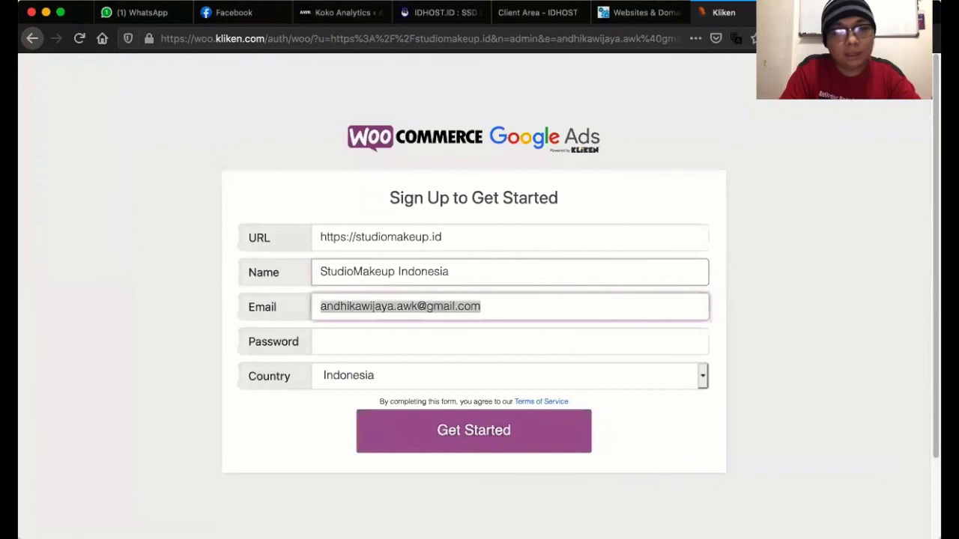
Enter the store's email address and an account password, then submit the sign-up form
key(Tab)
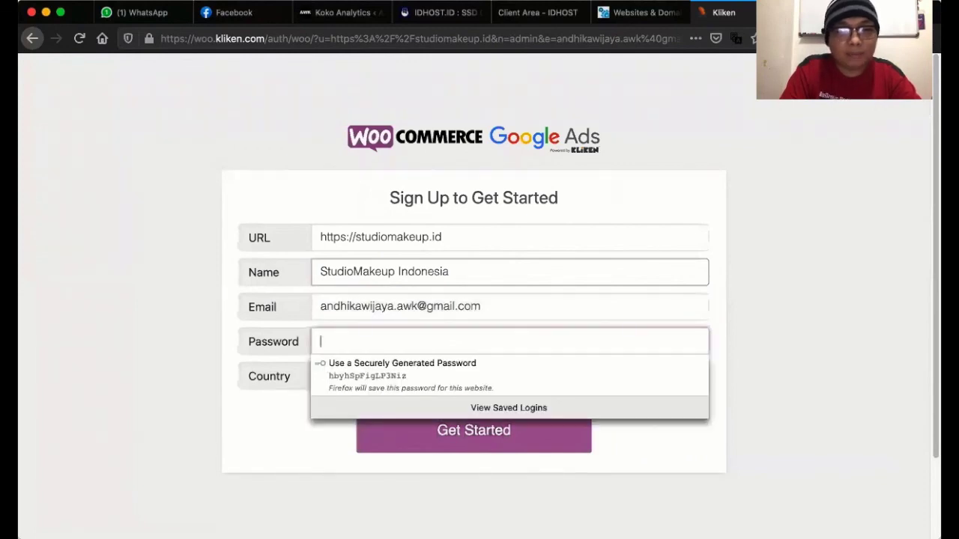
key(shift+Tab)
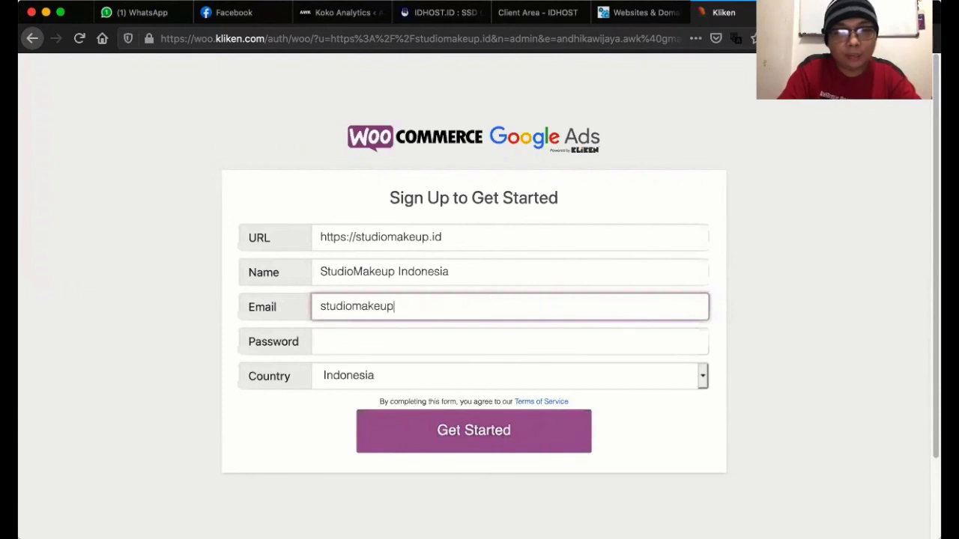
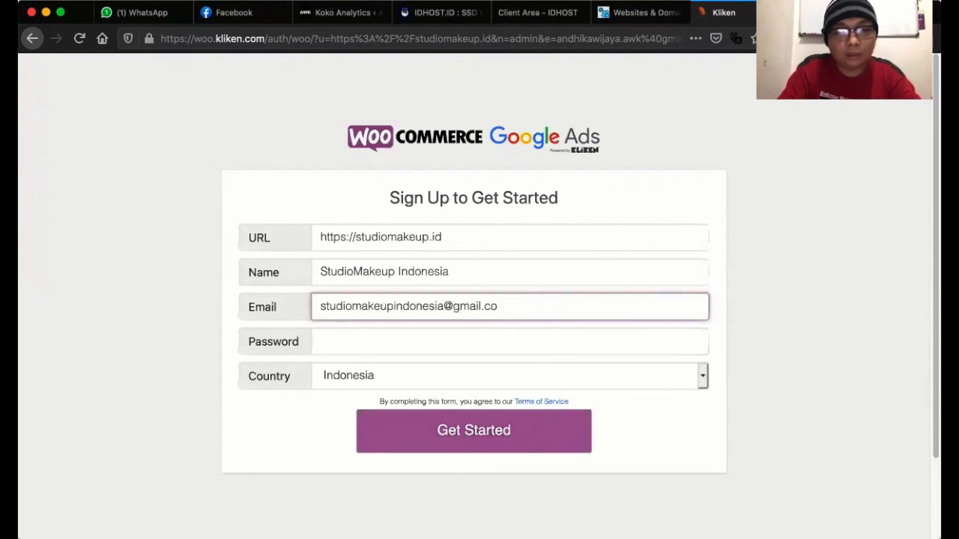
key(Tab)
text(•••••)
key(ctrl+a)
text(•••••••••••••)
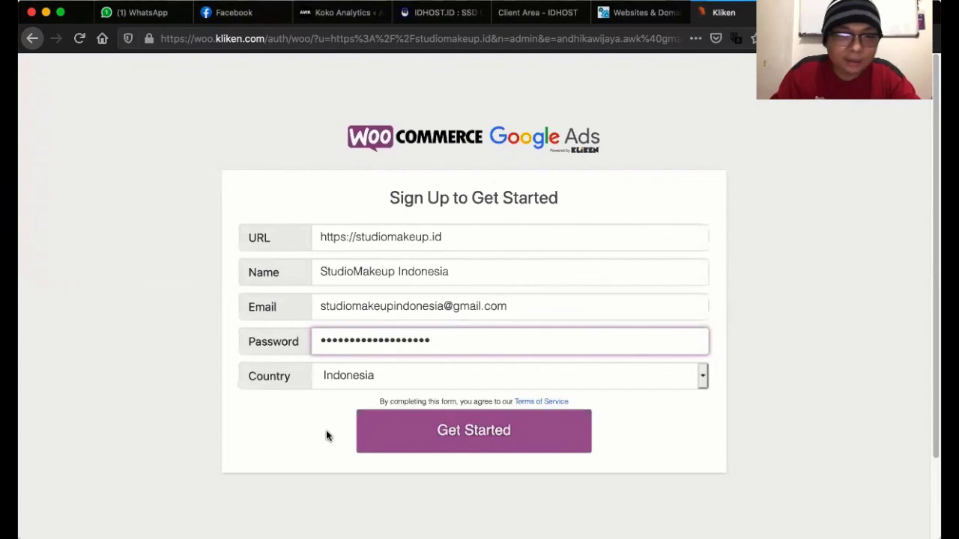
click(408, 438)
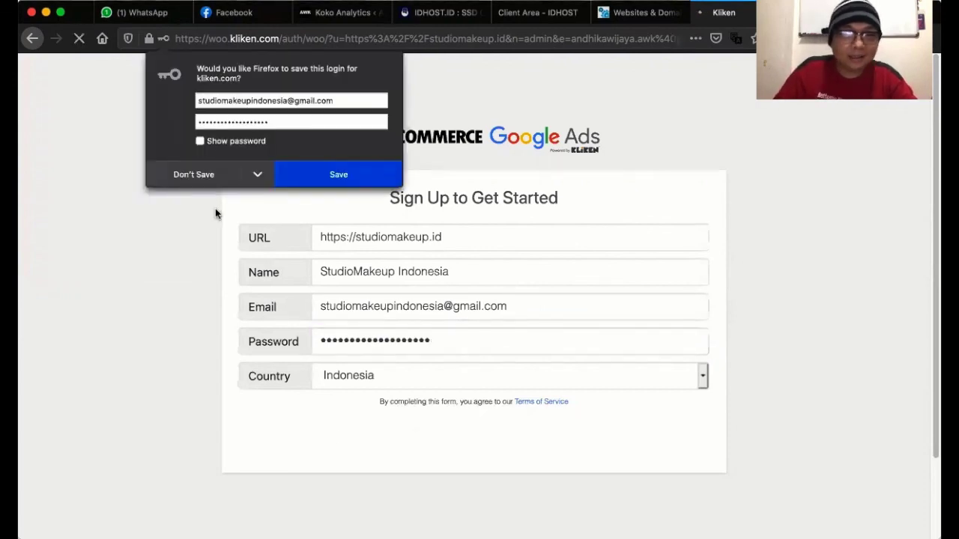
Dismiss the browser's save-login prompt and approve Google Ads for WooCommerce's store access
click(311, 177)
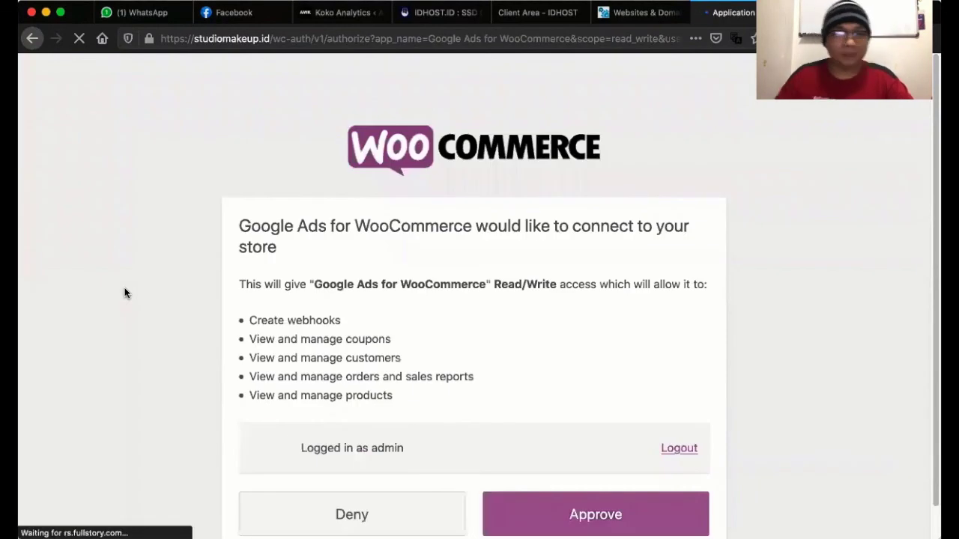
click(547, 492)
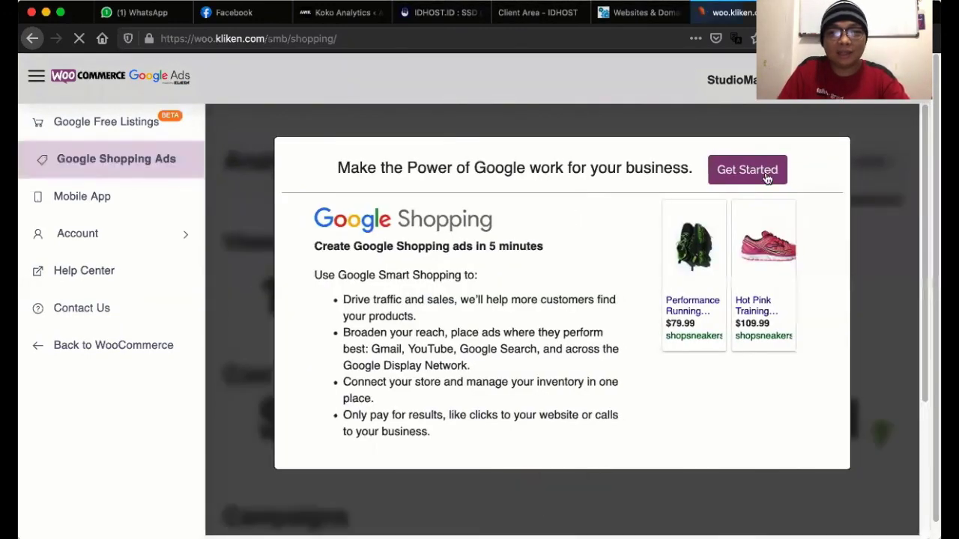
Start a Google Shopping campaign targeting Bahasa Indonesia and continue to Categories
click(755, 171)
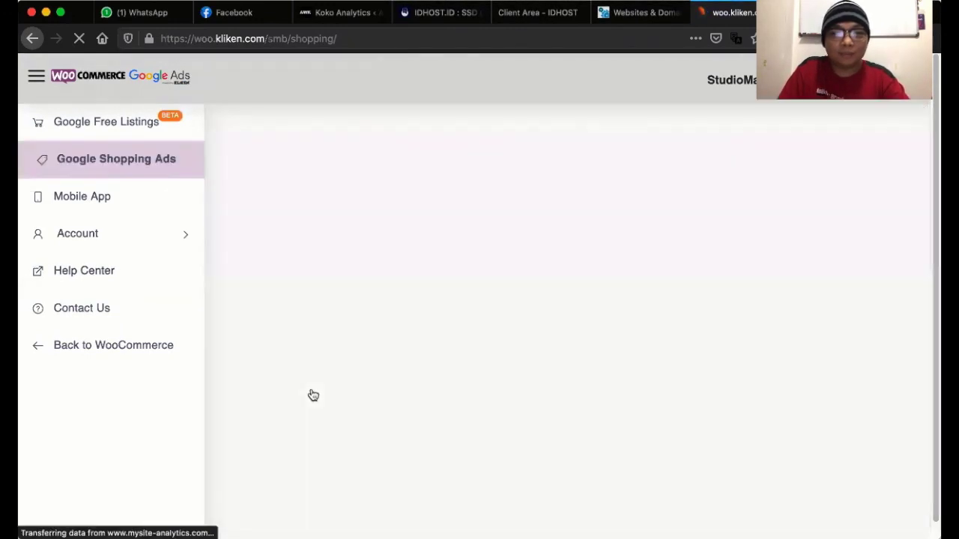
scroll(558, 382, down, 2)
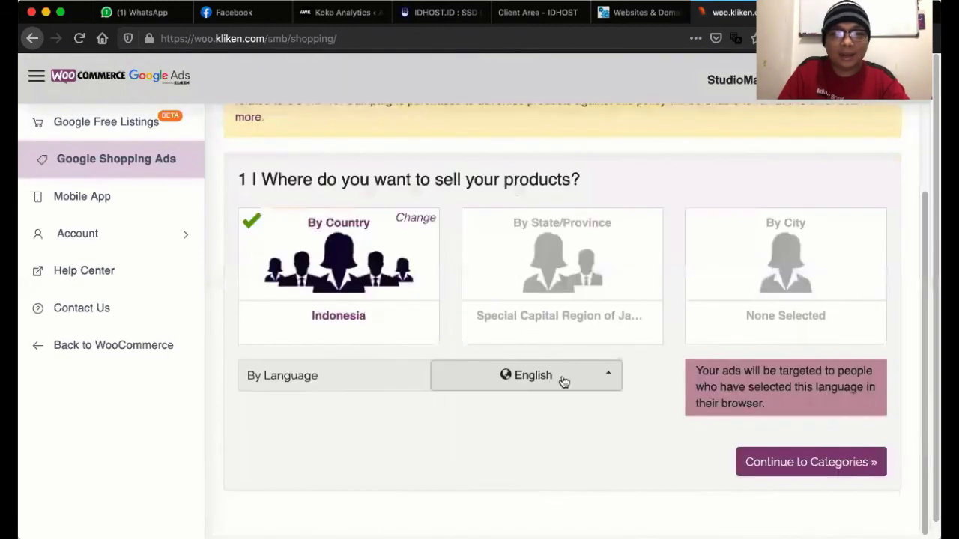
click(558, 382)
click(520, 345)
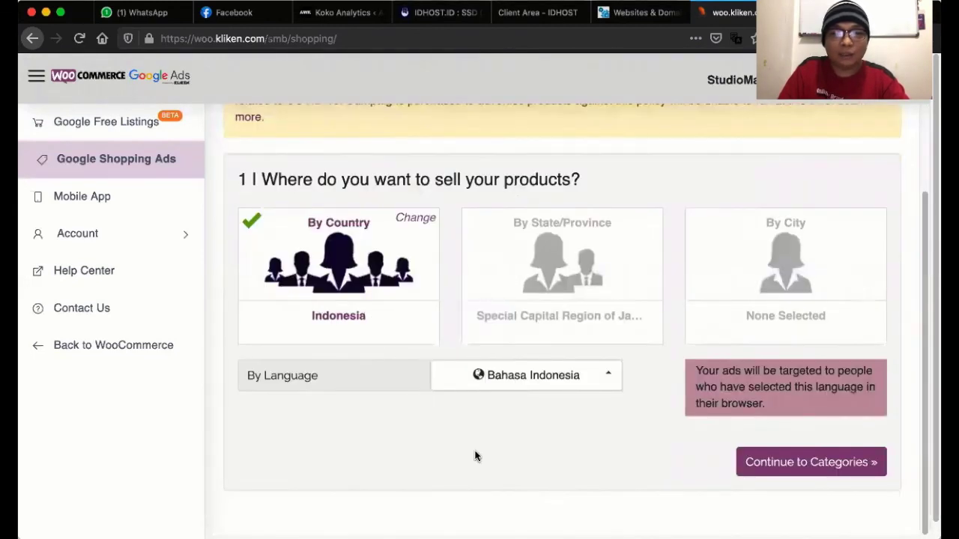
click(798, 464)
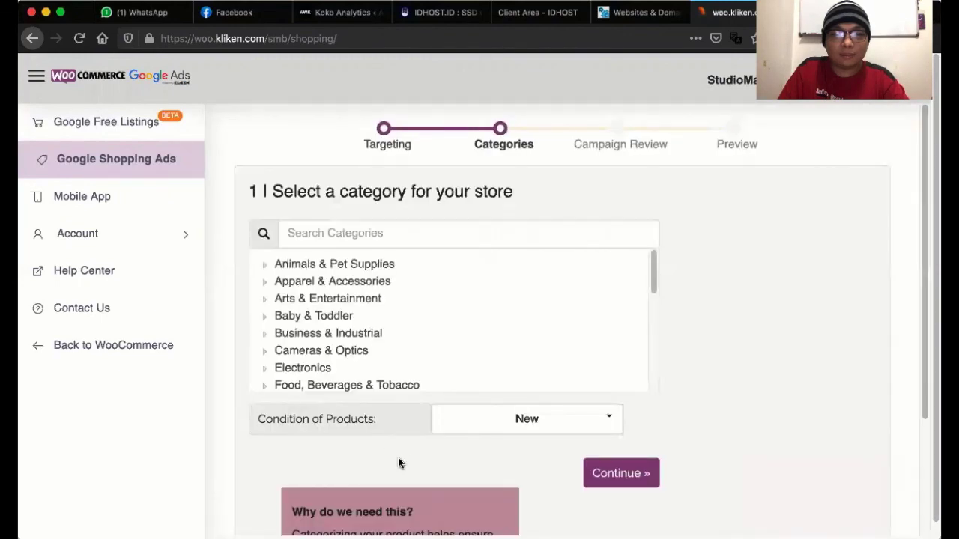
Start the Google Free Listings setup and proceed to its Targeting step
scroll(398, 463, down, 5)
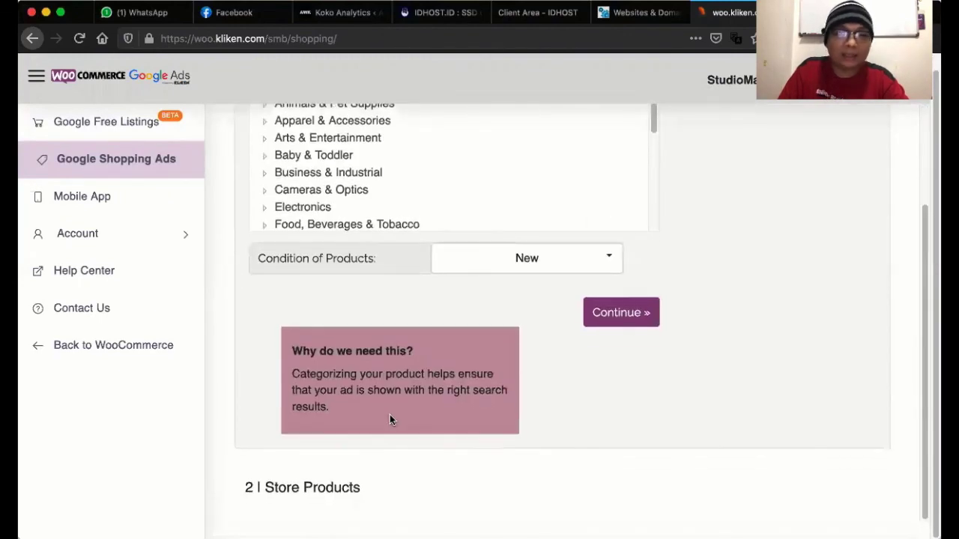
click(86, 125)
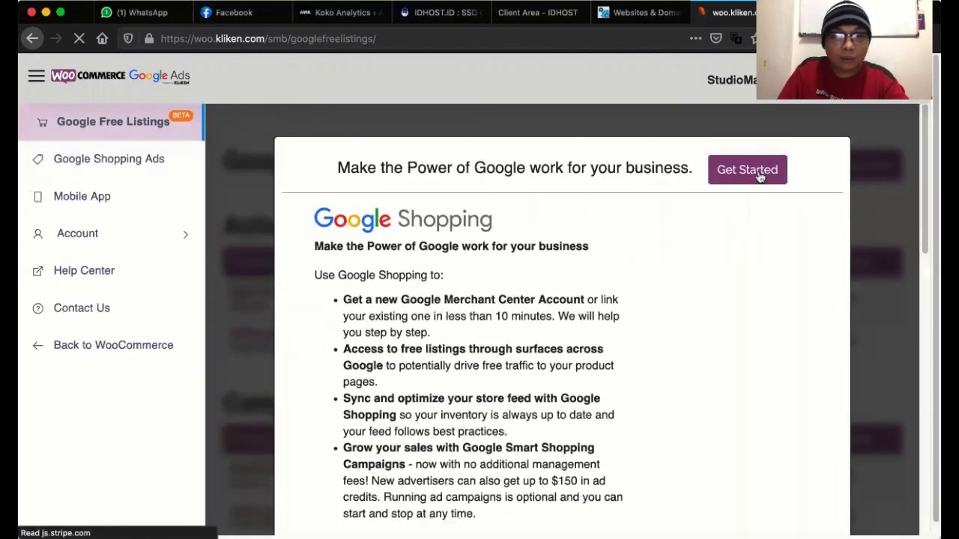
click(755, 175)
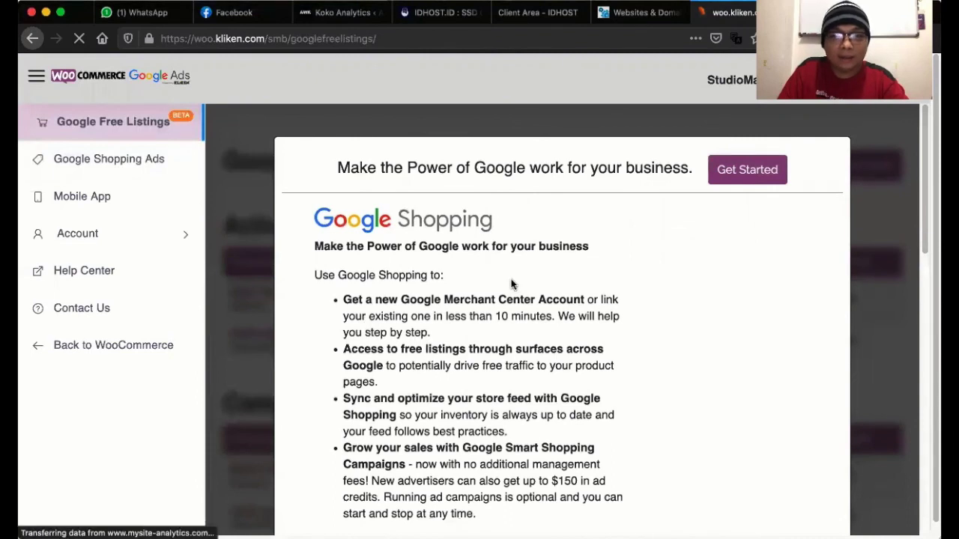
click(719, 179)
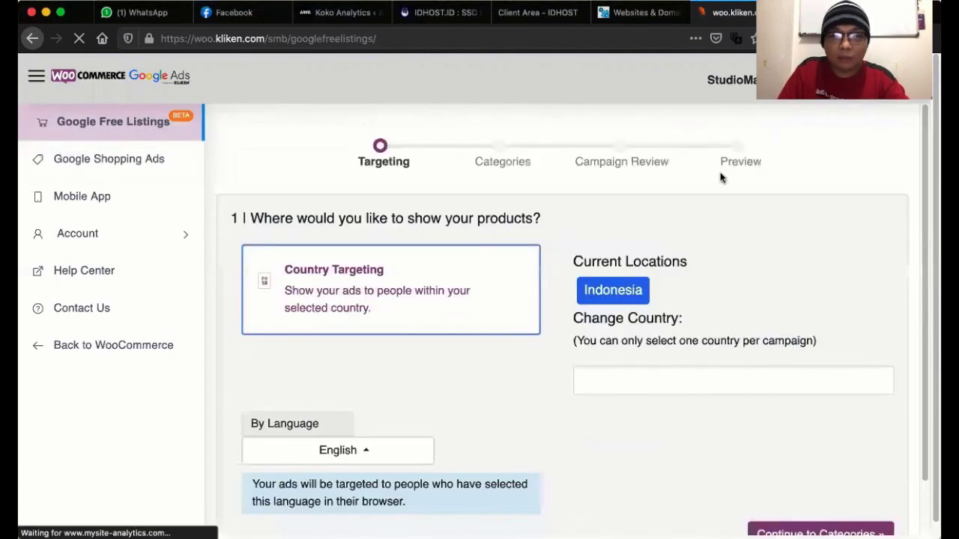
scroll(482, 346, down, 2)
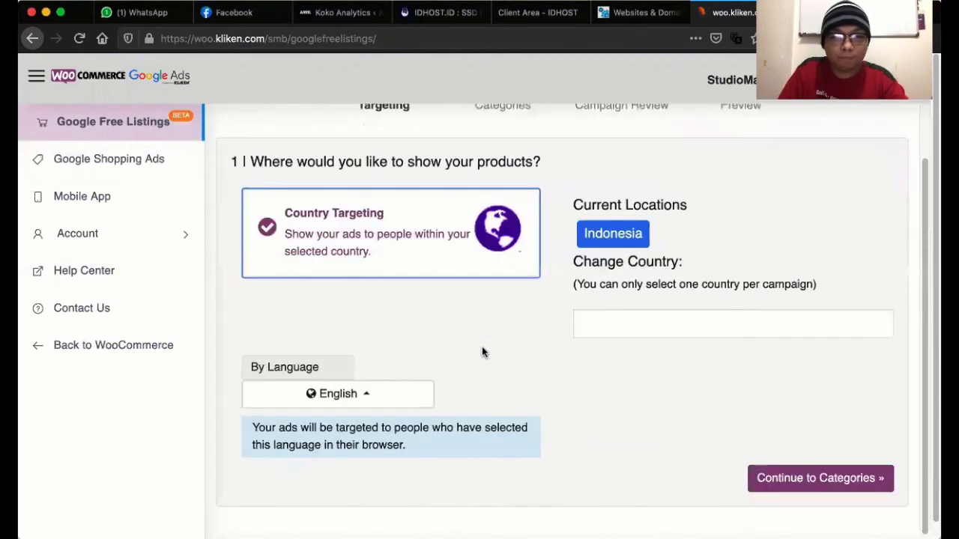
scroll(481, 351, up, 2)
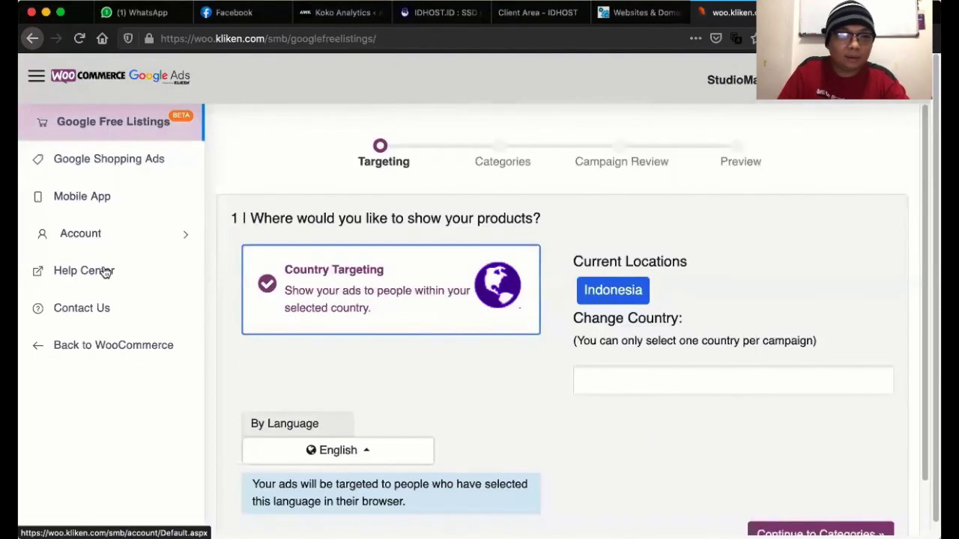
Return to WooCommerce and expand Advanced Options showing the Kliken account ID and token
click(119, 352)
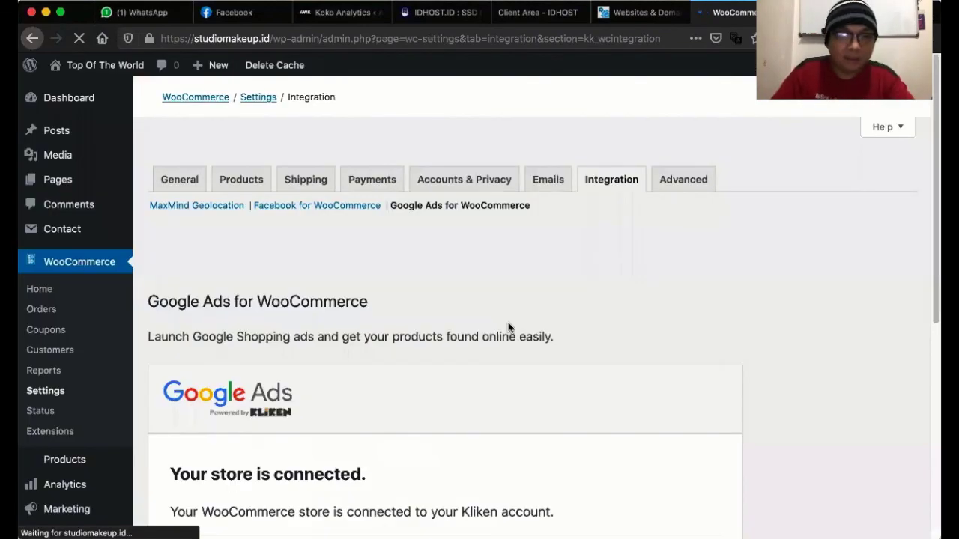
scroll(508, 328, down, 5)
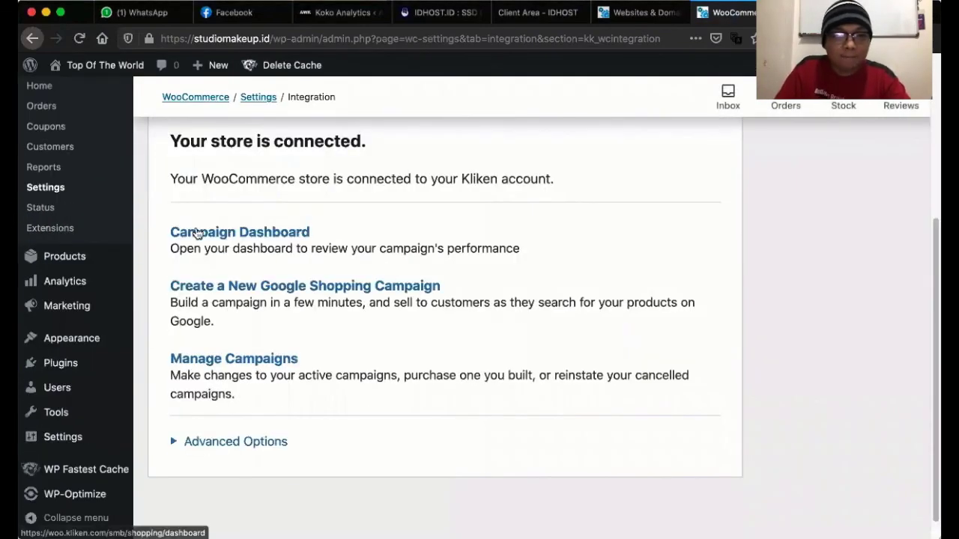
scroll(244, 294, up, 6)
scroll(296, 364, down, 2)
scroll(254, 389, down, 4)
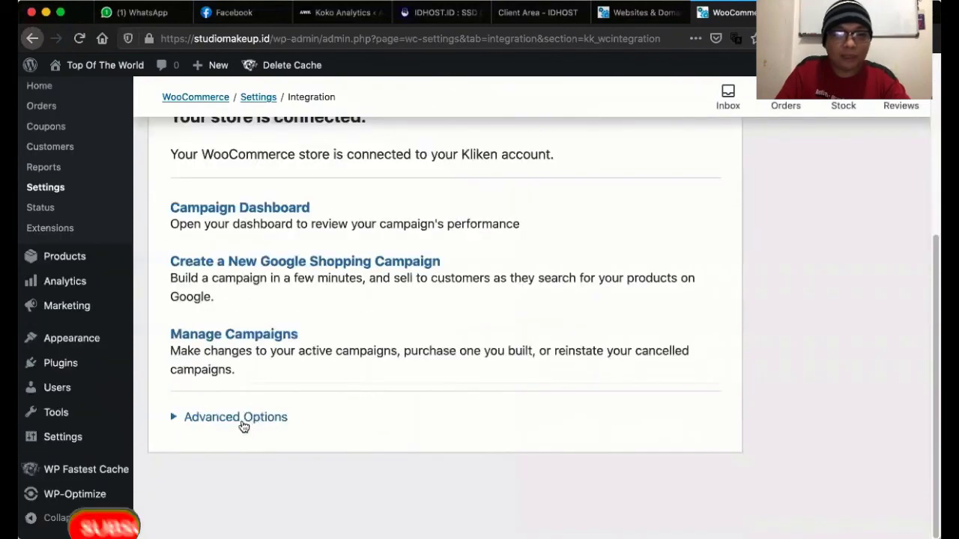
click(255, 416)
scroll(372, 392, down, 5)
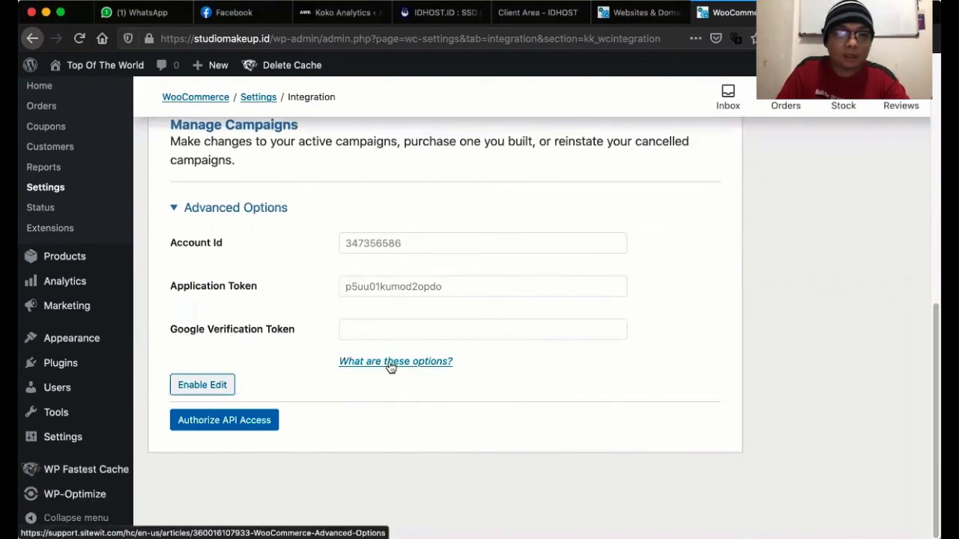
scroll(389, 365, up, 10)
Check the Advanced settings page assignments, then move to the General settings
click(680, 168)
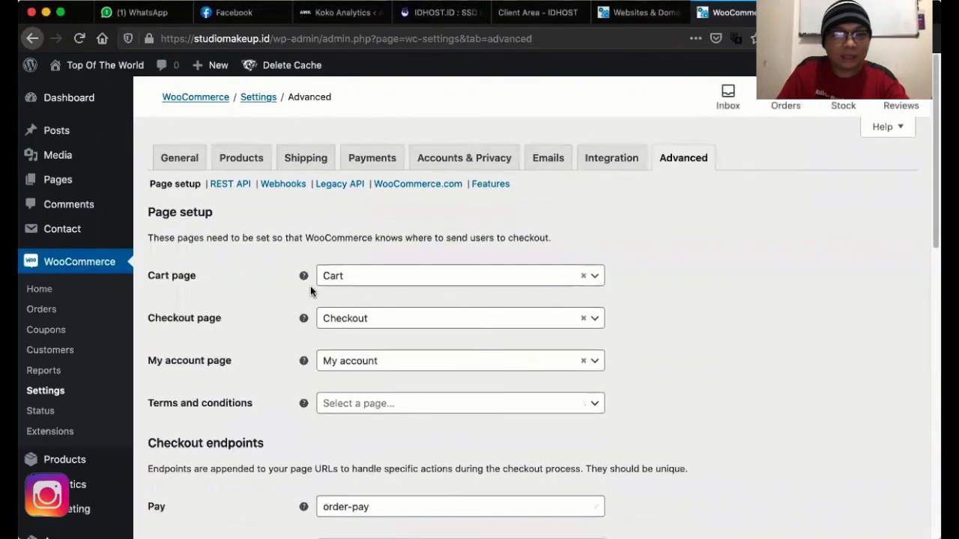
scroll(254, 332, down, 10)
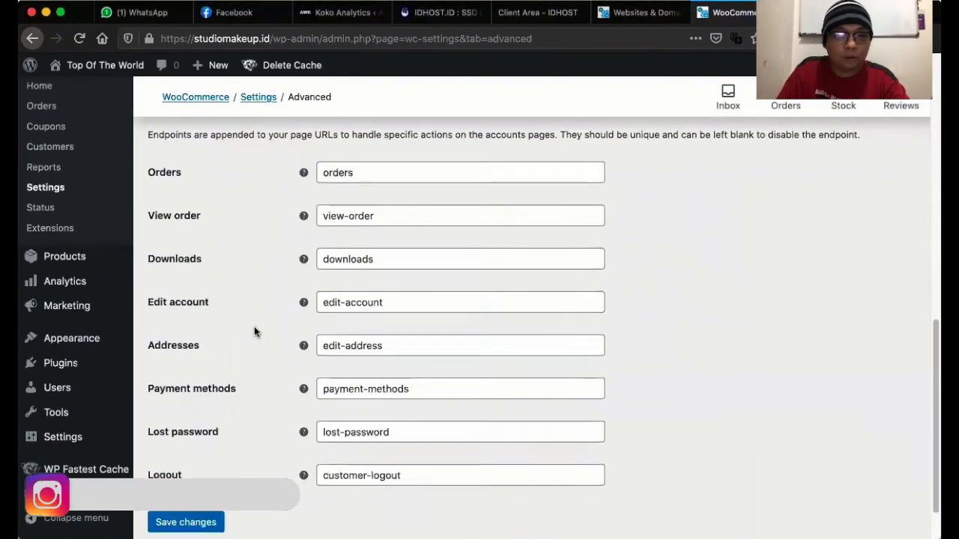
scroll(254, 331, up, 10)
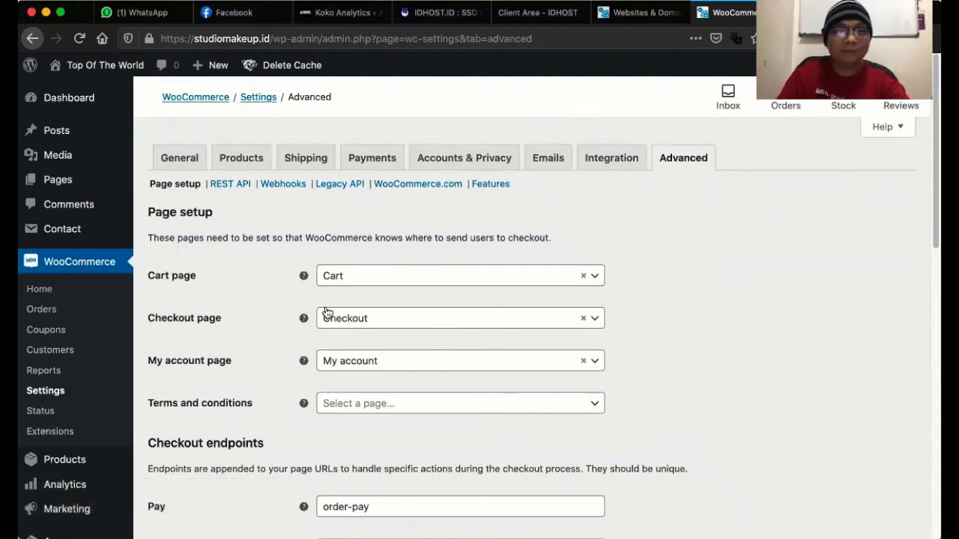
click(188, 164)
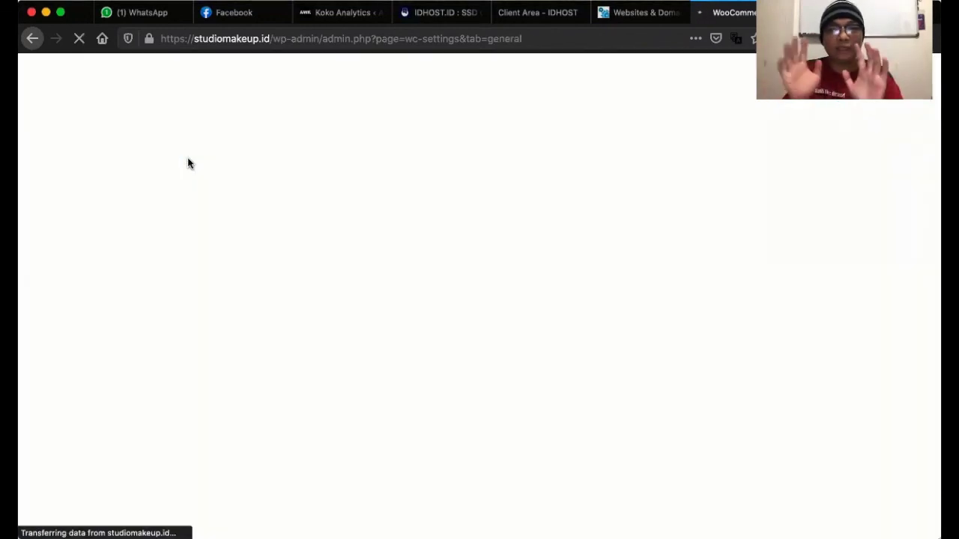